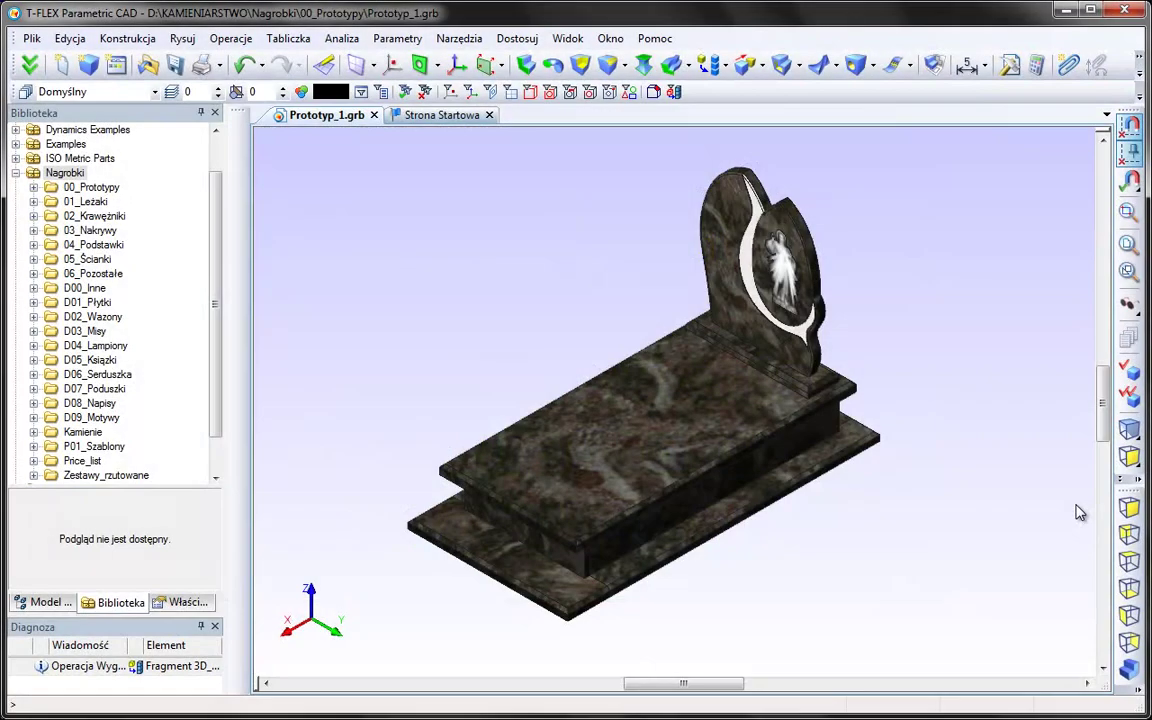
# Inspect the tombstone from back, top, bottom, left, front, right and isometric views, then orbit it
pyautogui.click(1129, 535)
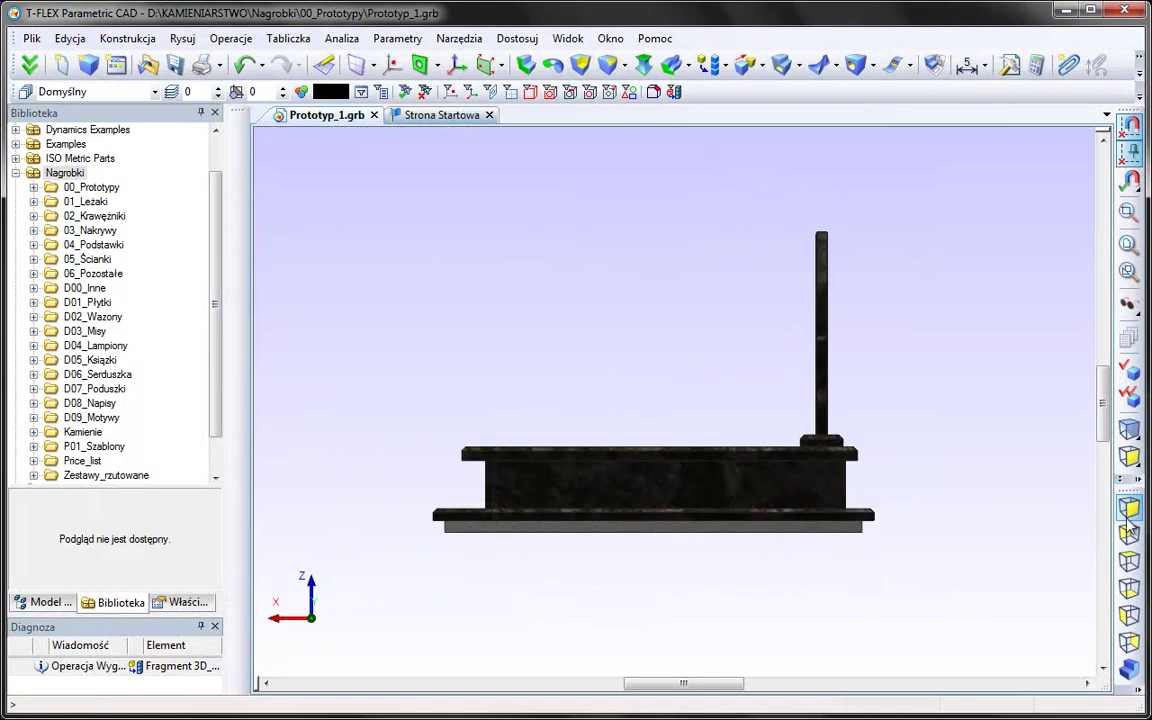
pyautogui.click(1129, 562)
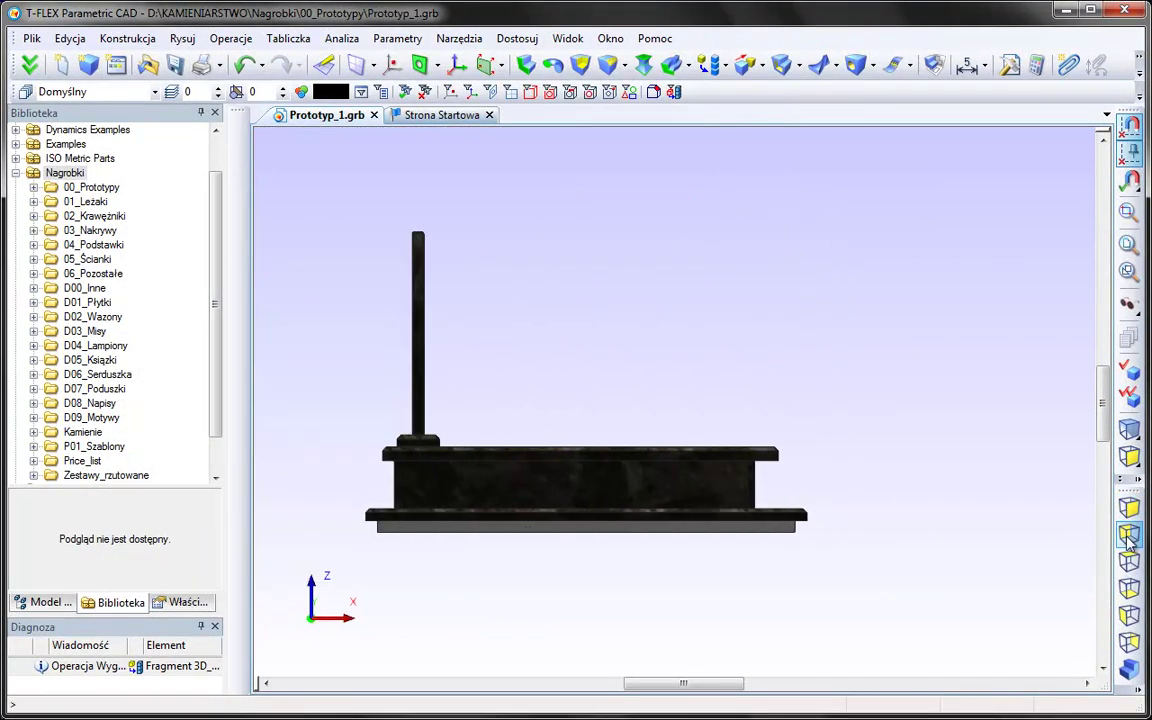
pyautogui.click(1129, 589)
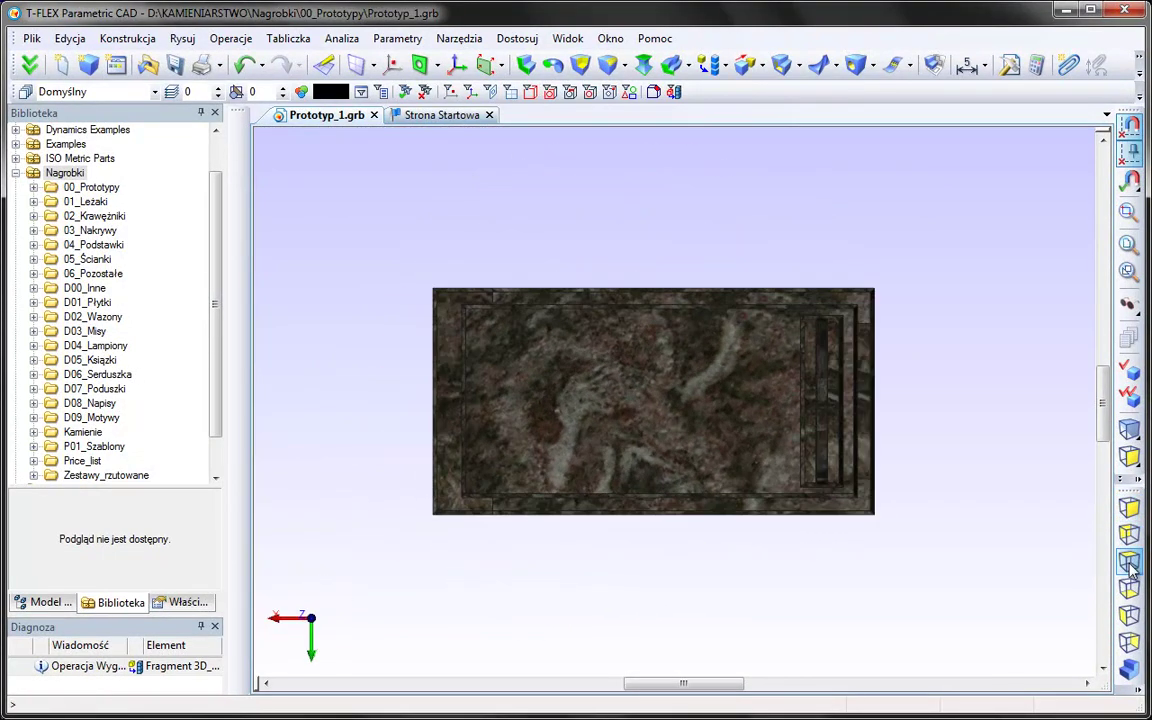
pyautogui.click(1129, 616)
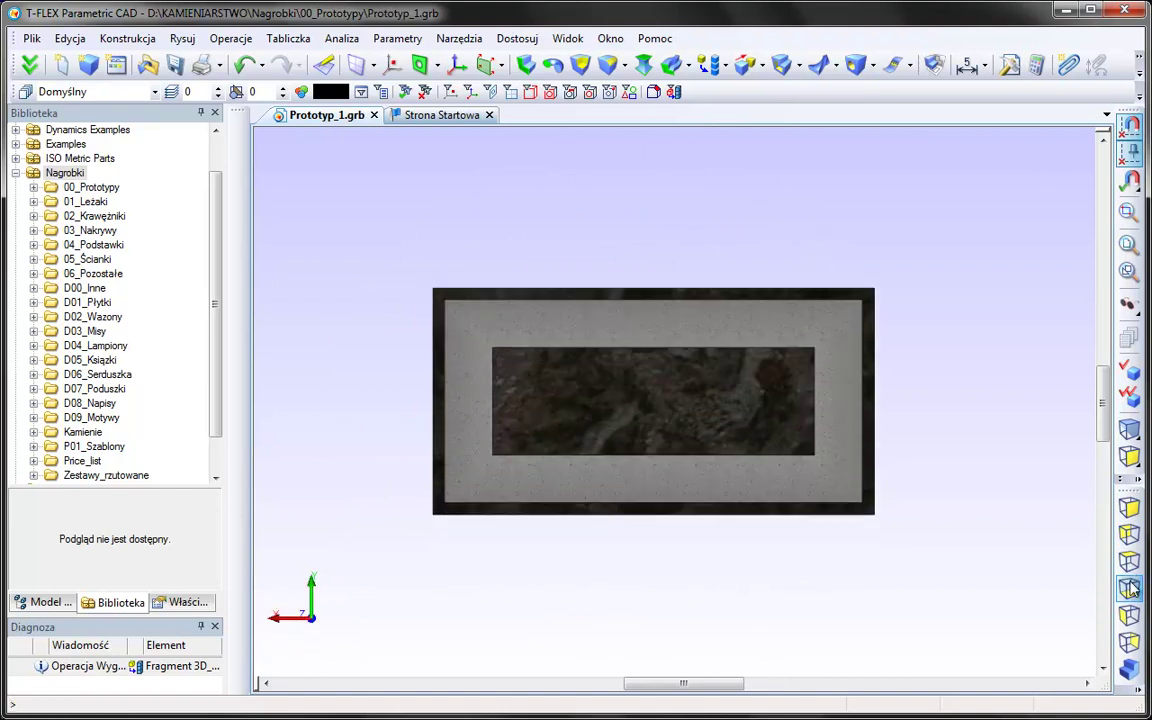
pyautogui.click(1129, 616)
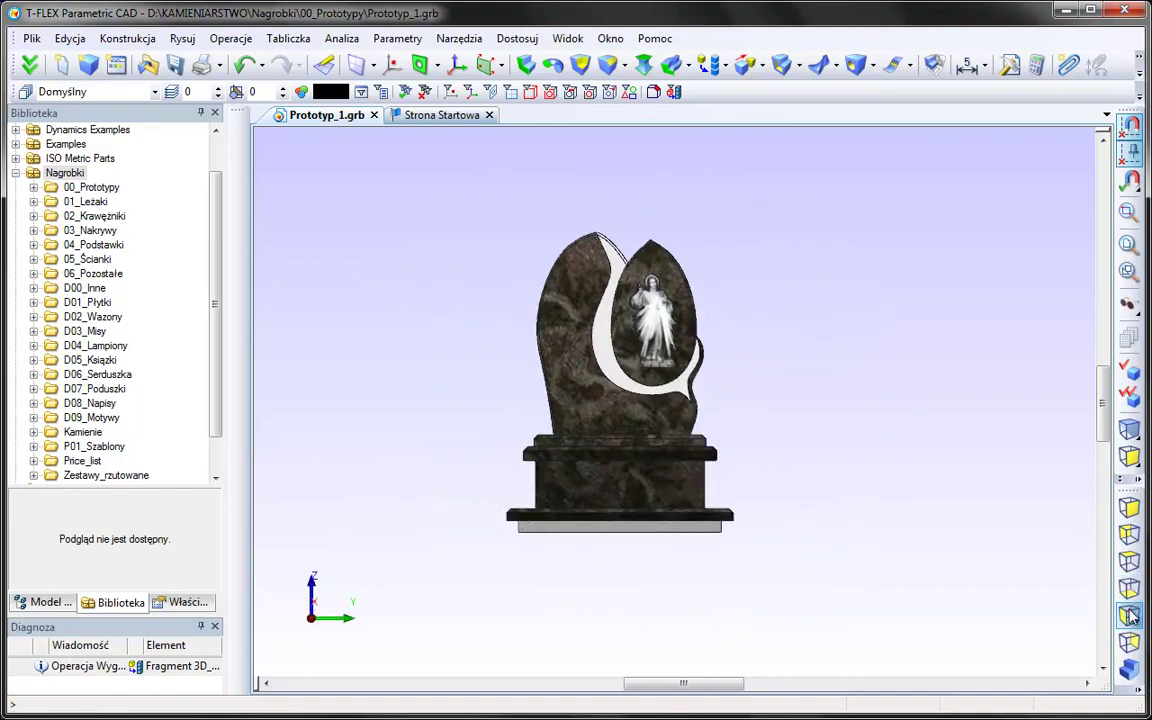
pyautogui.click(1130, 643)
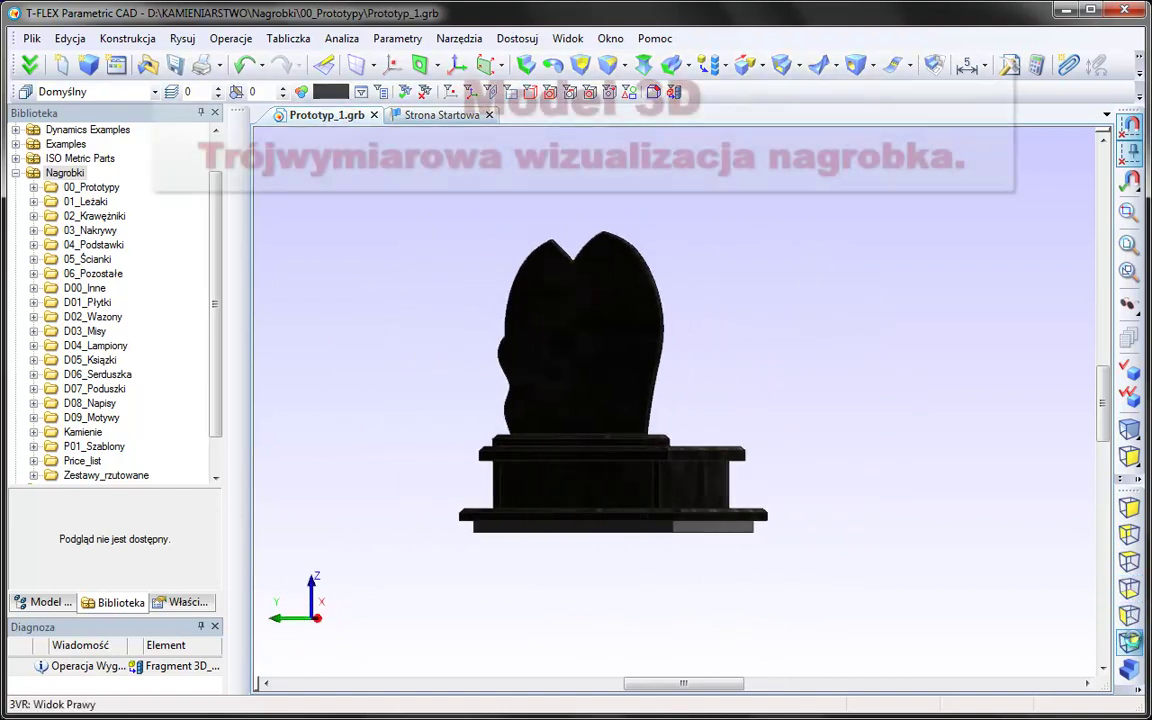
pyautogui.click(1129, 668)
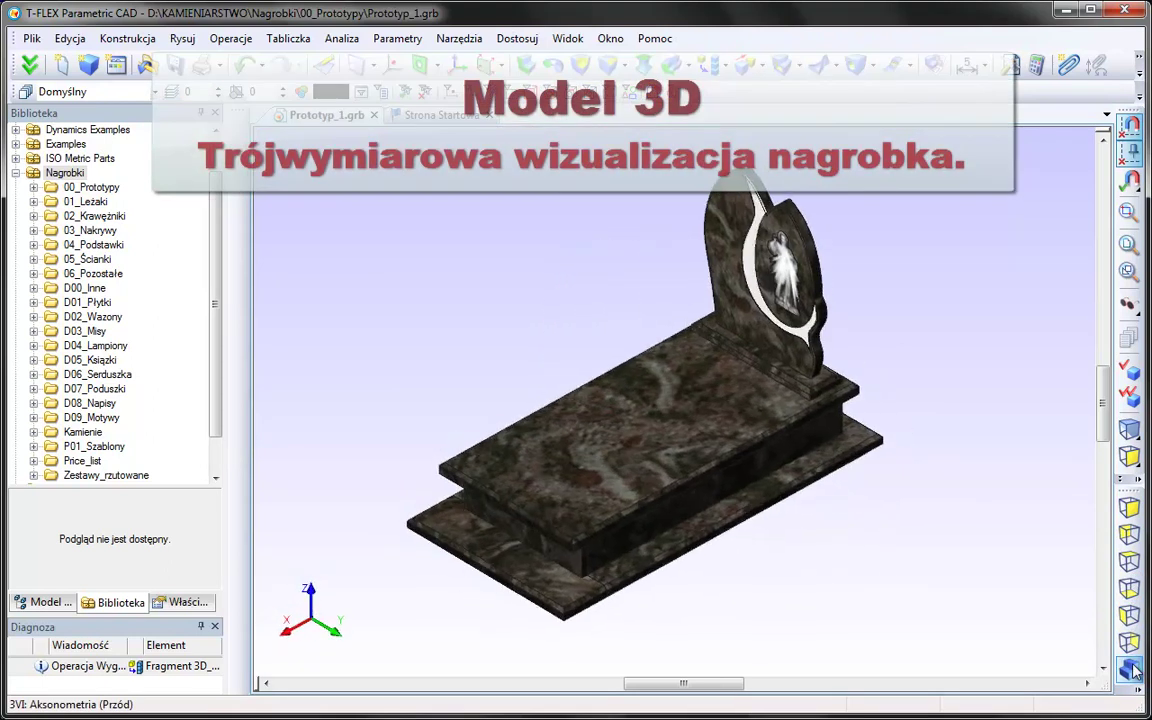
pyautogui.moveTo(442, 414)
pyautogui.mouseDown(button='middle')
pyautogui.moveTo(1075, 447)
pyautogui.moveTo(332, 432)
pyautogui.moveTo(691, 450)
pyautogui.moveTo(743, 496)
pyautogui.moveTo(509, 548)
pyautogui.moveTo(635, 496)
pyautogui.moveTo(667, 406)
pyautogui.moveTo(663, 242)
pyautogui.moveTo(607, 527)
pyautogui.moveTo(640, 460)
pyautogui.moveTo(646, 507)
pyautogui.moveTo(575, 486)
pyautogui.moveTo(590, 470)
pyautogui.moveTo(566, 475)
pyautogui.mouseUp(button='middle')
pyautogui.scroll(3, 691, 450)
pyautogui.scroll(3, 640, 300)
pyautogui.scroll(-1, 686, 428)
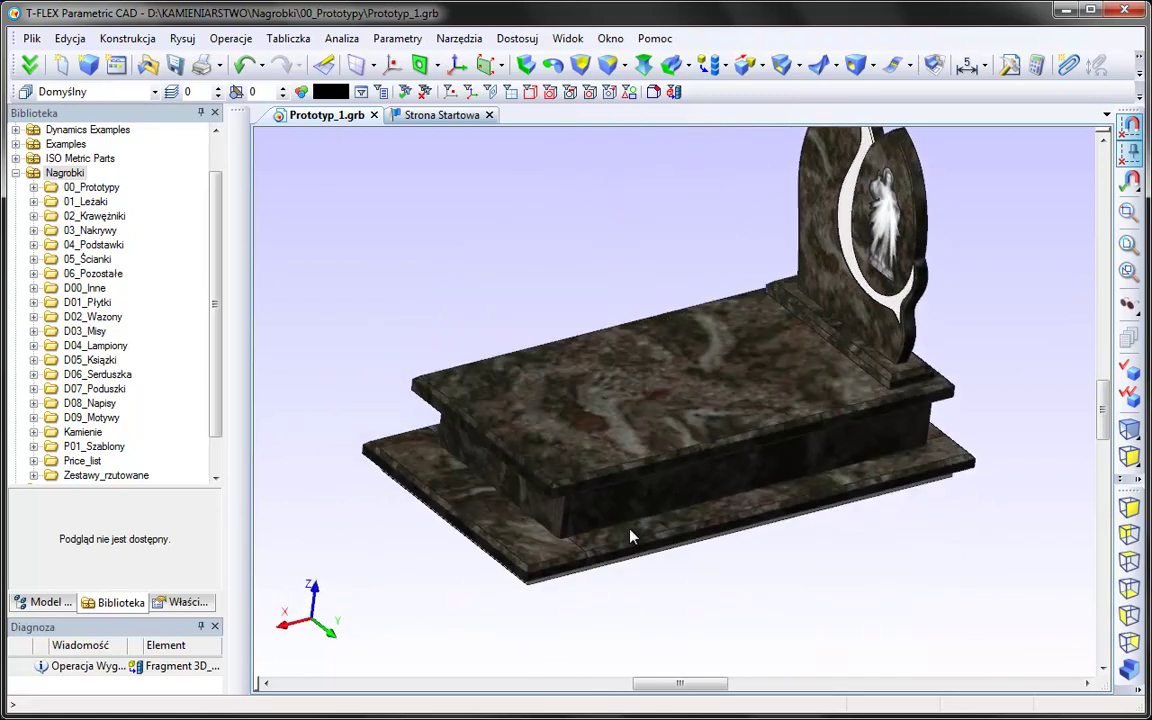
pyautogui.moveTo(800, 380)
pyautogui.mouseDown(button='middle')
pyautogui.moveTo(784, 357)
pyautogui.moveTo(743, 445)
pyautogui.moveTo(703, 437)
pyautogui.mouseUp(button='middle')
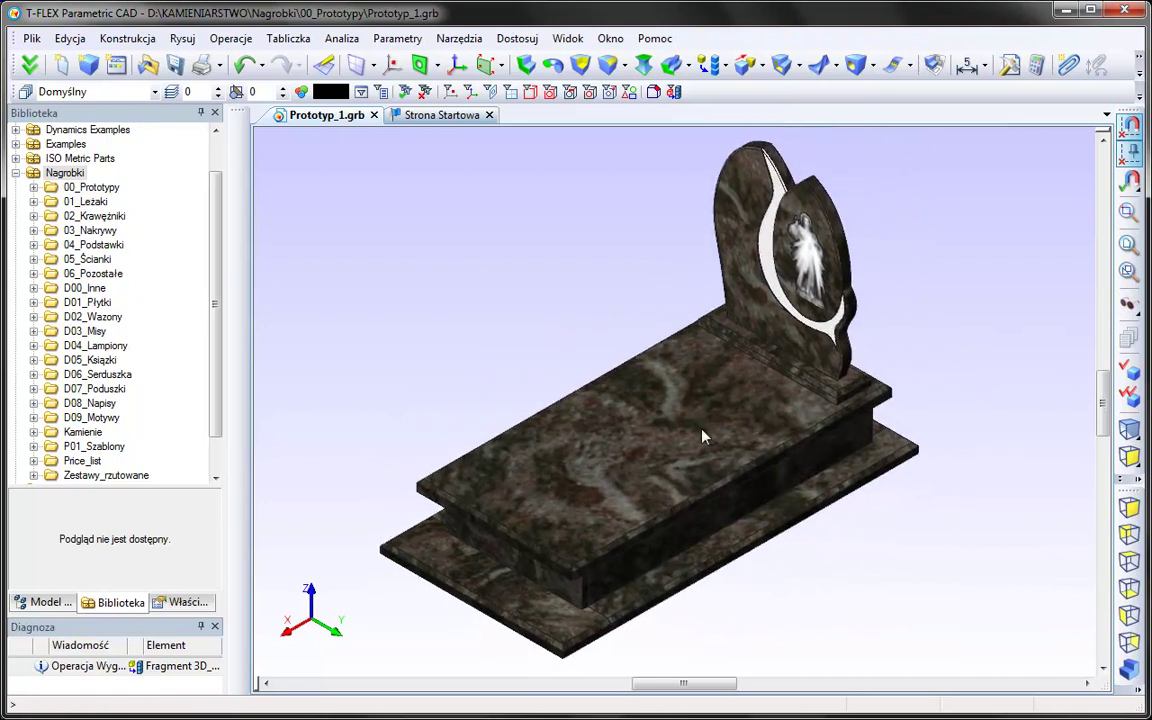
# Open the Prototyp_1 model parameters and review the floor slab, curb, cover slab, base, headstone and frame tabs
pyautogui.click(398, 40)
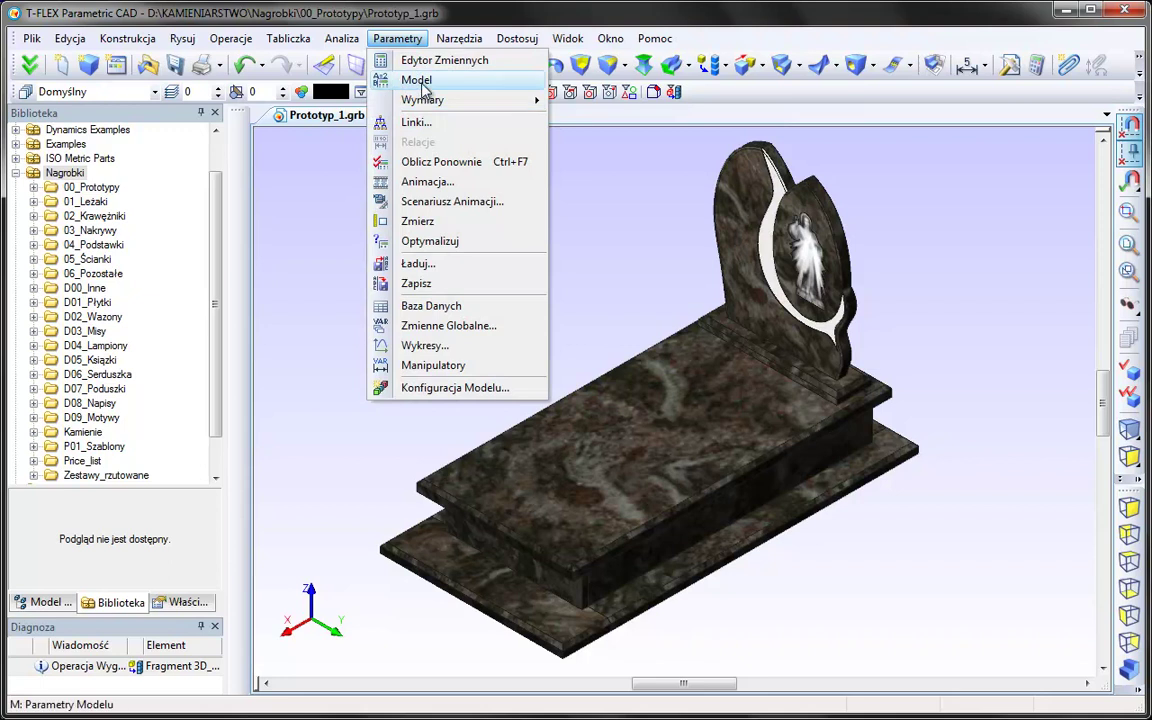
pyautogui.click(410, 77)
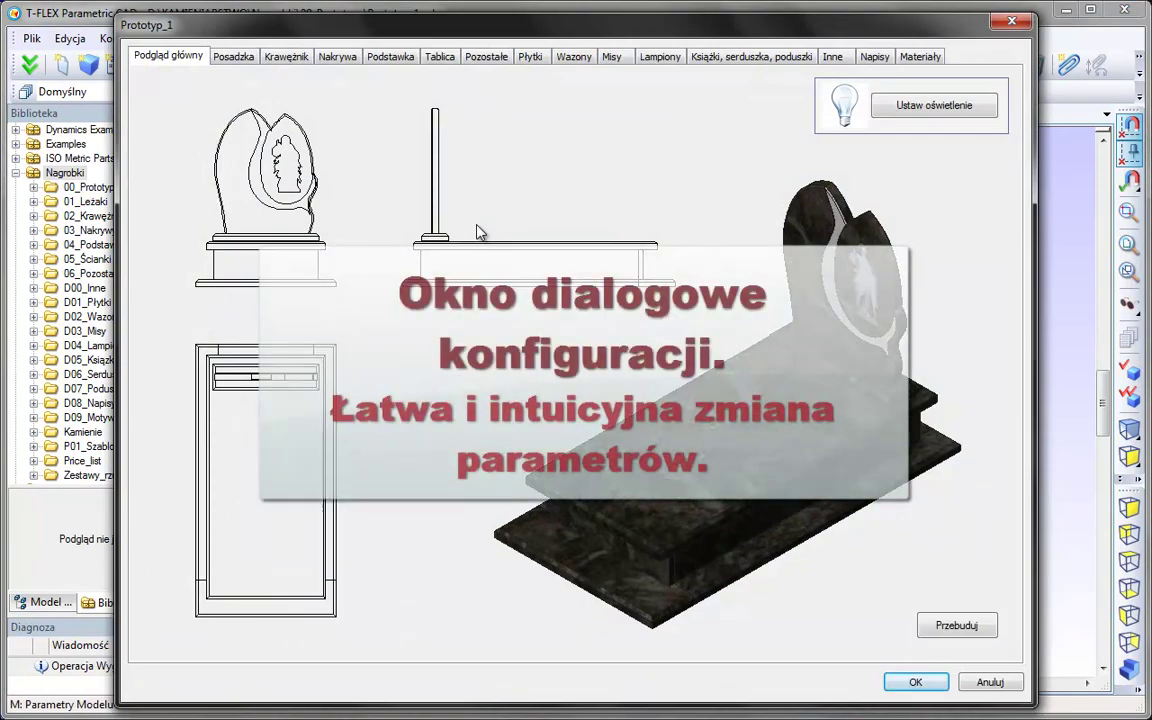
pyautogui.click(243, 60)
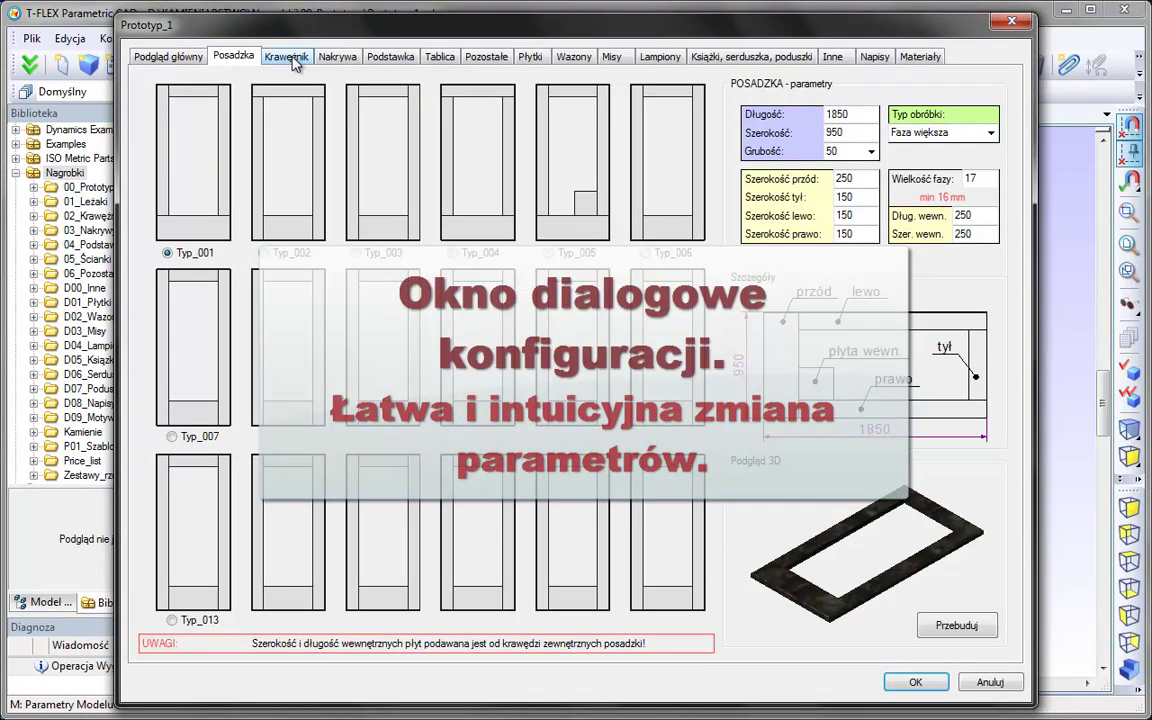
pyautogui.click(290, 58)
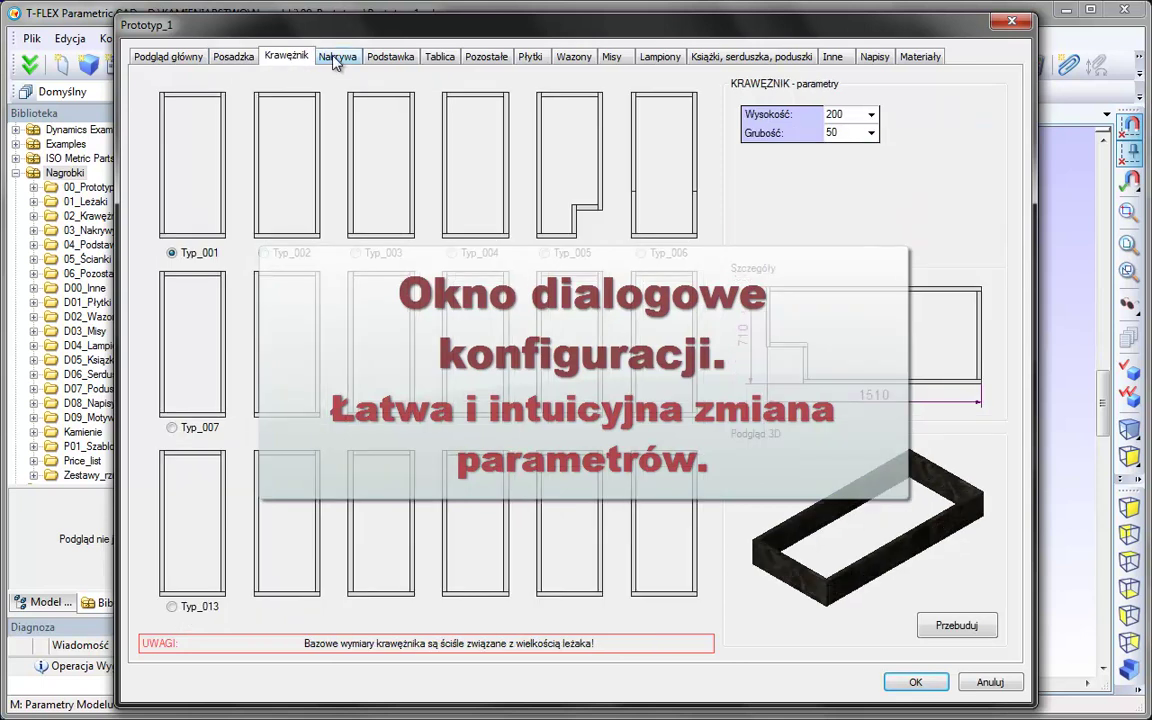
pyautogui.click(337, 60)
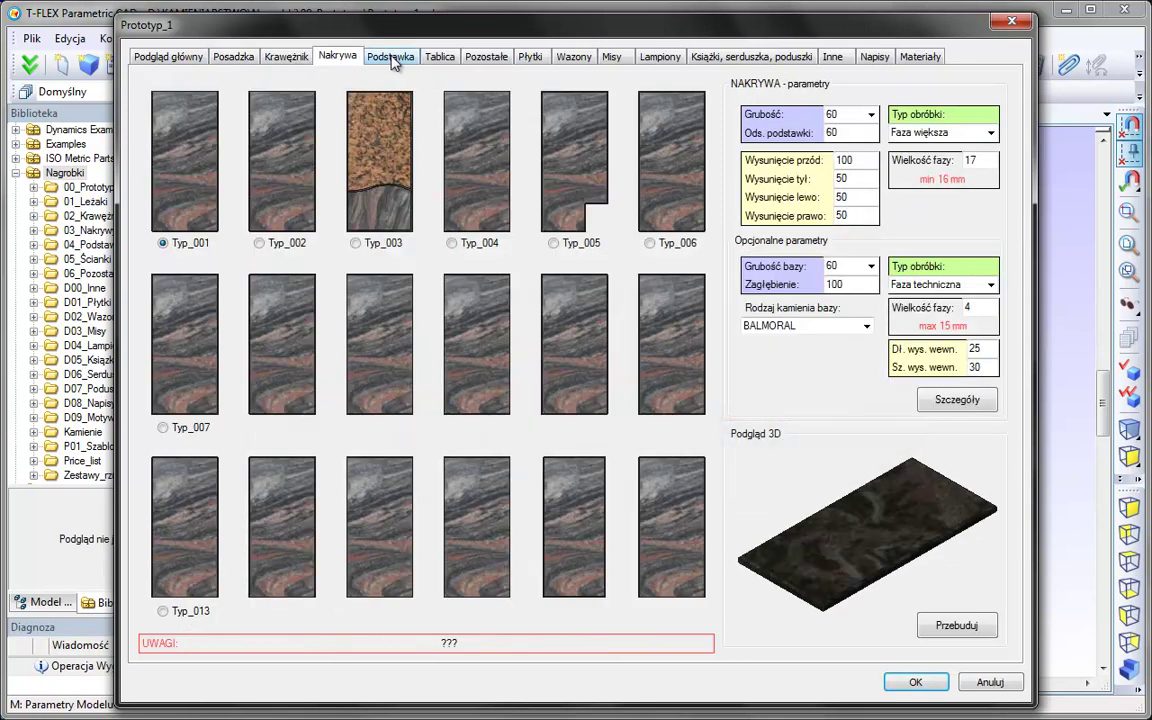
pyautogui.click(391, 60)
pyautogui.click(439, 58)
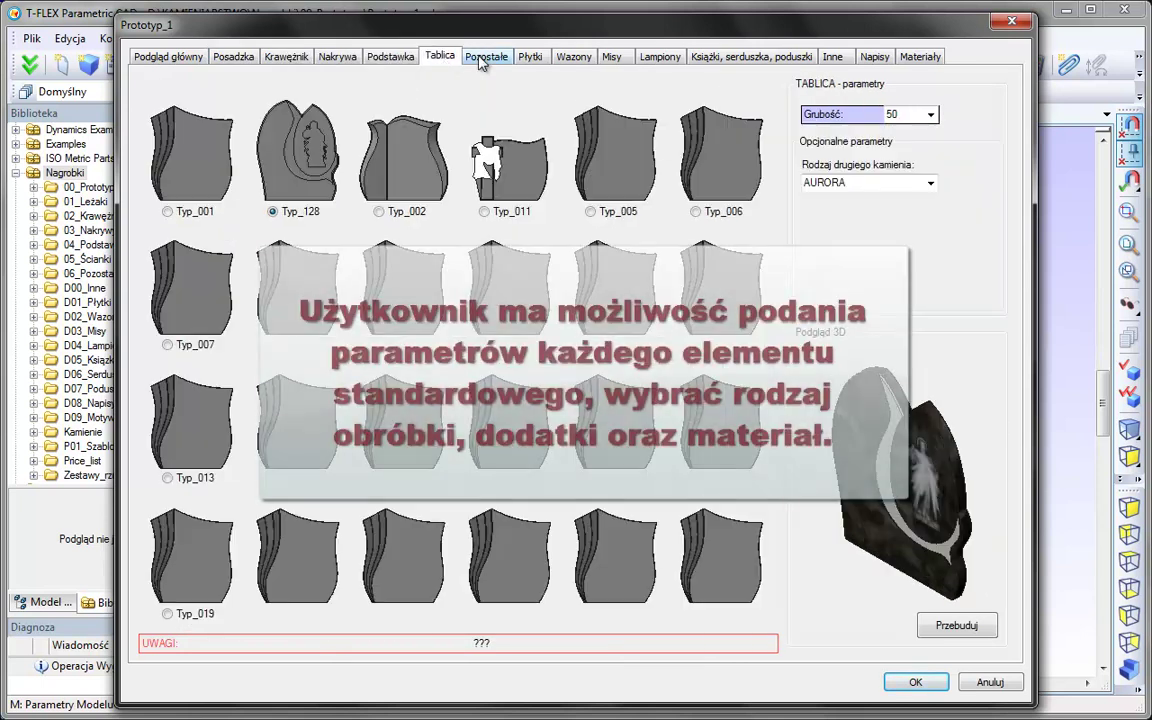
pyautogui.click(482, 60)
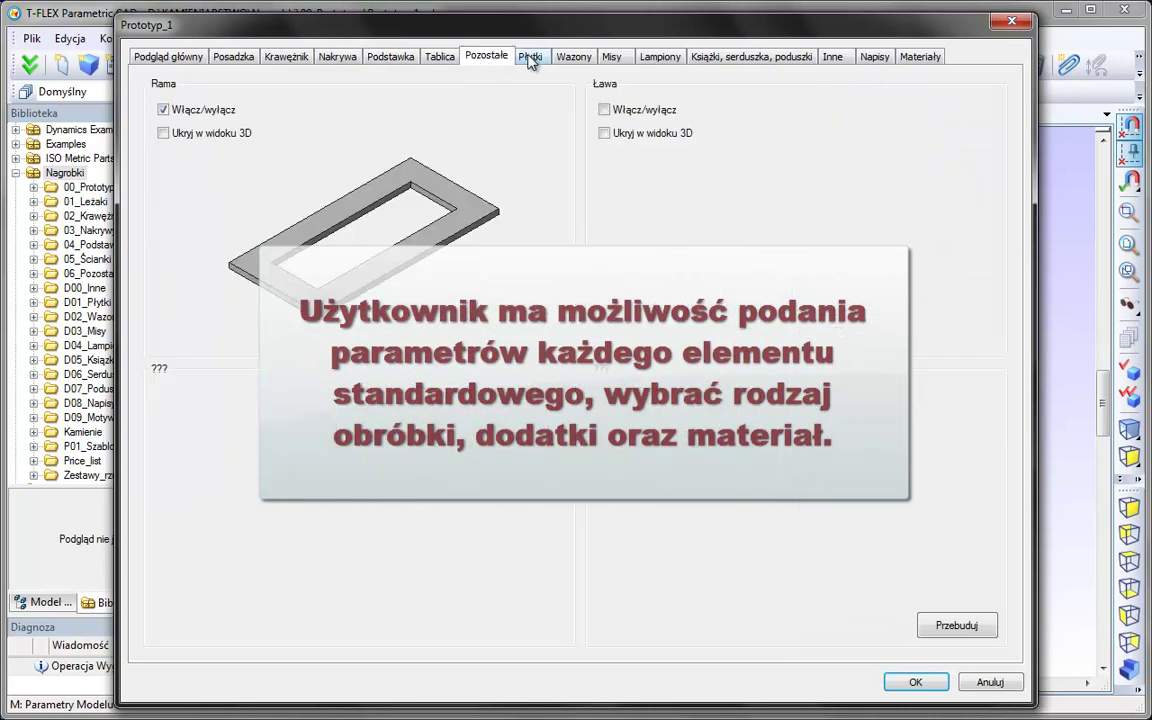
# Review the tile, vase, bowl, lantern, ornament and inscription tabs, ending on Materiały
pyautogui.click(531, 60)
pyautogui.click(576, 60)
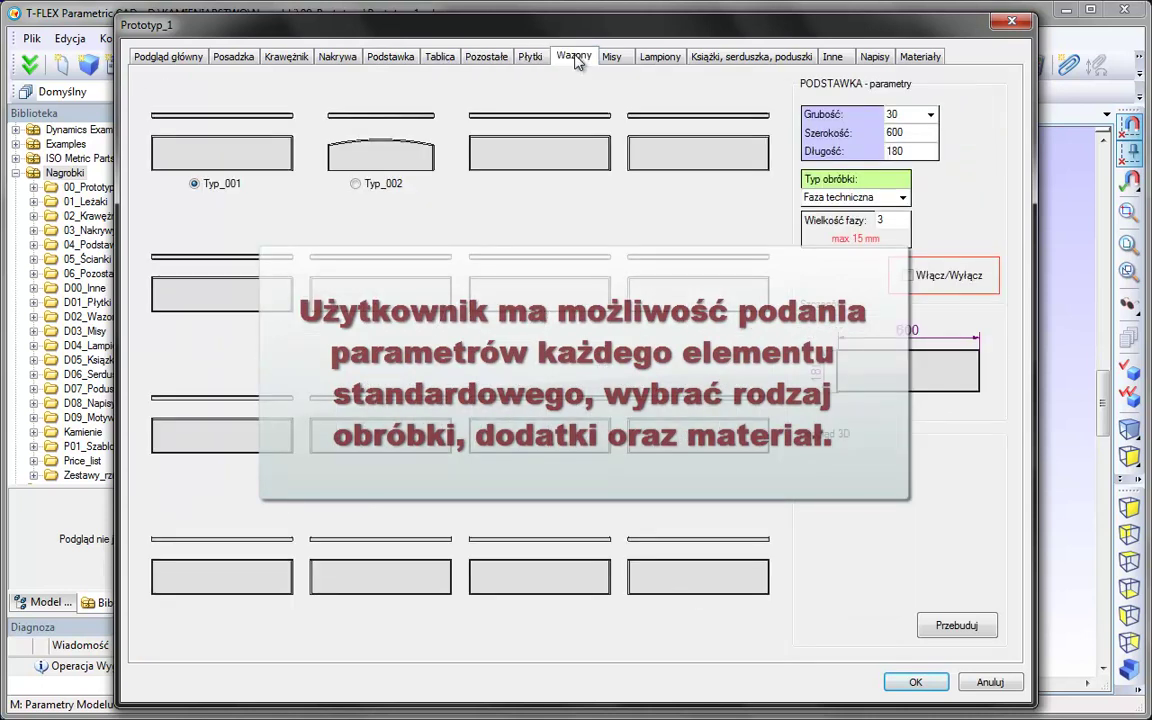
pyautogui.click(611, 58)
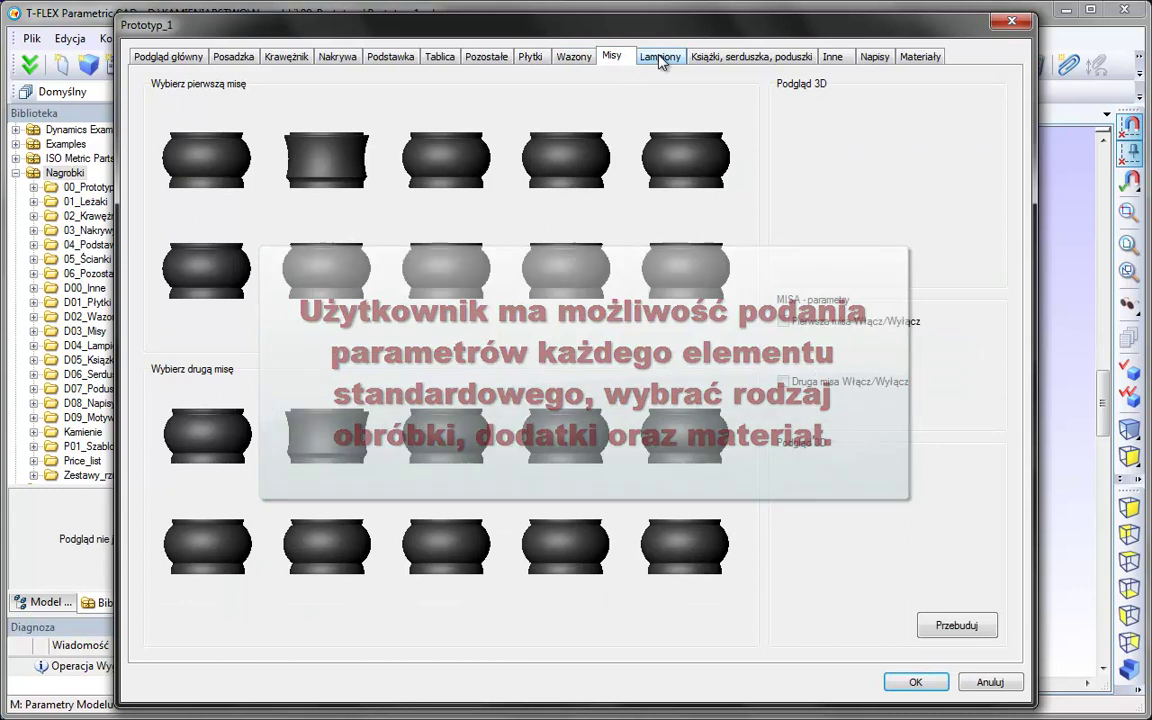
pyautogui.click(660, 57)
pyautogui.click(750, 58)
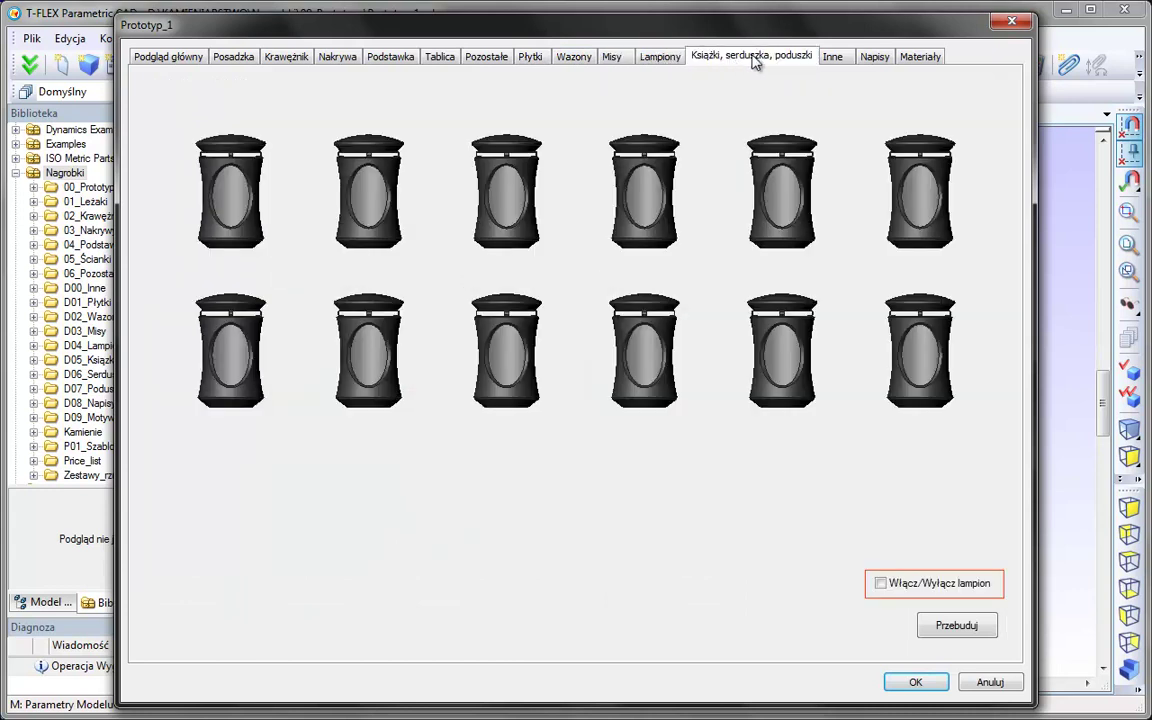
pyautogui.click(833, 58)
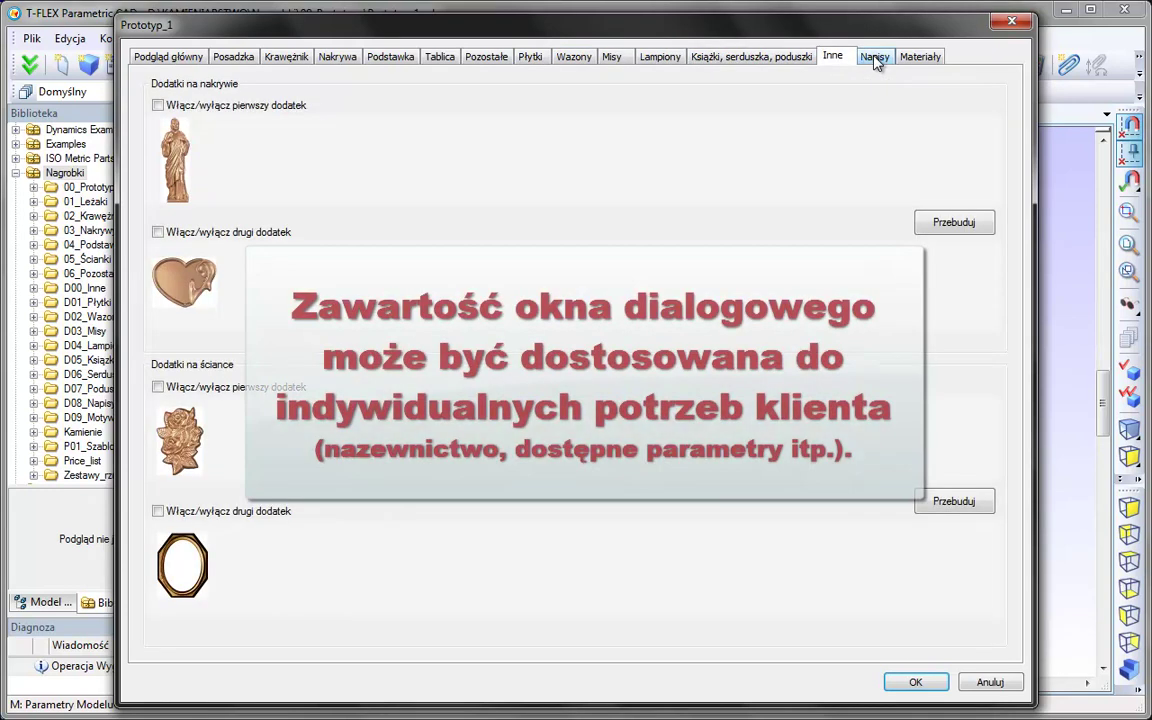
pyautogui.click(875, 58)
pyautogui.click(918, 60)
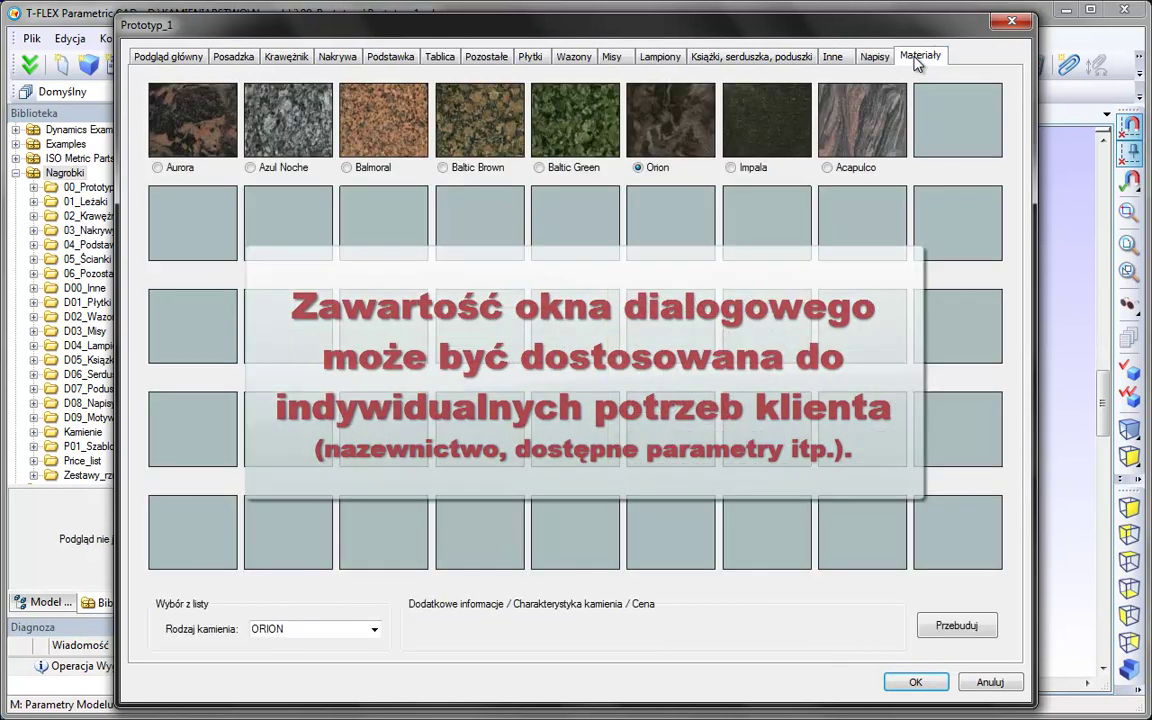
# Choose Balmoral granite, rebuild the main preview and apply it, then reopen parameters with Ctrl+M
pyautogui.click(346, 167)
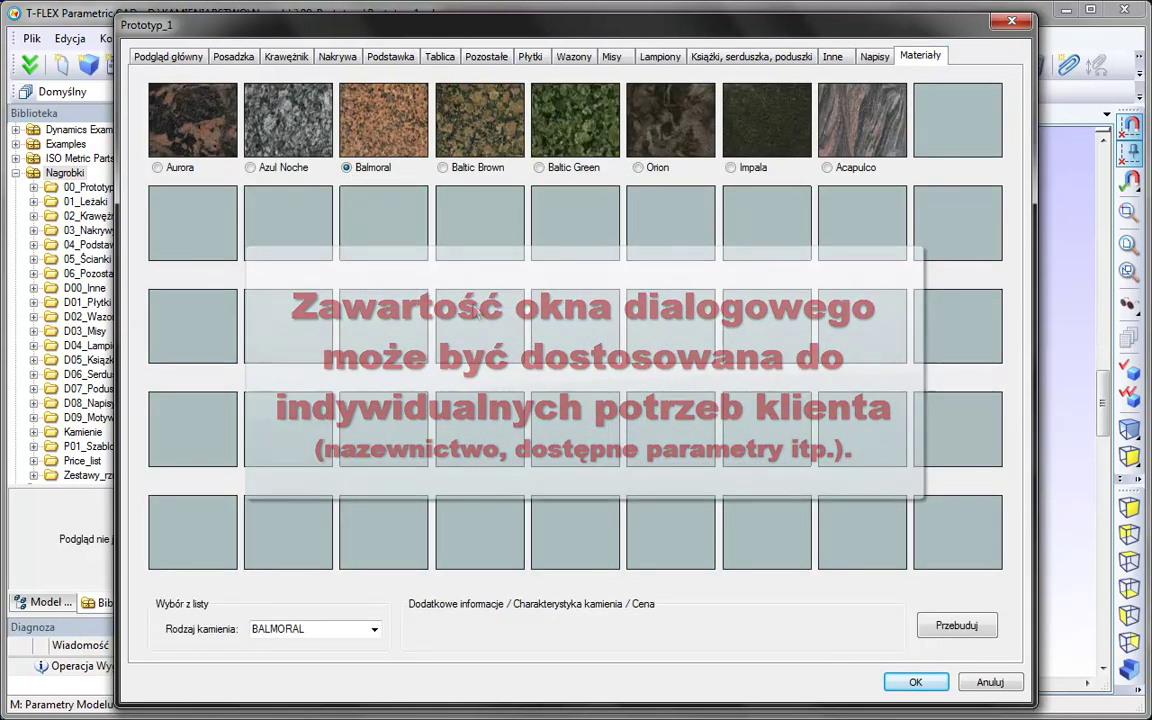
pyautogui.click(170, 56)
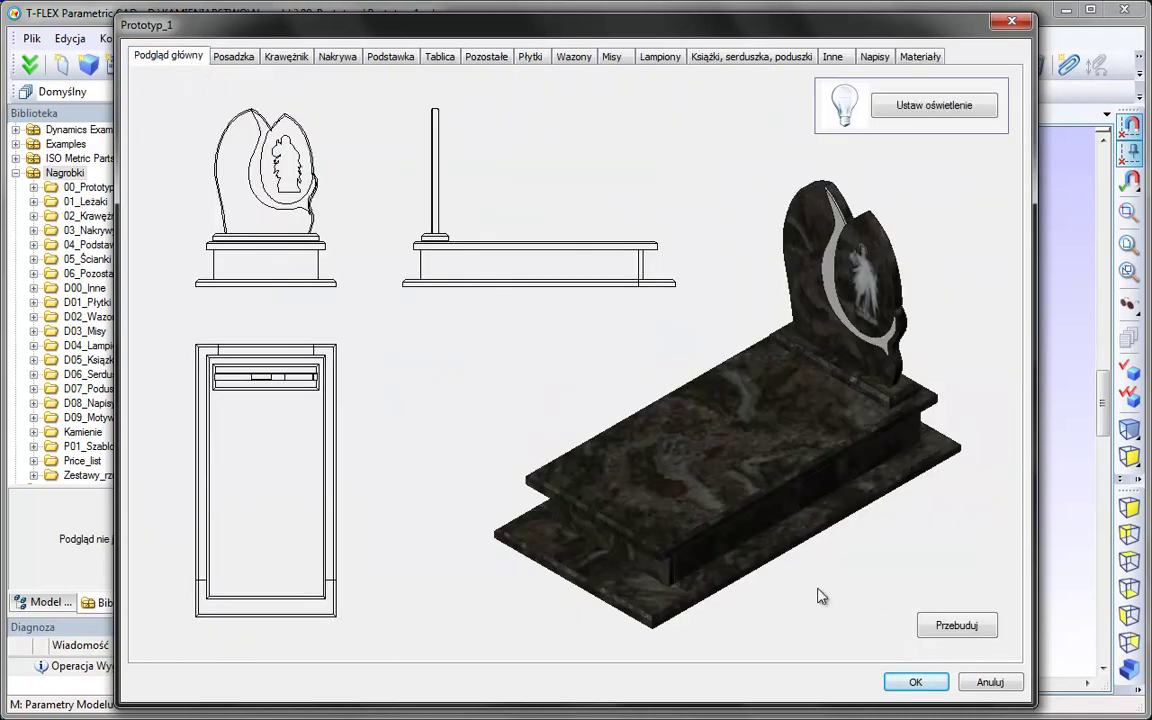
pyautogui.click(940, 628)
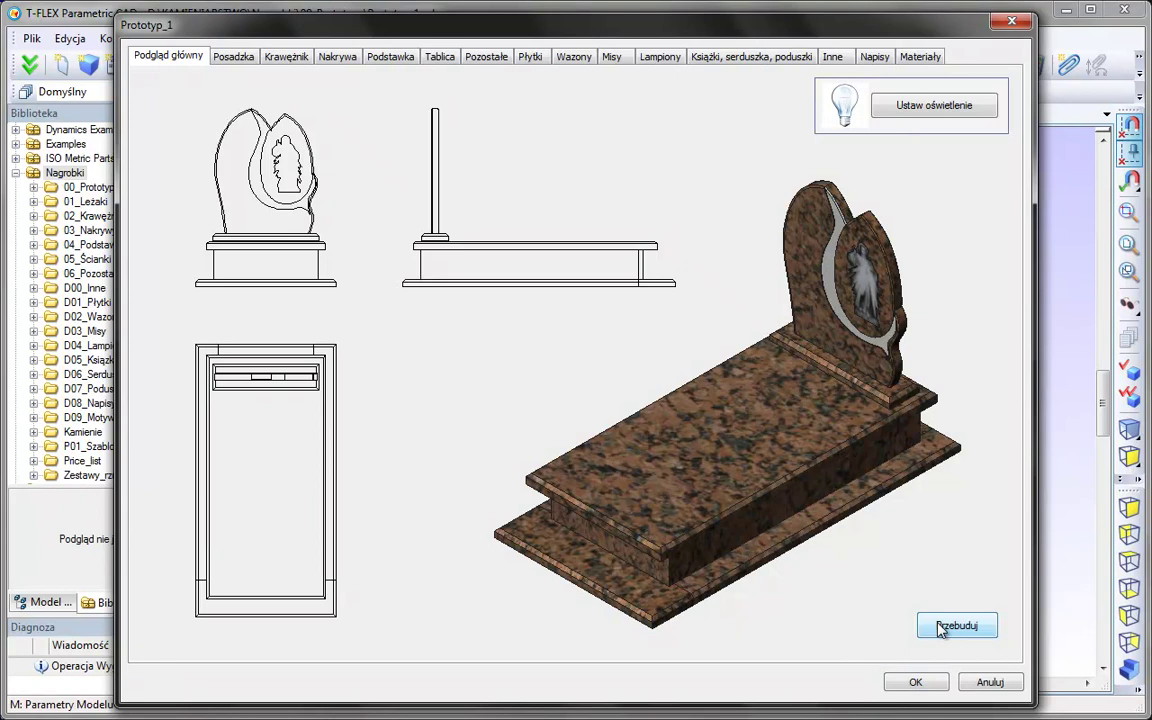
pyautogui.click(915, 681)
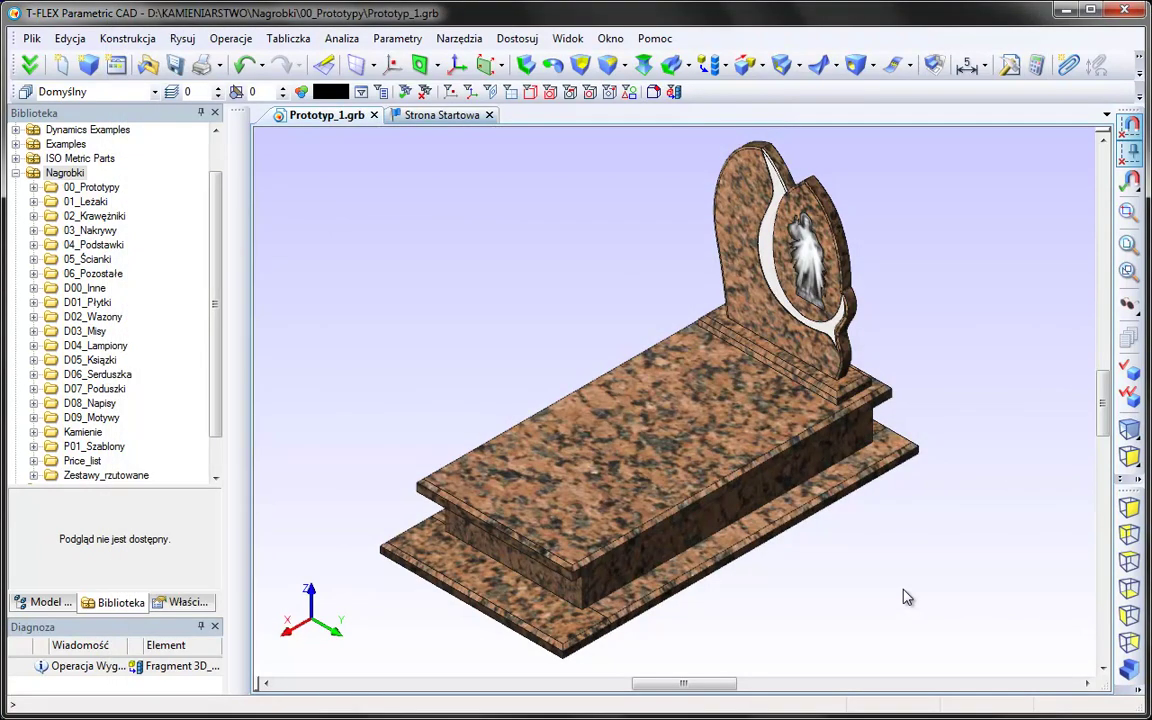
pyautogui.hotkey('ctrl', 'm')
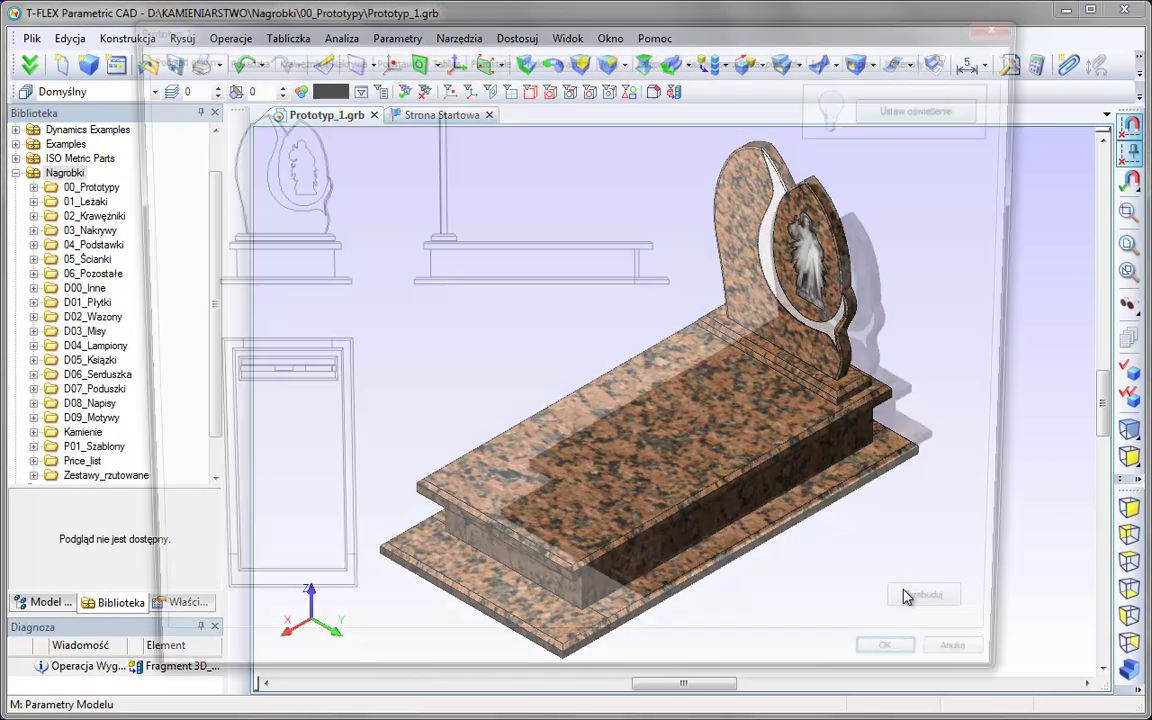
# Select Acapulco on the Materiały tab, accept it, and regenerate the 3D model with Ctrl+F7
pyautogui.click(918, 57)
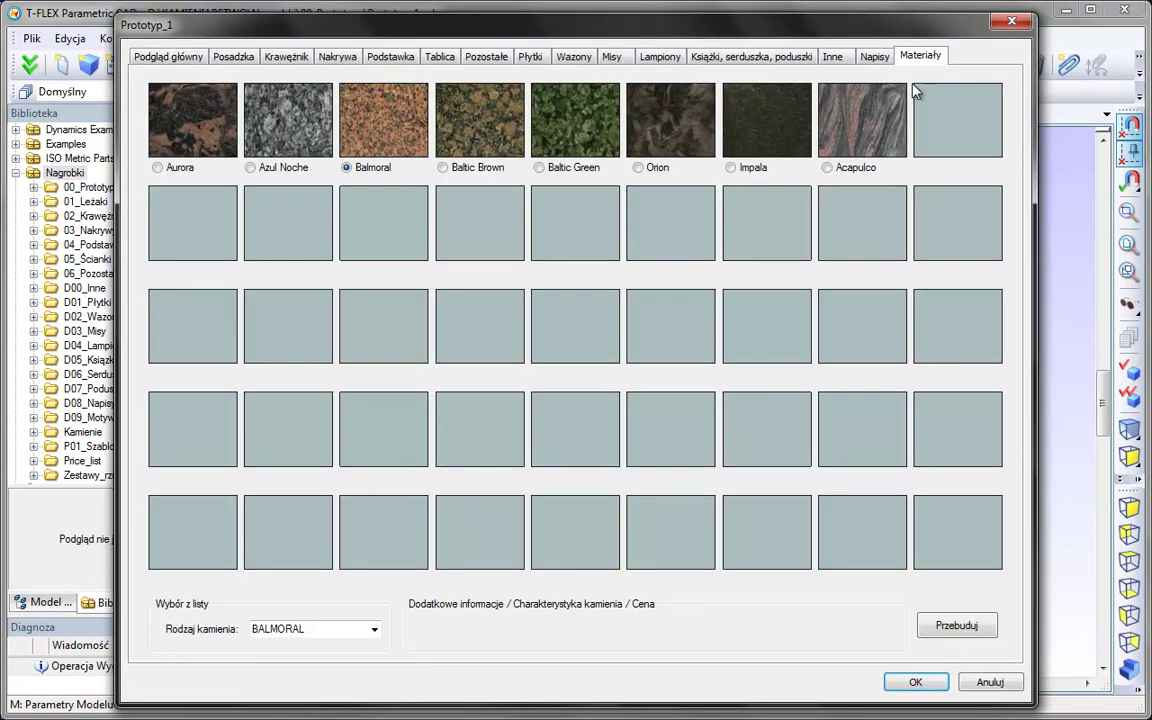
pyautogui.click(845, 175)
pyautogui.click(915, 681)
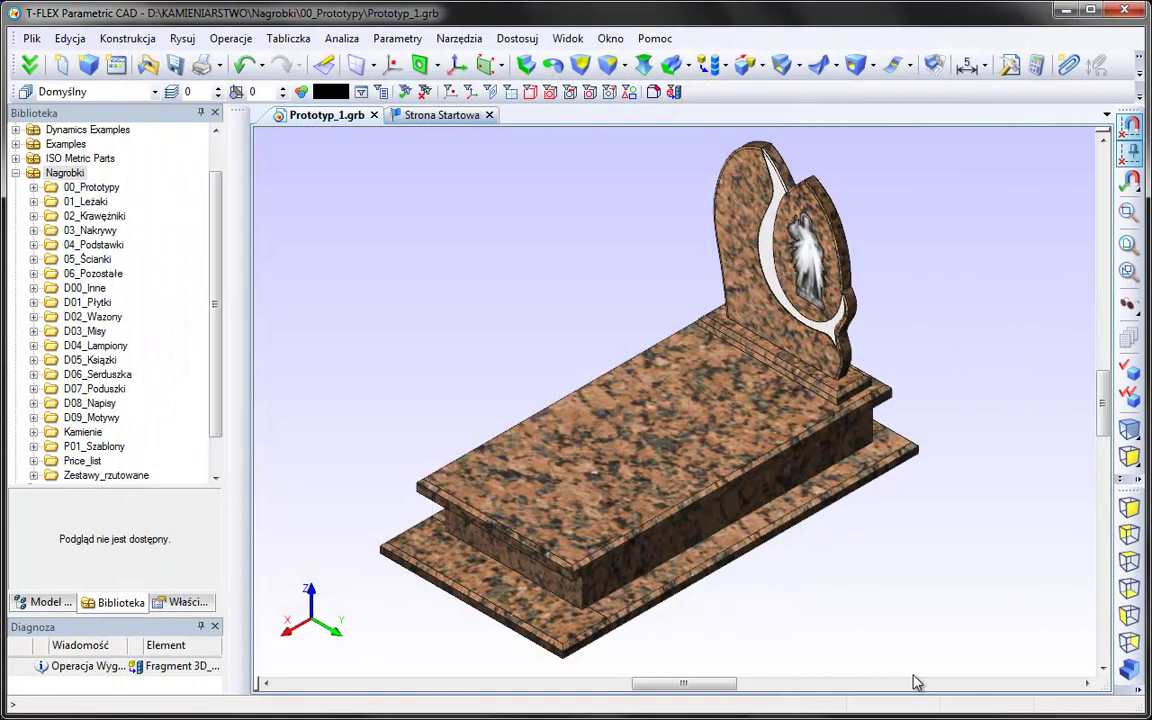
pyautogui.hotkey('ctrl', 'F7')
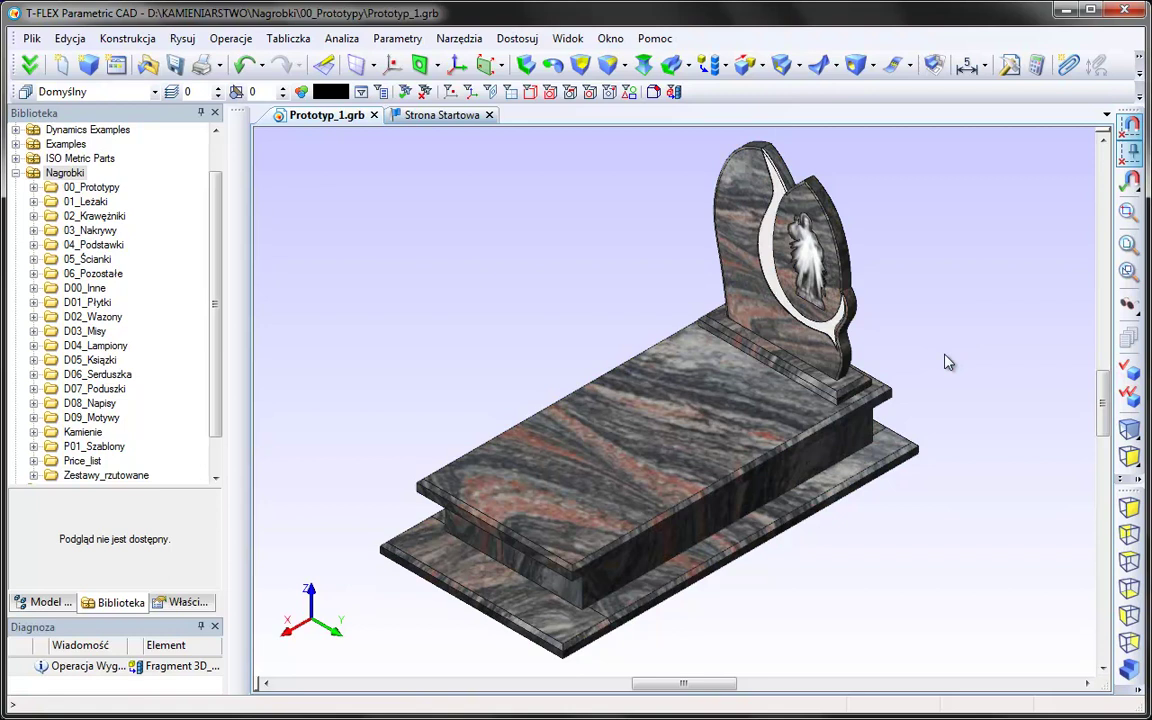
# Give the curb type Typ_006, a 450 step instead of 510, height 220 and thickness 60
pyautogui.press('m')
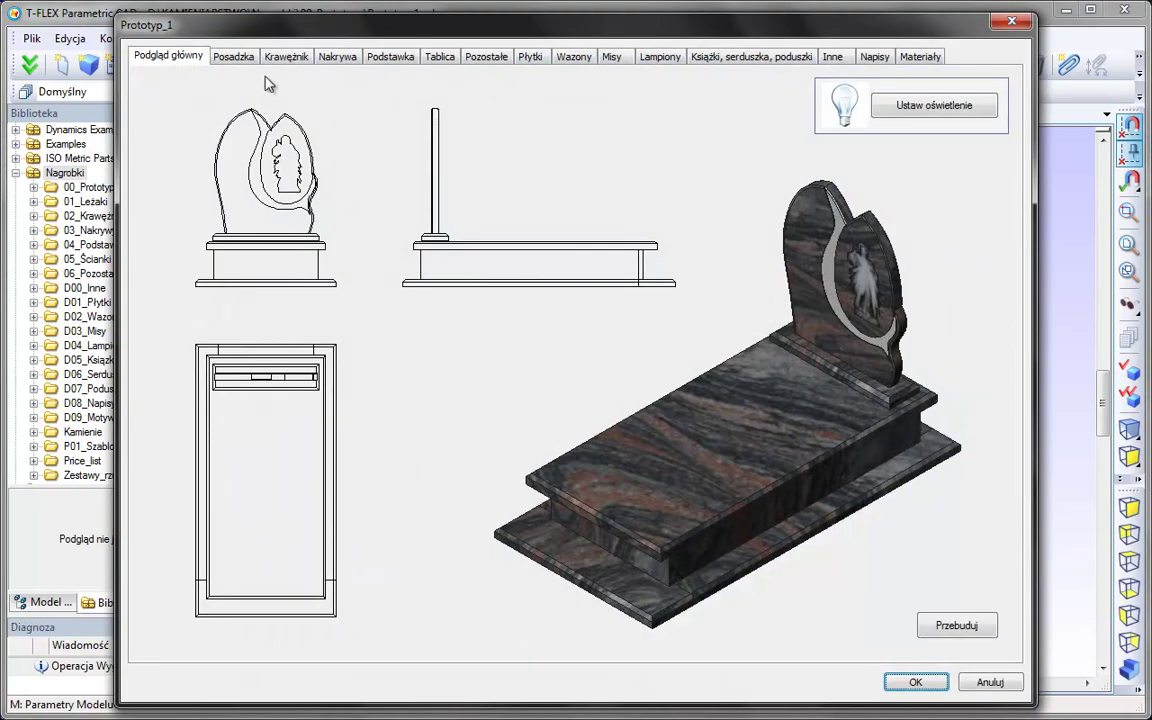
pyautogui.click(238, 58)
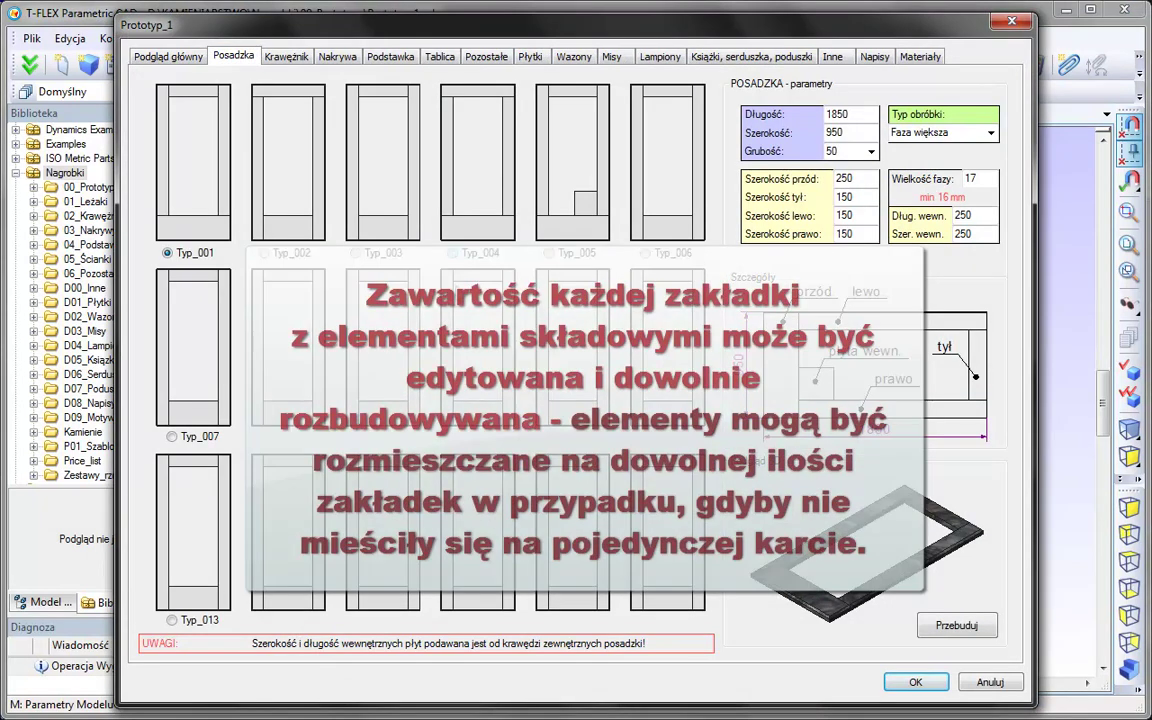
pyautogui.click(268, 57)
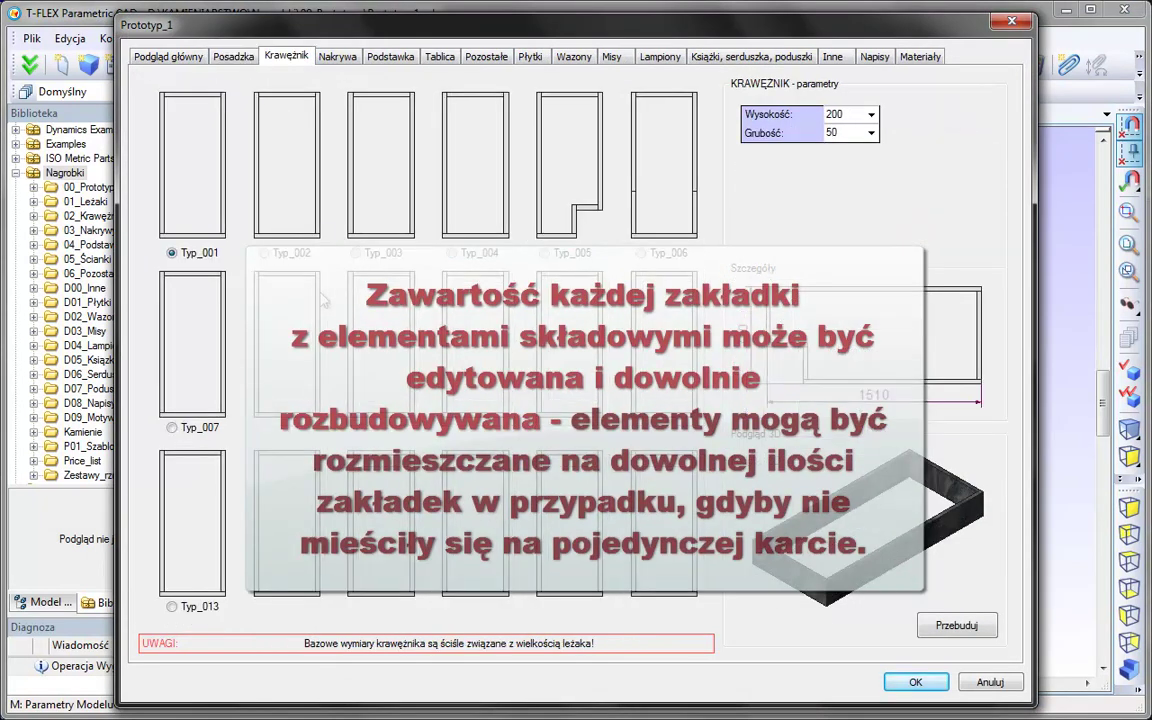
pyautogui.click(641, 253)
pyautogui.click(824, 189)
pyautogui.write('450')
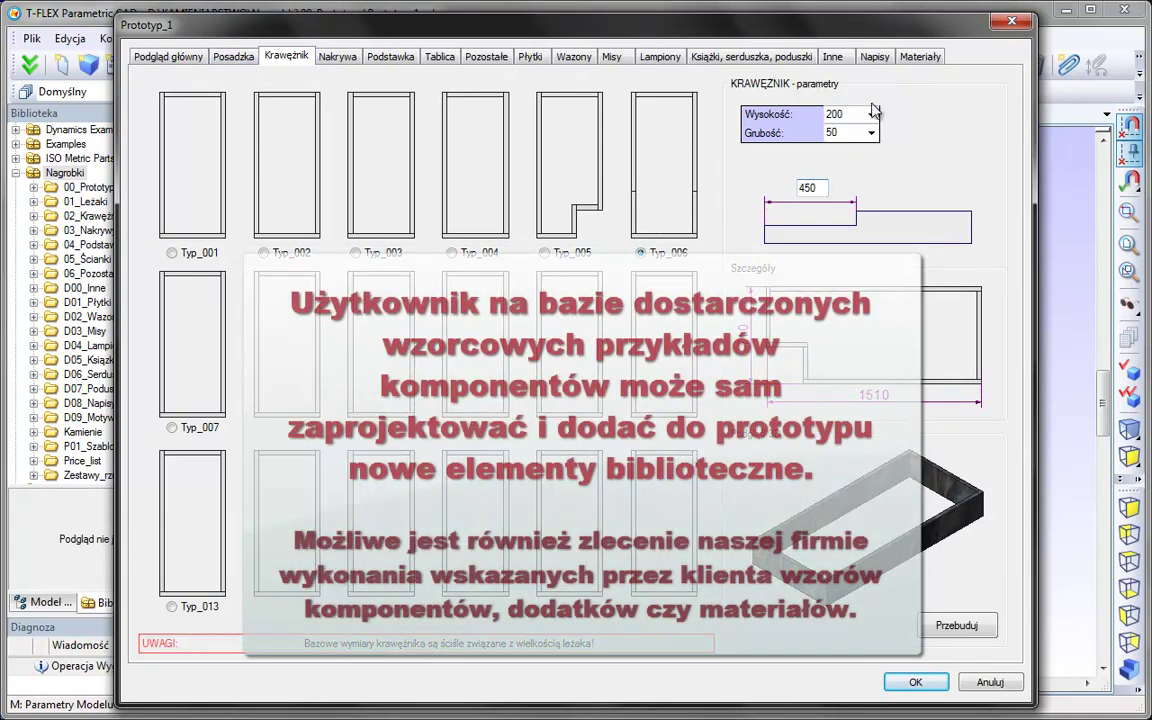
pyautogui.click(872, 115)
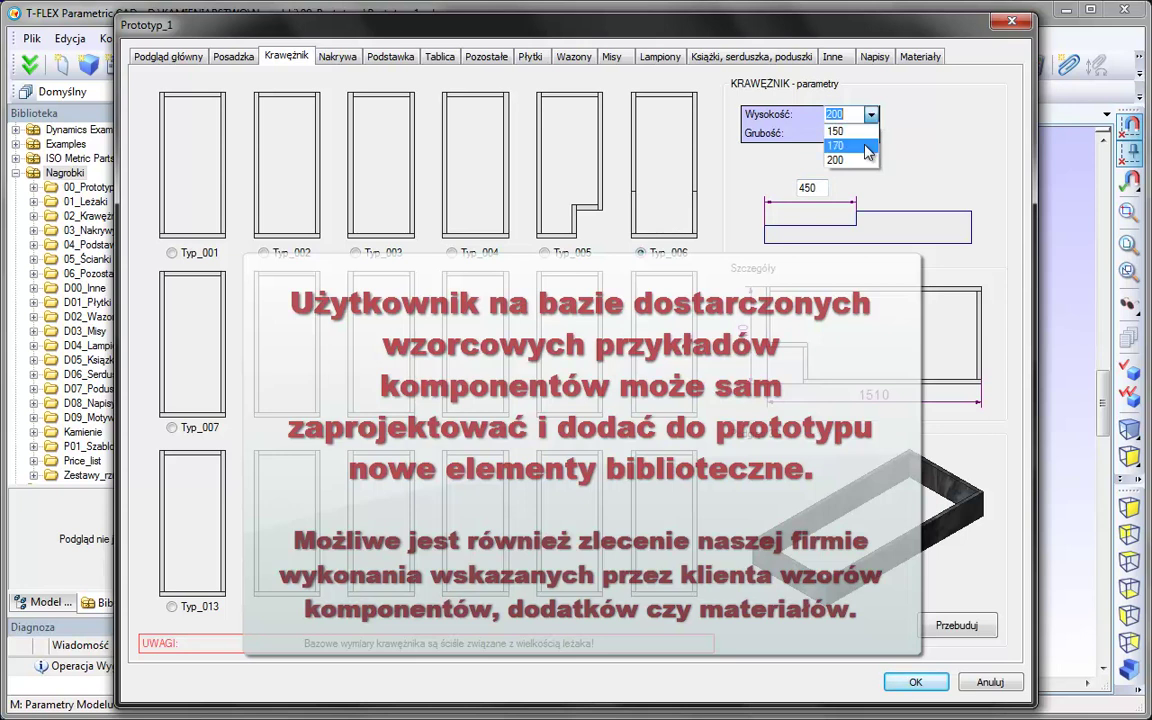
pyautogui.click(785, 140)
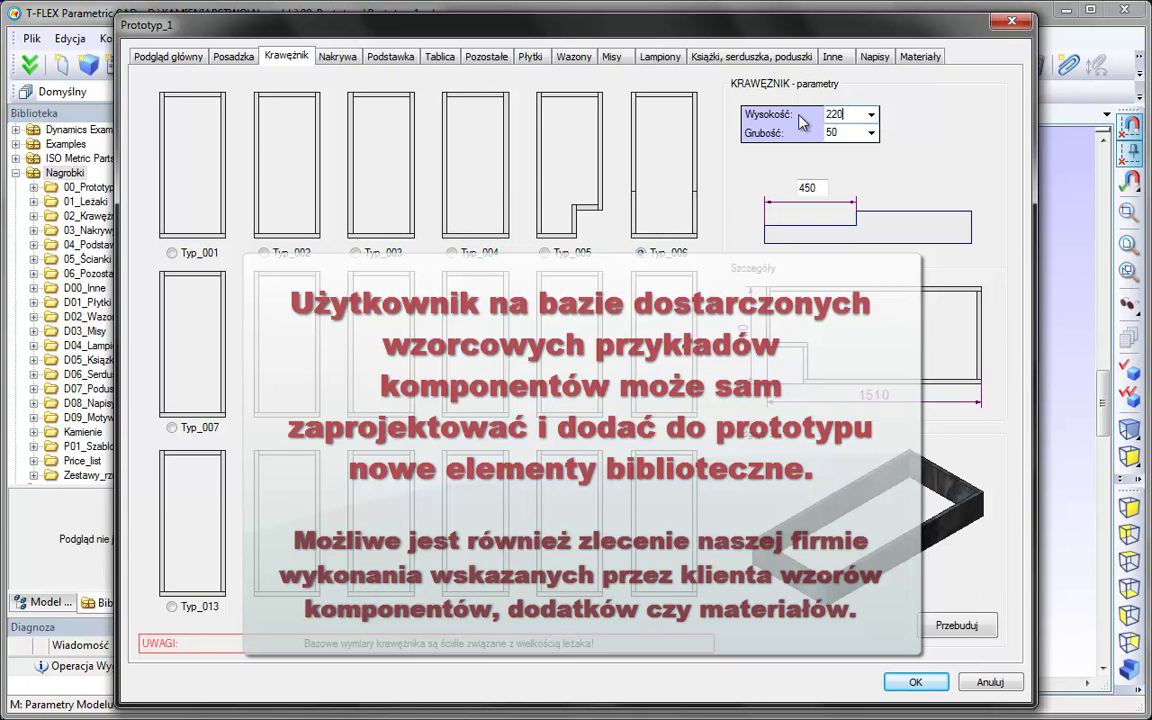
pyautogui.click(871, 133)
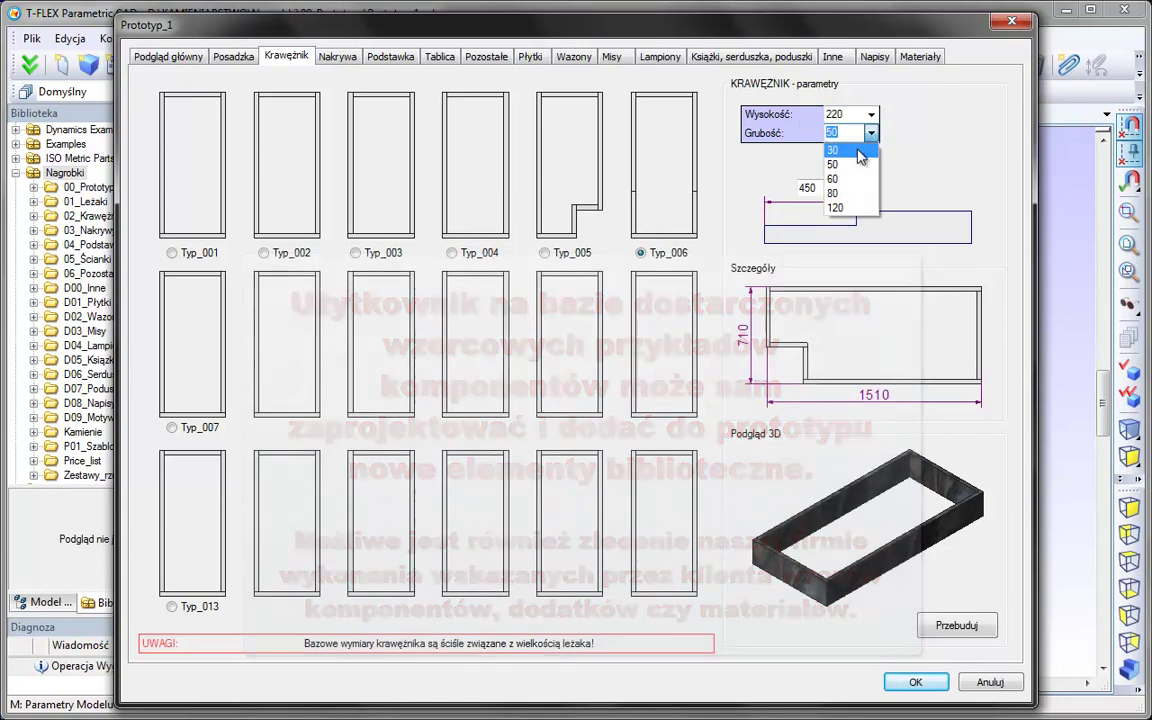
pyautogui.click(848, 178)
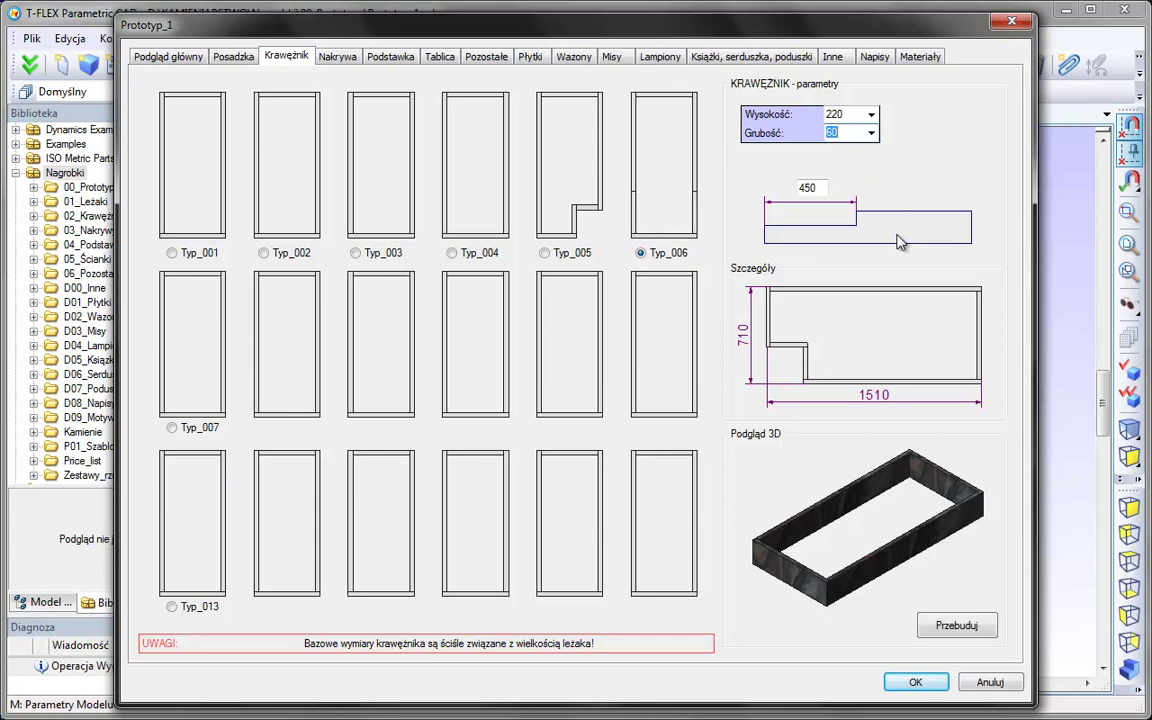
# Set the floor slab length to 1920 and its width to 900 in place of 950
pyautogui.click(232, 57)
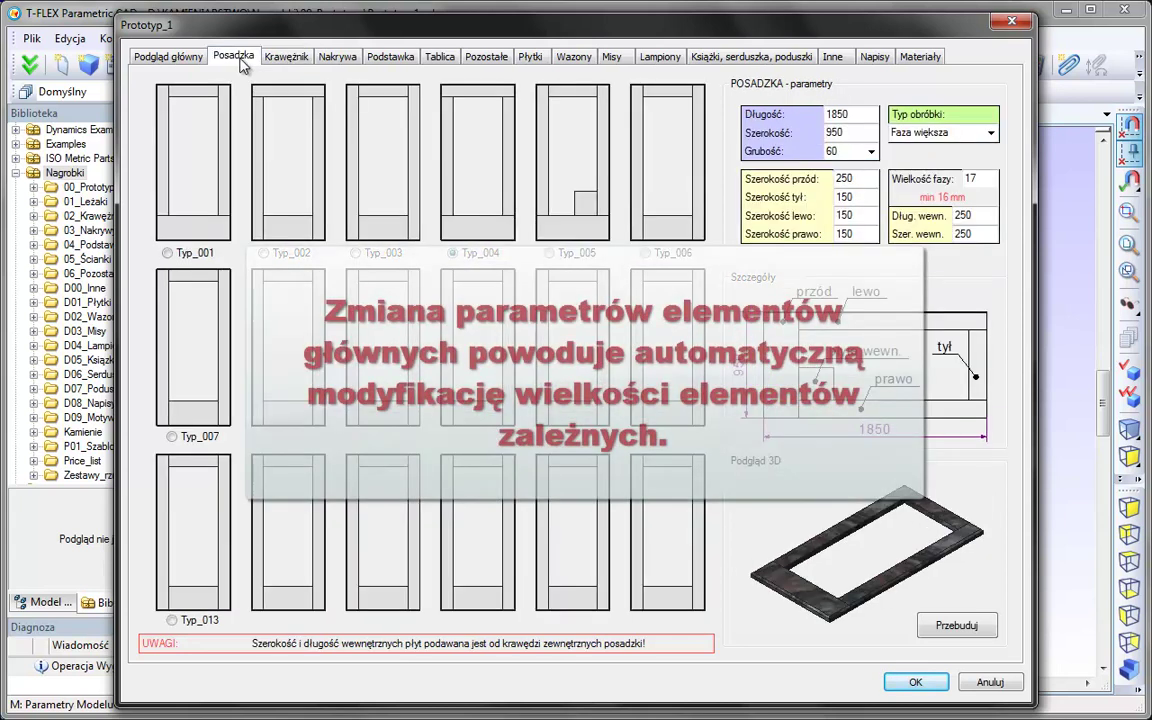
pyautogui.doubleClick(833, 114)
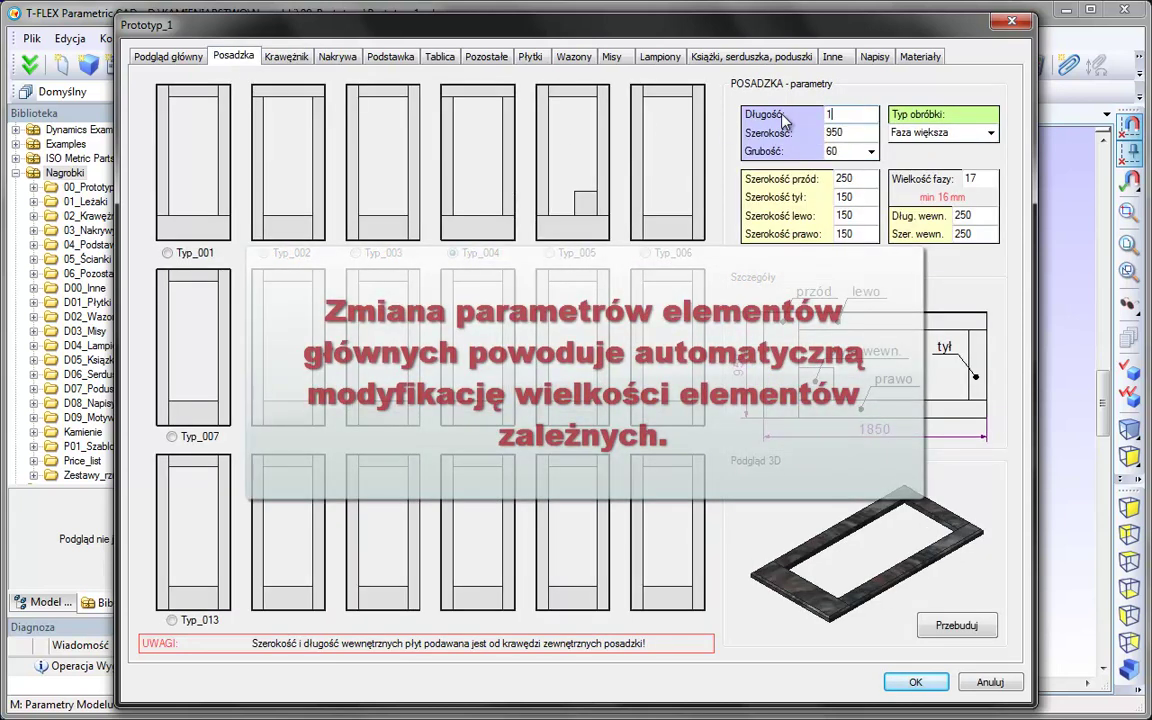
pyautogui.write('920')
pyautogui.press('Tab')
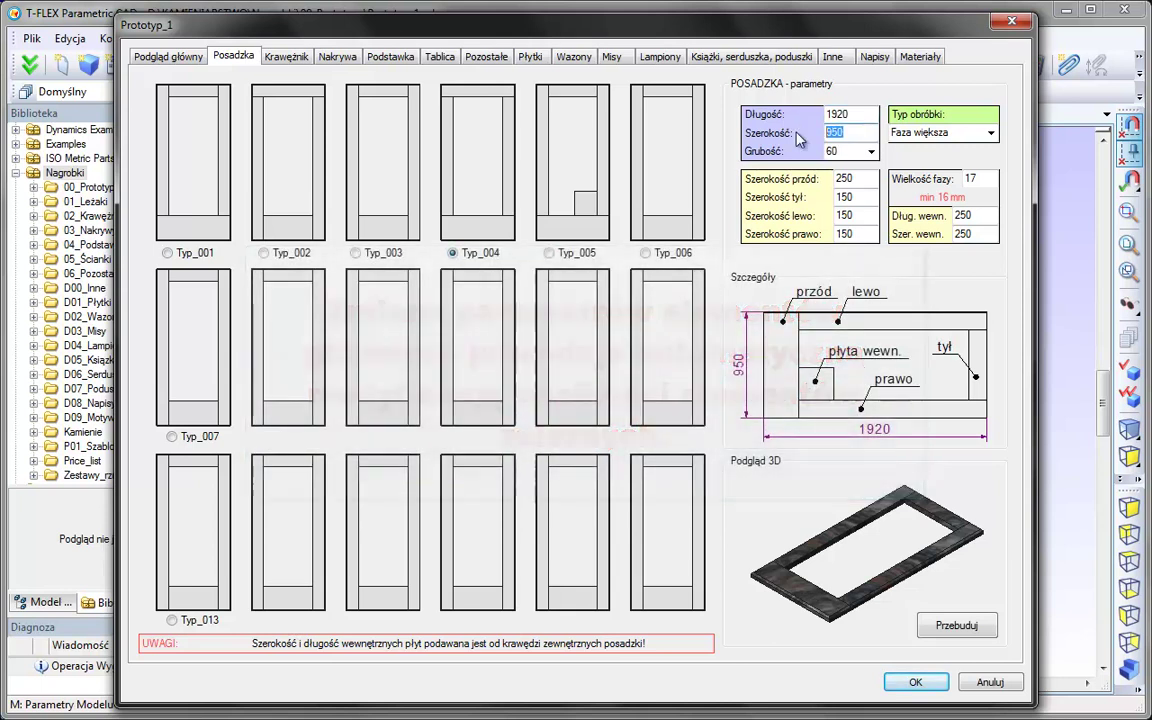
pyautogui.write('9')
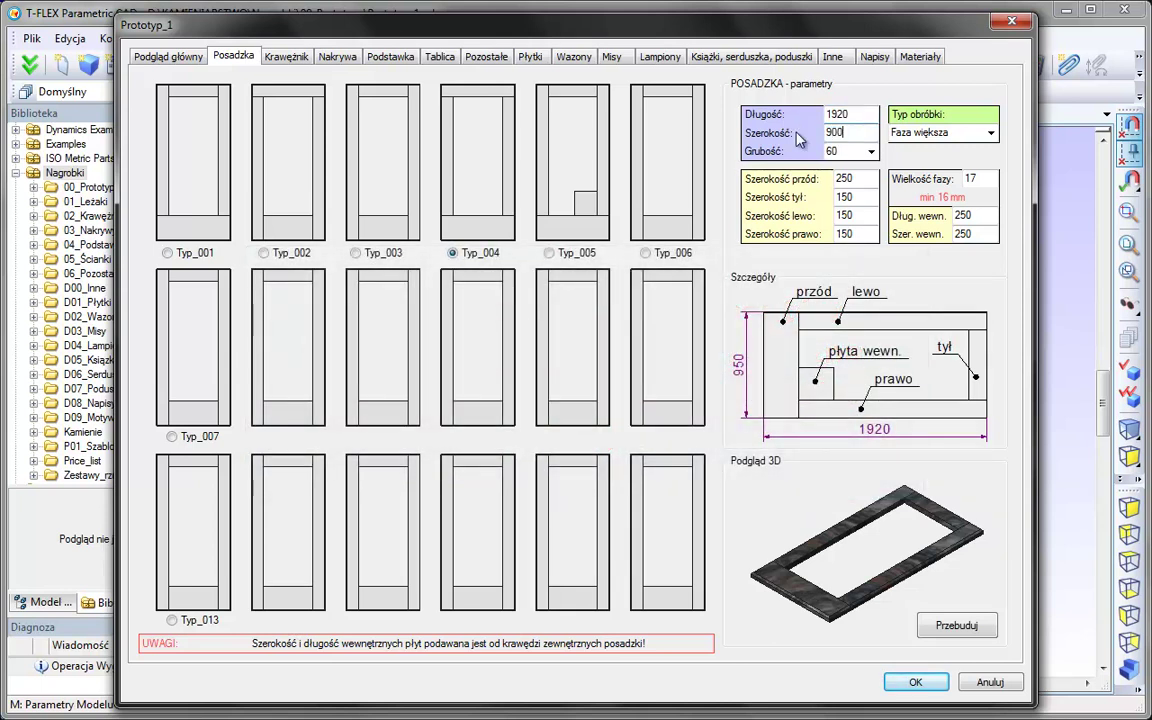
# Change the cover slab's Rodzaj kamienia bazy from Balmoral to ACAPULCO
pyautogui.click(290, 58)
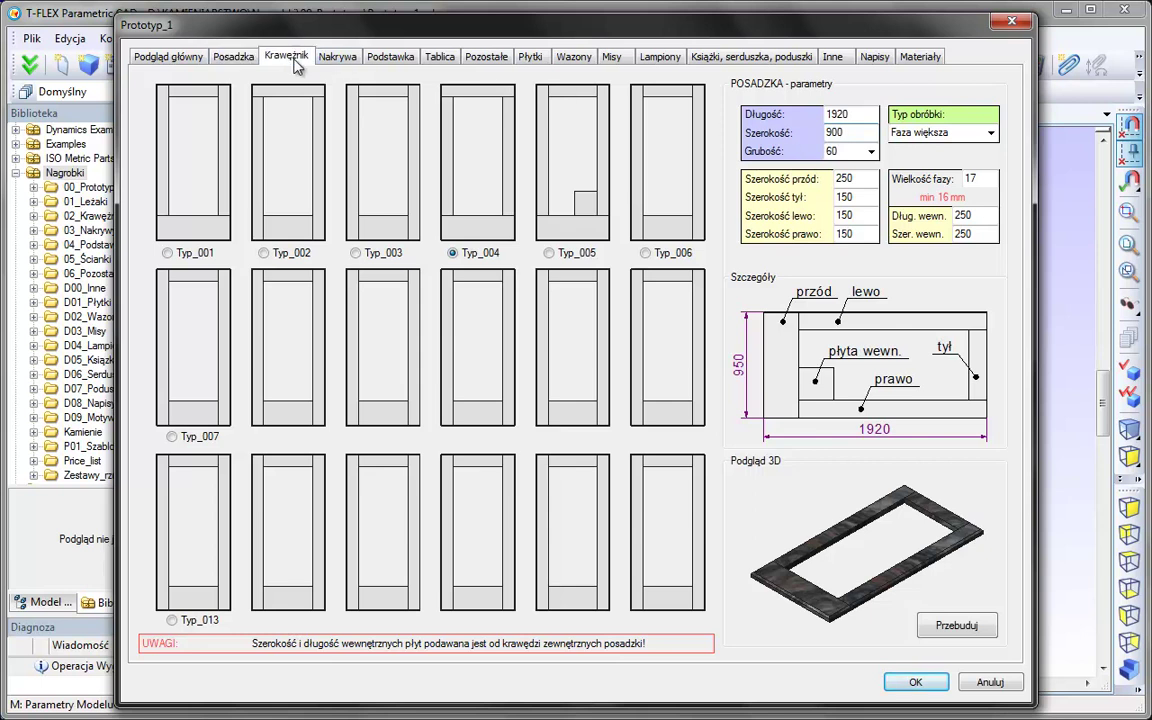
pyautogui.click(337, 58)
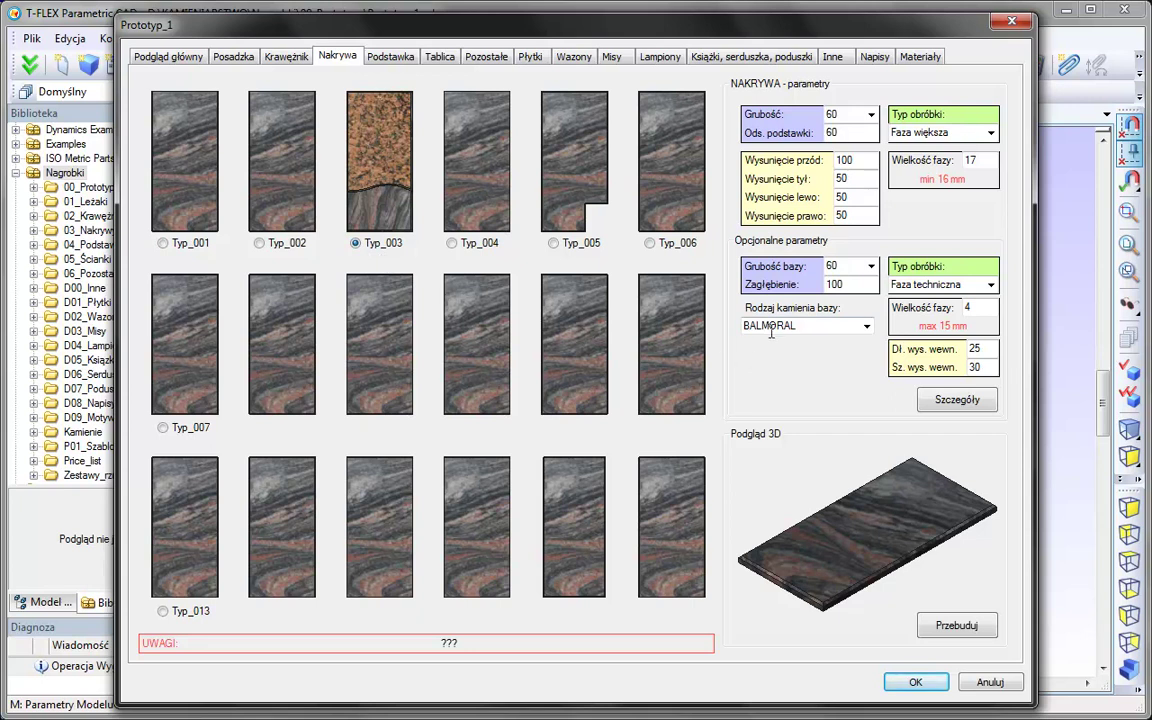
pyautogui.click(866, 327)
pyautogui.moveTo(867, 352)
pyautogui.mouseDown()
pyautogui.moveTo(868, 497)
pyautogui.moveTo(862, 363)
pyautogui.mouseUp()
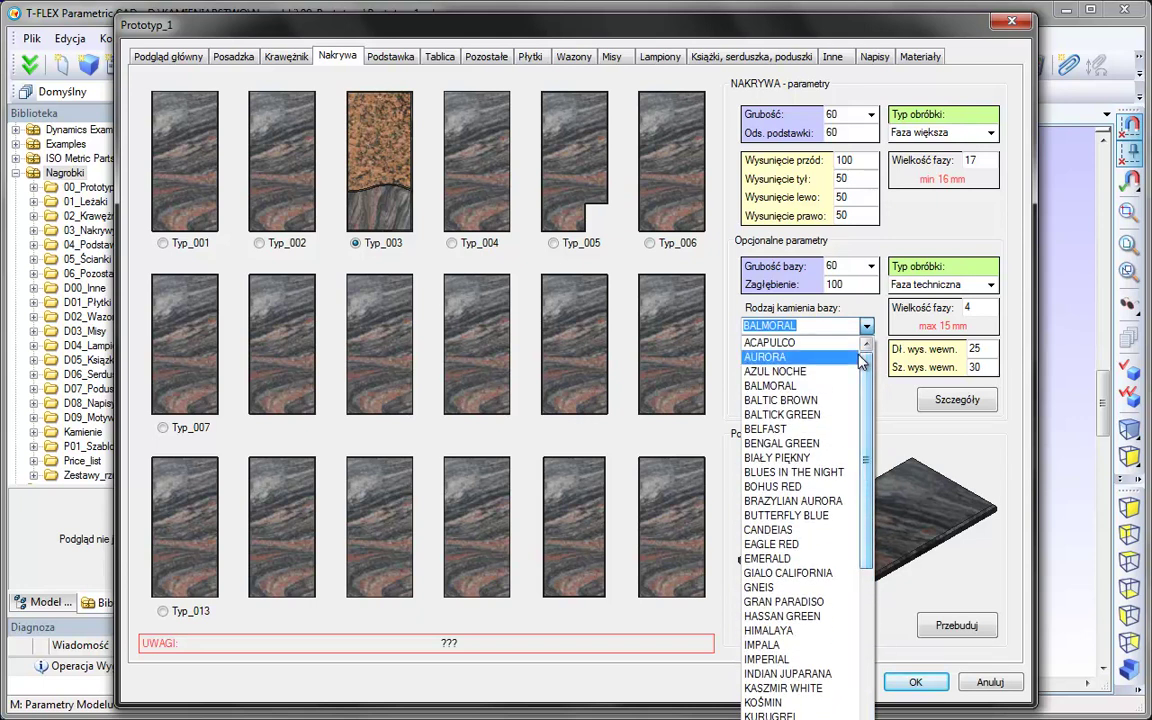
pyautogui.click(785, 342)
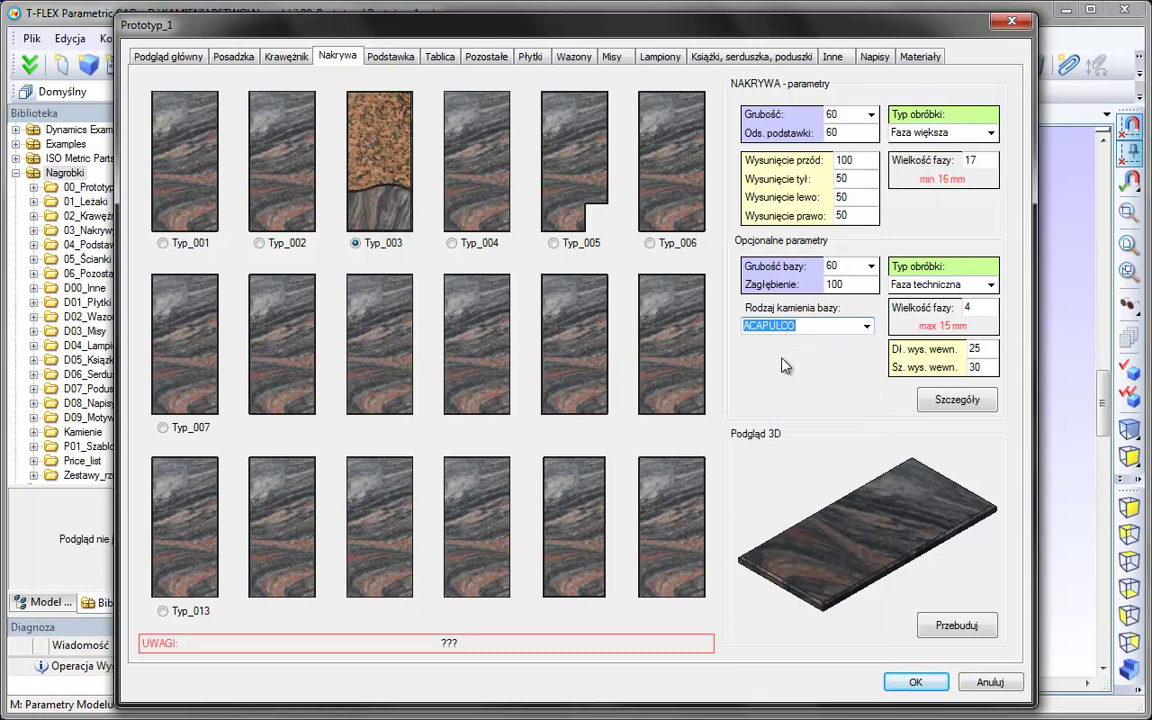
pyautogui.click(388, 62)
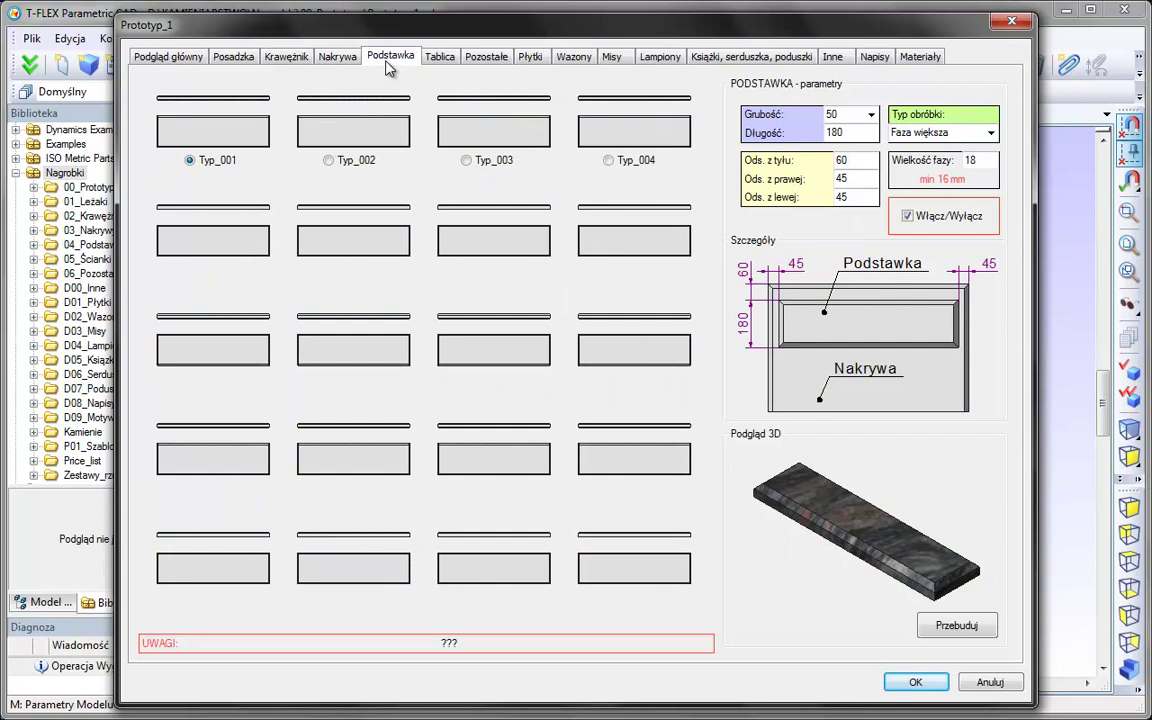
# Set the stand thickness to 60, keeping the stand enabled
pyautogui.click(870, 116)
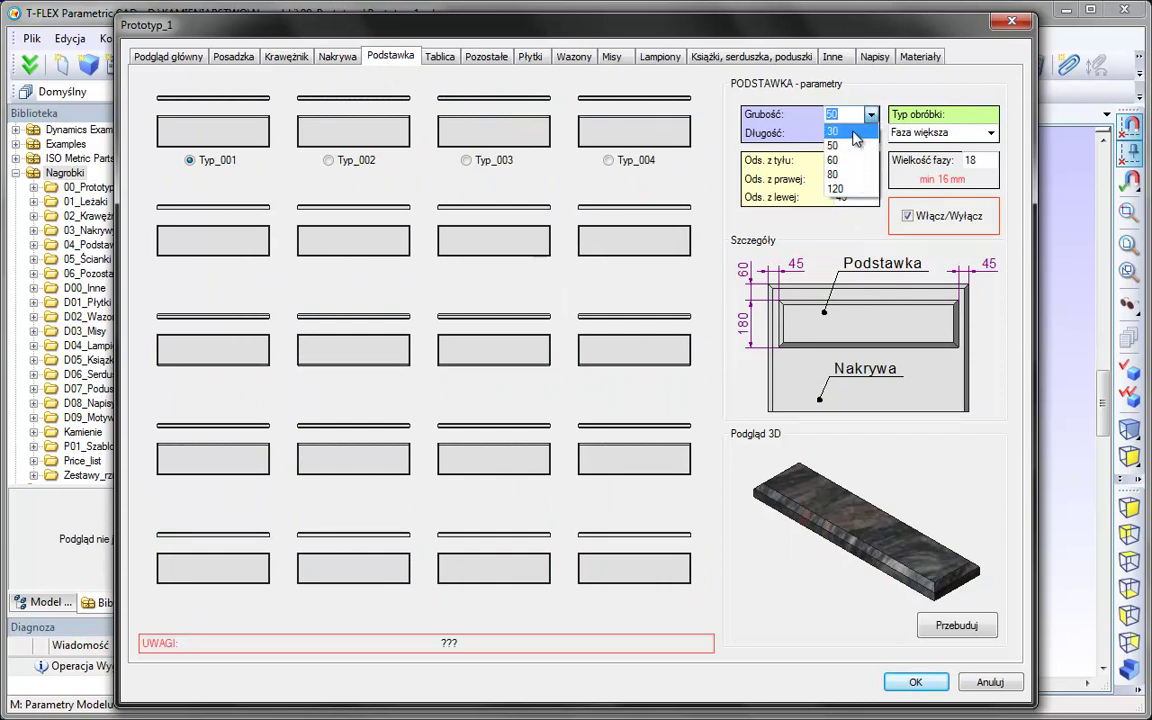
pyautogui.click(845, 160)
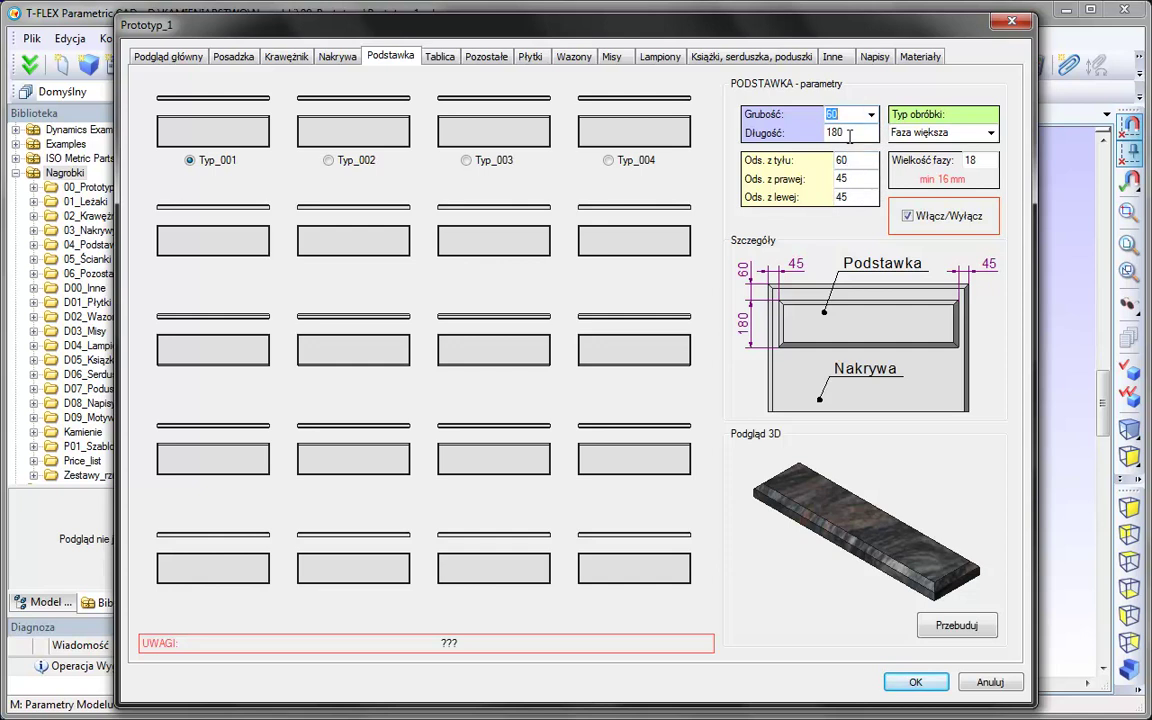
pyautogui.press('Tab')
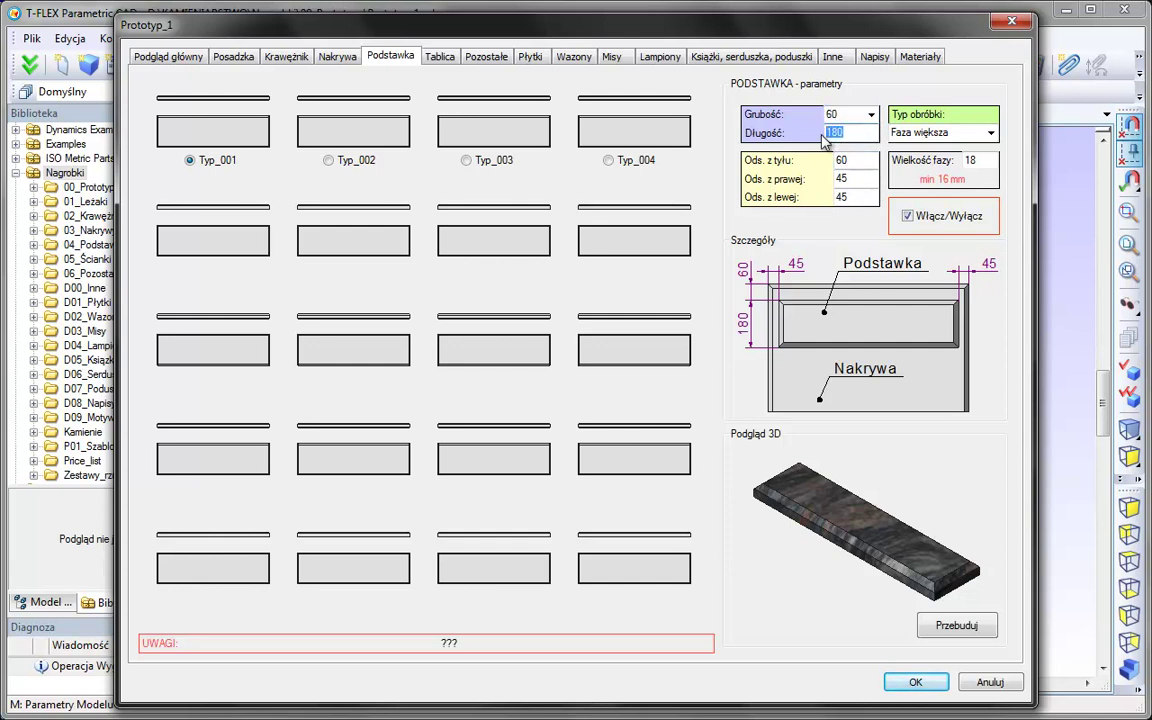
pyautogui.write('200')
pyautogui.click(907, 216)
pyautogui.click(910, 218)
# Use headstone shape Typ_001, keeping thickness 50
pyautogui.click(440, 56)
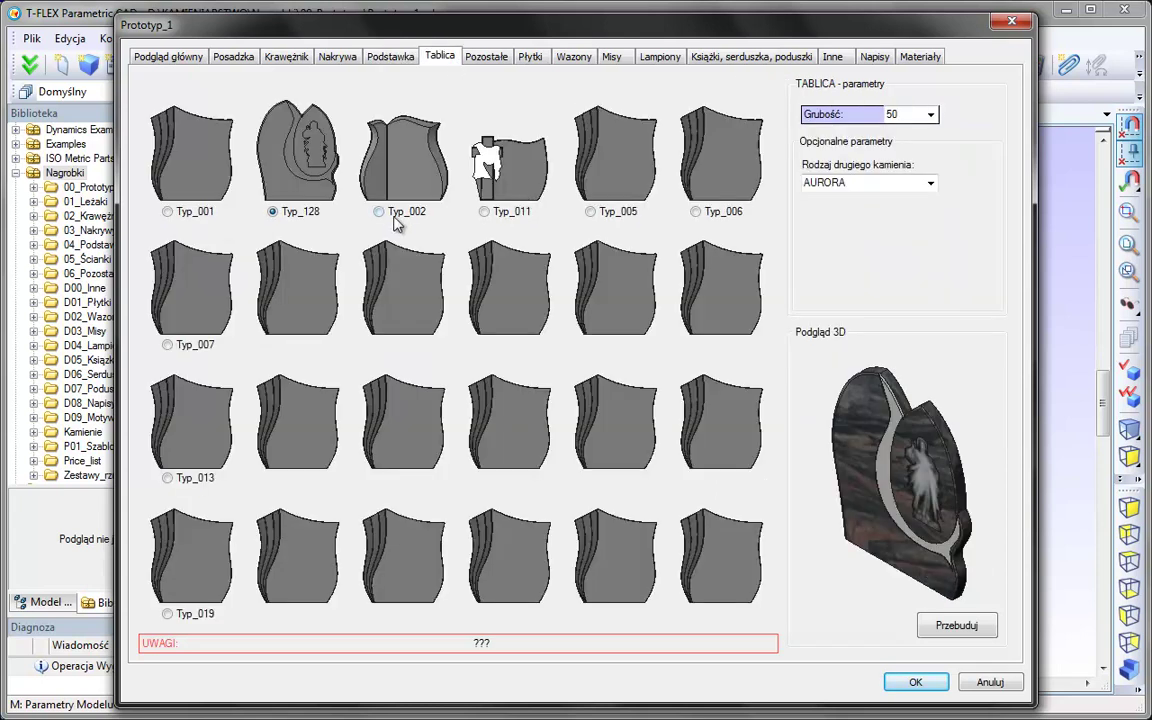
pyautogui.click(378, 211)
pyautogui.click(167, 211)
pyautogui.click(930, 115)
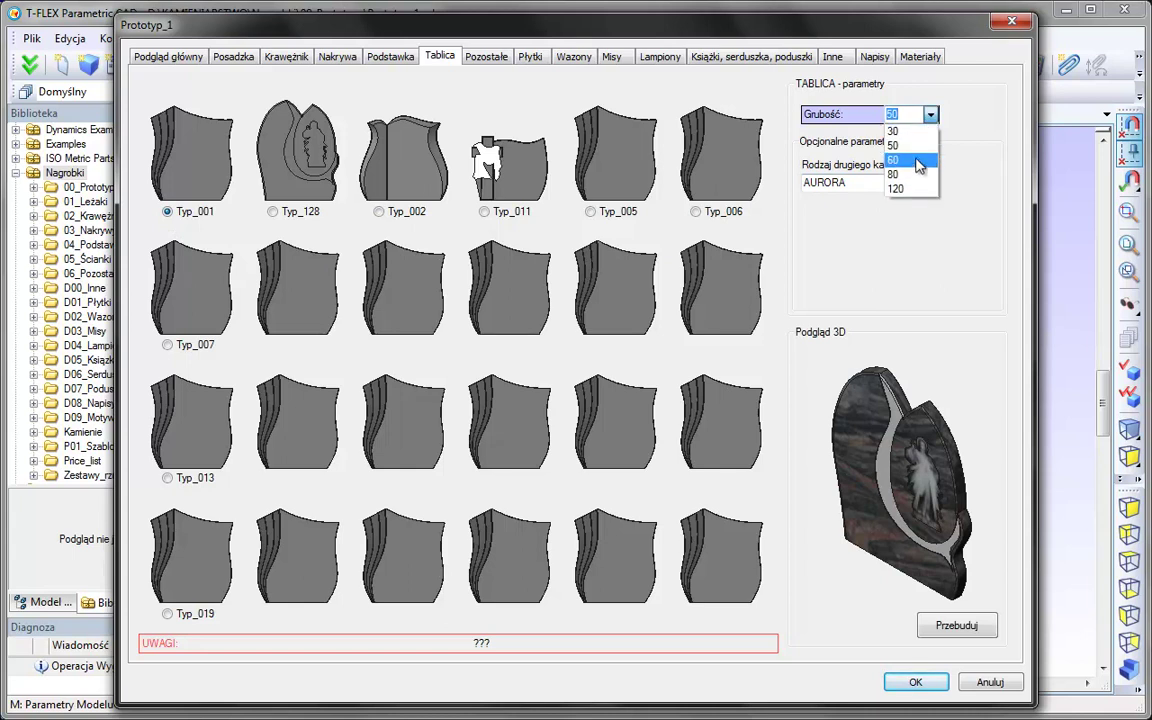
pyautogui.click(893, 145)
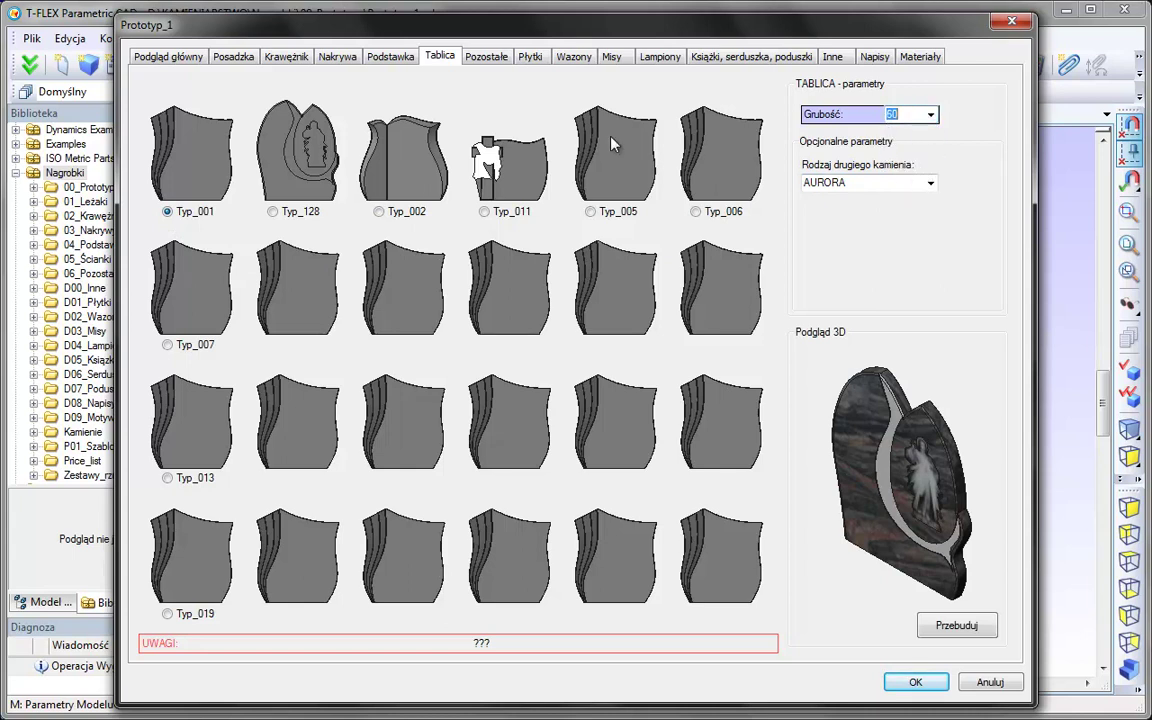
# Remove the frame and add the bench to the model
pyautogui.click(478, 60)
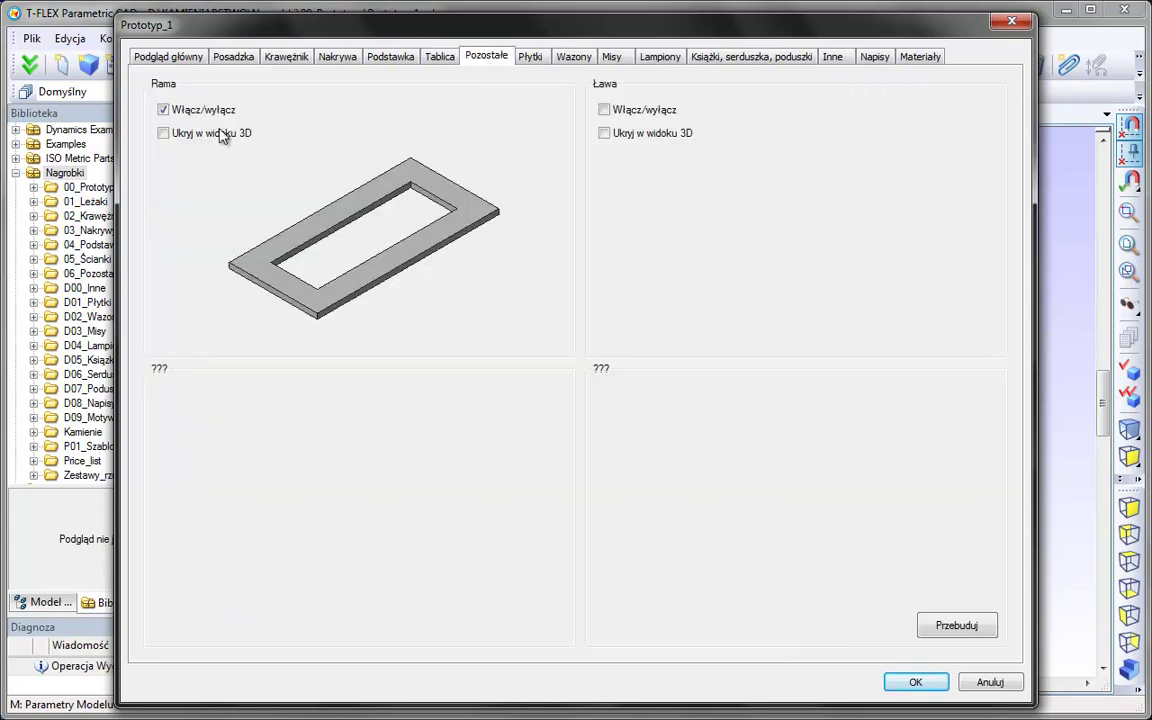
pyautogui.click(163, 110)
pyautogui.click(605, 110)
# Enable Typ_002 tiles sized 800 wide by 200 long, then apply and rebuild
pyautogui.click(530, 57)
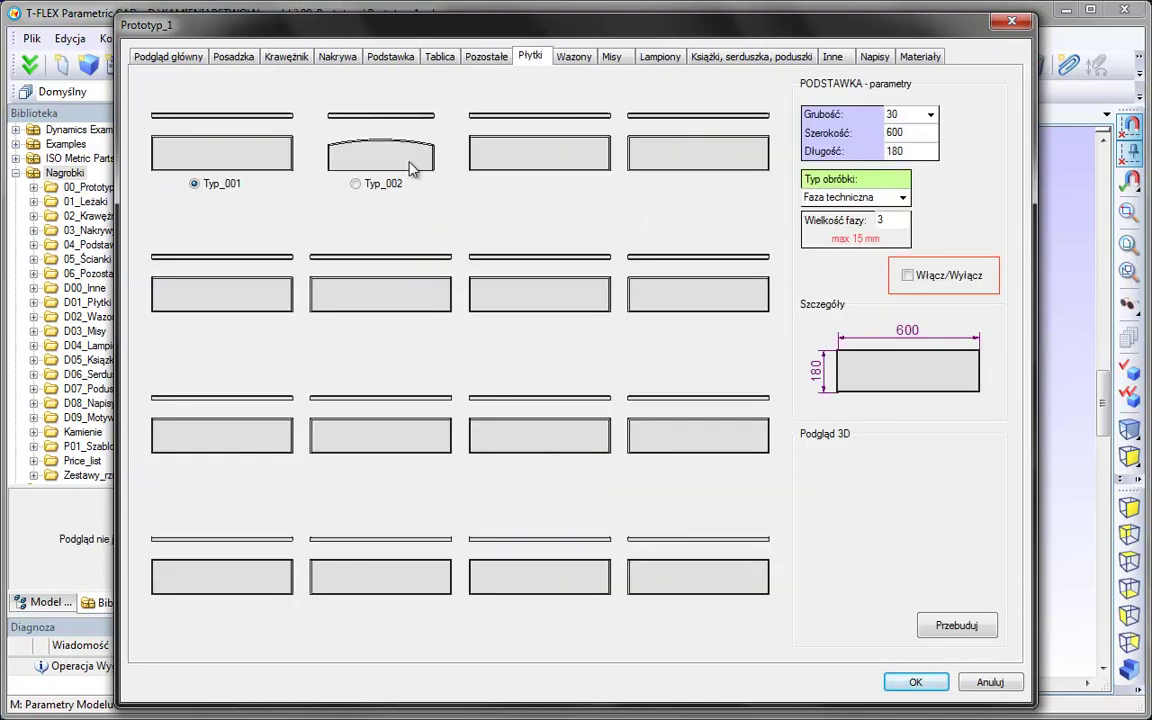
pyautogui.click(355, 183)
pyautogui.click(907, 275)
pyautogui.moveTo(911, 138); pyautogui.dragTo(793, 158)
pyautogui.write('00200')
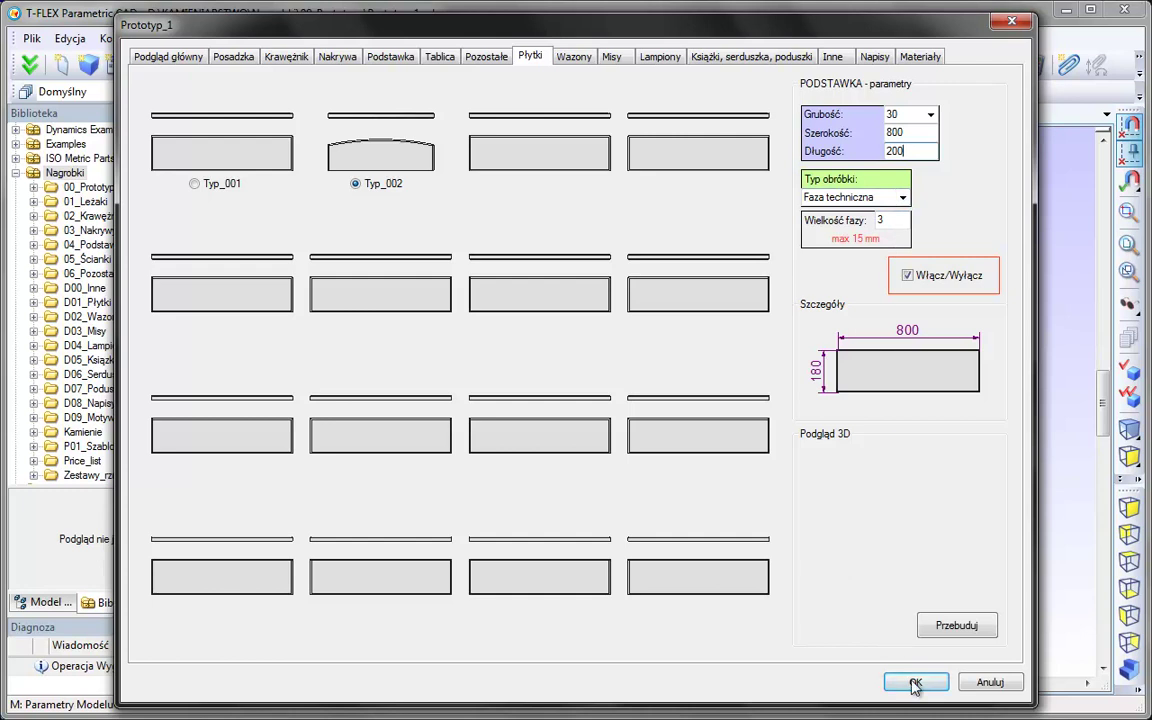
pyautogui.click(915, 681)
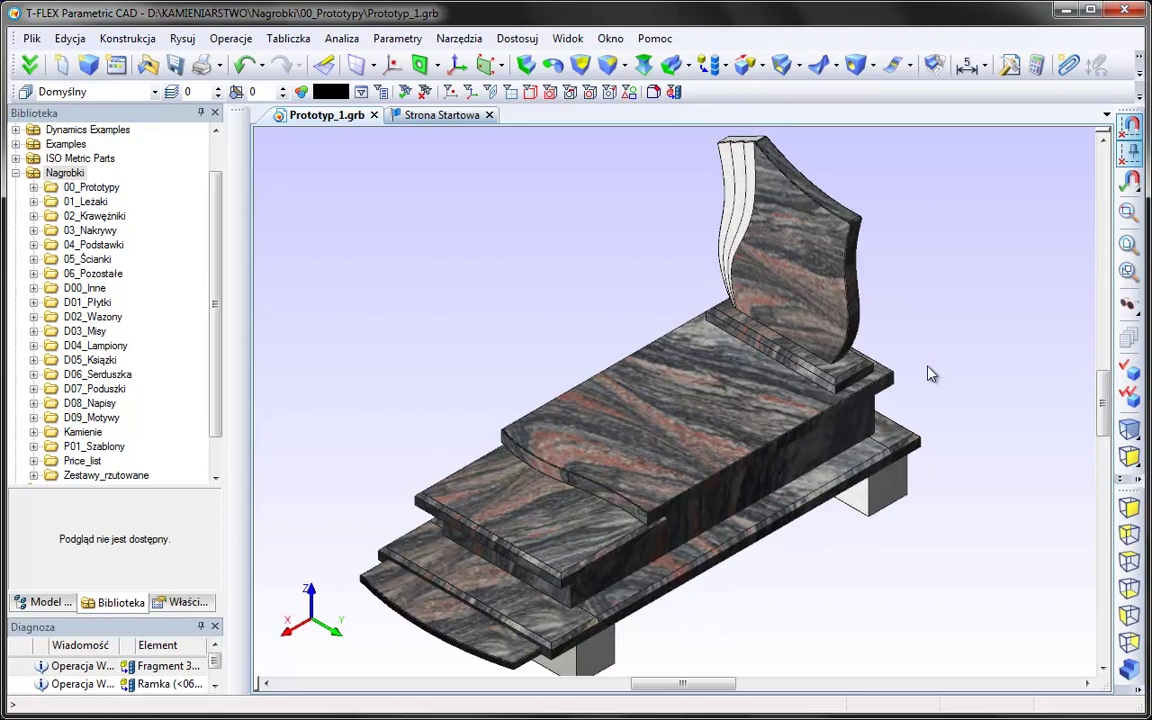
# Zoom and pan the view to reposition the rebuilt tombstone
pyautogui.scroll(-1, 720, 548)
pyautogui.moveTo(720, 548); pyautogui.dragTo(710, 536, button='middle')
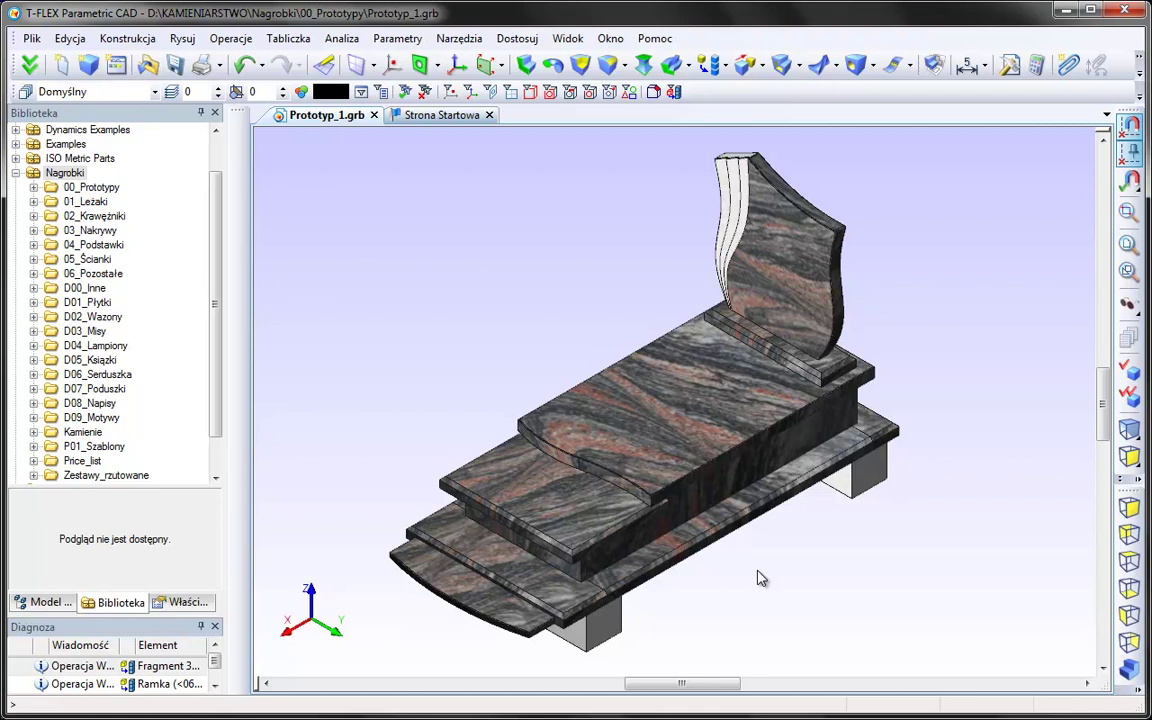
# Add the first vase at the bottom position and the first bowl, adjusting its lid position
pyautogui.press('m')
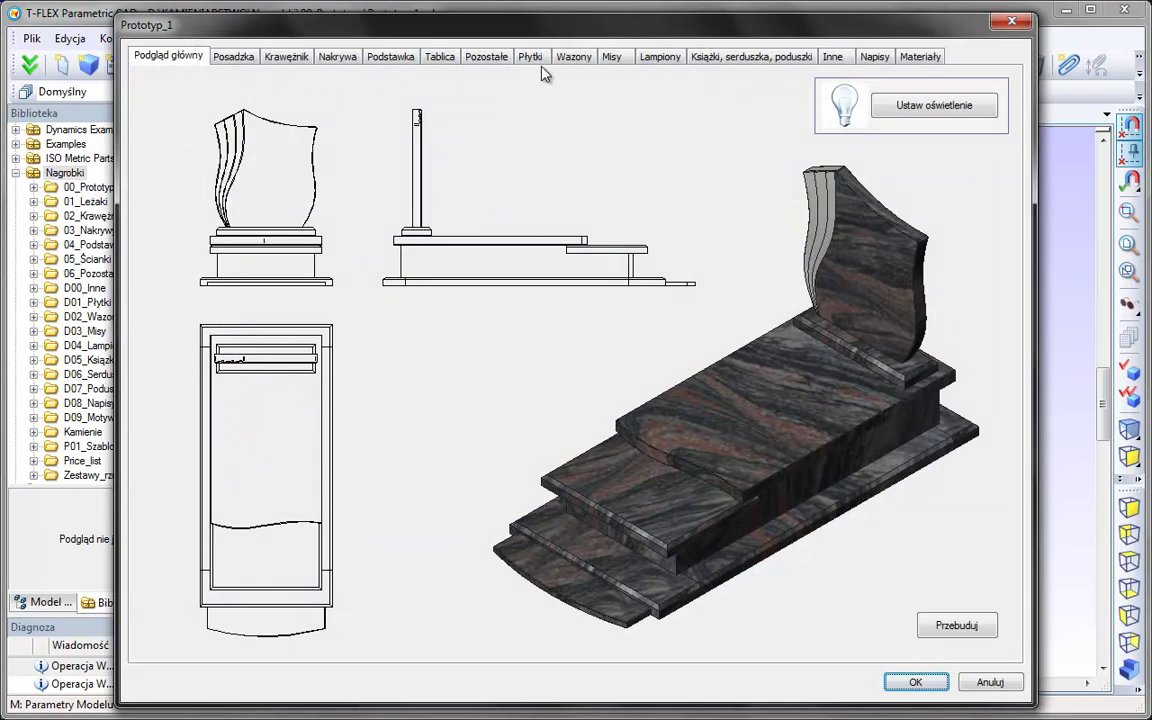
pyautogui.click(574, 58)
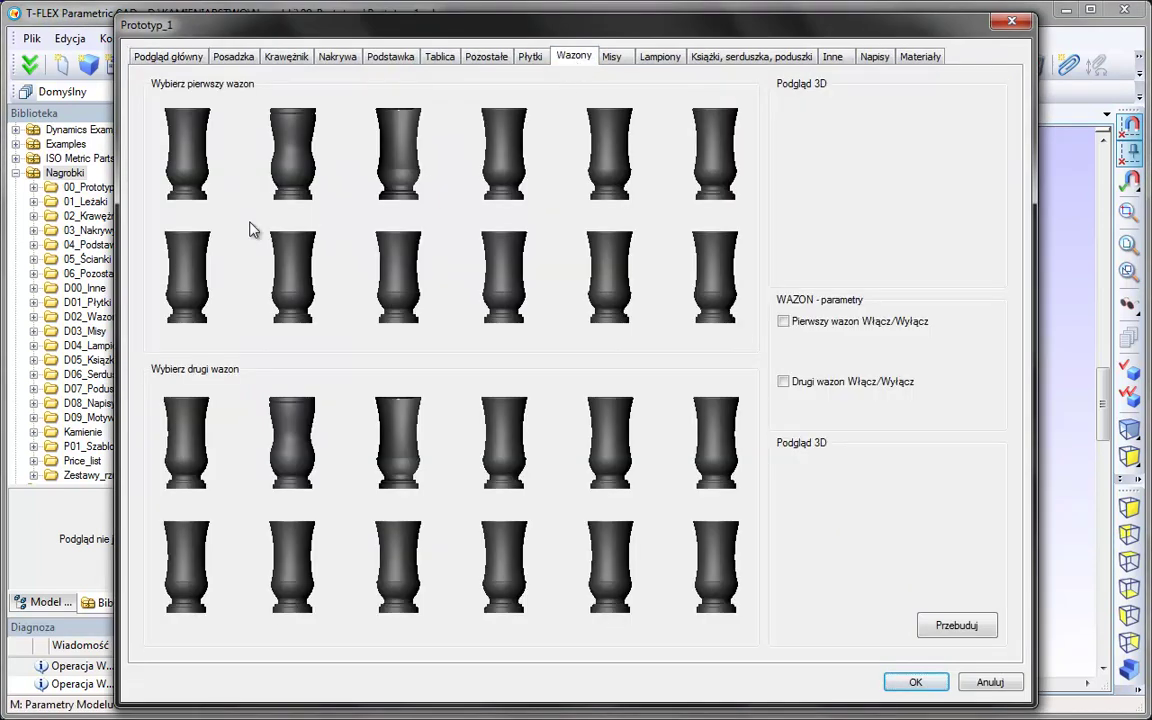
pyautogui.click(784, 321)
pyautogui.click(889, 353)
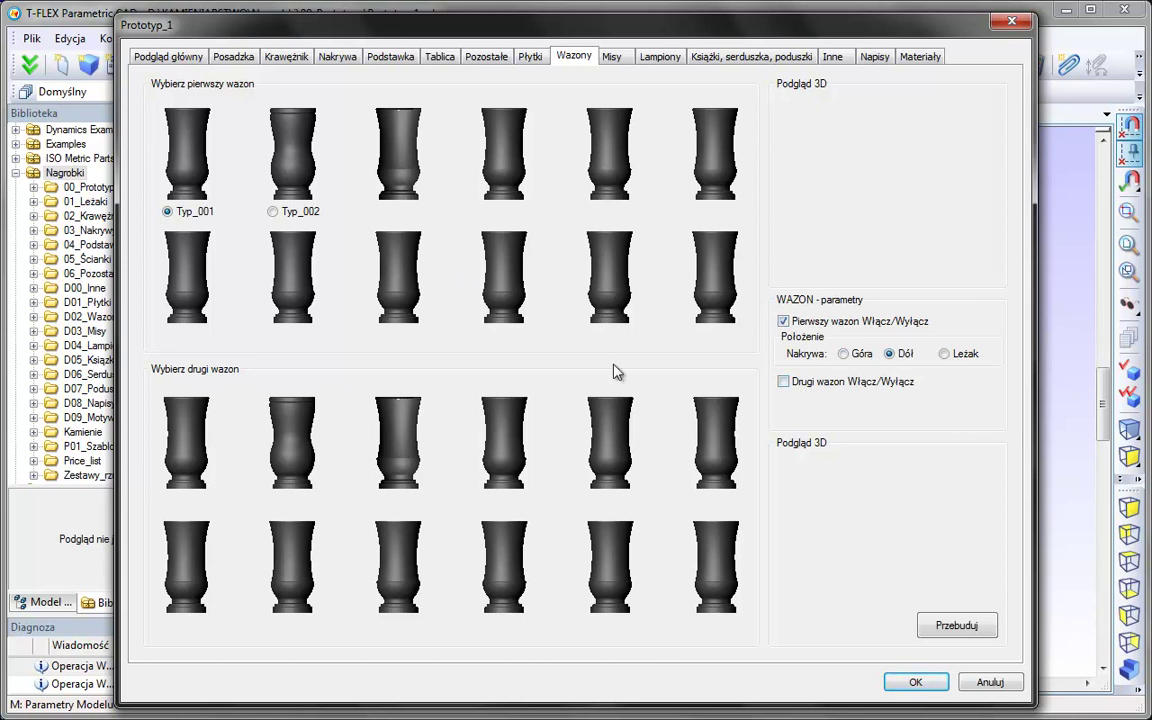
pyautogui.click(610, 58)
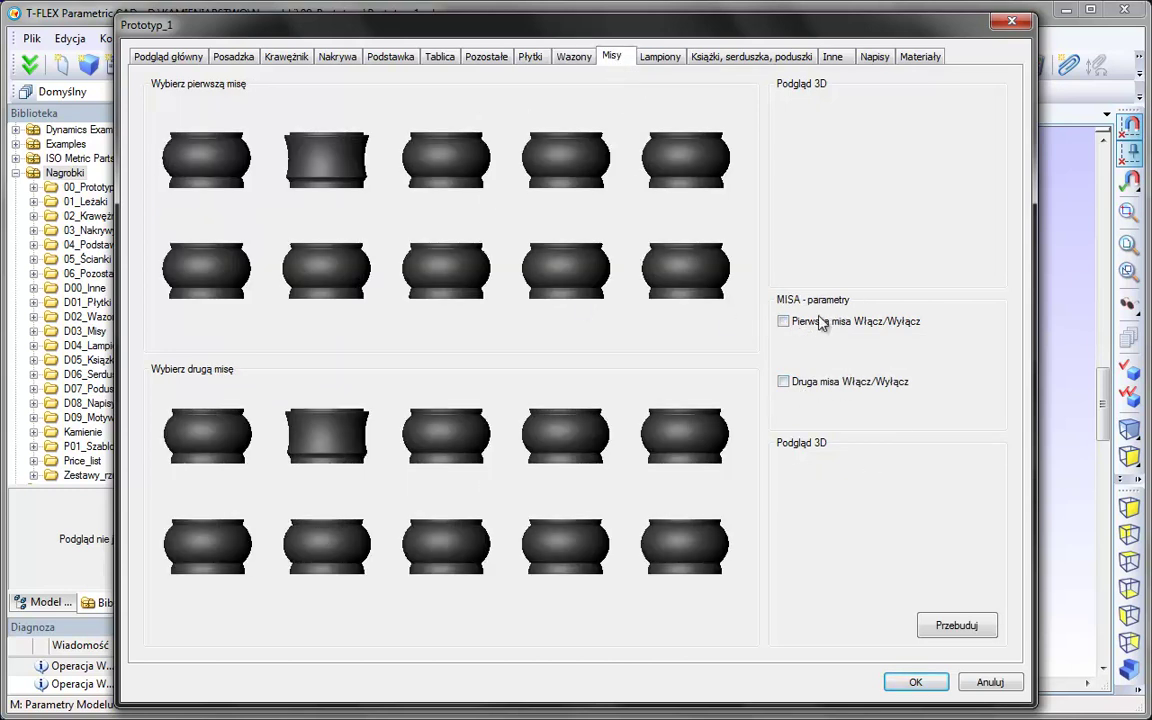
pyautogui.click(784, 321)
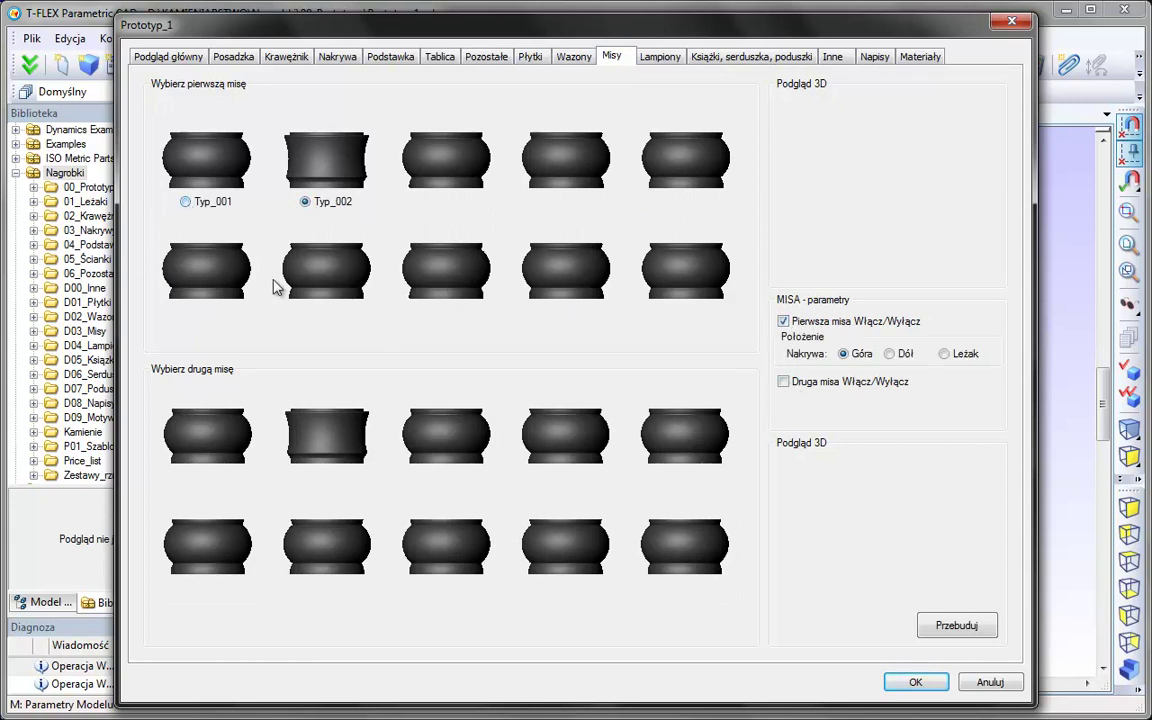
pyautogui.click(901, 358)
# Enable a Typ_001 heart ornament on a base, position it, and rebuild the preview
pyautogui.click(655, 57)
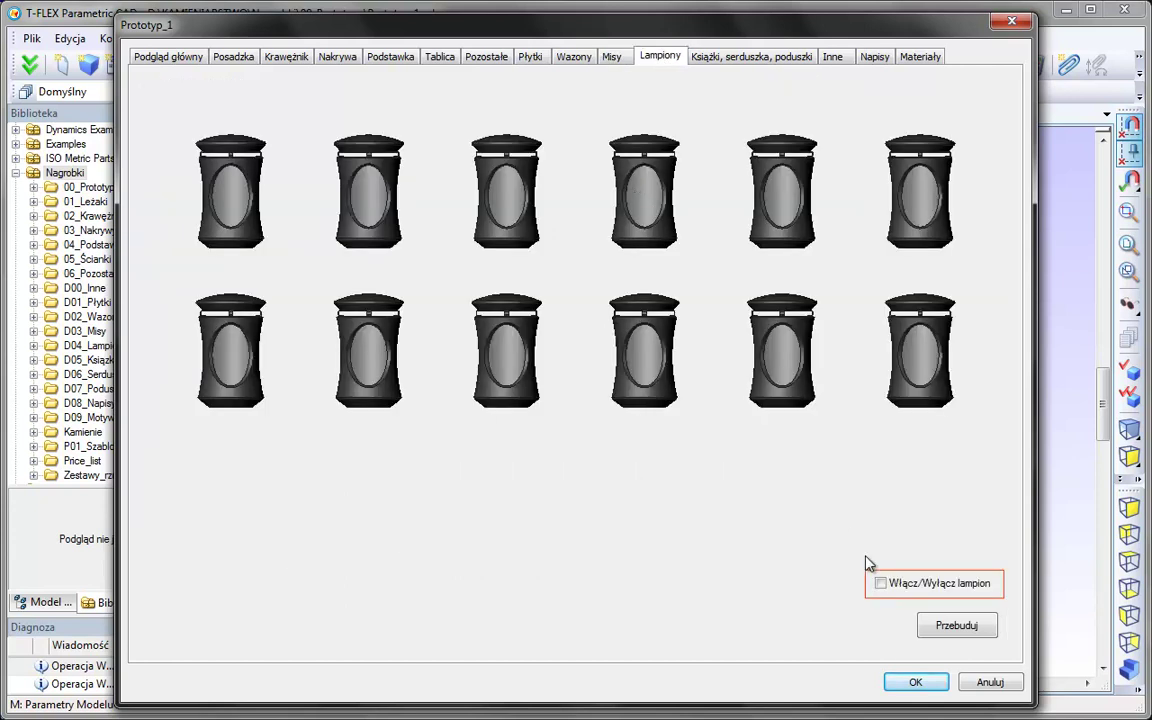
pyautogui.click(880, 583)
pyautogui.click(880, 583)
pyautogui.click(752, 57)
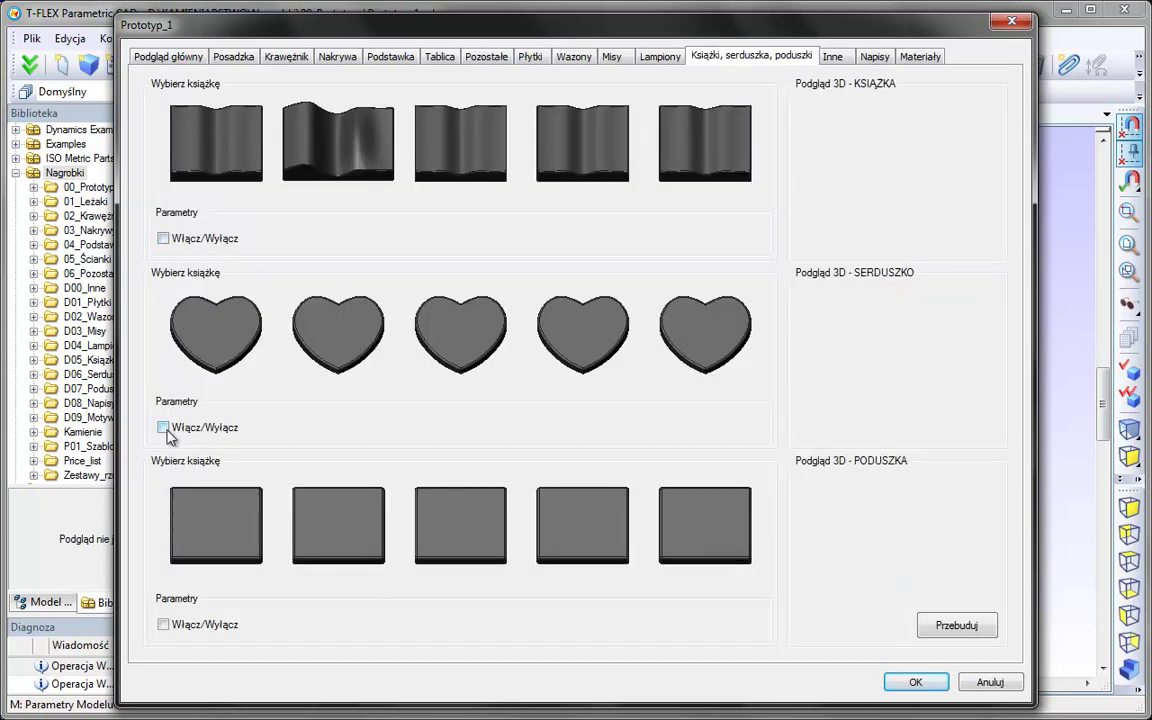
pyautogui.click(162, 427)
pyautogui.click(340, 429)
pyautogui.click(438, 428)
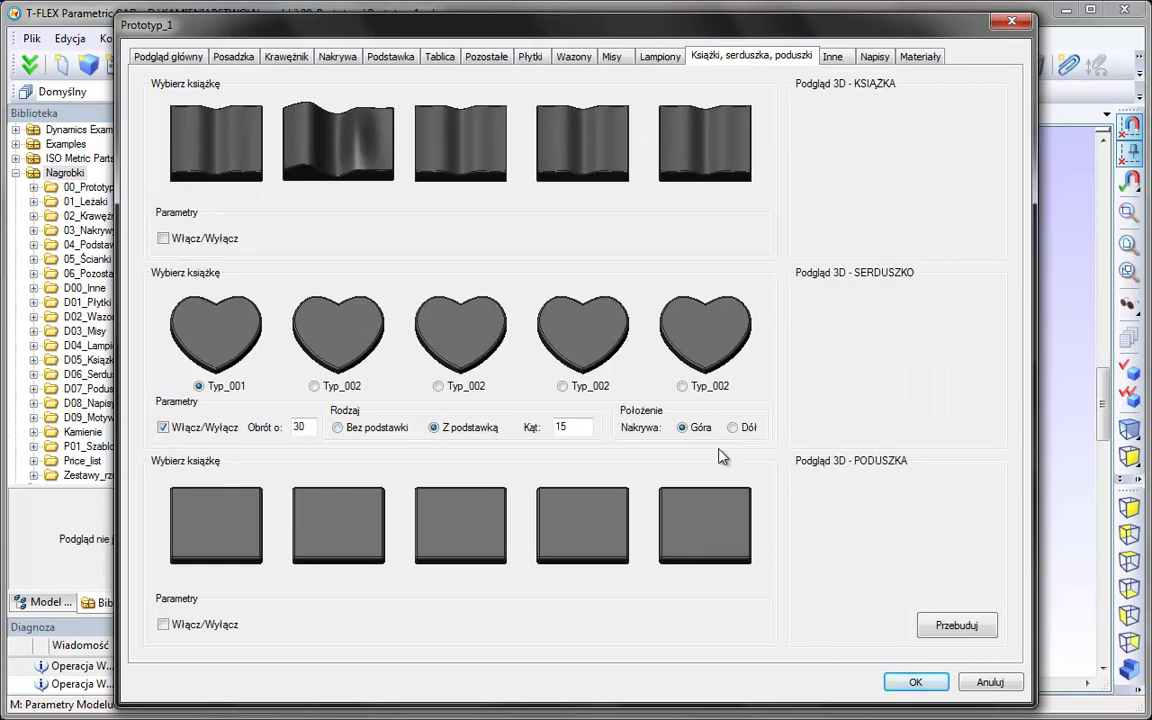
pyautogui.click(733, 427)
pyautogui.click(935, 628)
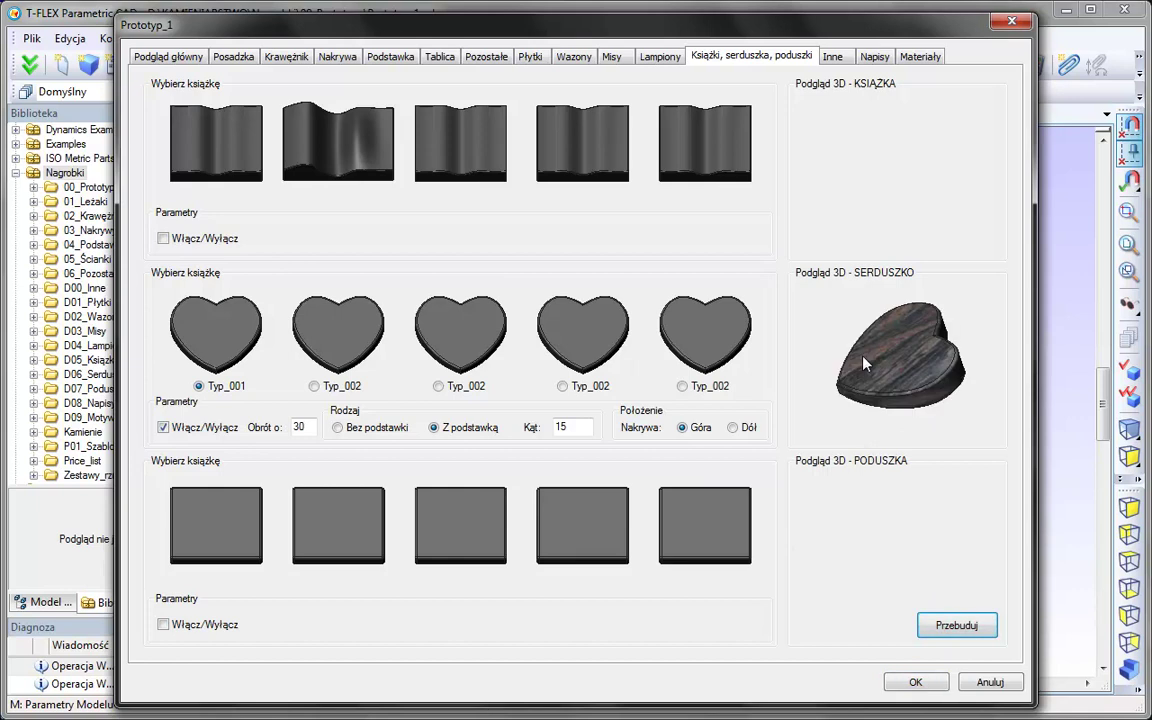
# Turn on the first wall add-on and show the inscription in Srebrny (silver)
pyautogui.click(832, 57)
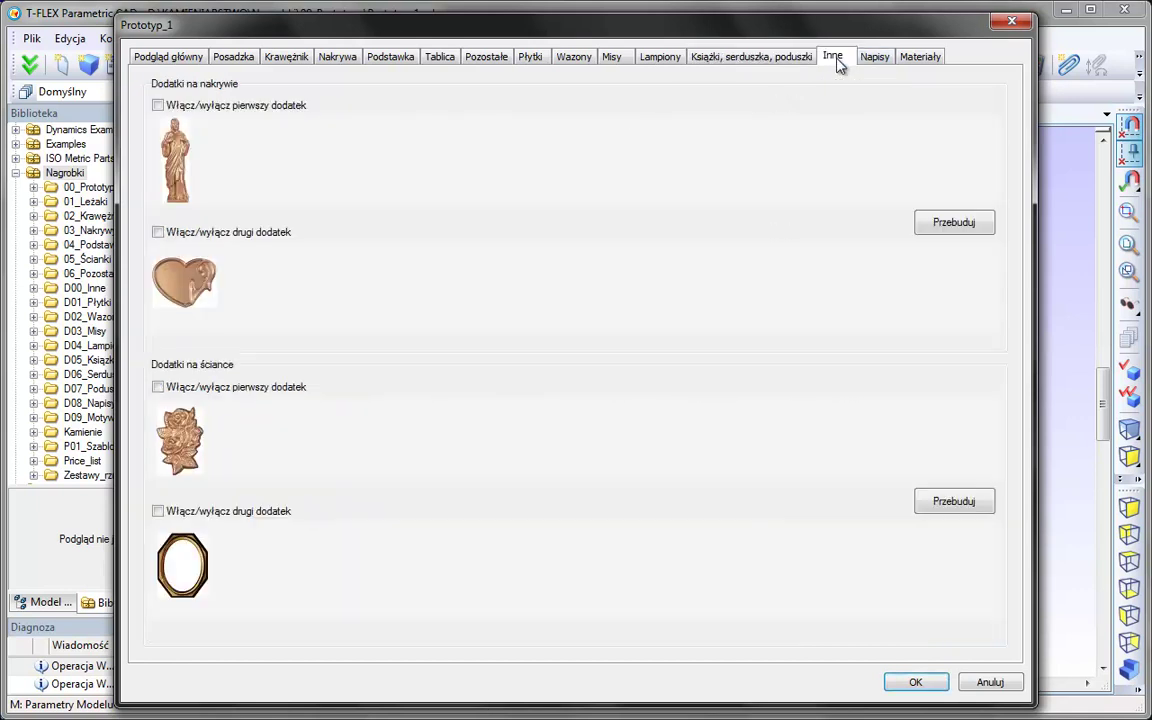
pyautogui.click(157, 387)
pyautogui.click(875, 57)
pyautogui.click(457, 321)
pyautogui.click(557, 111)
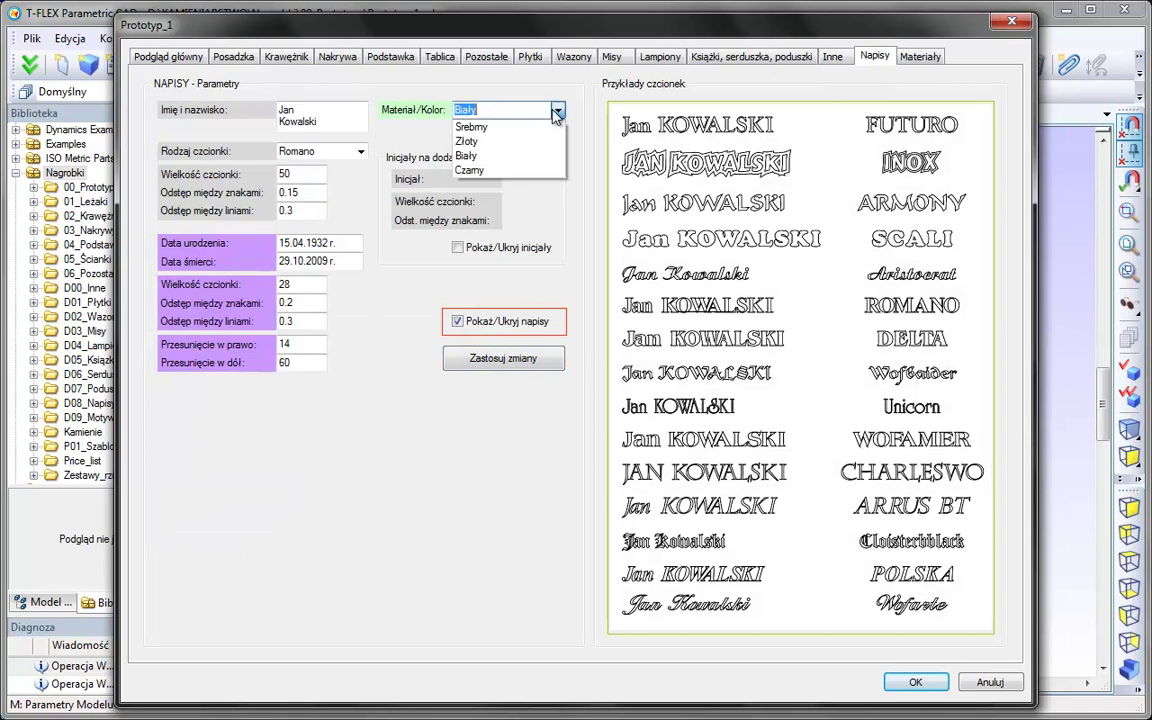
pyautogui.click(545, 127)
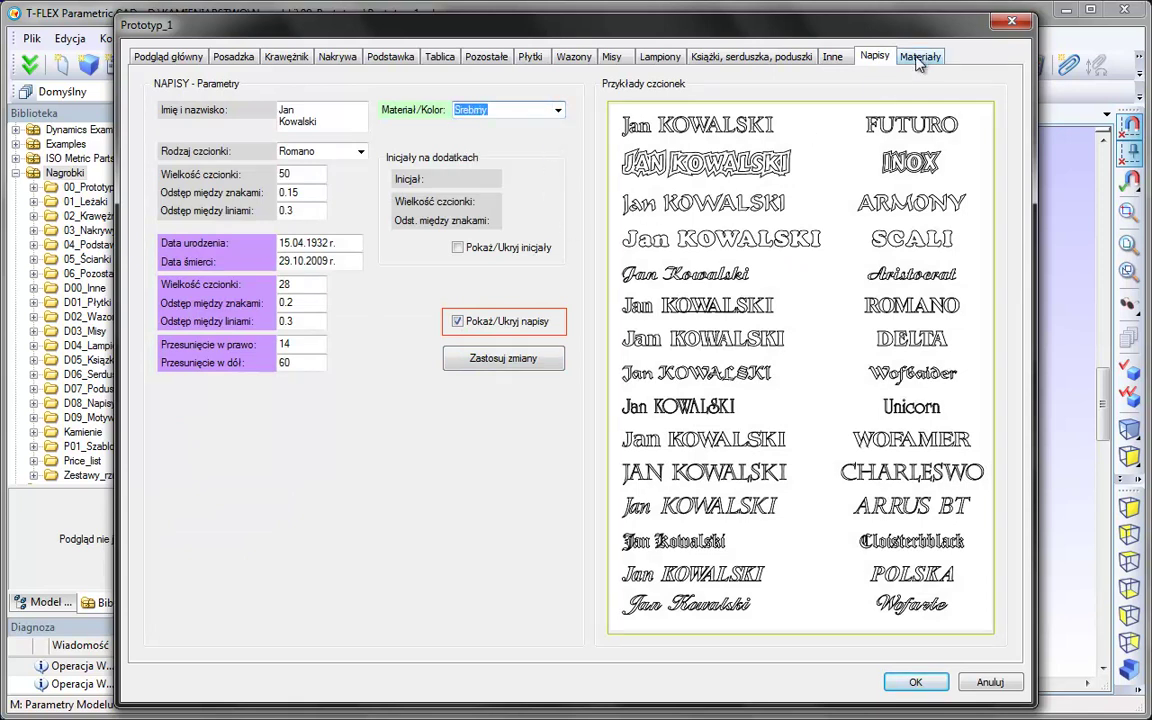
pyautogui.click(457, 247)
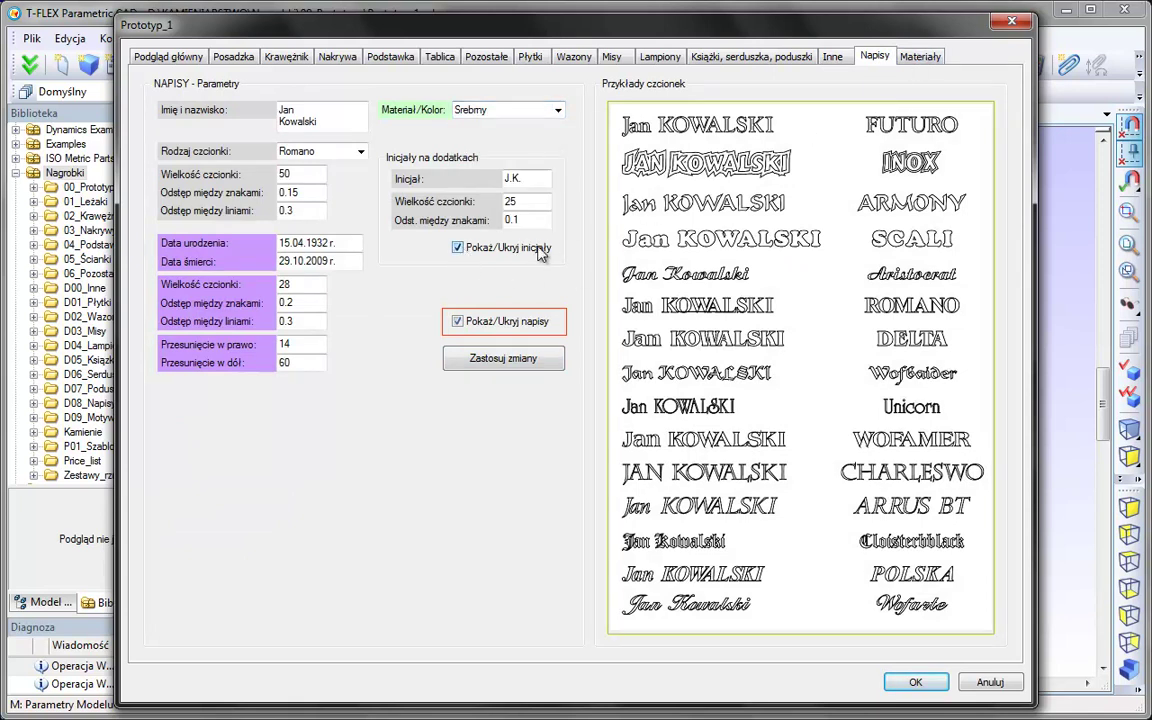
pyautogui.click(457, 247)
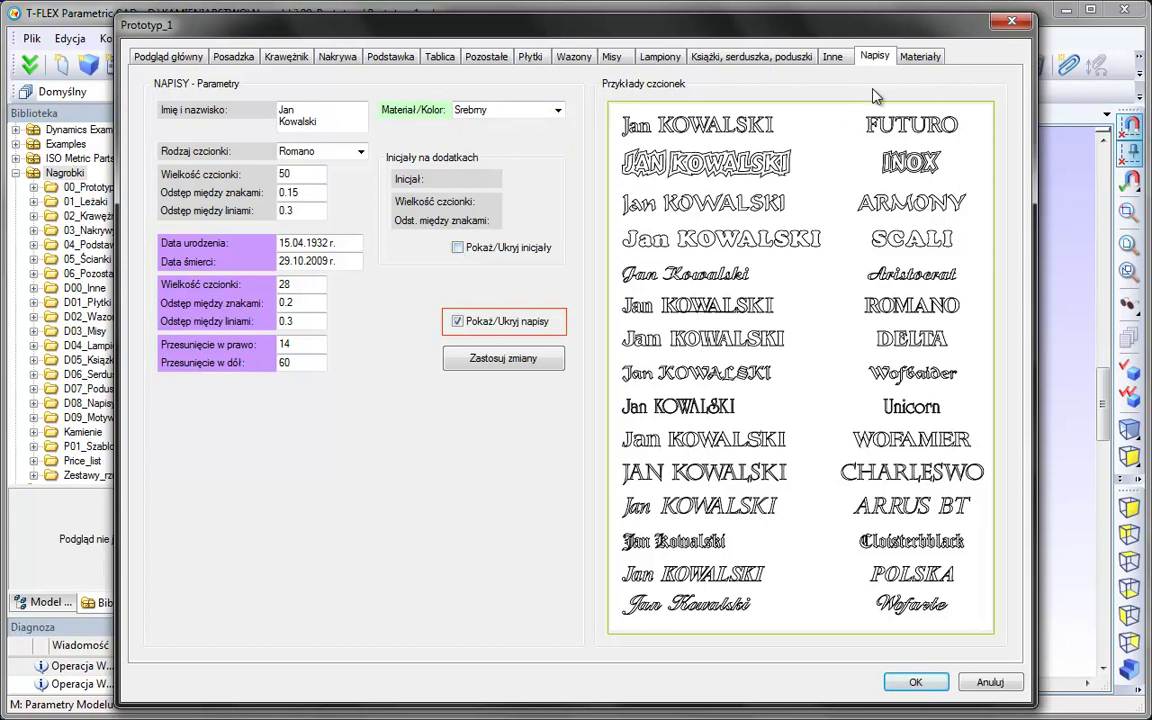
# Switch the stone material to Balmoral granite
pyautogui.click(920, 56)
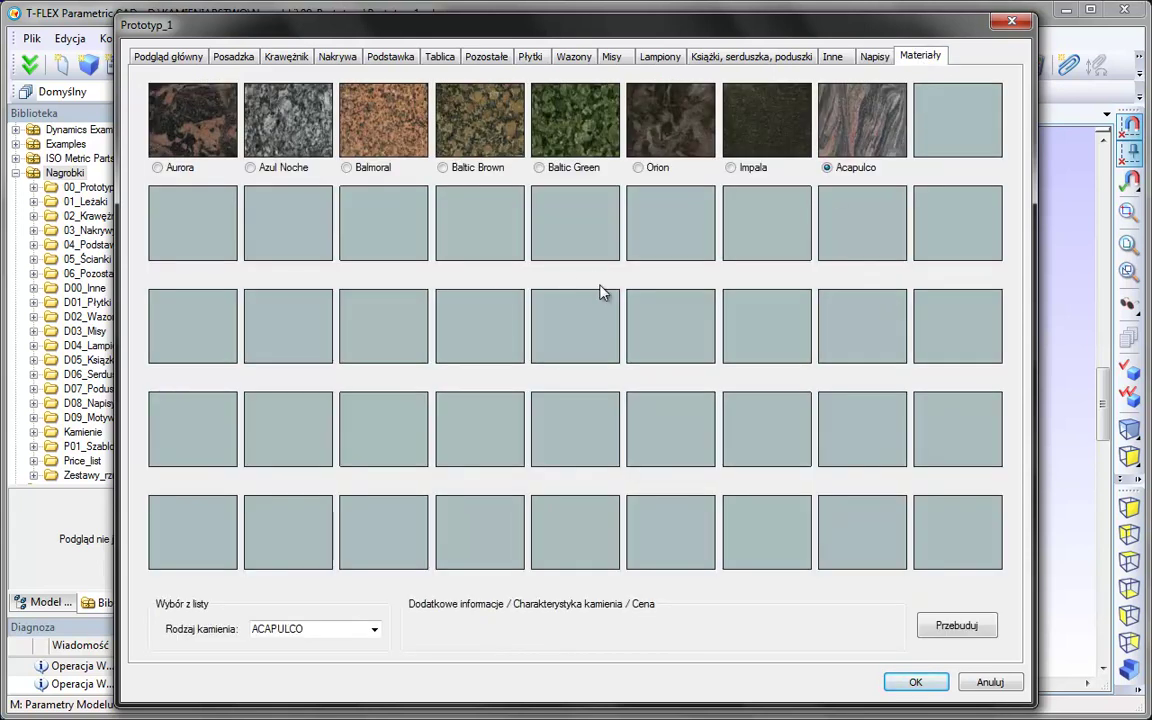
pyautogui.click(443, 168)
pyautogui.click(347, 168)
# Apply the parameters and regenerate the 3D tombstone in Balmoral granite with inscription and heart
pyautogui.click(912, 682)
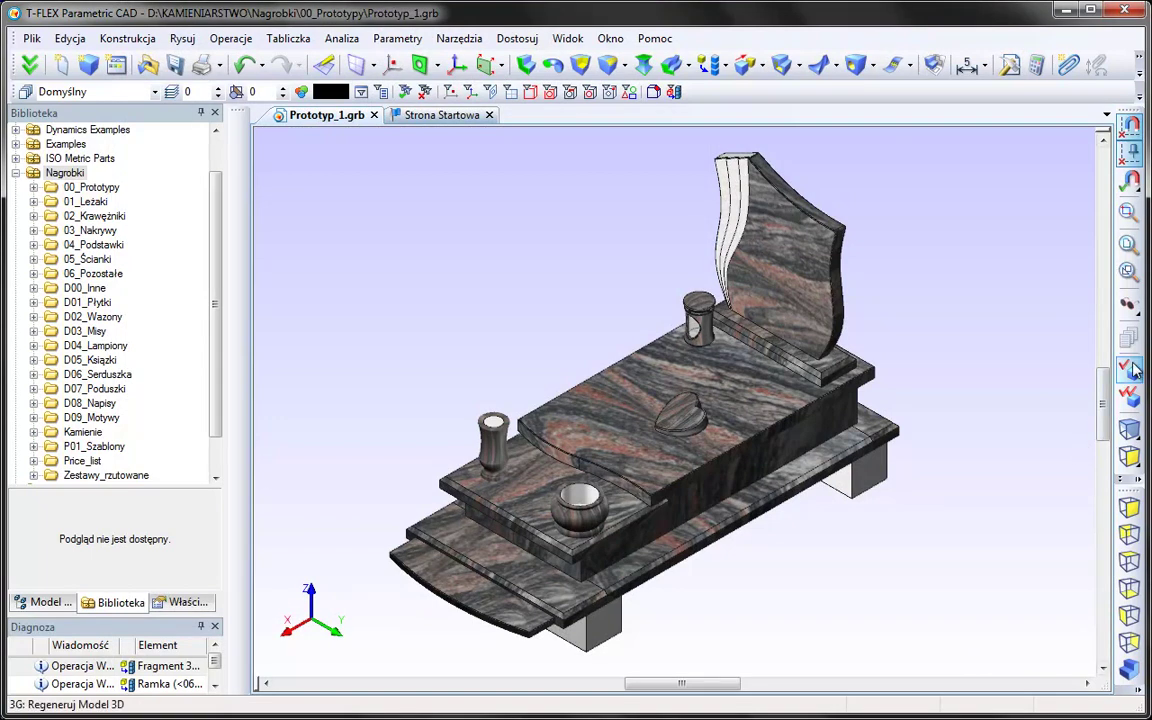
pyautogui.click(1128, 372)
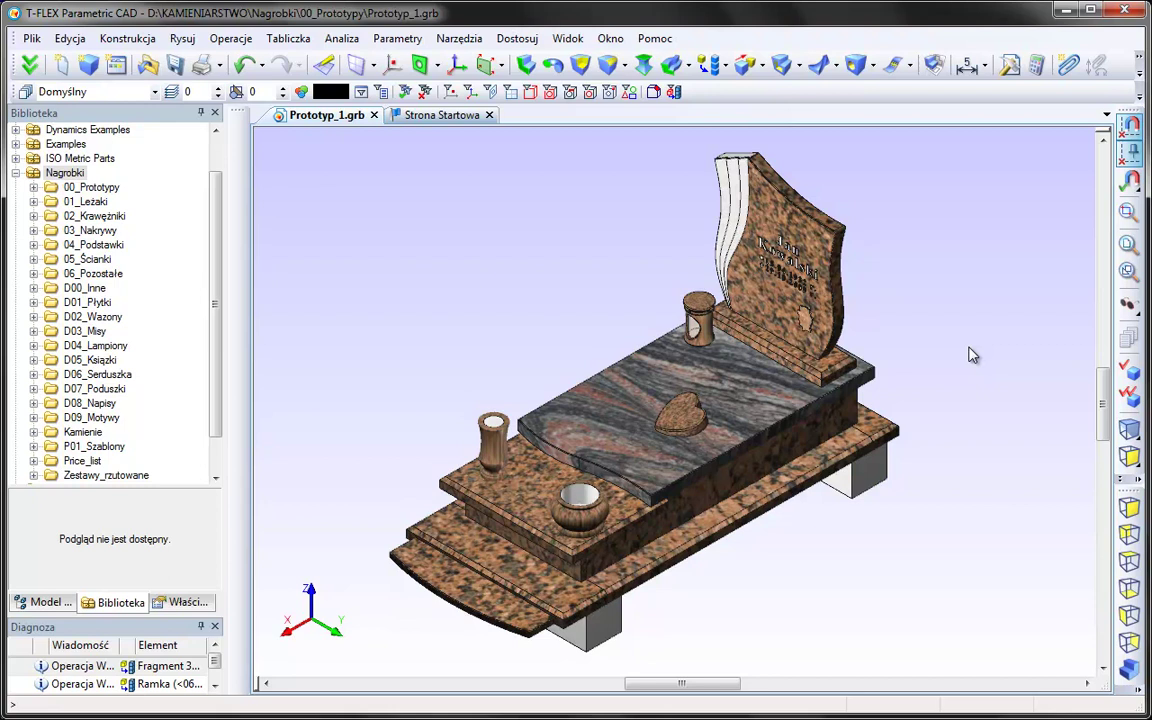
pyautogui.scroll(5, 627, 500)
pyautogui.scroll(3, 562, 472)
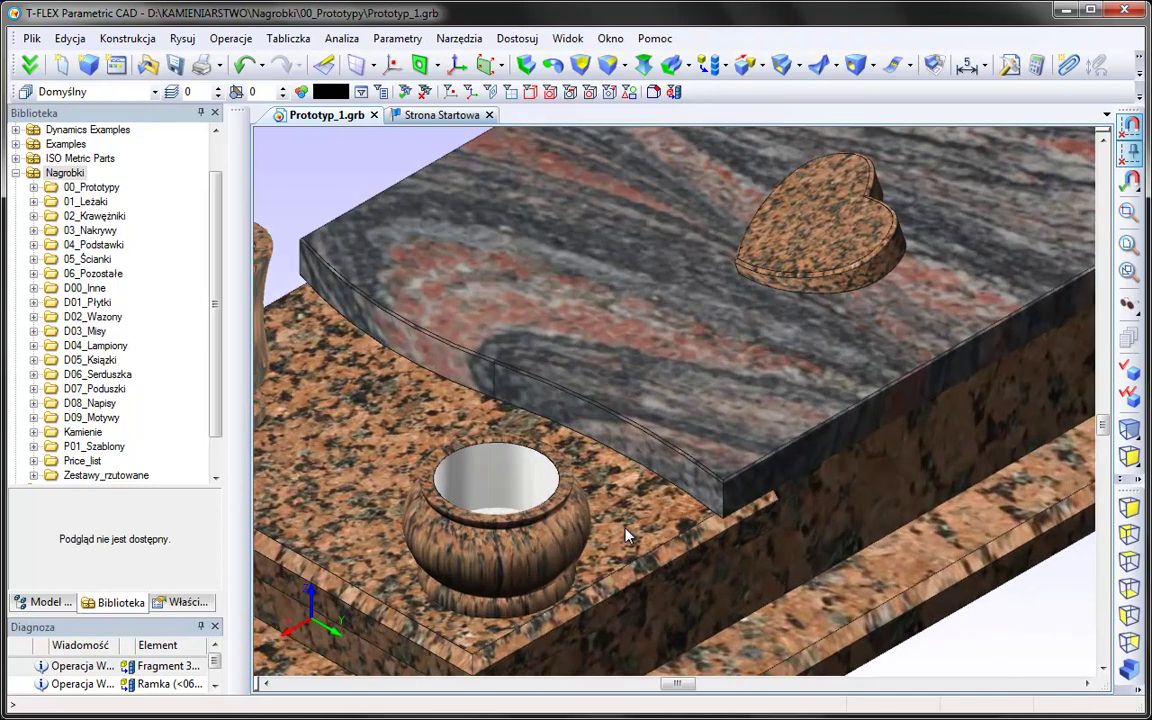
# Pan around the vase and slab, then reopen the Prototyp_1 model parameters
pyautogui.moveTo(562, 472); pyautogui.dragTo(607, 417, button='middle')
pyautogui.moveTo(671, 467); pyautogui.dragTo(668, 480, button='middle')
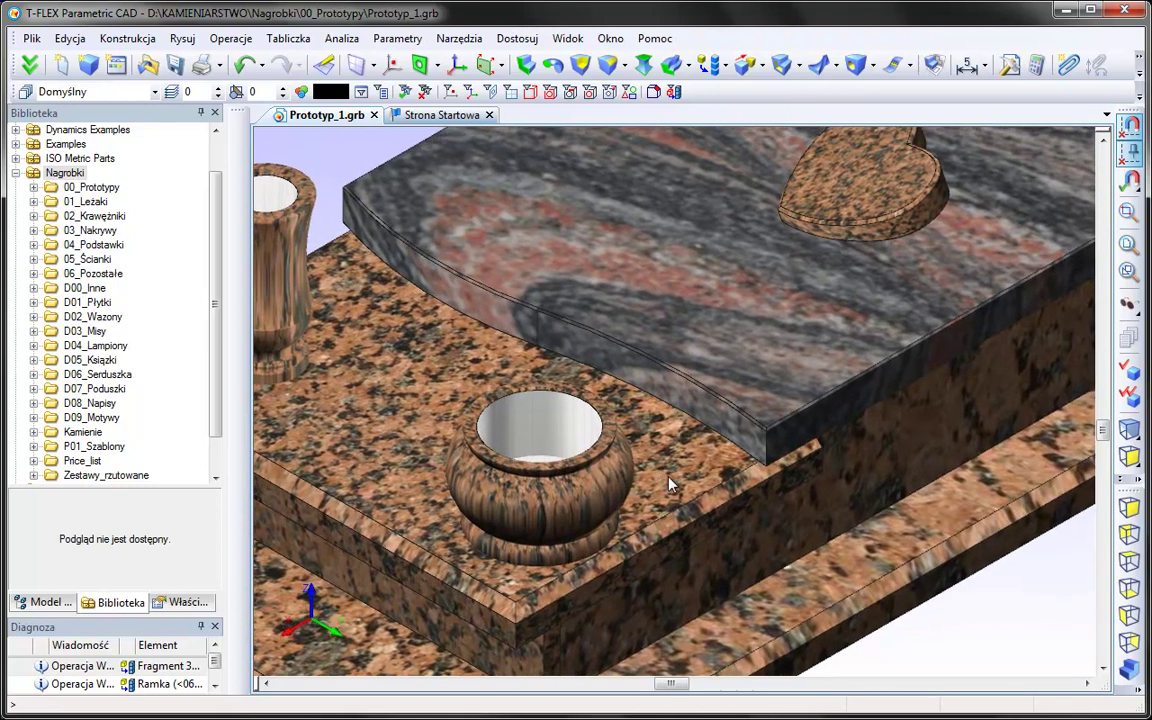
pyautogui.press('m')
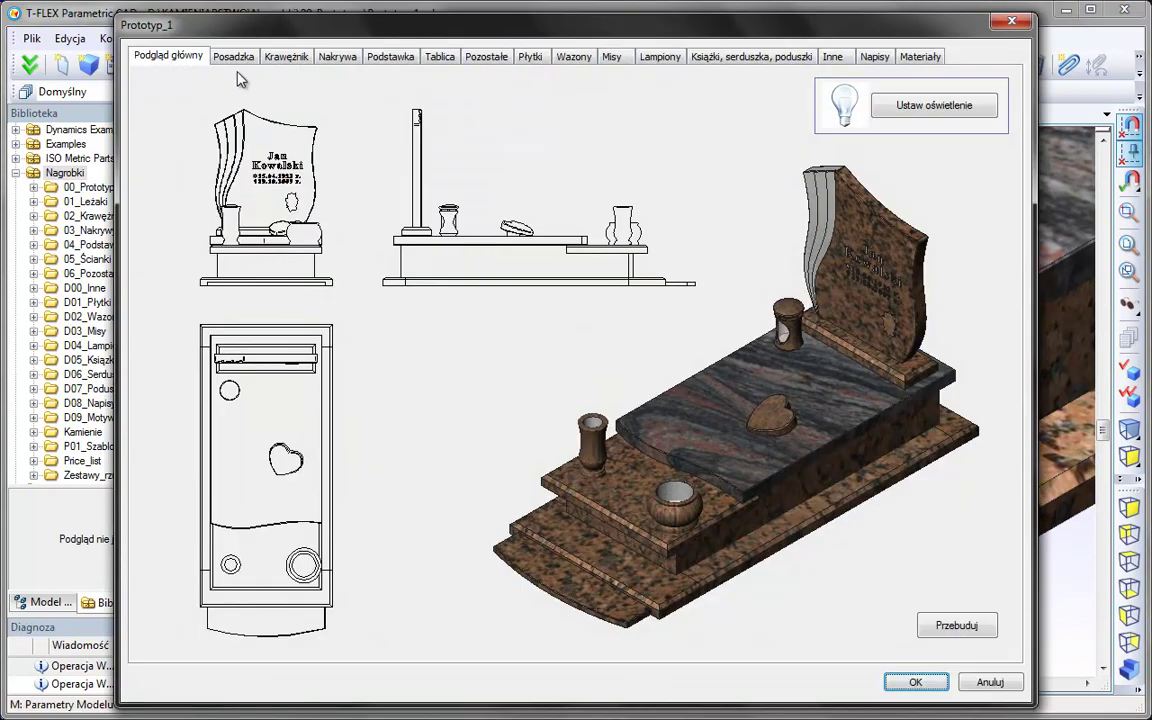
# On the Nakrywa tab, set base stone AURORA, thickness 50 and Ćwierćwałek edge finish, then apply
pyautogui.click(340, 58)
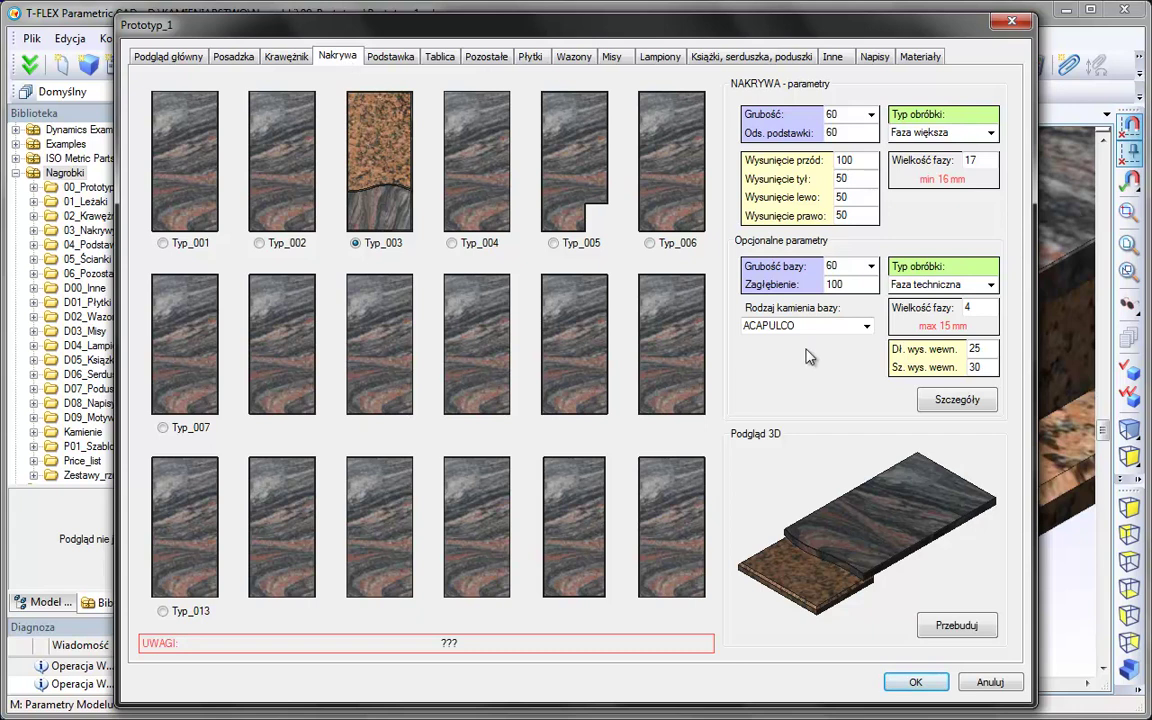
pyautogui.click(866, 326)
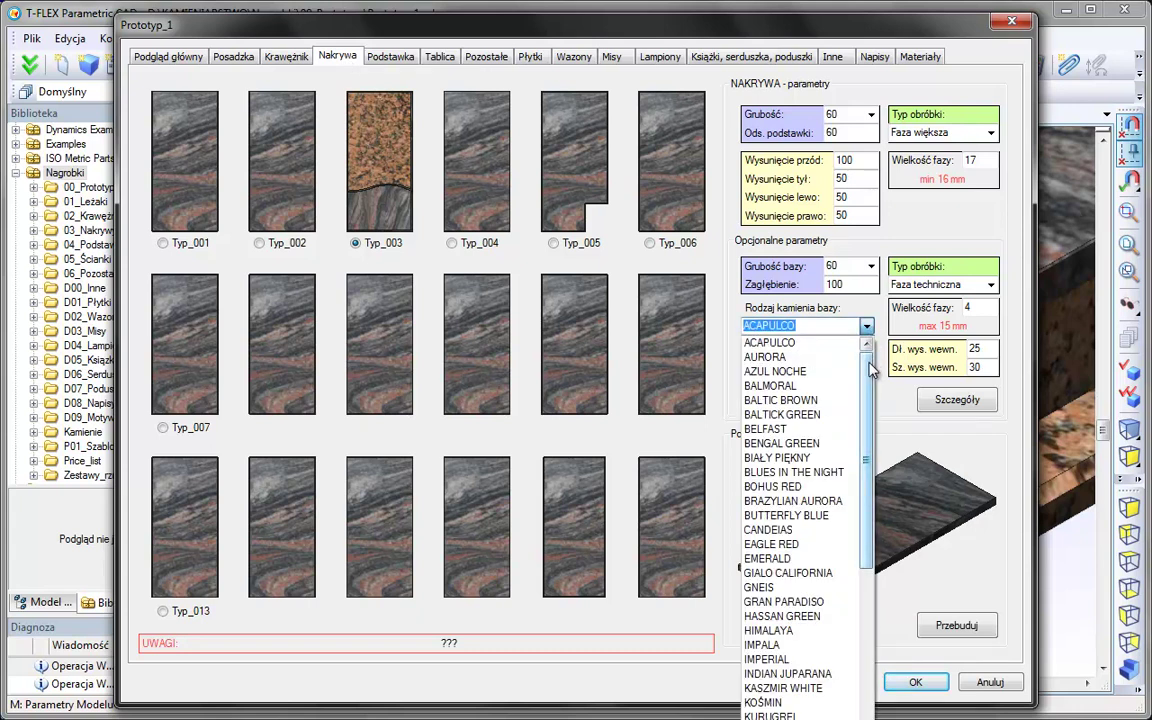
pyautogui.click(768, 357)
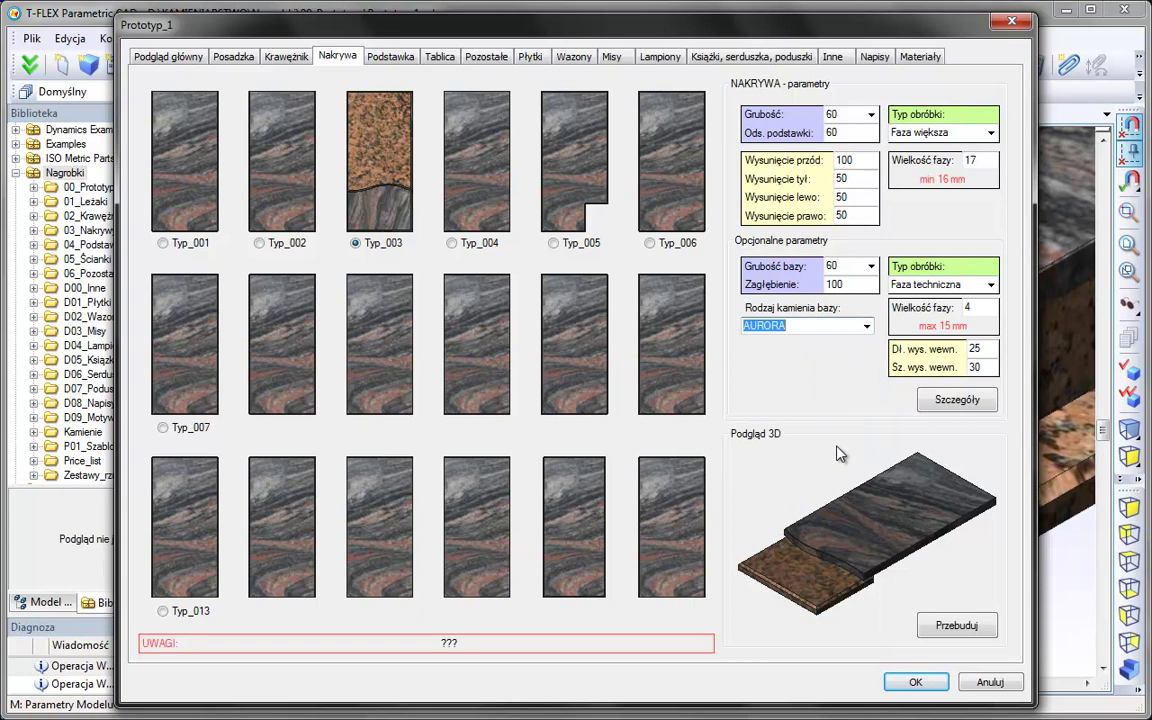
pyautogui.click(869, 115)
pyautogui.click(861, 145)
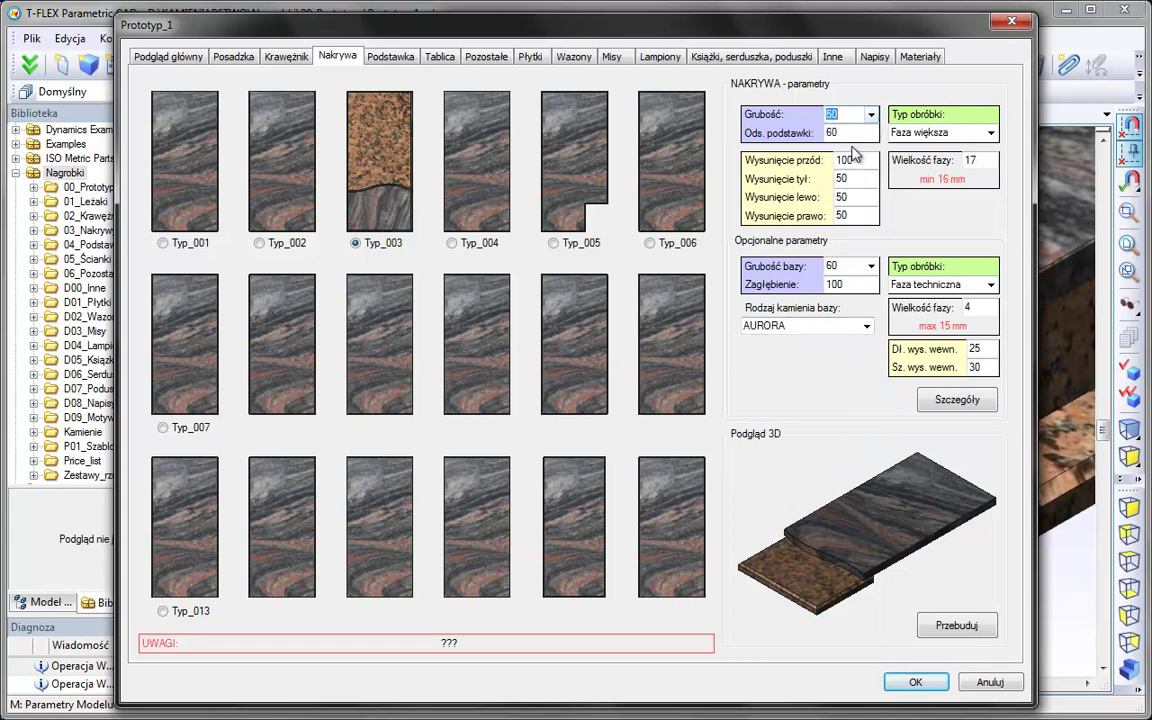
pyautogui.click(991, 133)
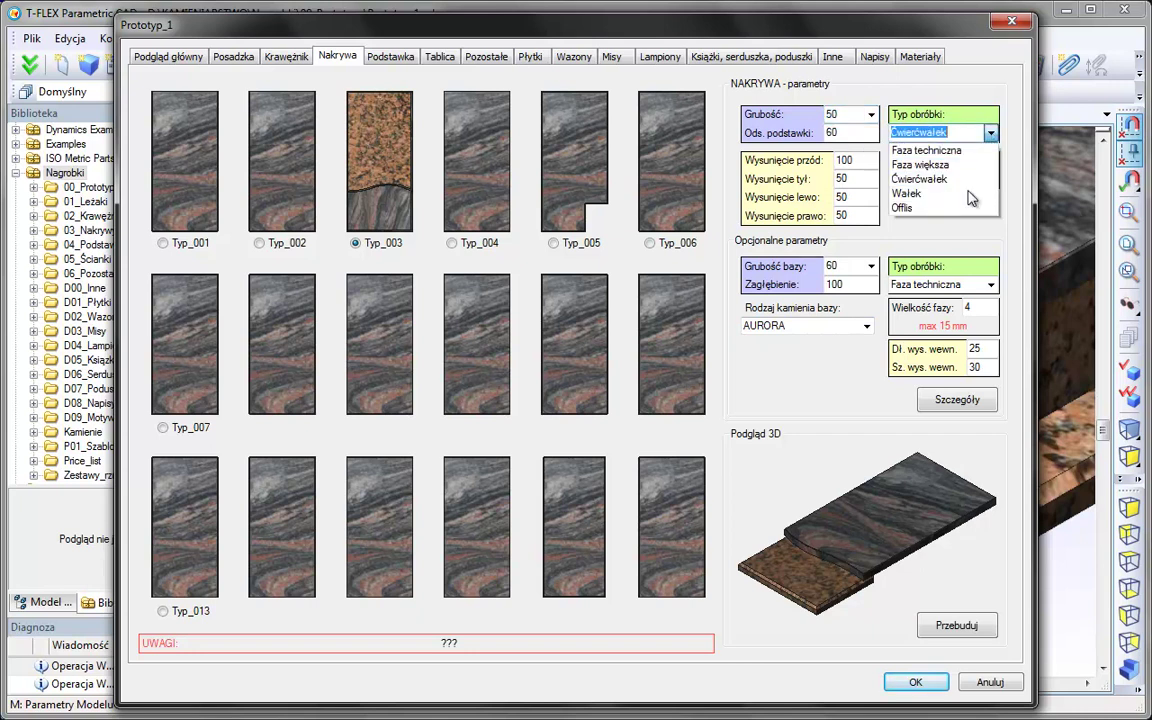
pyautogui.click(928, 173)
pyautogui.click(932, 679)
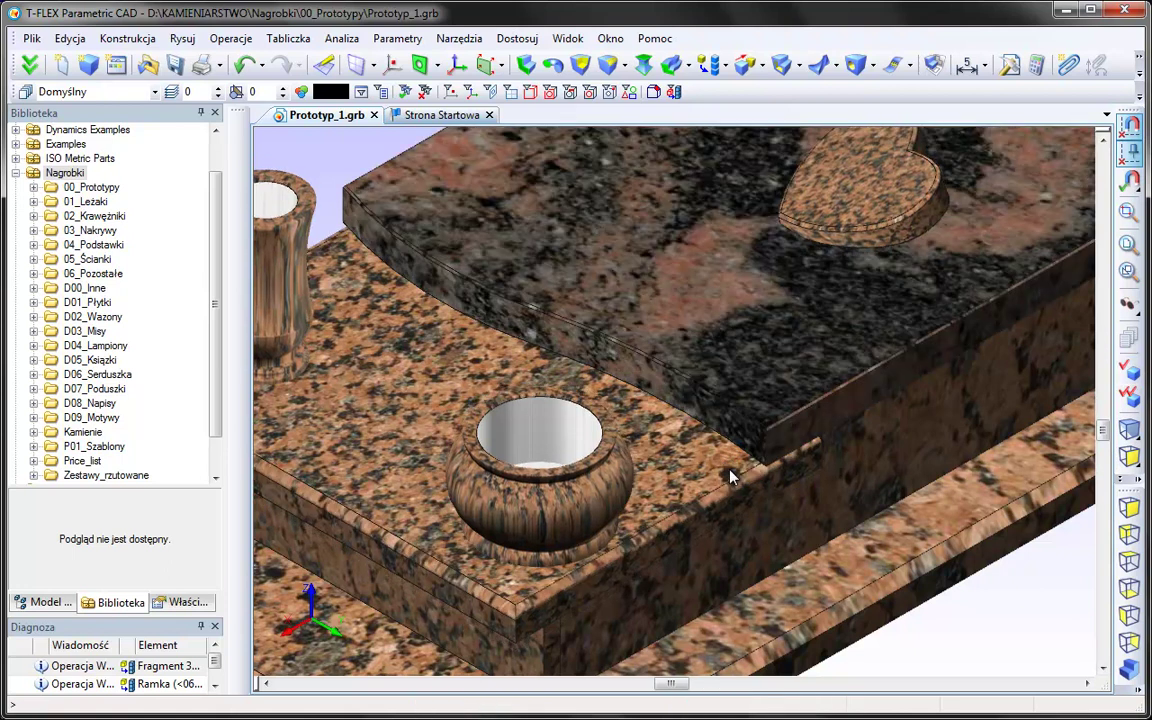
# Orbit and zoom in on the engraved headstone, then orbit to the lantern beside it
pyautogui.scroll(-5, 730, 477)
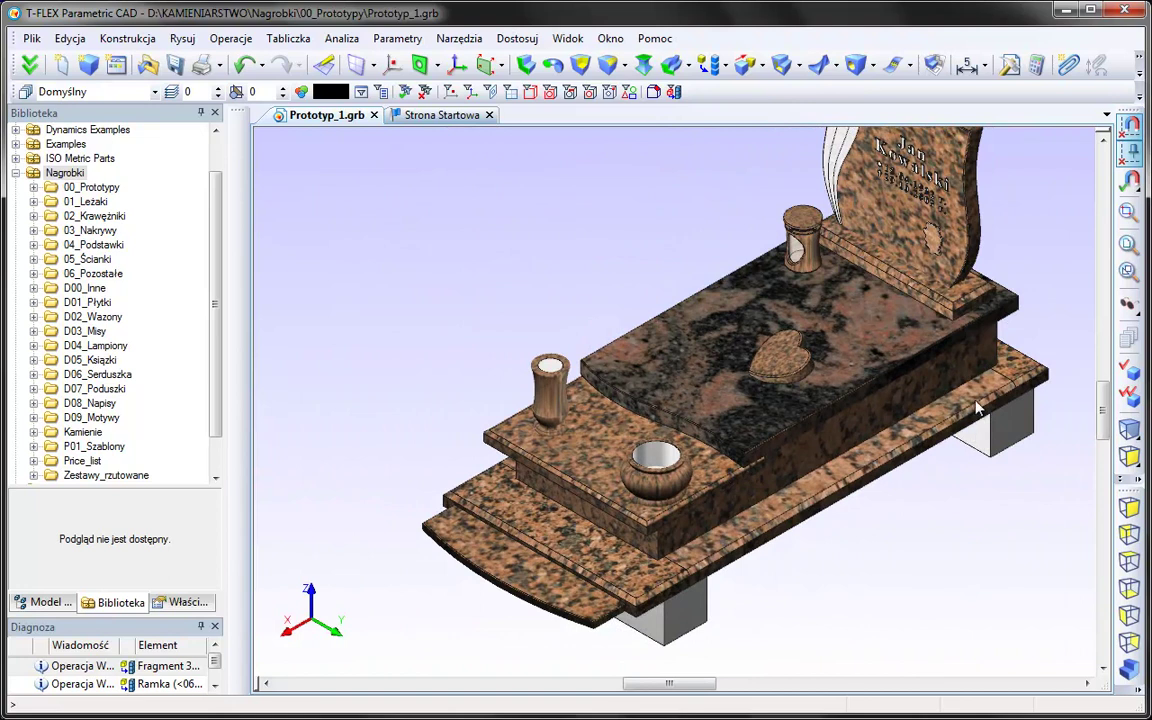
pyautogui.moveTo(952, 407)
pyautogui.mouseDown(button='middle')
pyautogui.moveTo(731, 396)
pyautogui.moveTo(721, 407)
pyautogui.mouseUp(button='middle')
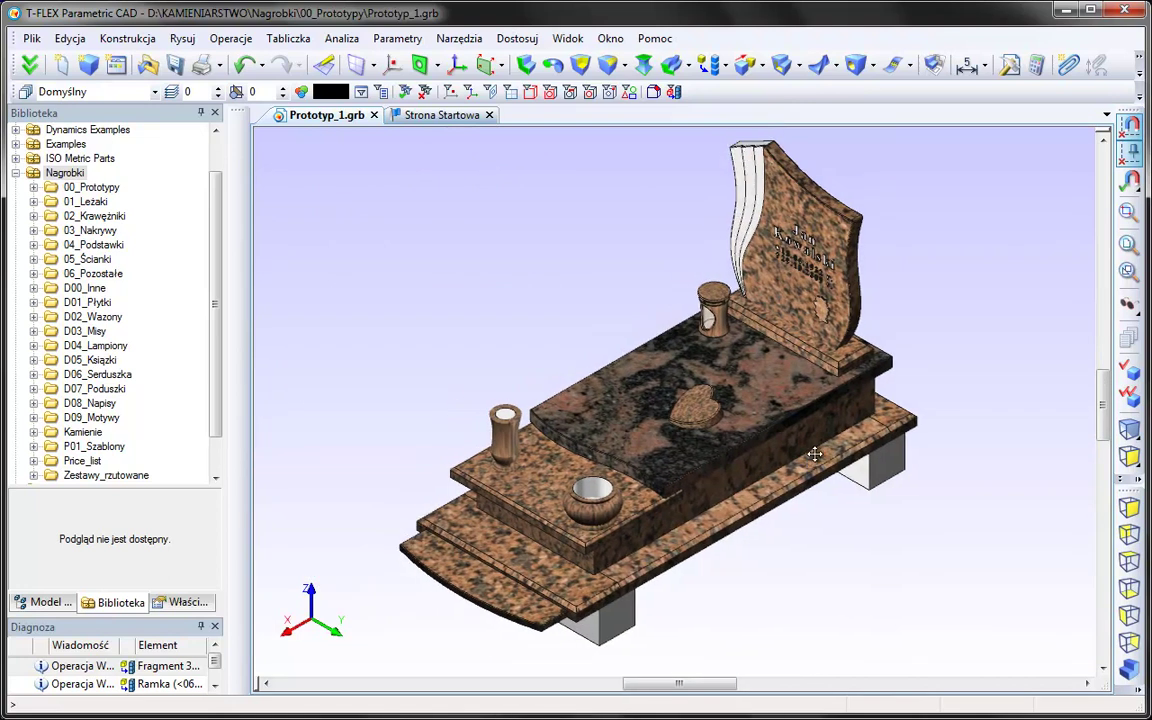
pyautogui.scroll(5, 764, 314)
pyautogui.scroll(2, 878, 230)
pyautogui.scroll(1, 838, 362)
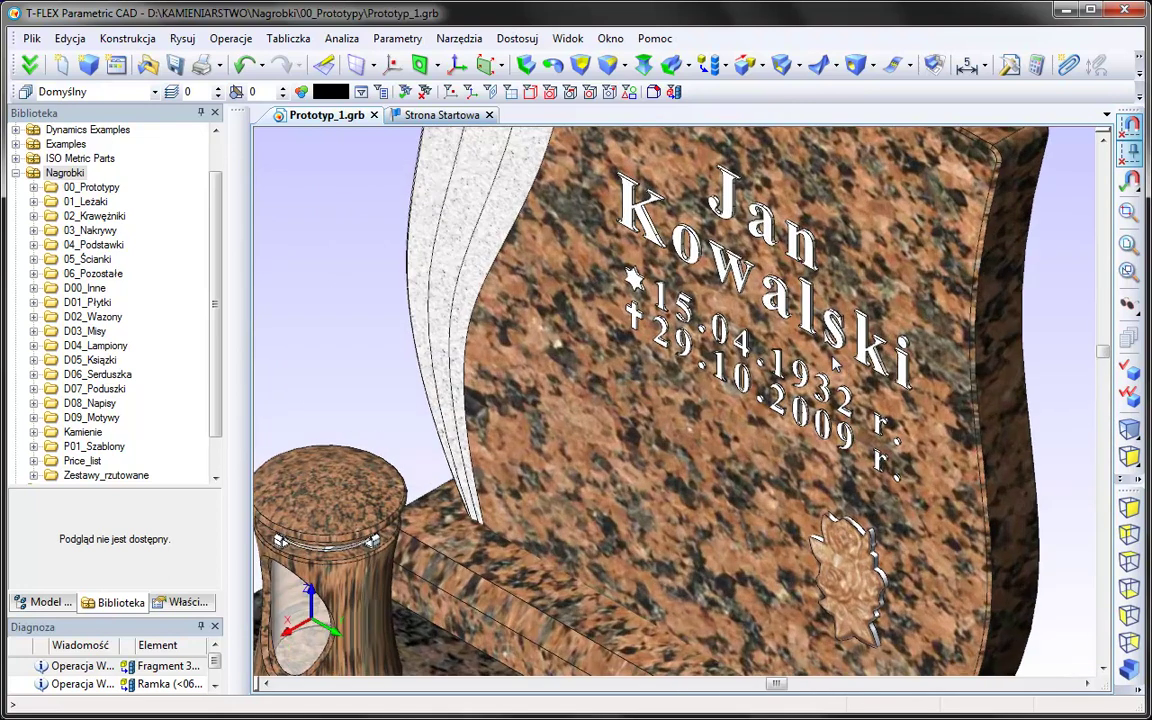
pyautogui.moveTo(838, 363); pyautogui.dragTo(812, 482, button='middle')
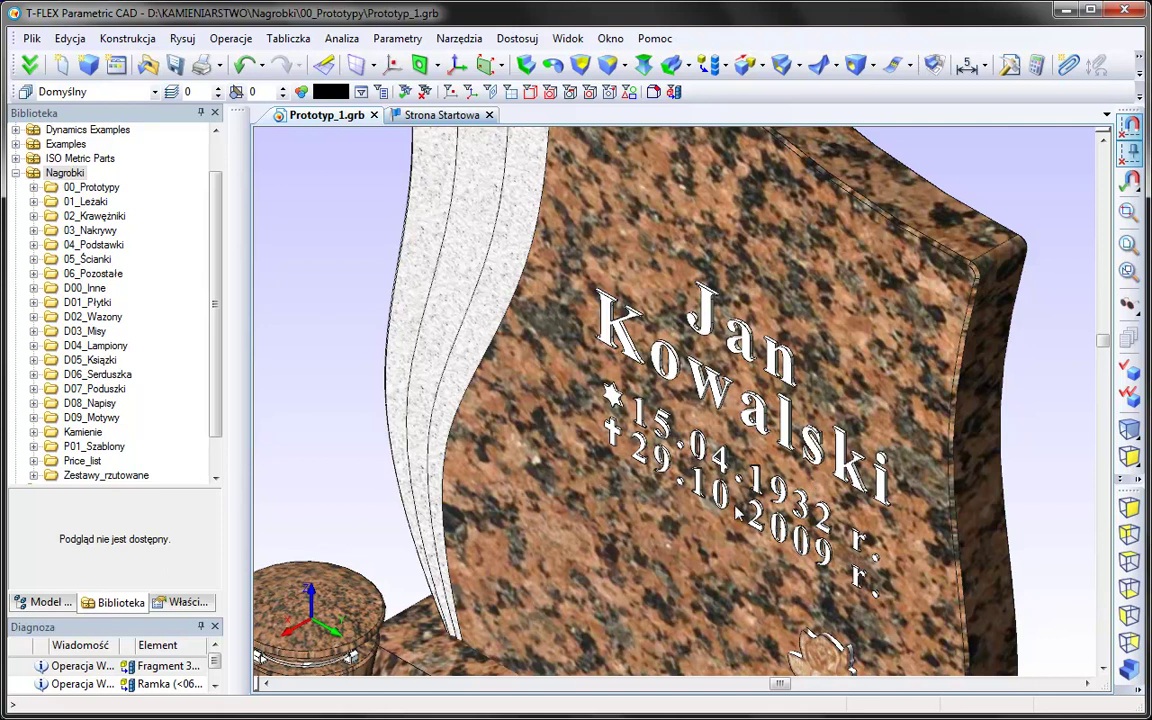
pyautogui.moveTo(577, 604)
pyautogui.mouseDown(button='middle')
pyautogui.moveTo(746, 309)
pyautogui.moveTo(598, 613)
pyautogui.mouseUp(button='middle')
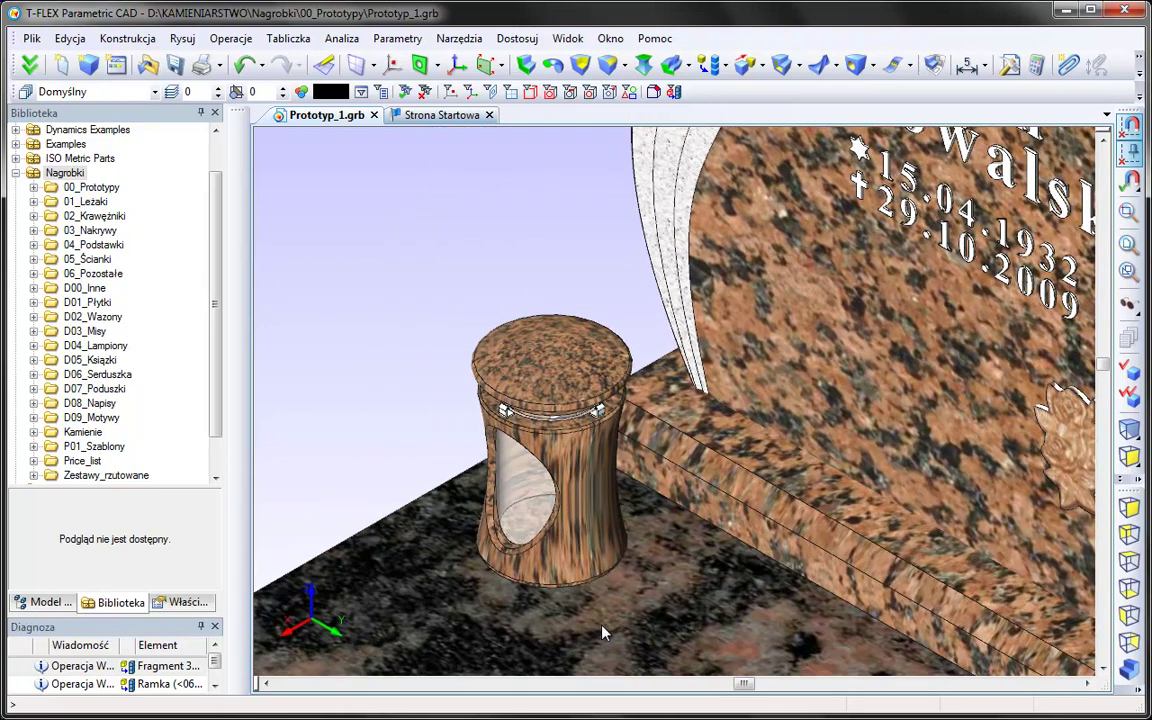
pyautogui.scroll(-3, 604, 630)
pyautogui.scroll(-1, 606, 628)
pyautogui.scroll(1, 661, 548)
pyautogui.scroll(1, 644, 540)
# Reopen the model parameters and turn off the headstone stand
pyautogui.scroll(-2, 644, 540)
pyautogui.doubleClick(562, 503)
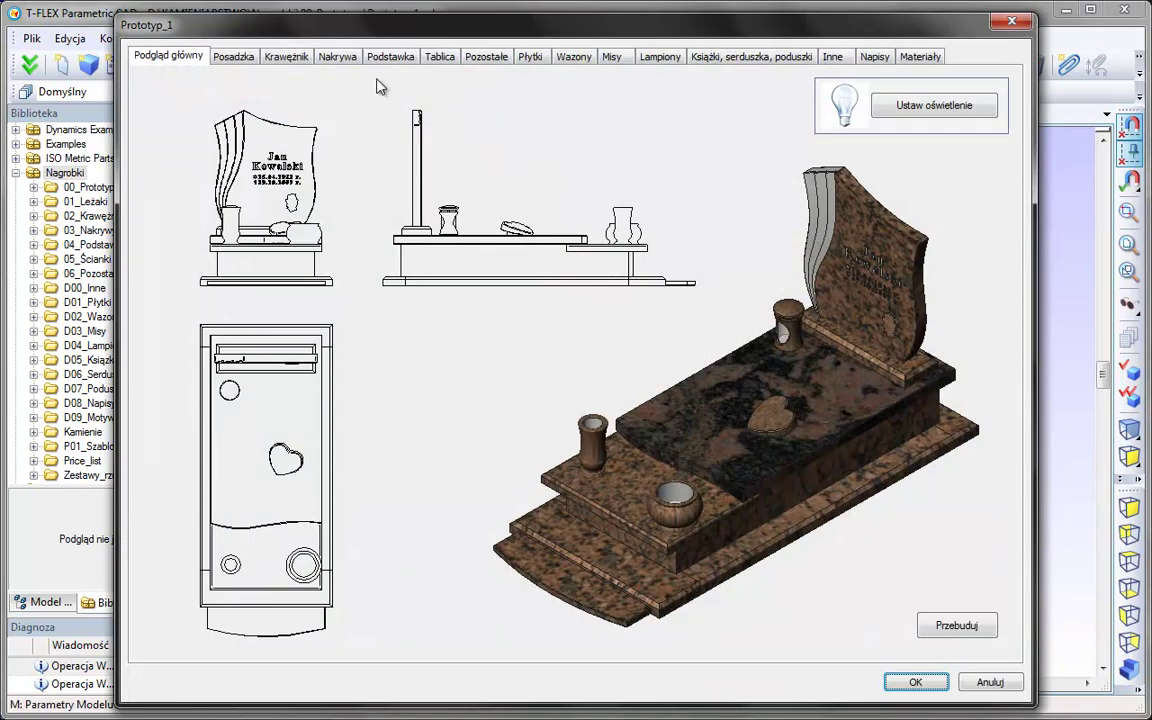
pyautogui.click(398, 58)
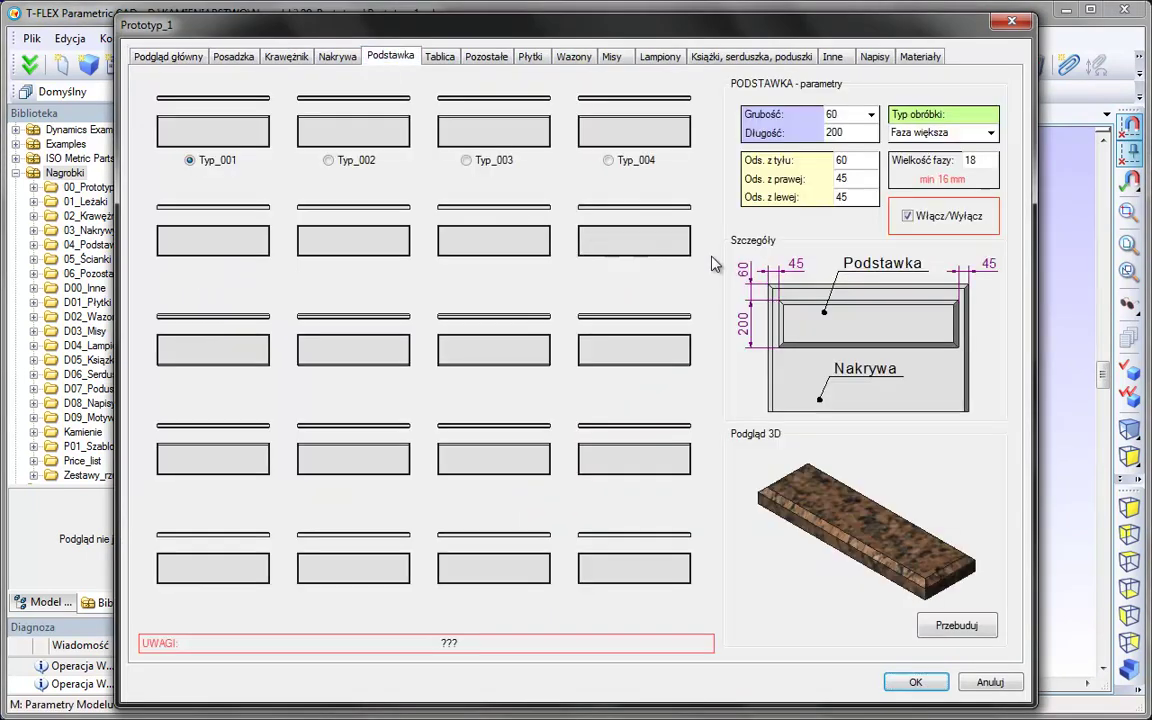
pyautogui.click(906, 226)
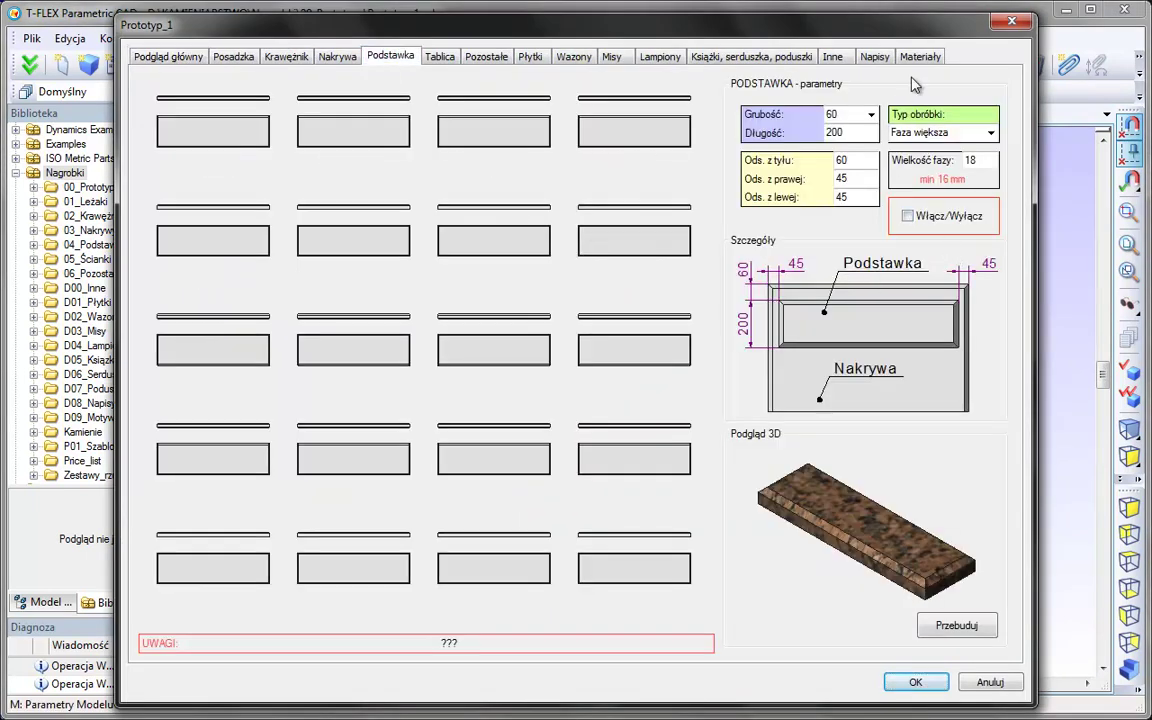
# Switch the monument's stone material to IMPALA granite and apply it
pyautogui.click(920, 58)
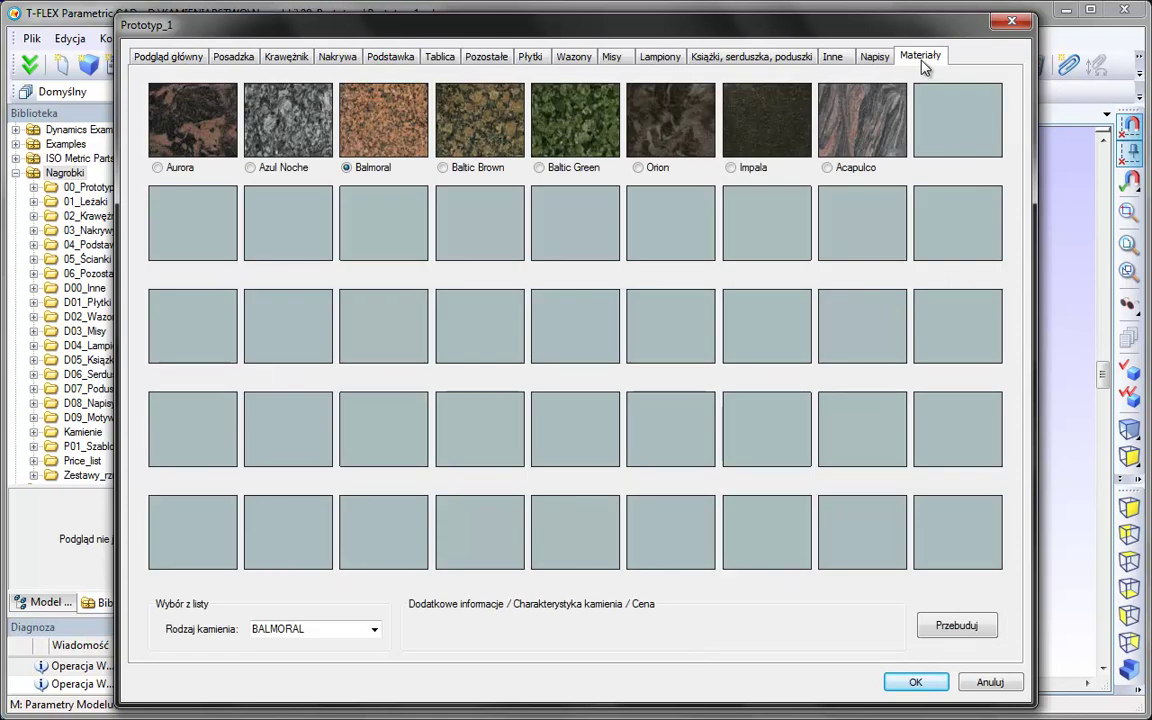
pyautogui.click(731, 167)
pyautogui.click(913, 682)
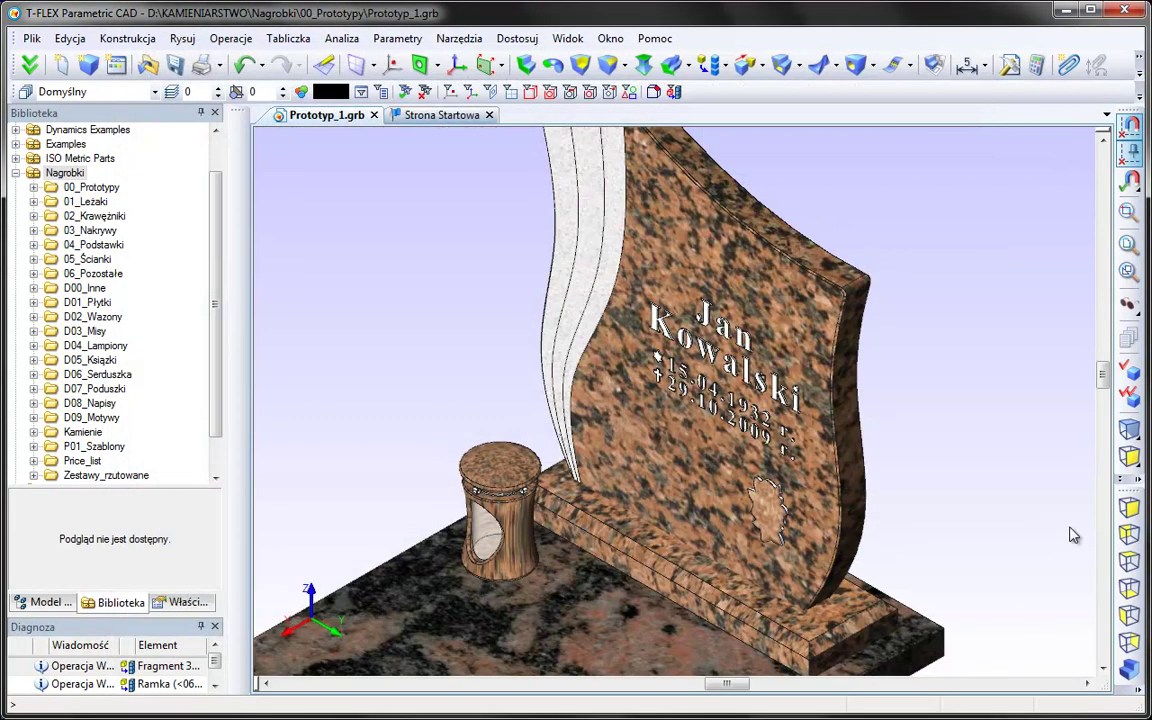
# Reopen Prototyp_1, set the Nakrywa base stone type to BALMORAL, and apply
pyautogui.doubleClick(858, 220)
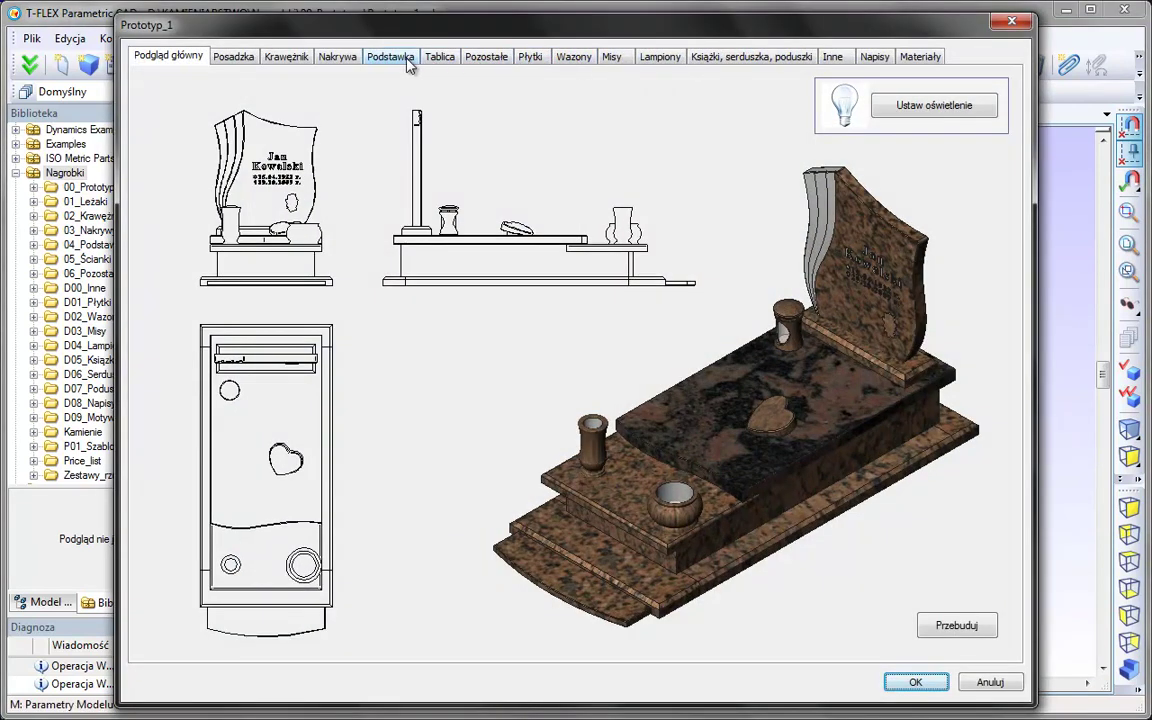
pyautogui.click(339, 60)
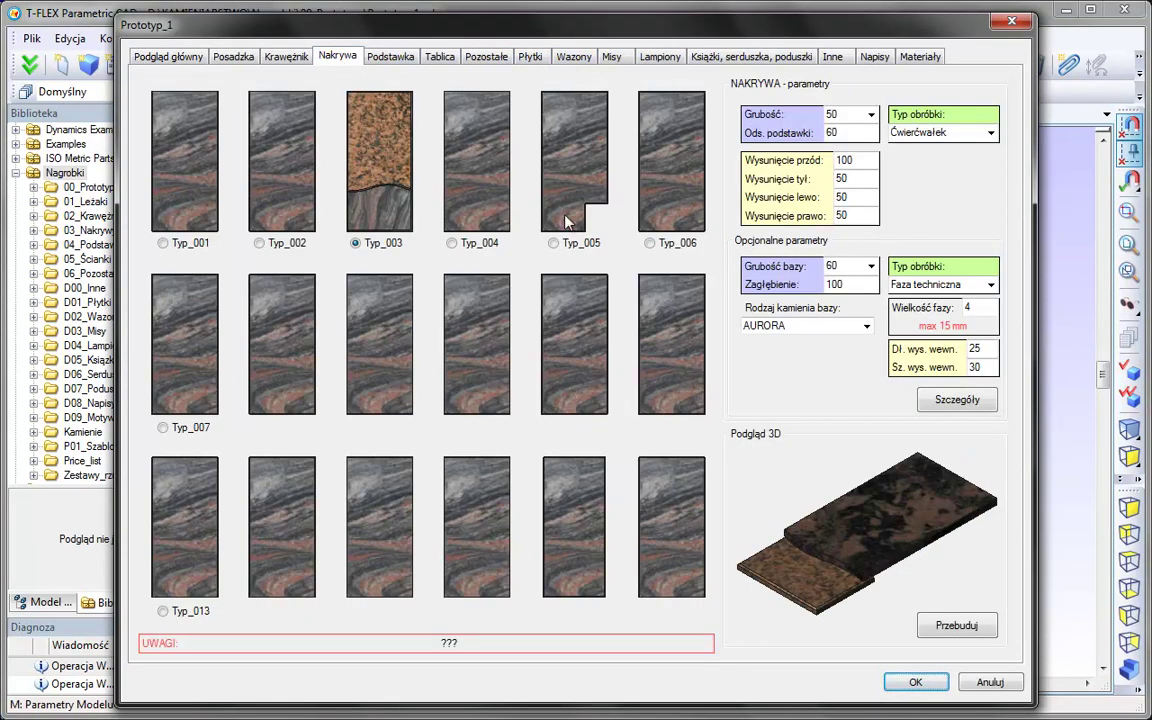
pyautogui.click(866, 328)
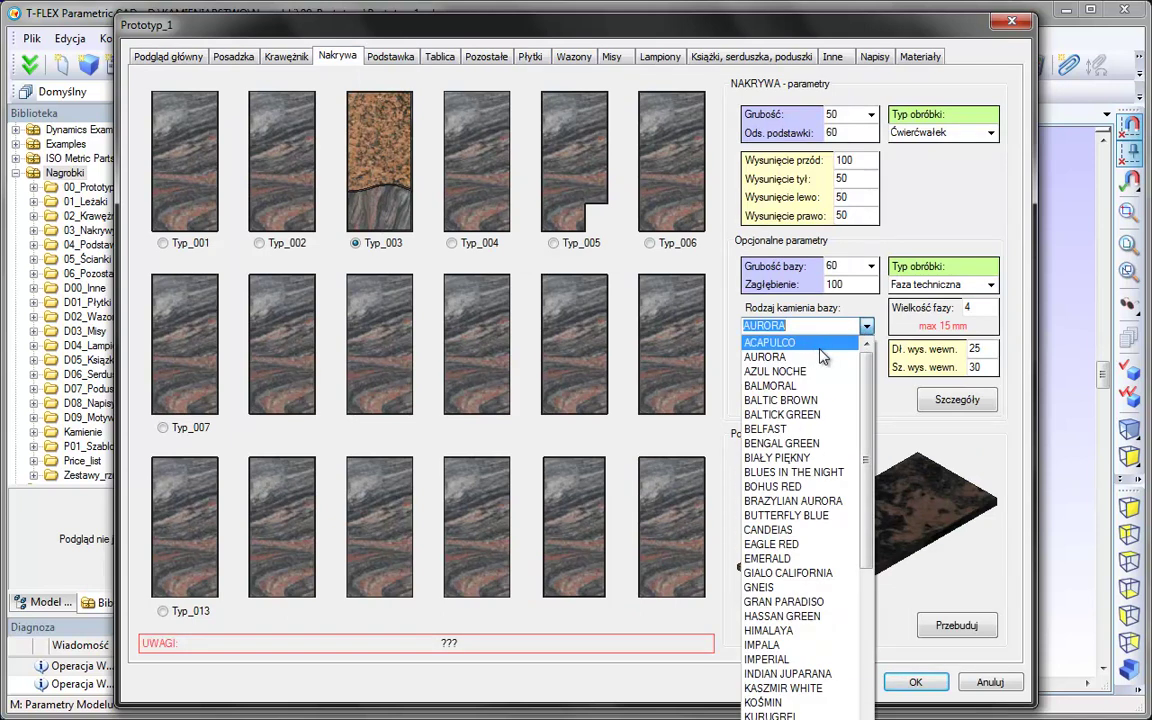
pyautogui.click(840, 386)
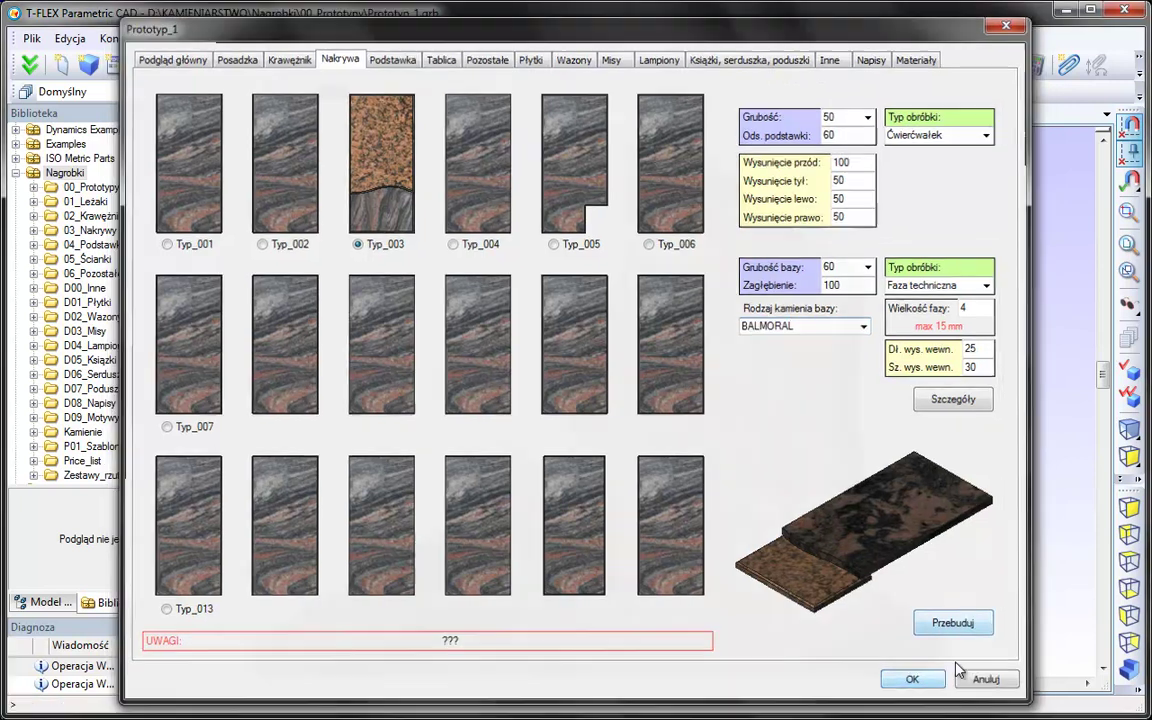
pyautogui.click(914, 680)
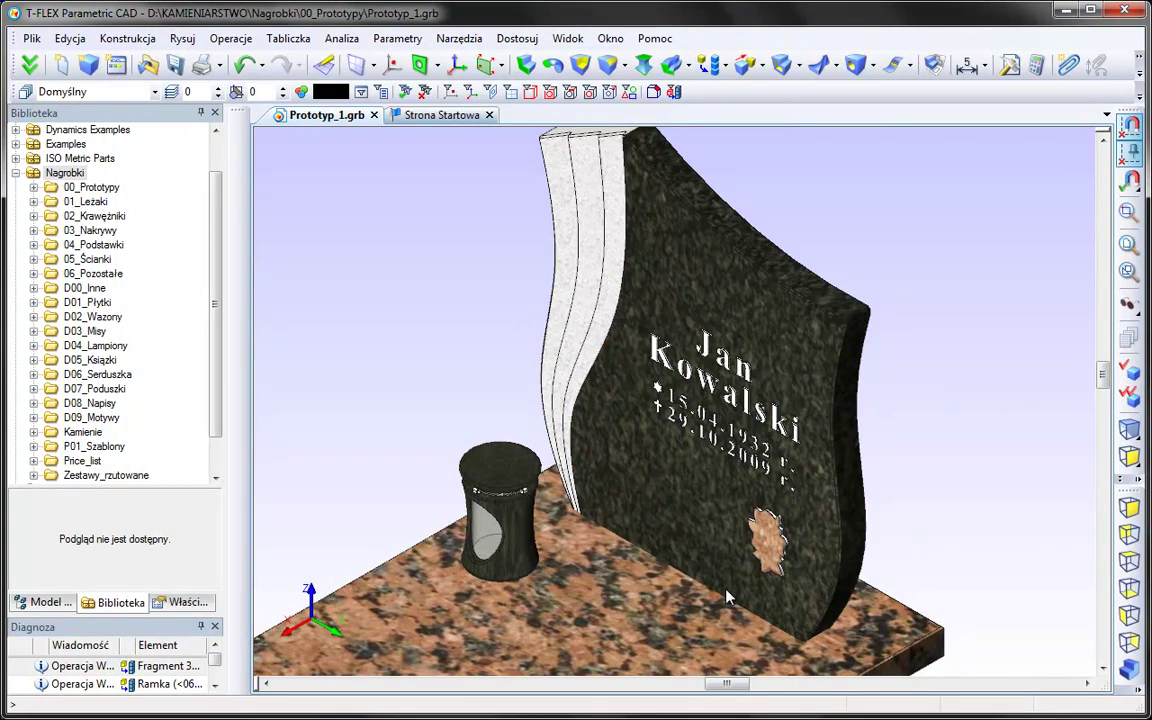
# Zoom out, pan and orbit to view the whole monument with its dark lower slabs
pyautogui.scroll(-3, 911, 535)
pyautogui.moveTo(670, 617); pyautogui.dragTo(745, 453, button='middle')
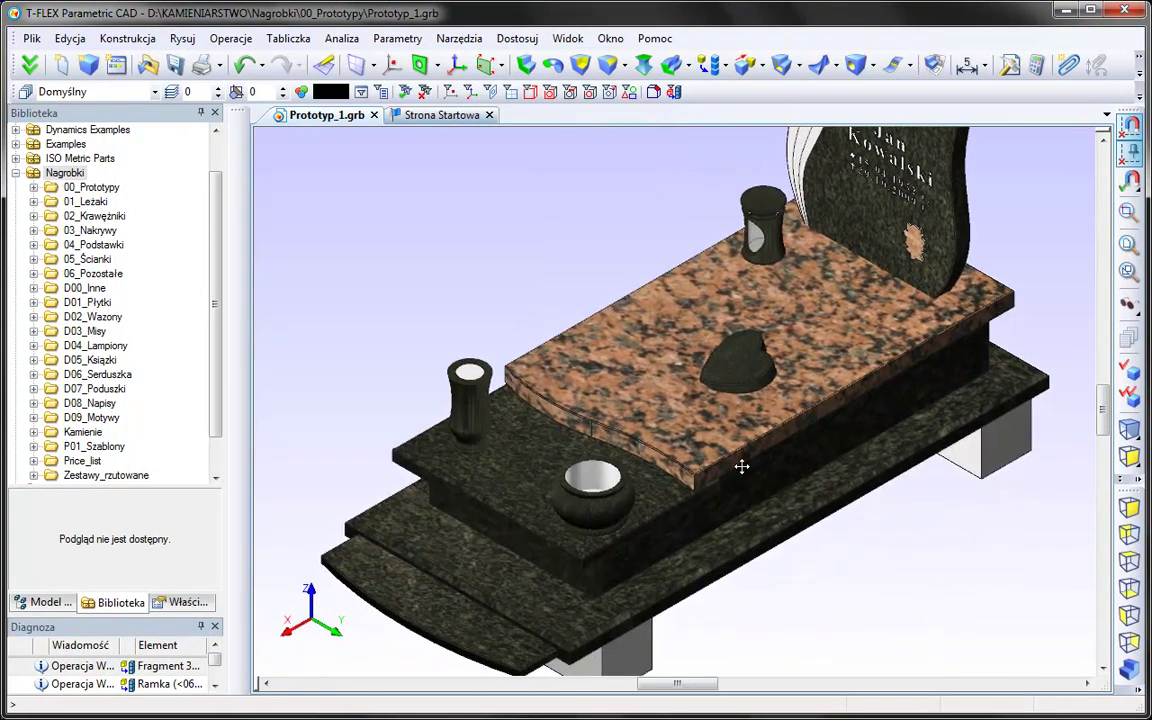
pyautogui.moveTo(745, 453); pyautogui.dragTo(652, 461, button='right')
pyautogui.rightClick(540, 341)
# Activate the Scianka\Lewo headstone work plane and view it head-on
pyautogui.click(560, 345)
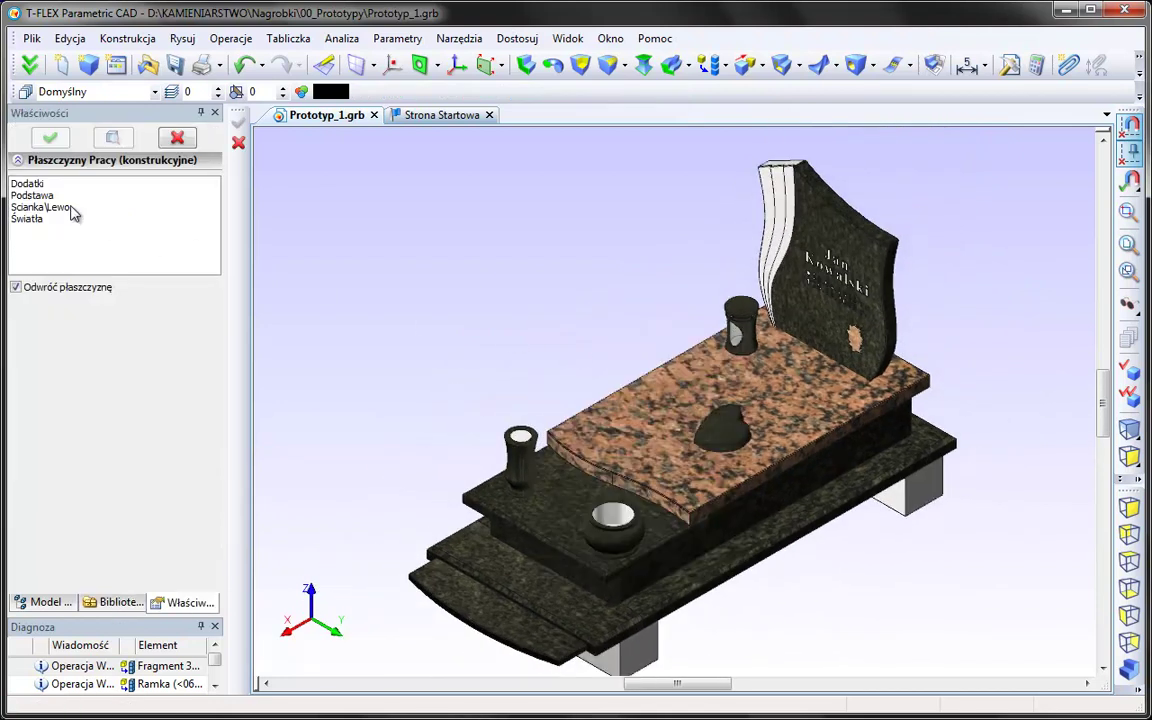
pyautogui.click(60, 205)
pyautogui.click(50, 137)
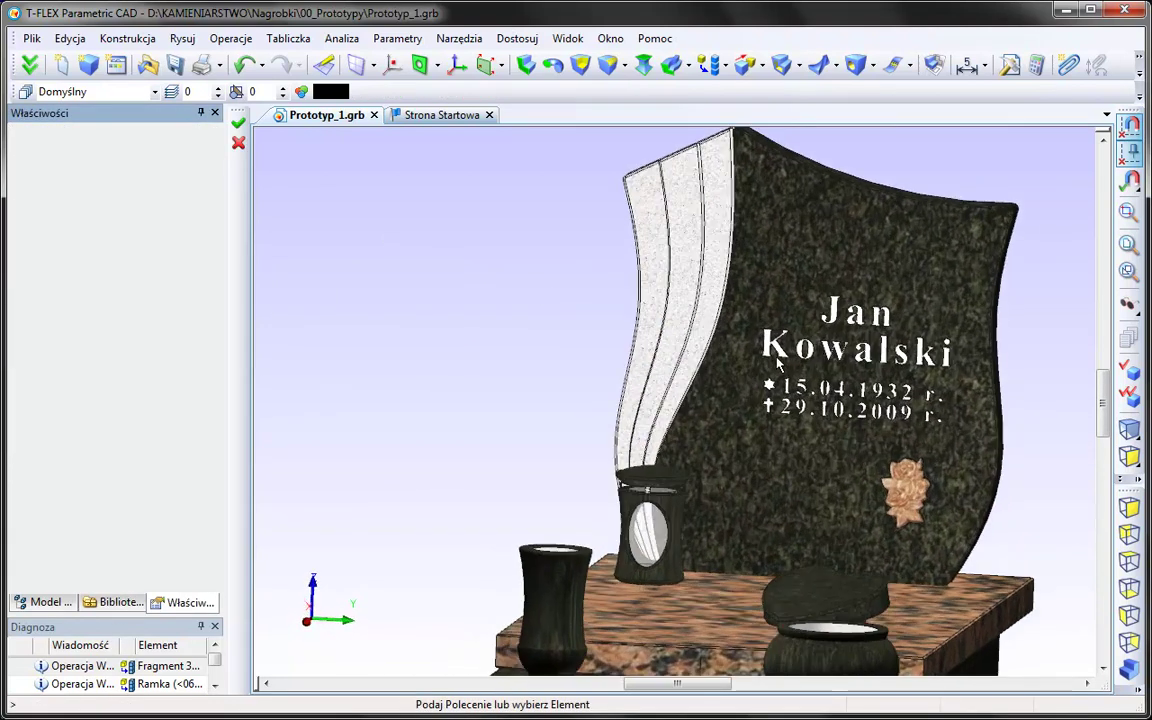
# Move the Napis inscription line up and the Ozdoba_1 rose right and lower, then finish
pyautogui.moveTo(641, 412); pyautogui.dragTo(655, 380)
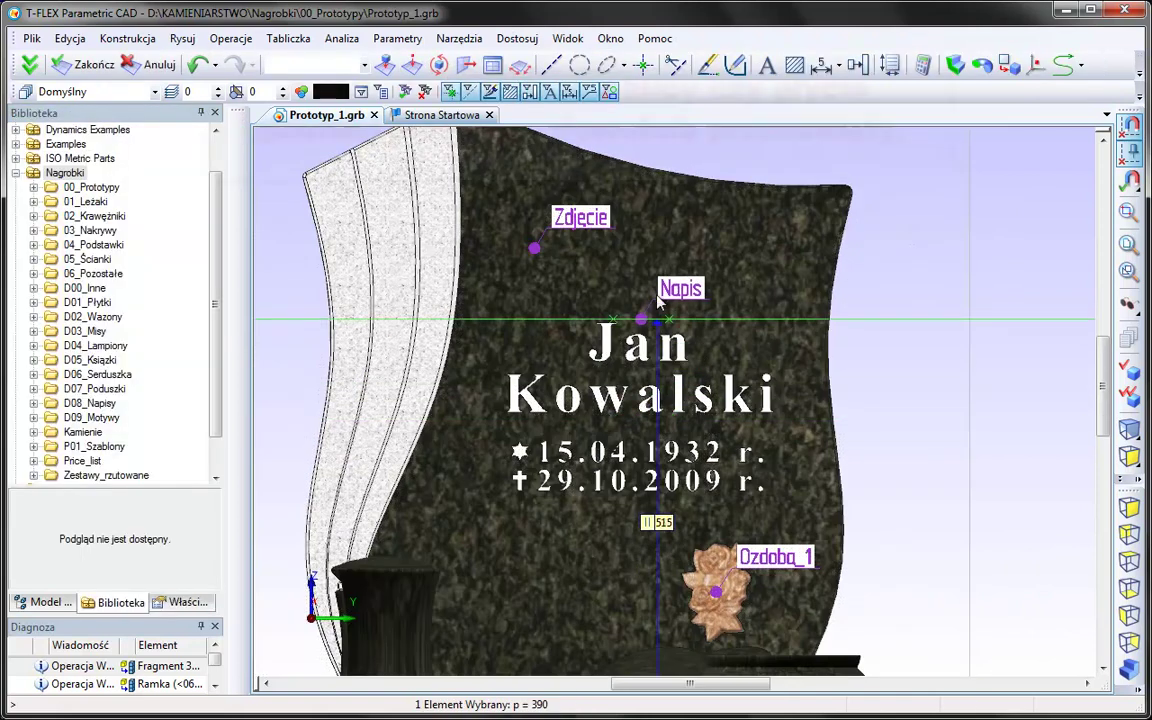
pyautogui.moveTo(660, 550)
pyautogui.mouseDown()
pyautogui.moveTo(731, 563)
pyautogui.moveTo(764, 600)
pyautogui.mouseUp()
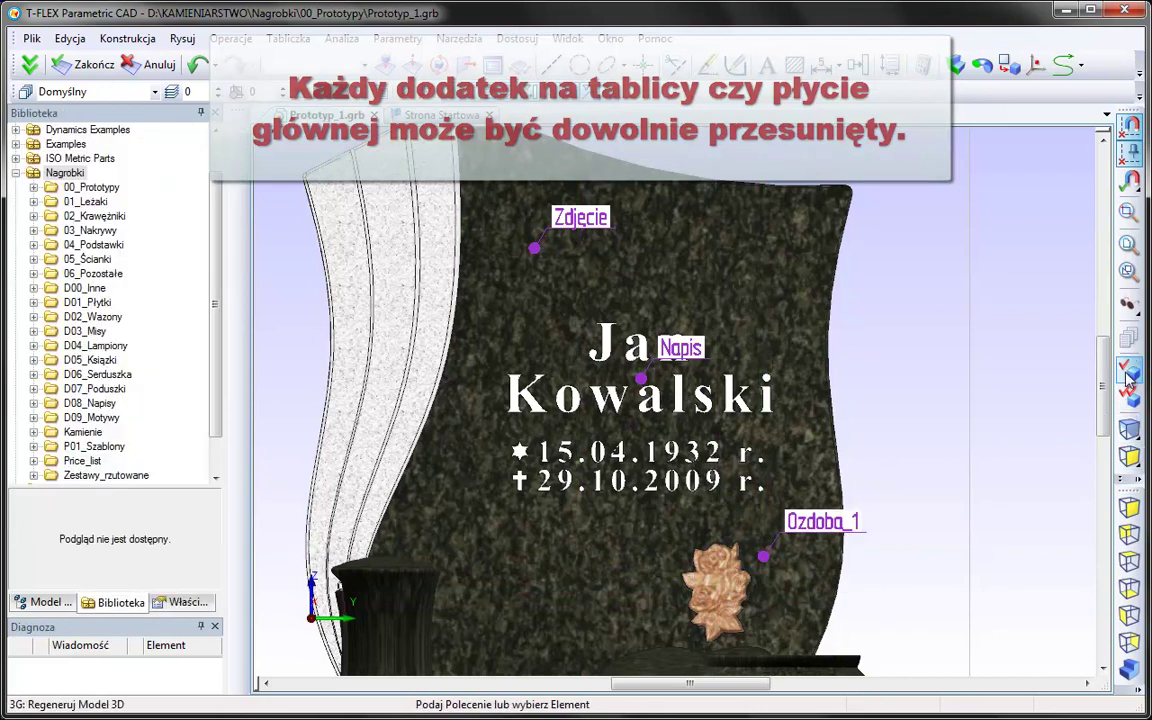
pyautogui.click(88, 64)
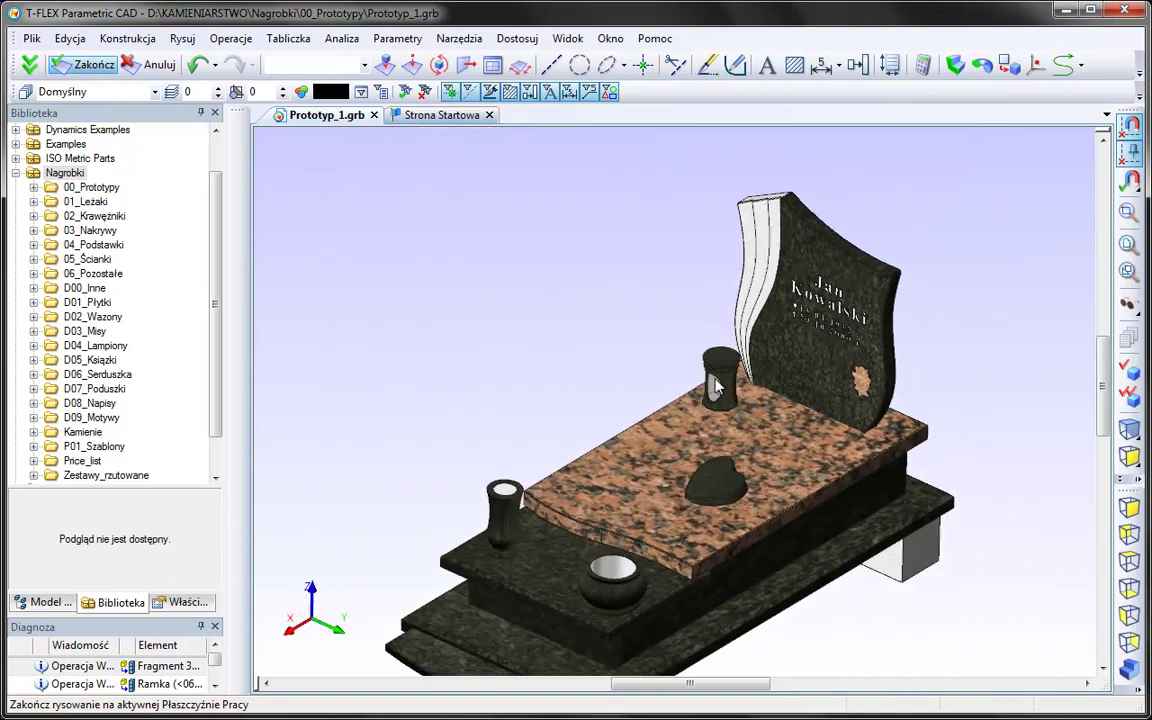
# Activate the Dodatki accessories work plane and view it from above
pyautogui.rightClick(512, 290)
pyautogui.click(530, 295)
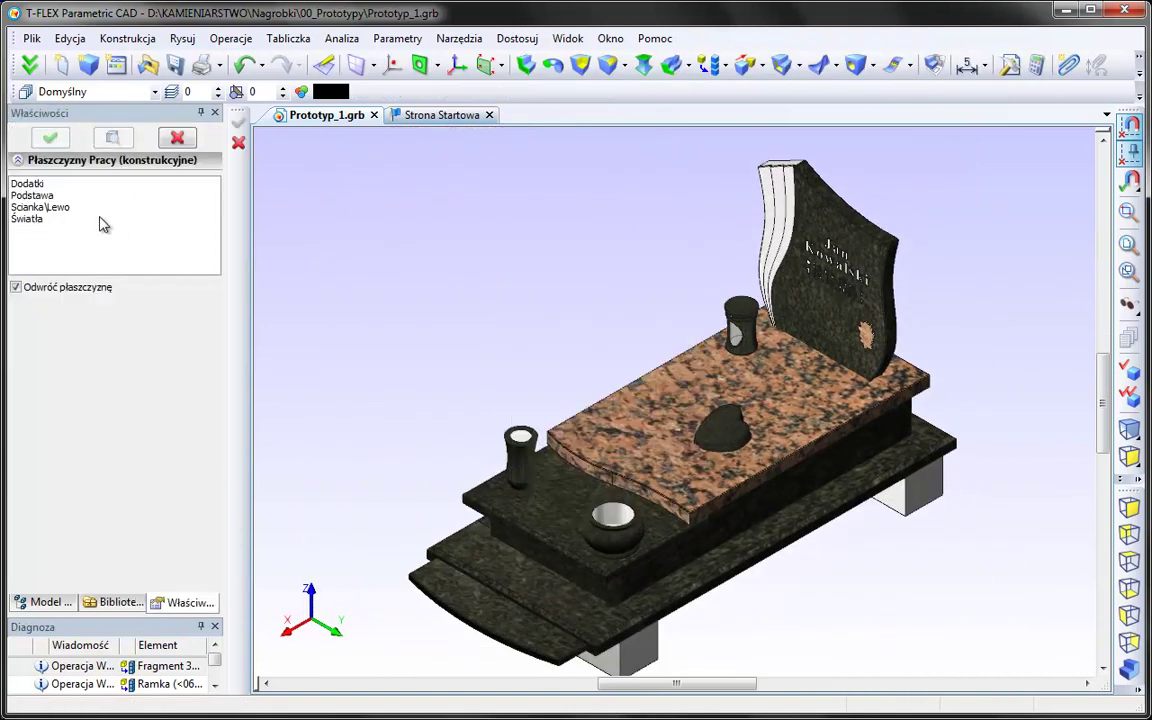
pyautogui.click(72, 183)
pyautogui.click(58, 140)
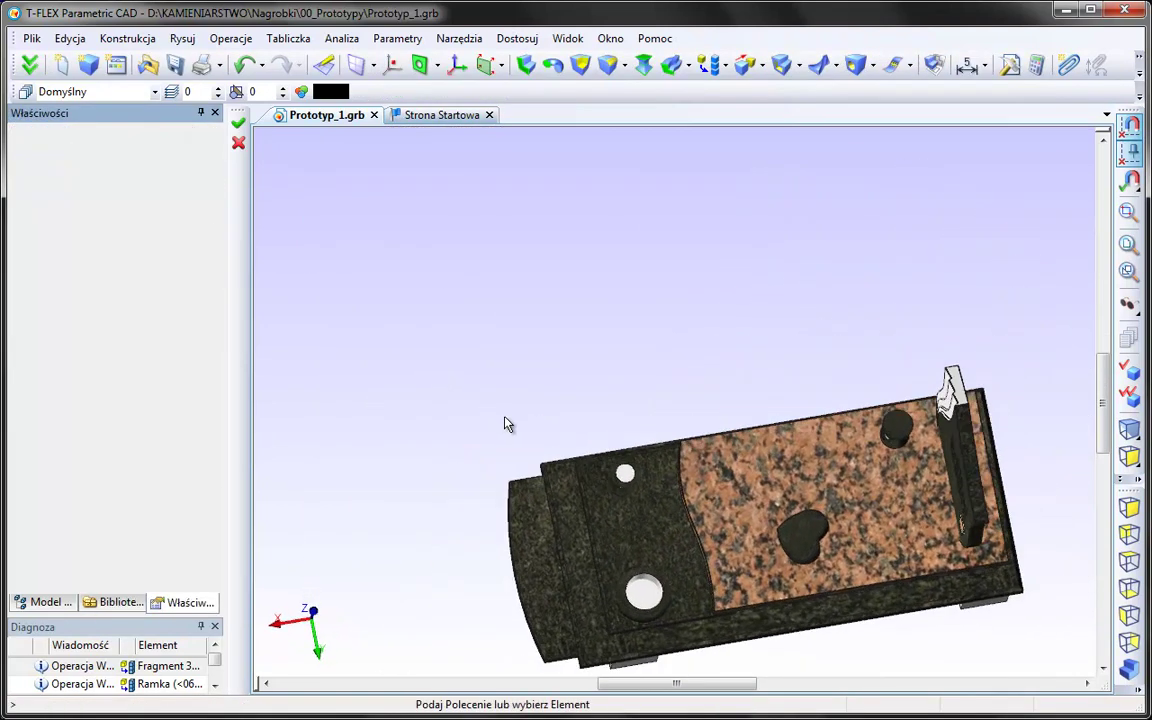
pyautogui.scroll(1, 655, 508)
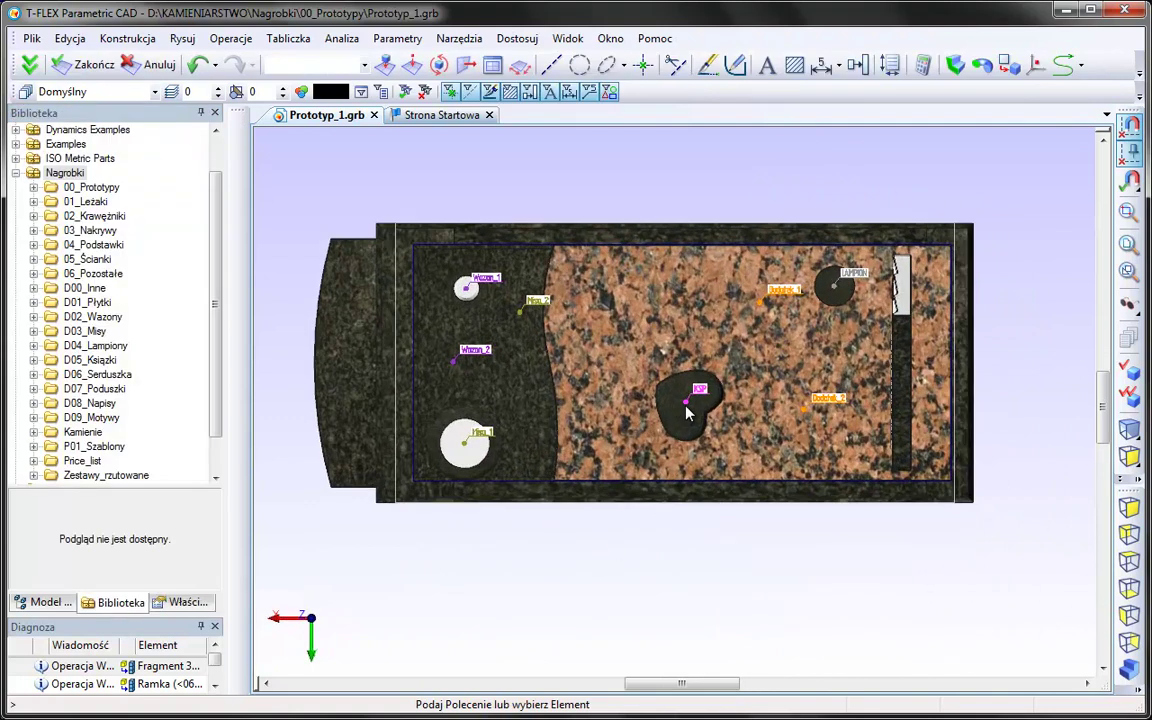
# Slide the heart further right and move the Hiru_1 bowl right and slightly higher
pyautogui.moveTo(686, 413); pyautogui.dragTo(724, 415)
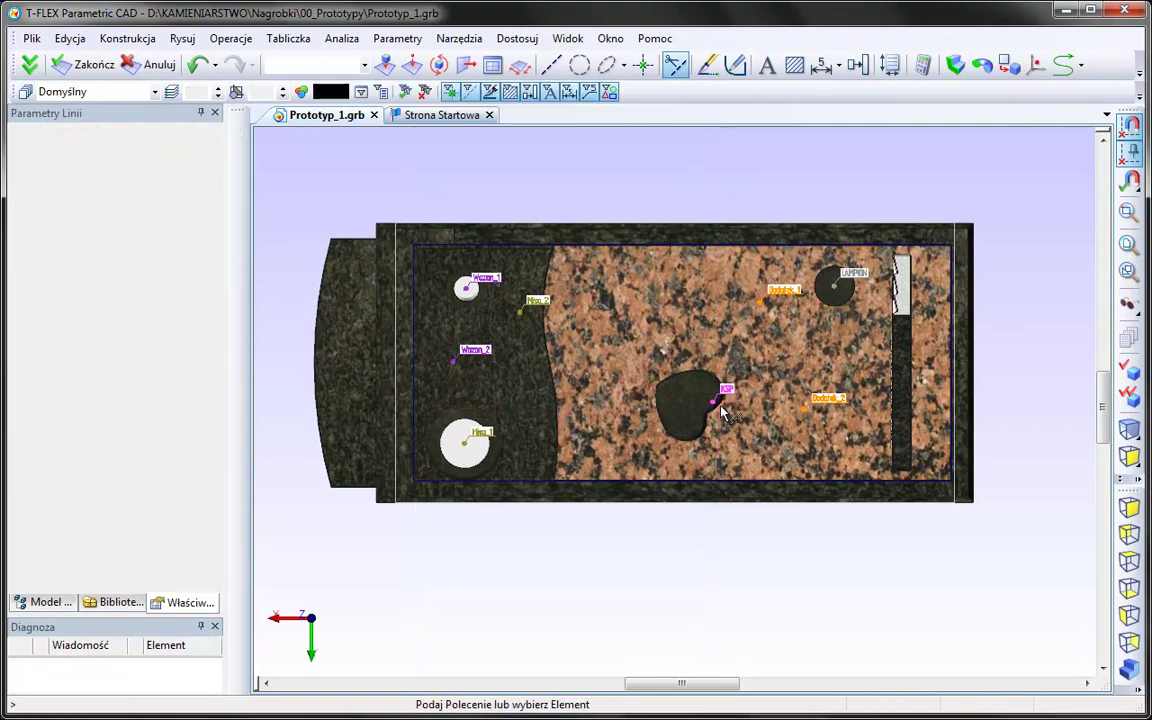
pyautogui.click(722, 416)
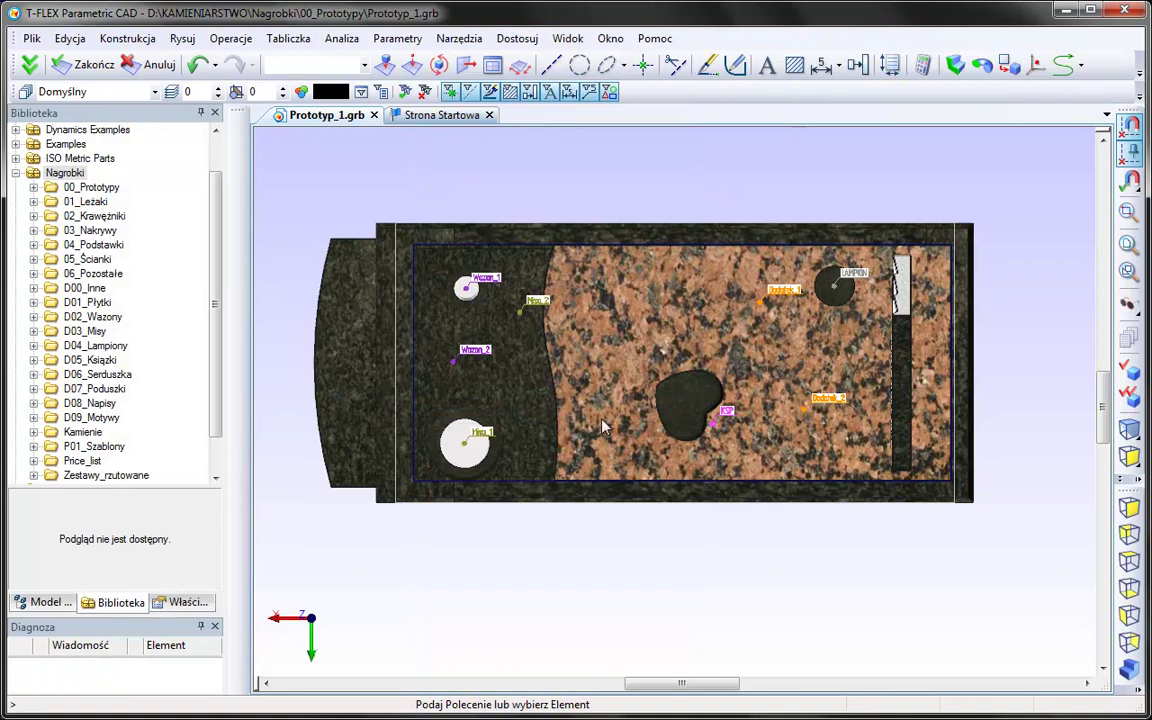
pyautogui.click(476, 452)
pyautogui.click(503, 453)
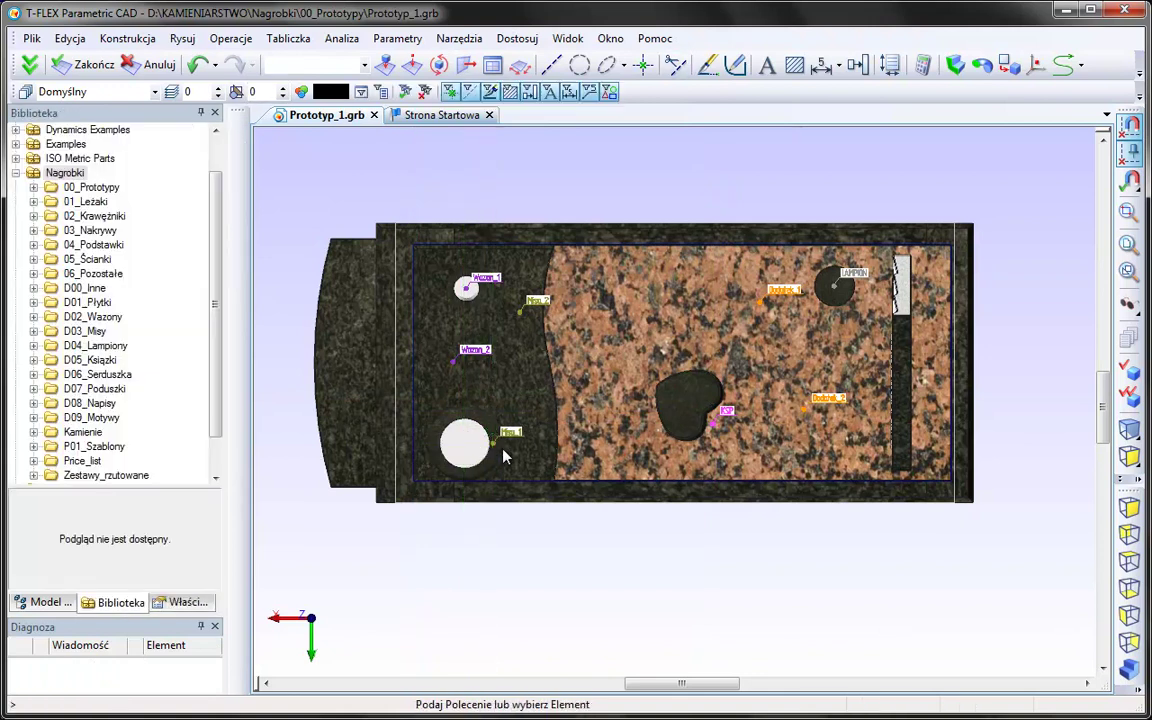
pyautogui.click(503, 453)
pyautogui.click(504, 436)
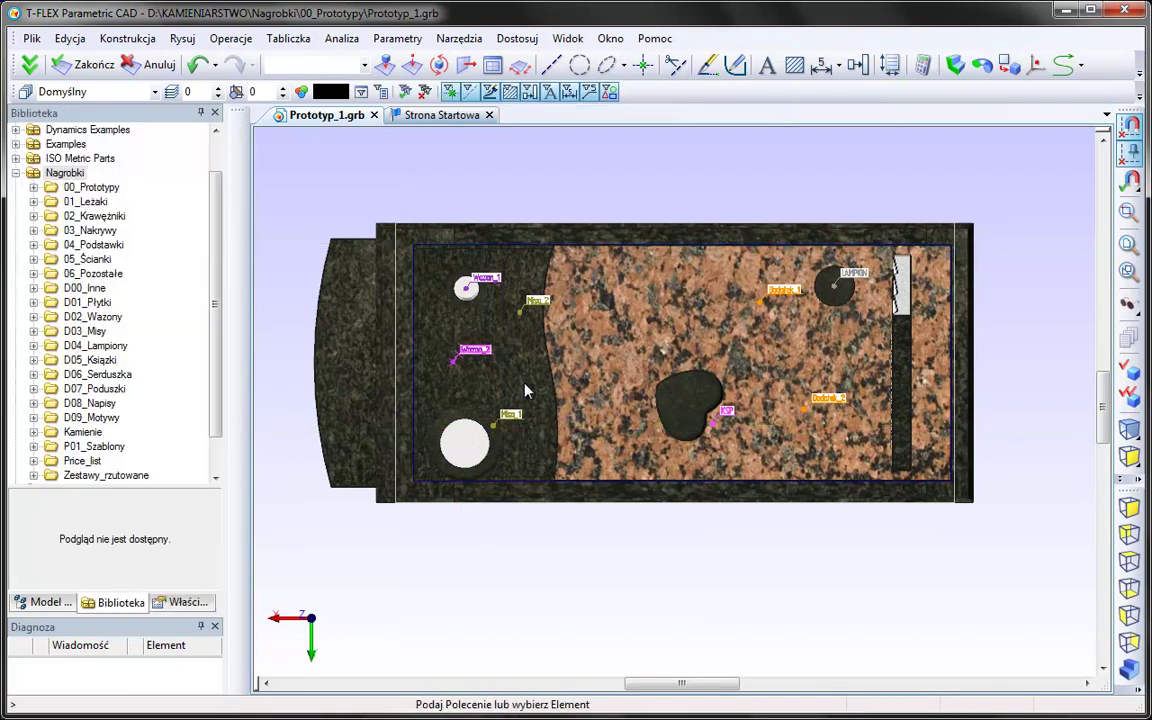
pyautogui.scroll(3, 788, 278)
pyautogui.scroll(3, 763, 430)
# Move the LAMPION lantern line to 376.23, regenerate the model, and return to 3D
pyautogui.click(648, 416)
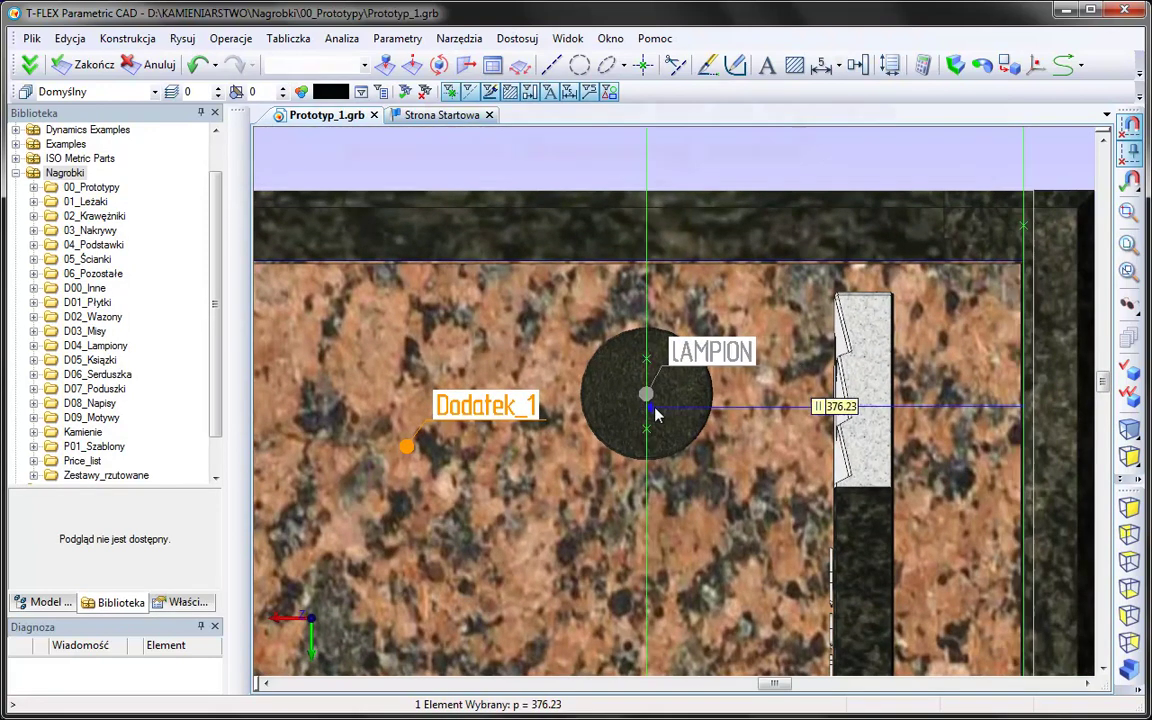
pyautogui.click(700, 415)
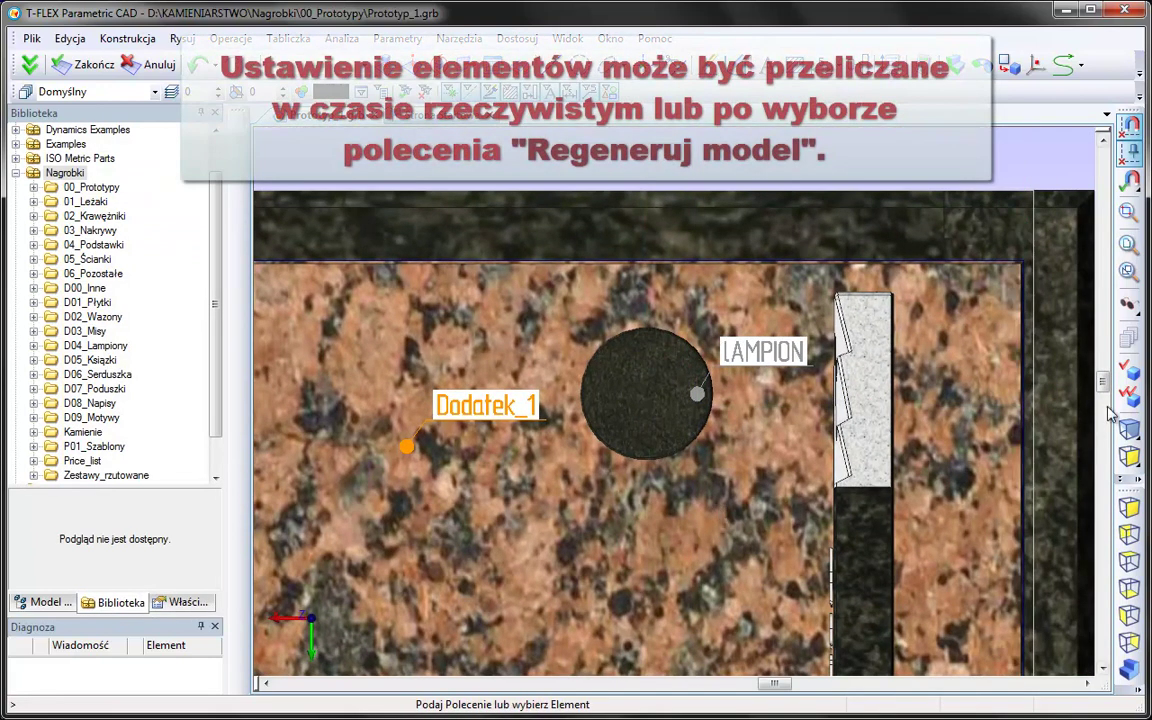
pyautogui.click(1127, 376)
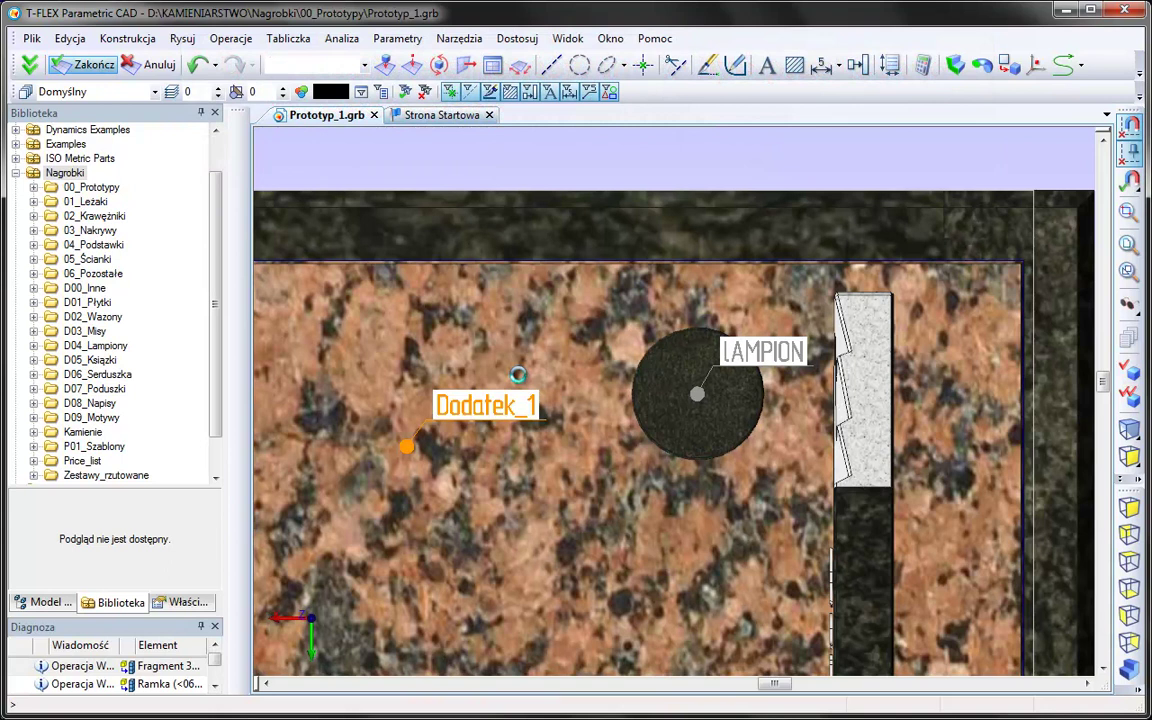
pyautogui.hotkey('ctrl', 'Return')
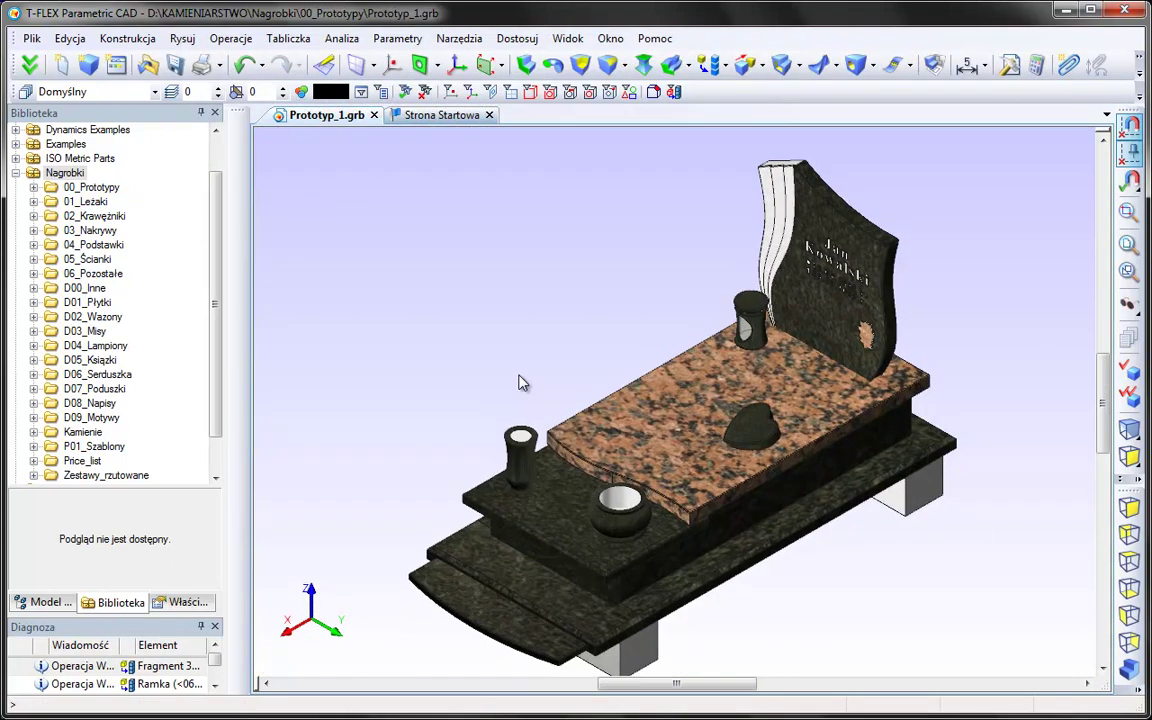
# Use Przesuń/Obróć to shift the bowl along Y and X beside the small vase
pyautogui.click(459, 38)
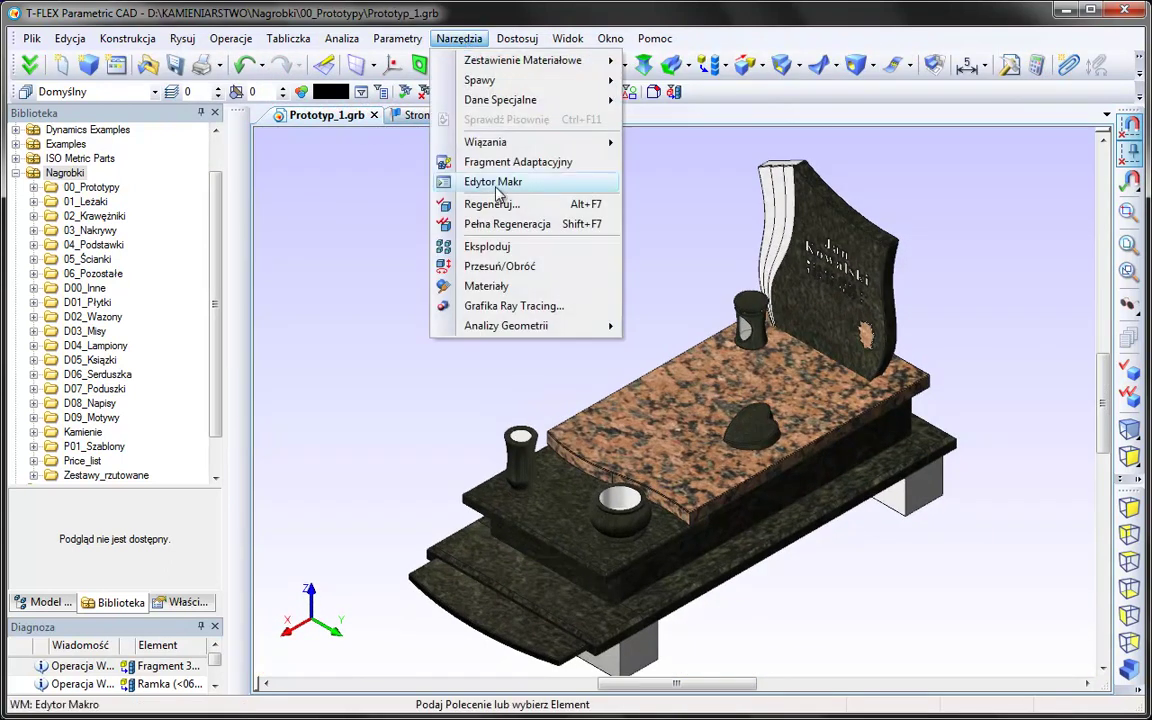
pyautogui.click(503, 268)
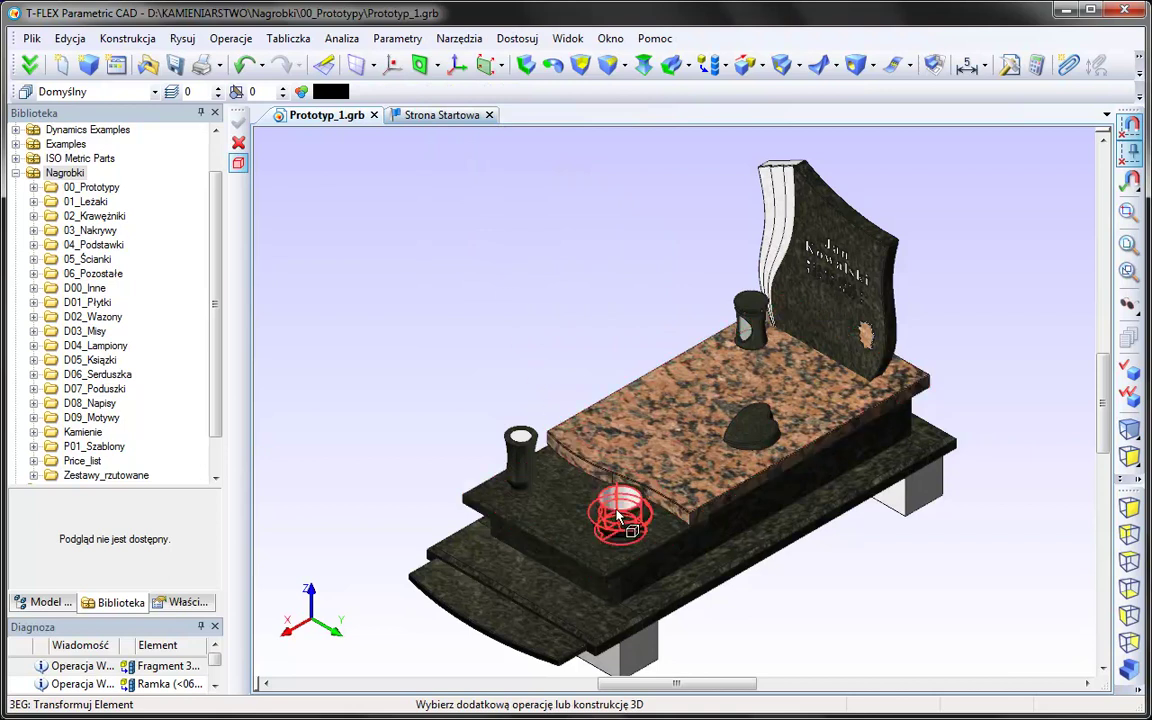
pyautogui.click(620, 505)
pyautogui.moveTo(658, 551)
pyautogui.mouseDown()
pyautogui.moveTo(735, 600)
pyautogui.moveTo(653, 563)
pyautogui.mouseUp()
pyautogui.moveTo(585, 543)
pyautogui.mouseDown()
pyautogui.moveTo(530, 570)
pyautogui.moveTo(598, 545)
pyautogui.moveTo(628, 550)
pyautogui.moveTo(618, 543)
pyautogui.mouseUp()
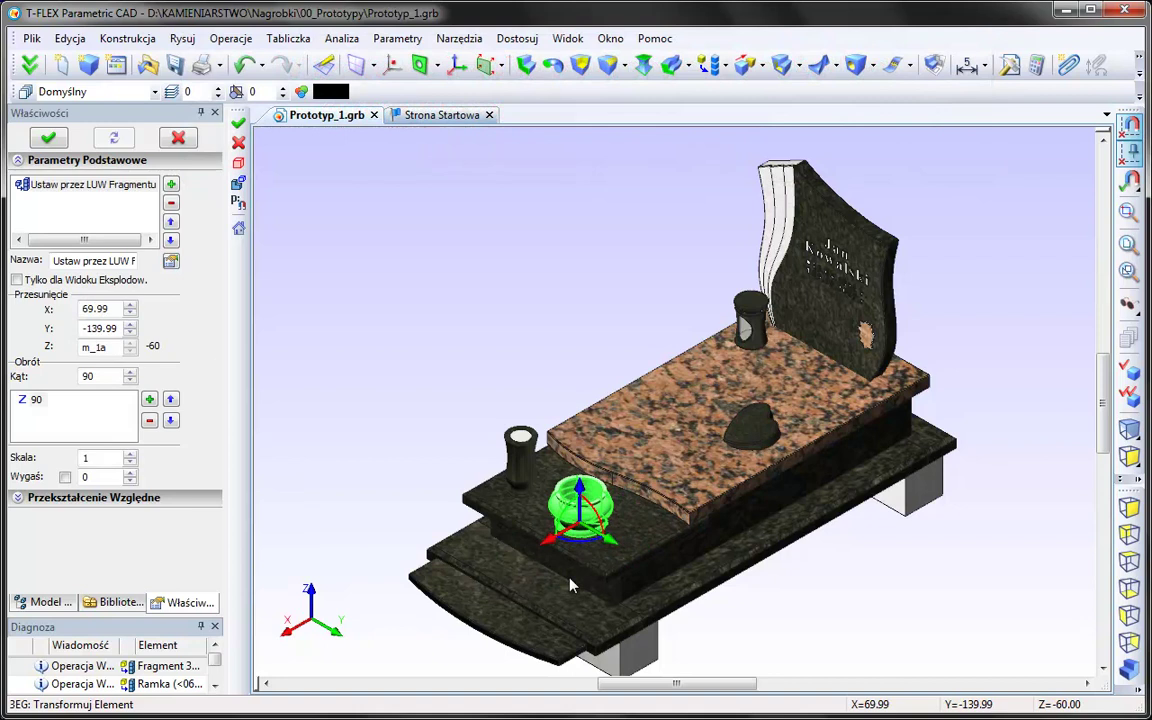
pyautogui.click(48, 137)
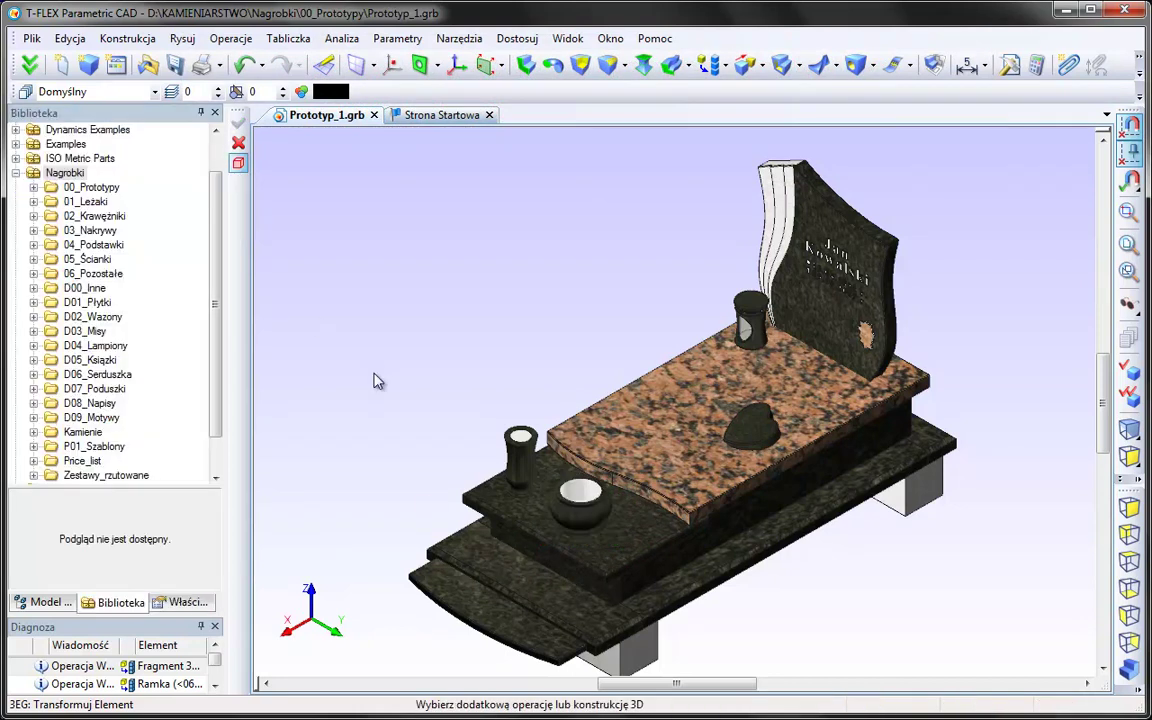
# Zoom around the headstone, end the active command, and reopen Prototyp_1 parameters with Ctrl+M
pyautogui.scroll(2, 910, 237)
pyautogui.scroll(3, 892, 257)
pyautogui.scroll(2, 959, 406)
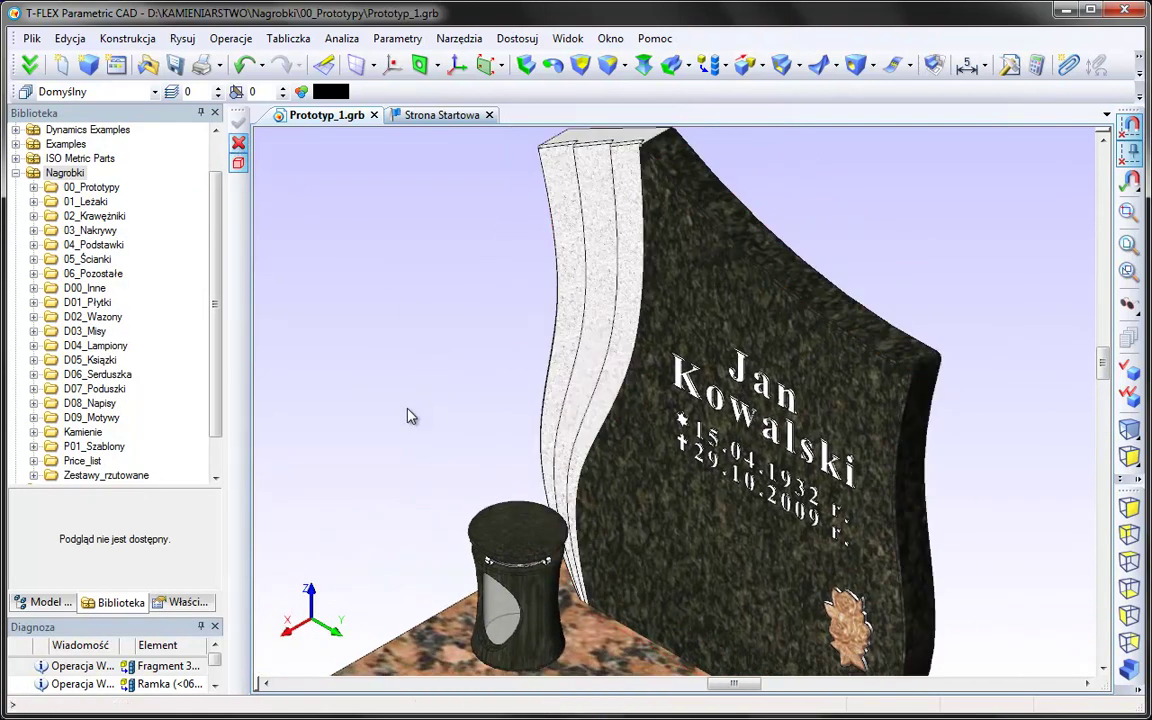
pyautogui.press('Escape')
pyautogui.scroll(-2, 410, 425)
pyautogui.scroll(-2, 418, 428)
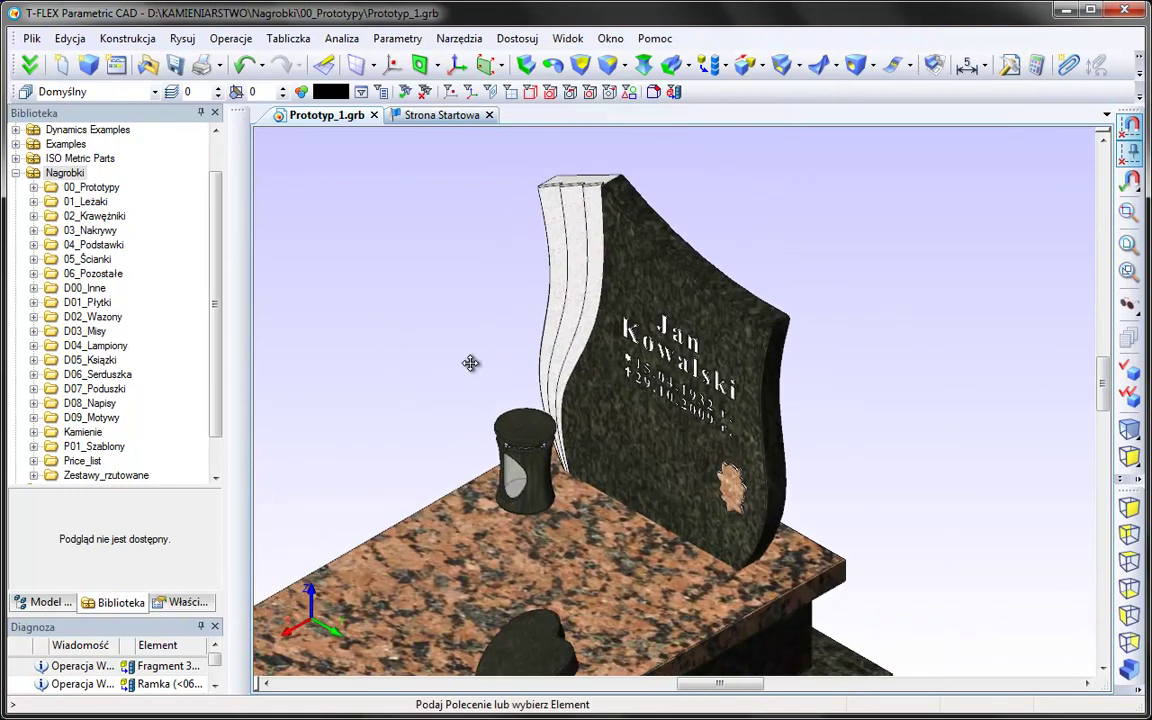
pyautogui.scroll(-2, 465, 368)
pyautogui.hotkey('ctrl', 'm')
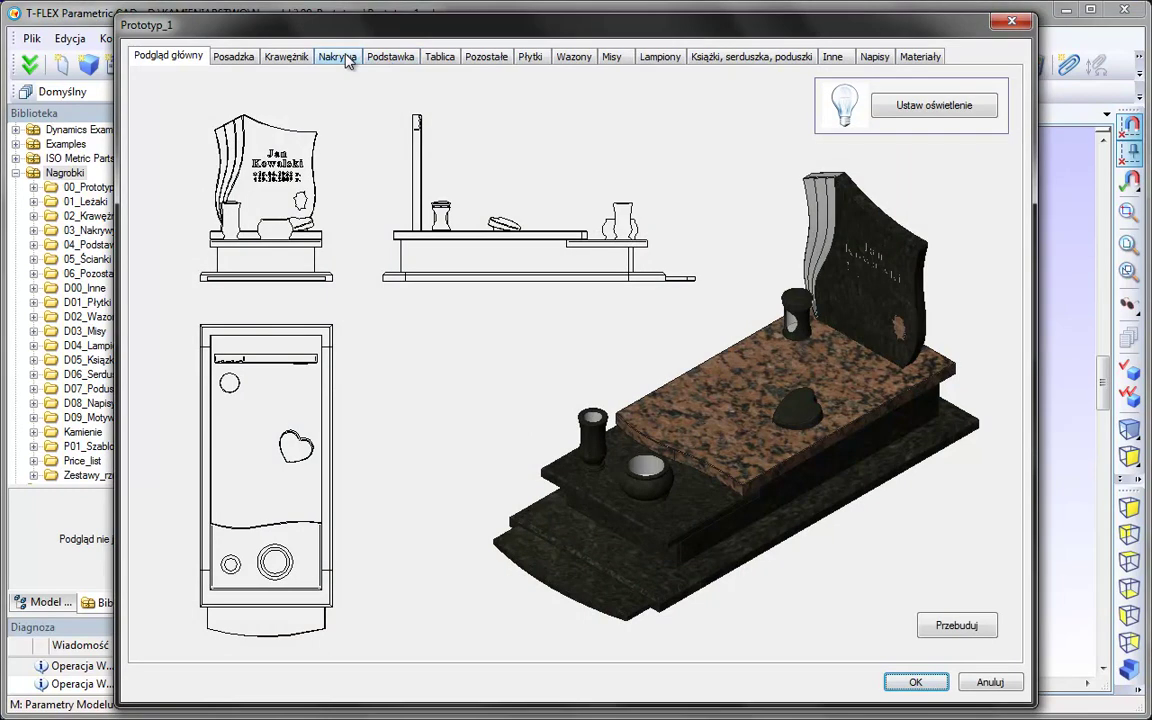
# Switch the headstone shape to Typ_002, add a book without a base, and remove the heart
pyautogui.click(439, 57)
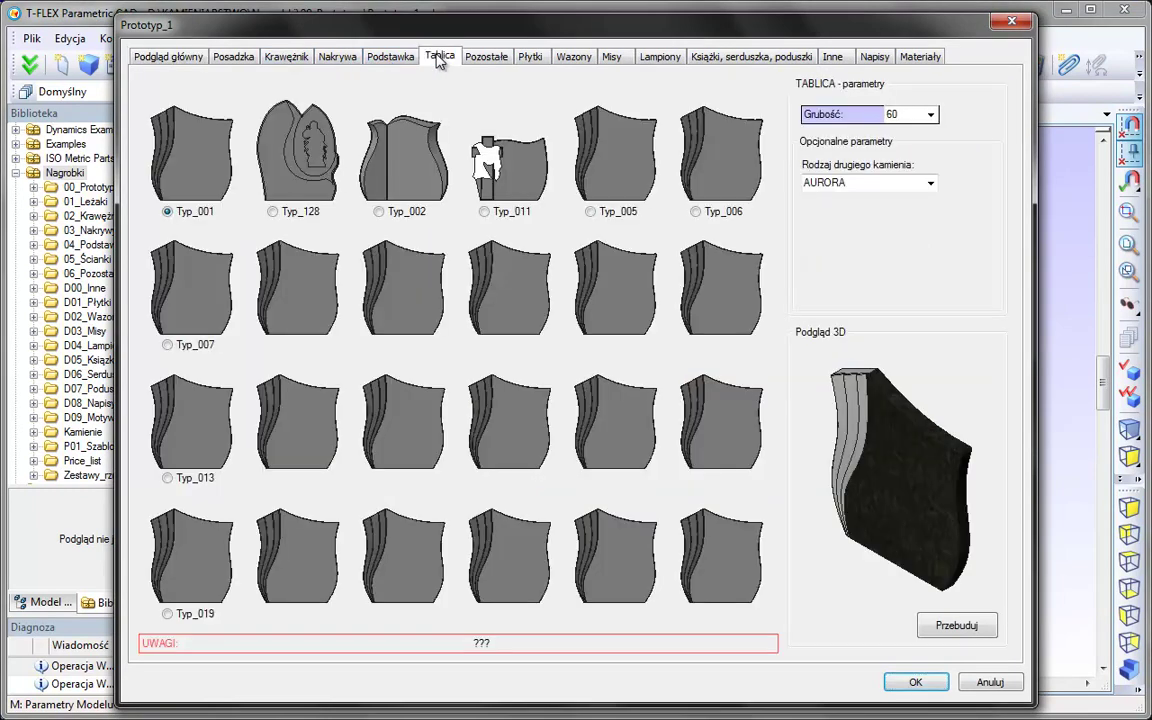
pyautogui.click(379, 211)
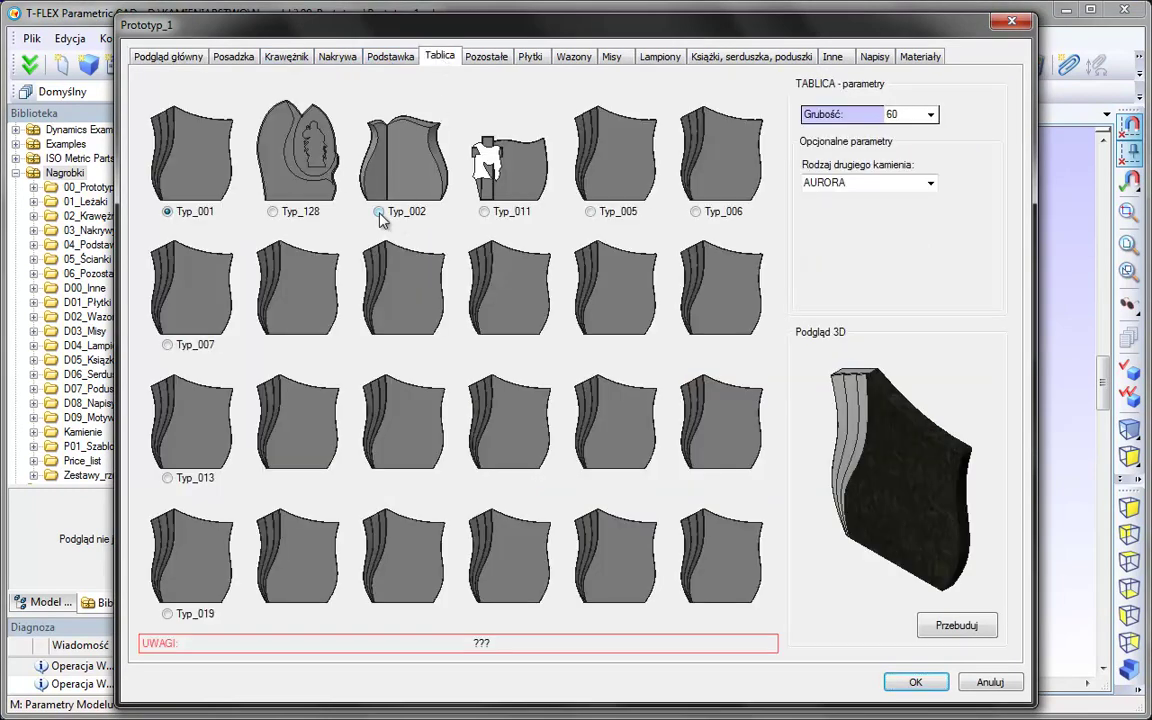
pyautogui.click(757, 60)
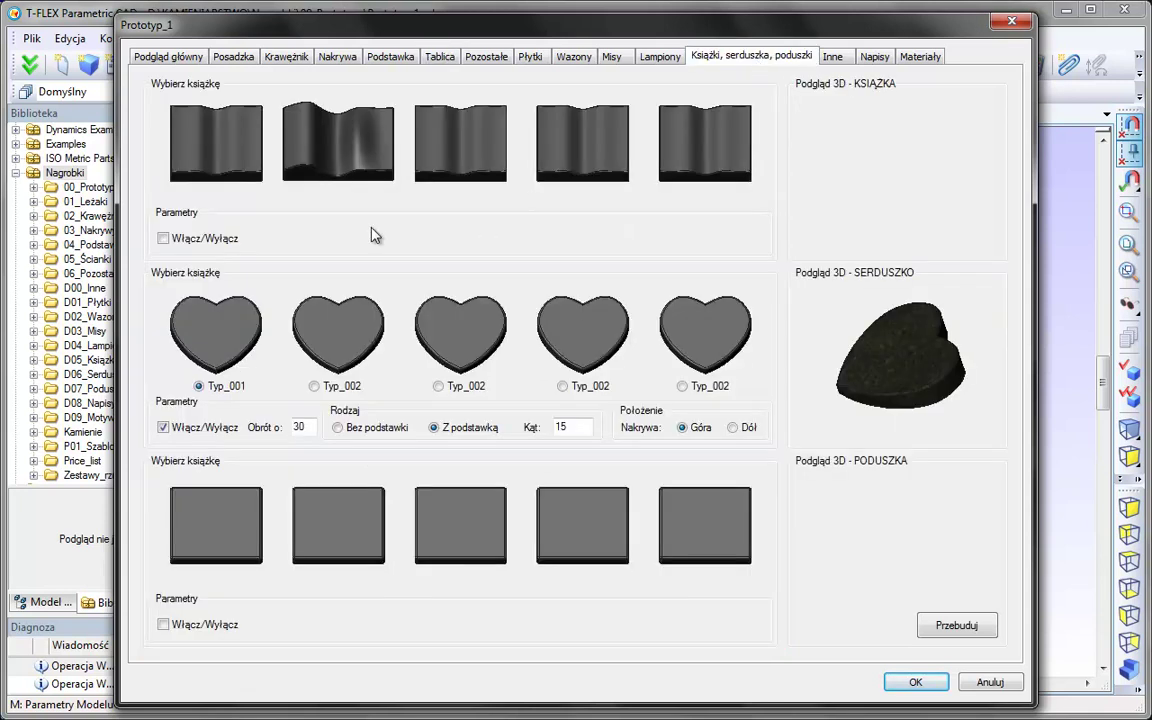
pyautogui.click(184, 240)
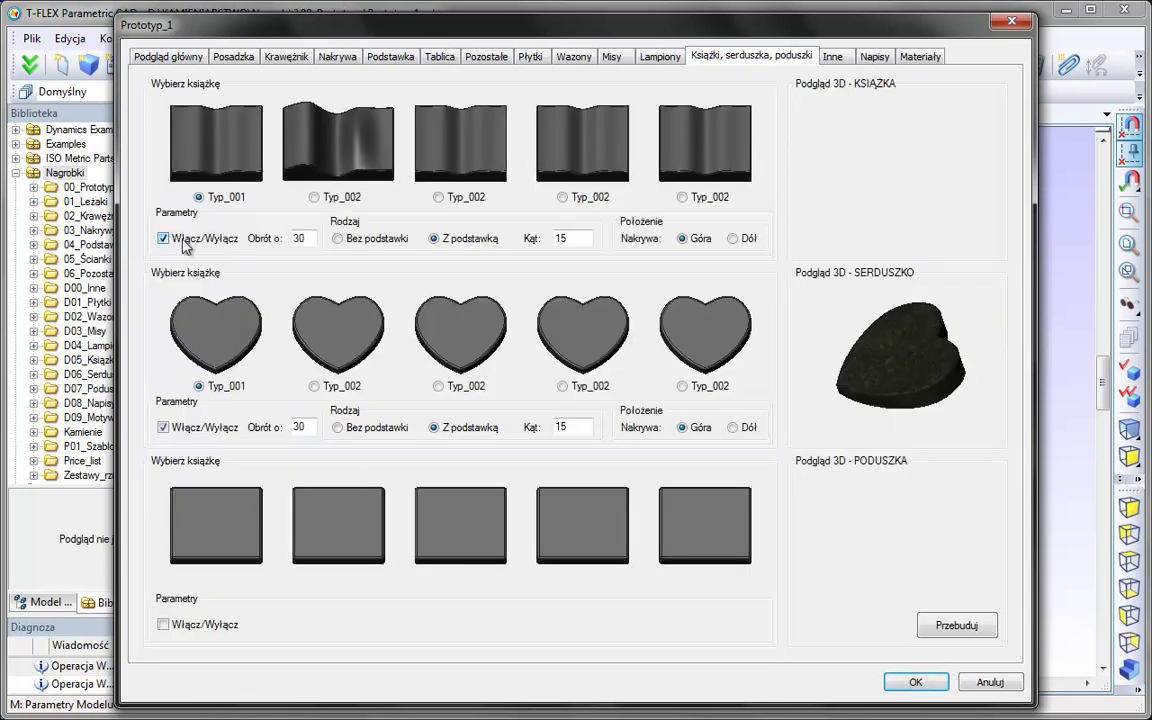
pyautogui.click(338, 238)
pyautogui.click(163, 427)
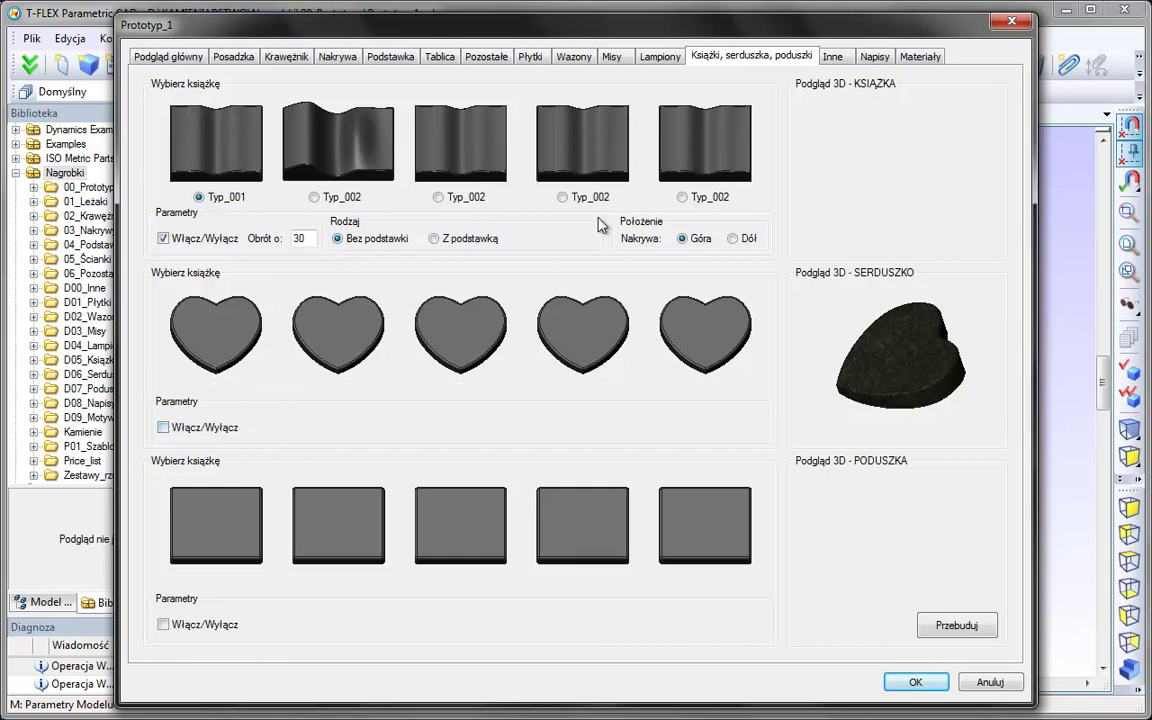
# Replace the rose wall decoration with the octagonal frame on the Inne tab
pyautogui.click(835, 57)
pyautogui.click(158, 511)
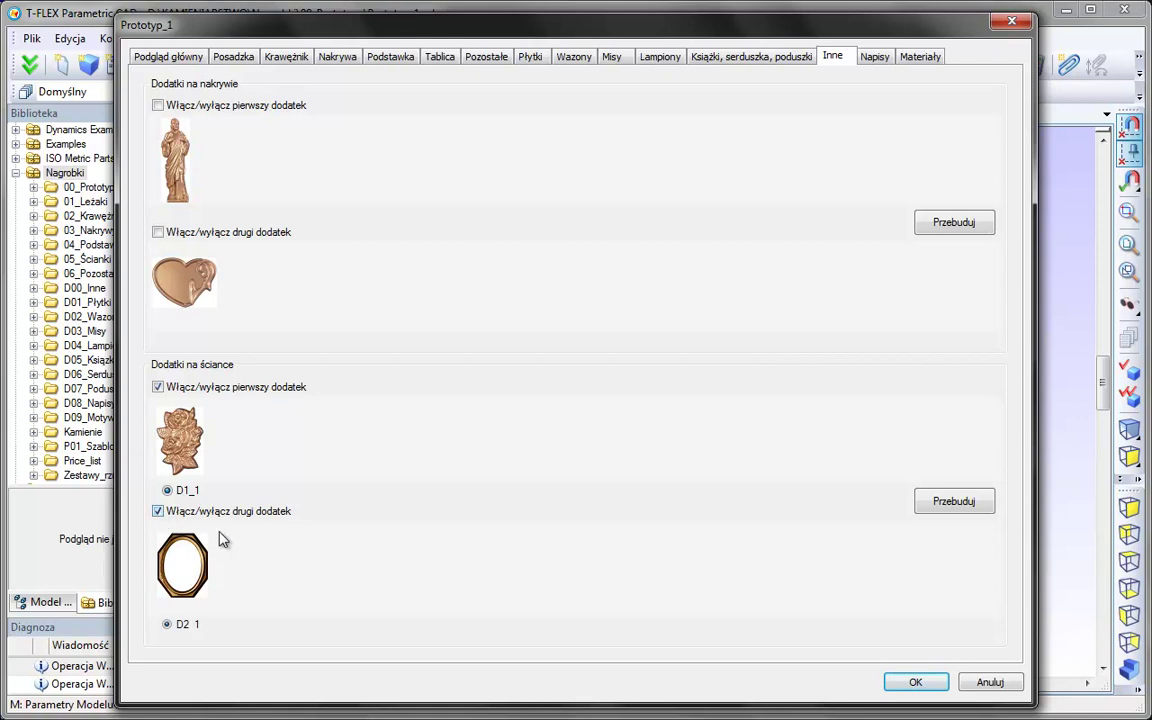
pyautogui.click(158, 387)
# On the Posadzka tab set Długość 1800, Szerokość 950 and Szerokość przód 200
pyautogui.click(246, 60)
pyautogui.doubleClick(866, 116)
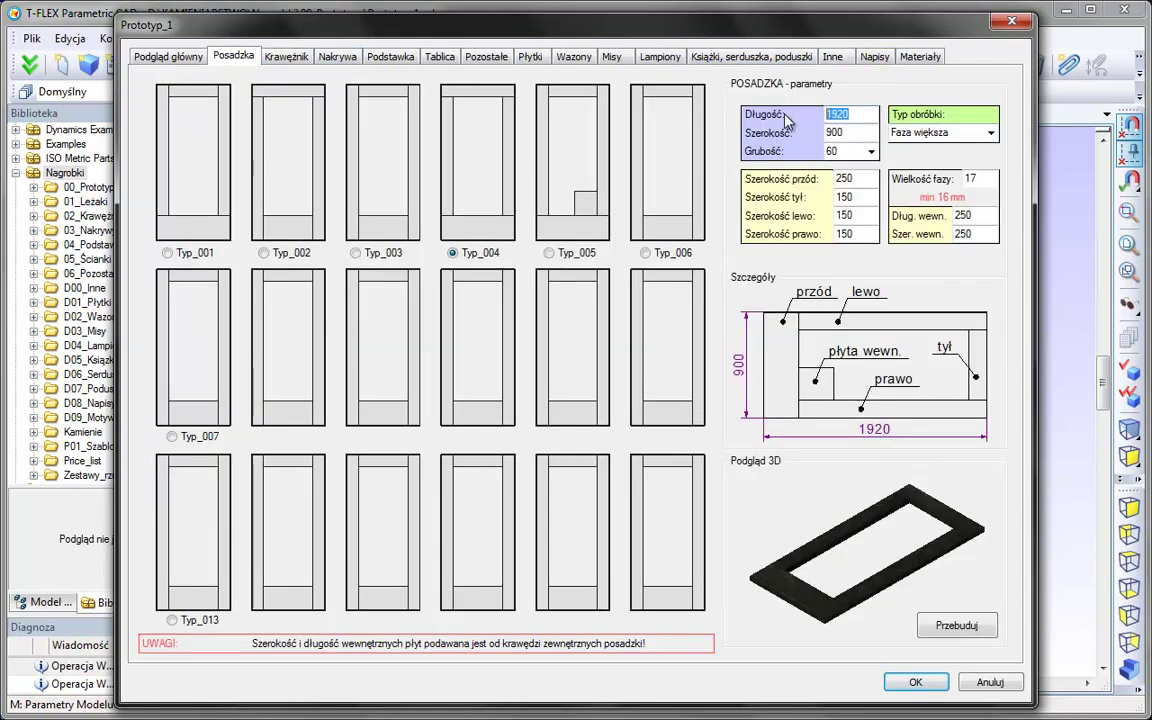
pyautogui.write('1800')
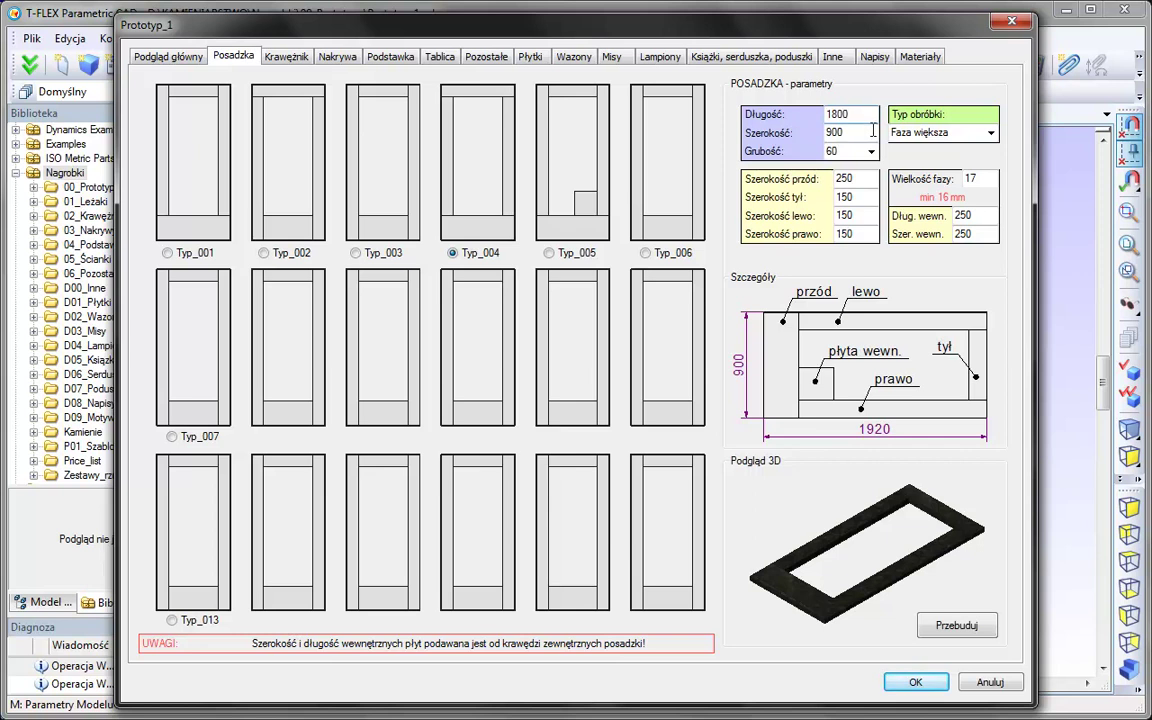
pyautogui.doubleClick(866, 133)
pyautogui.write('950')
pyautogui.doubleClick(859, 183)
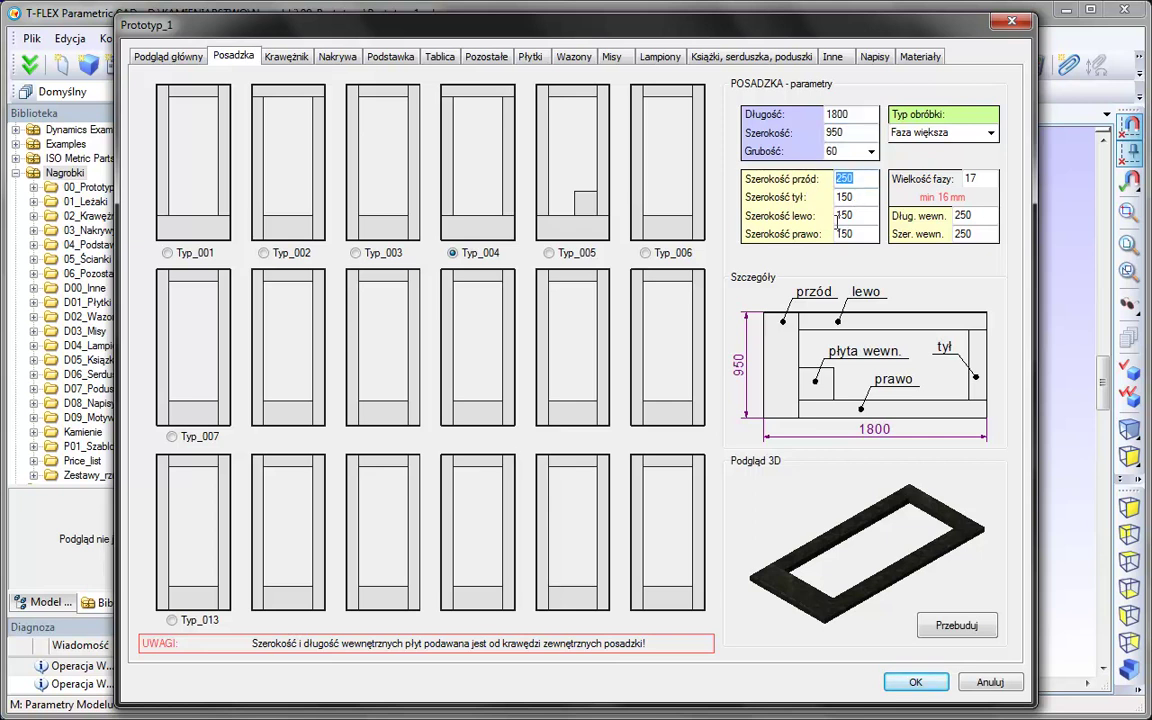
pyautogui.write('200')
# Set the cover slab's front overhang to 125 and give its base a Ćwierćwałek edge
pyautogui.click(332, 56)
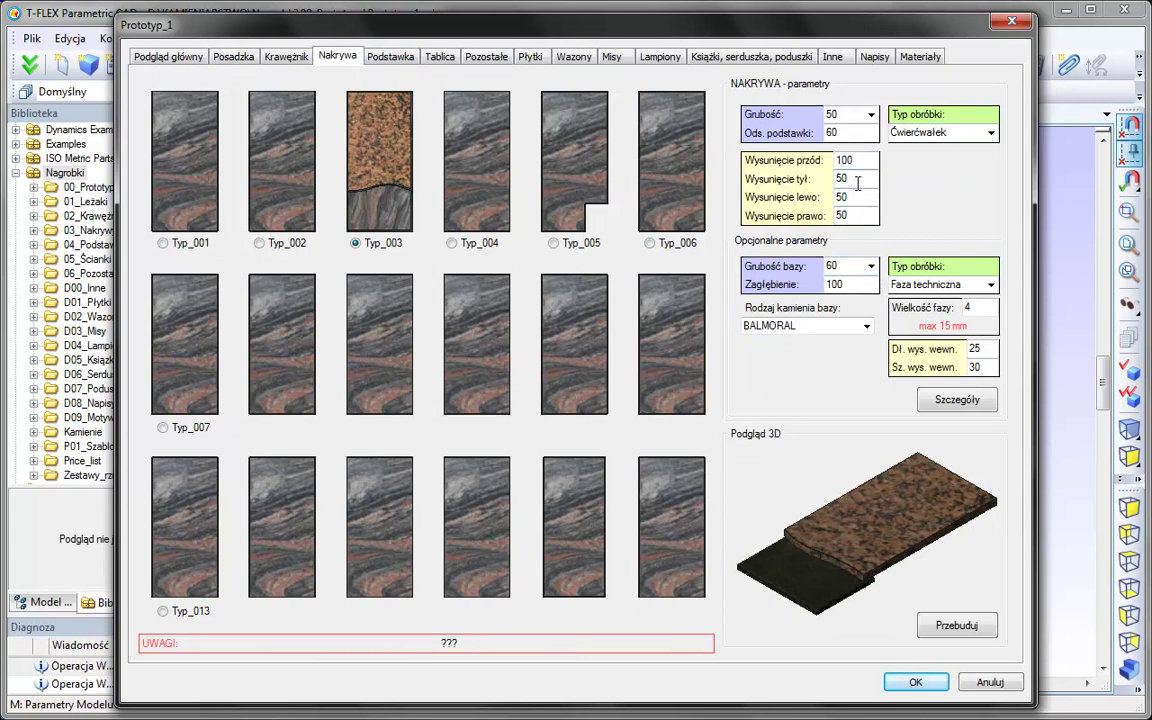
pyautogui.write('125')
pyautogui.click(993, 288)
pyautogui.click(925, 337)
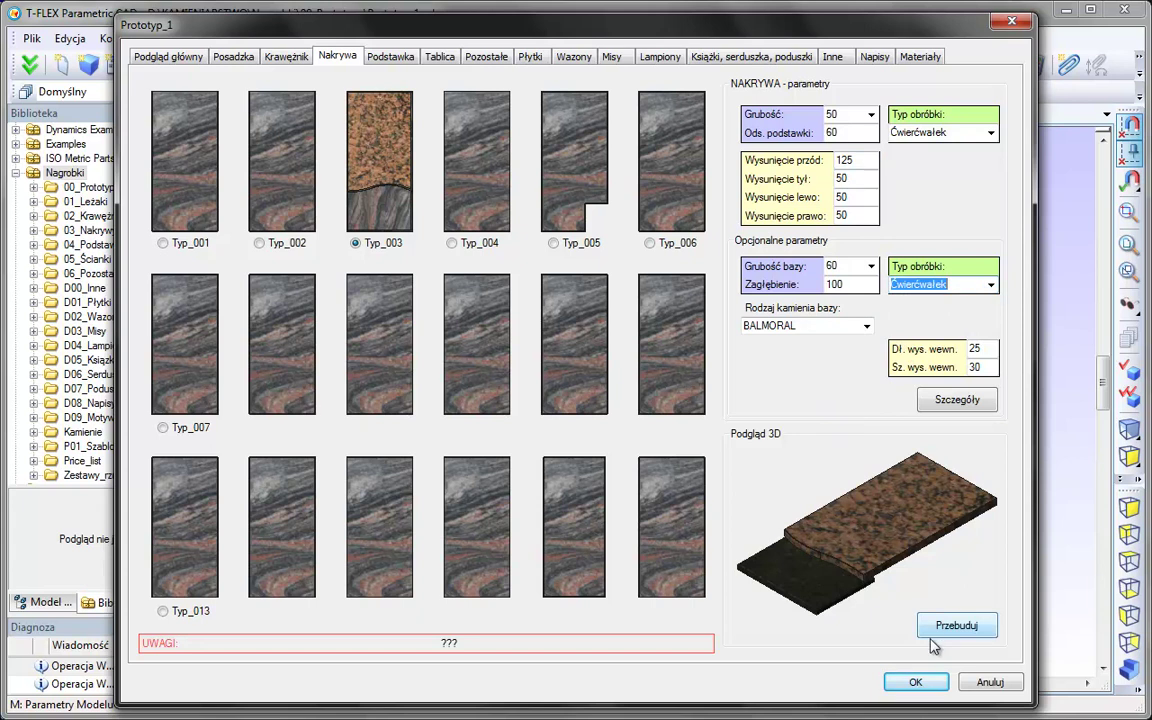
# Review the cover slab's overall dimensions in the Szczegóły preview
pyautogui.click(955, 400)
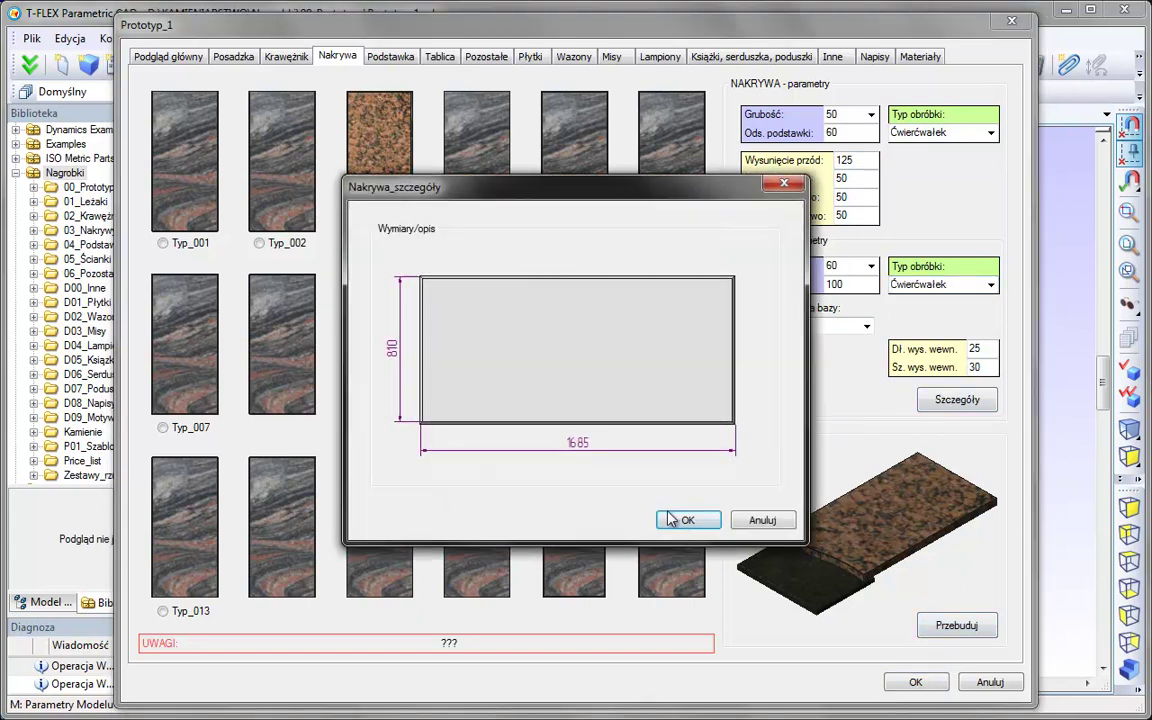
pyautogui.click(687, 522)
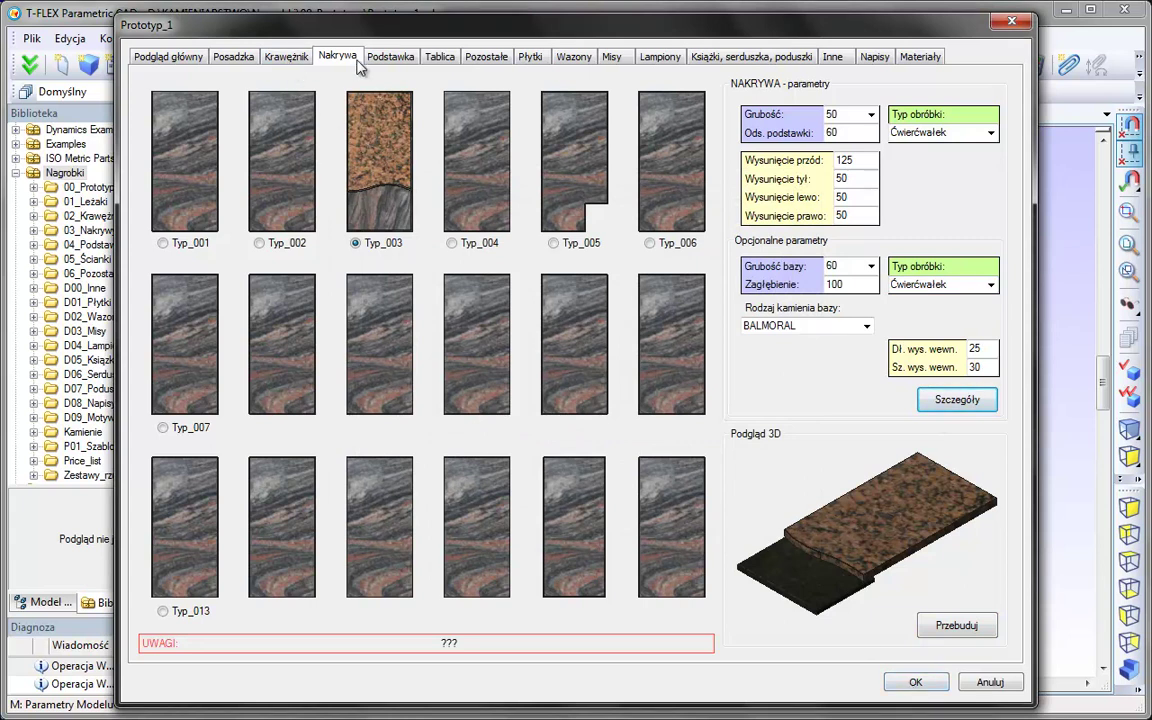
pyautogui.click(388, 58)
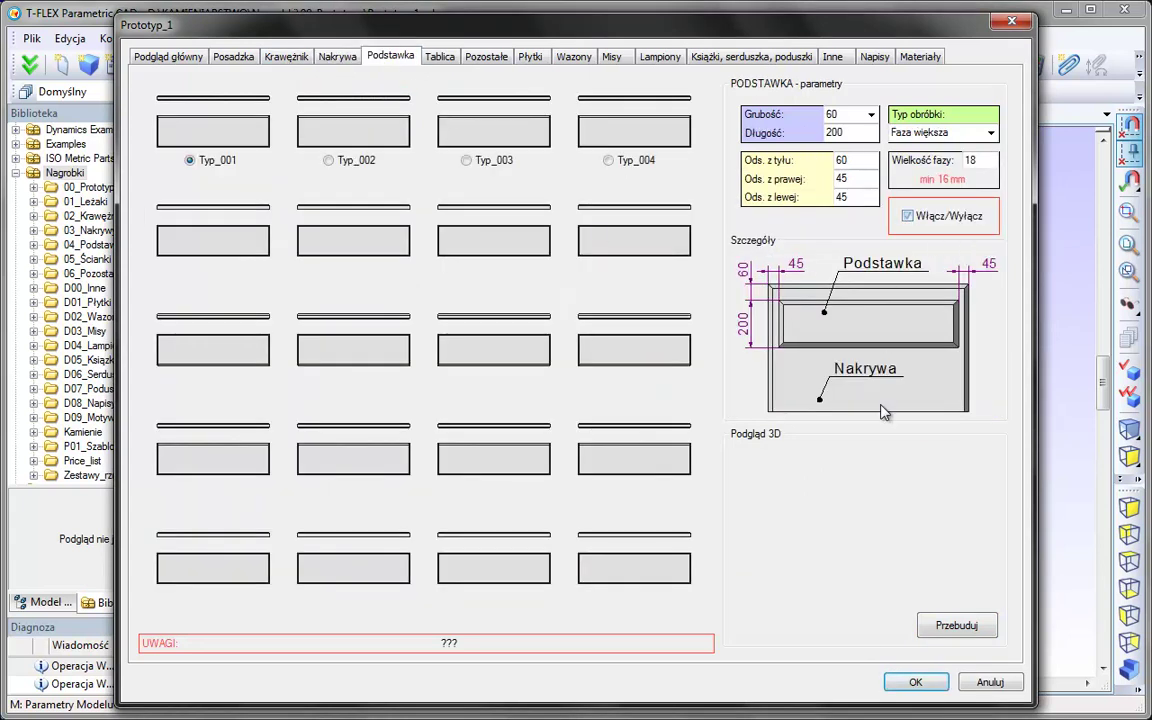
# Make the stand 50 thick with a Ćwierćwałek edge, 40 back offset and 60 right offset
pyautogui.click(858, 114)
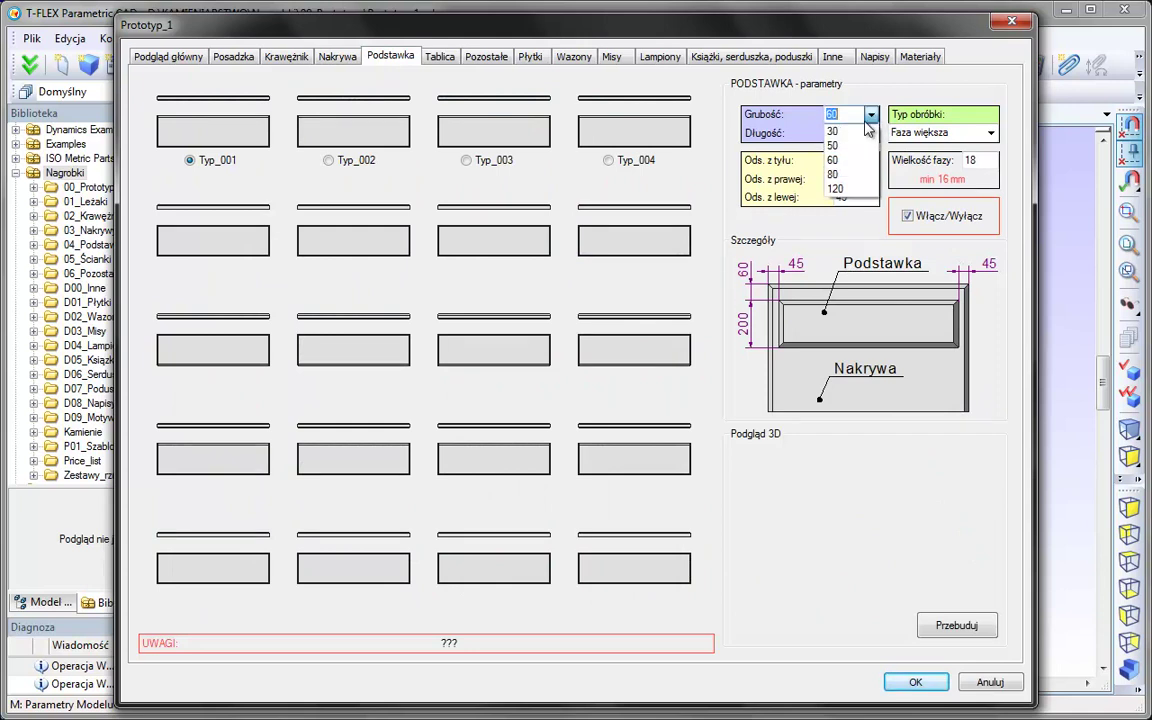
pyautogui.click(856, 147)
pyautogui.click(896, 132)
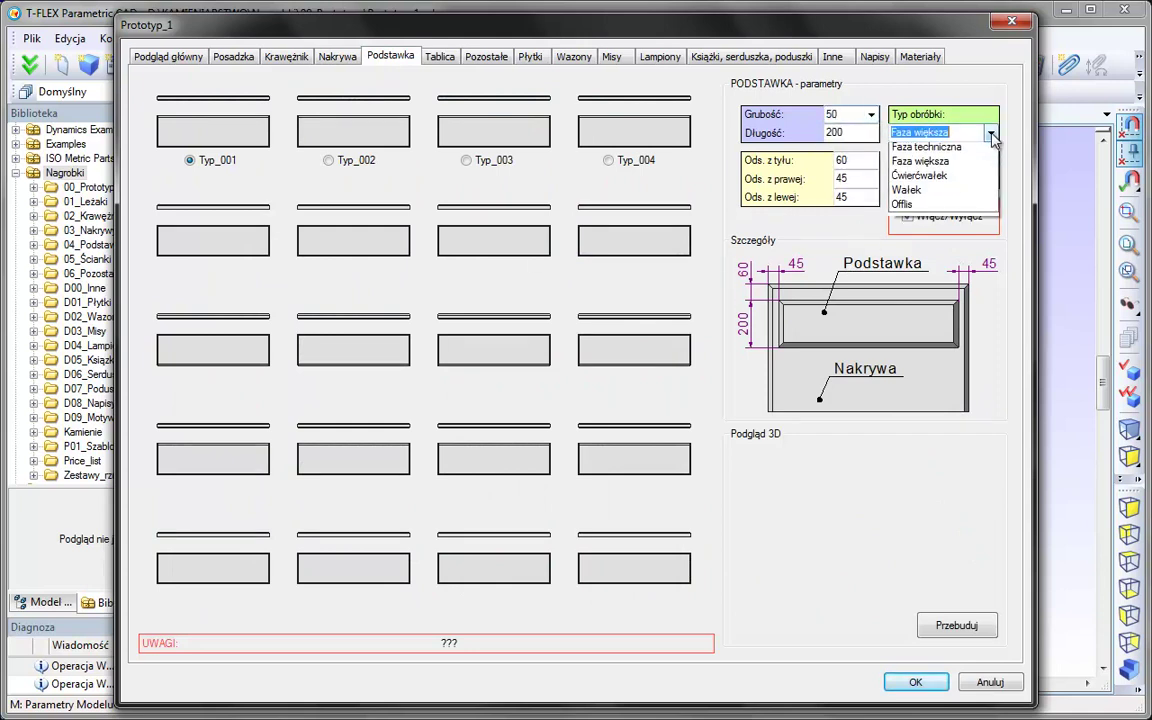
pyautogui.click(908, 179)
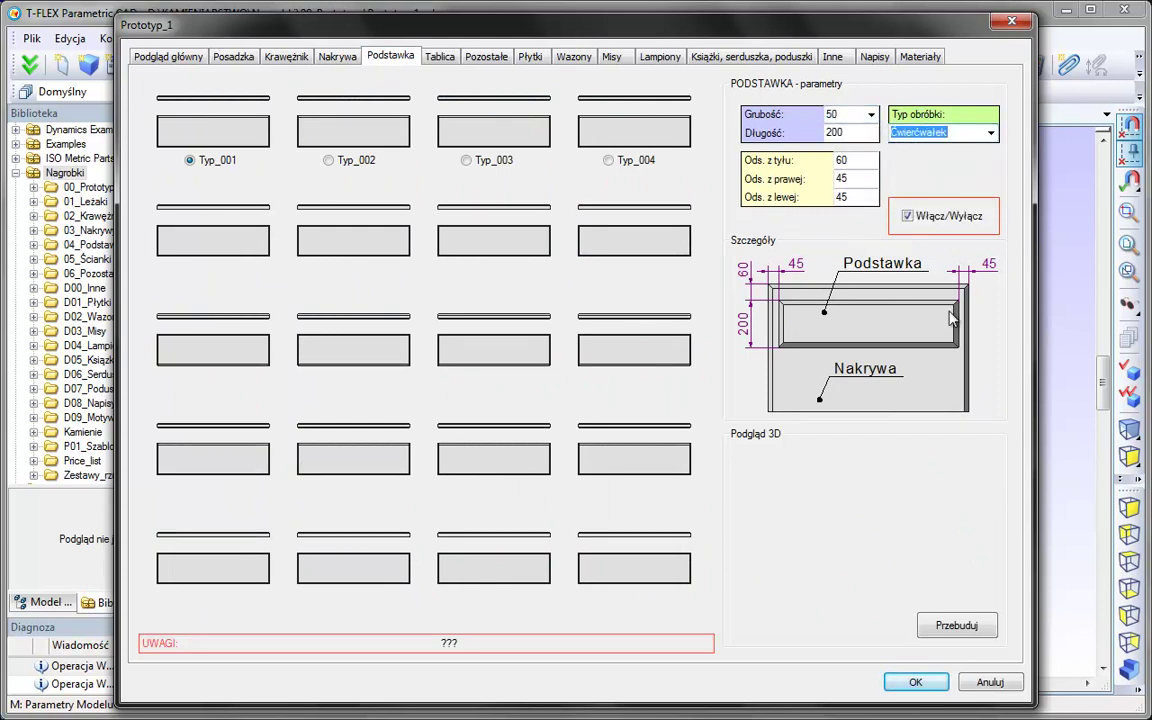
pyautogui.press('Tab')
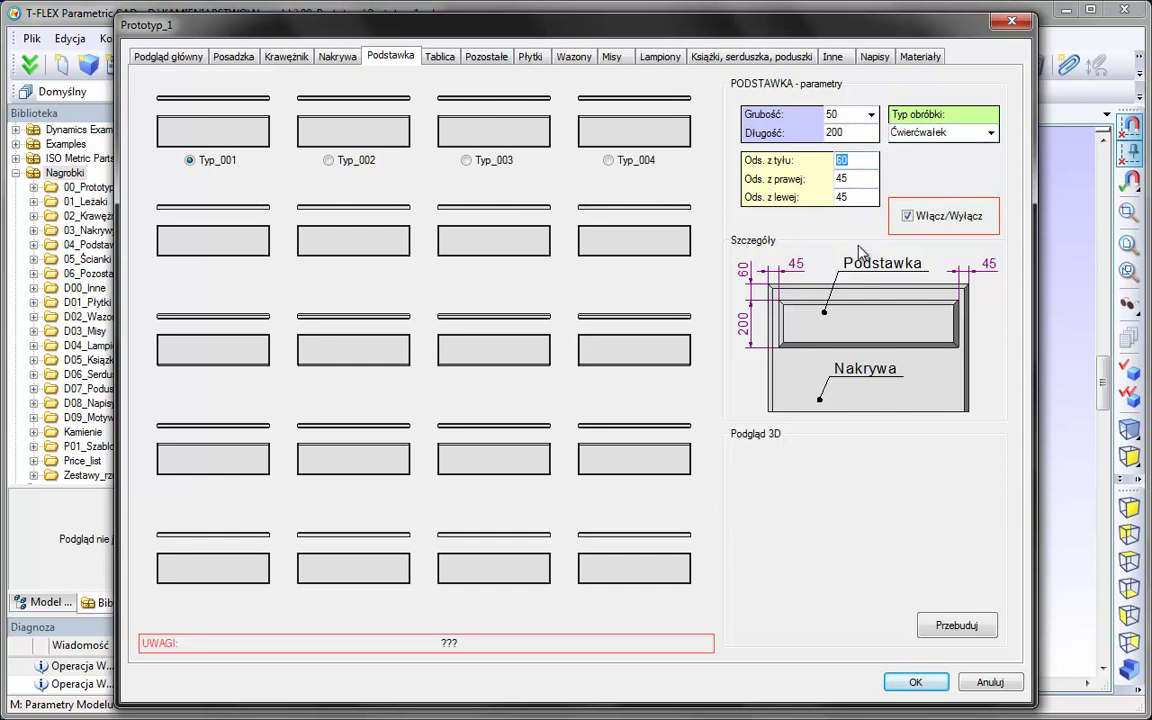
pyautogui.write('40')
pyautogui.press('Tab')
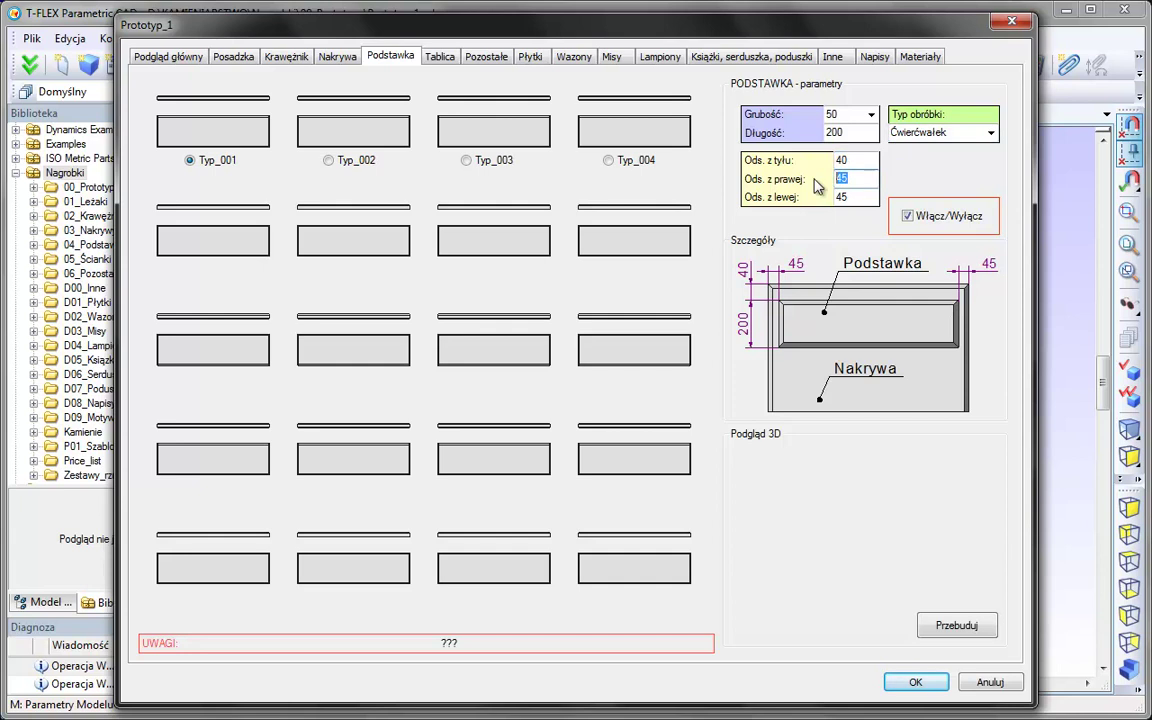
pyautogui.write('60')
pyautogui.press('Tab')
# Enter the 60 left offset, apply the parameters and regenerate the tombstone
pyautogui.write('60')
pyautogui.click(915, 681)
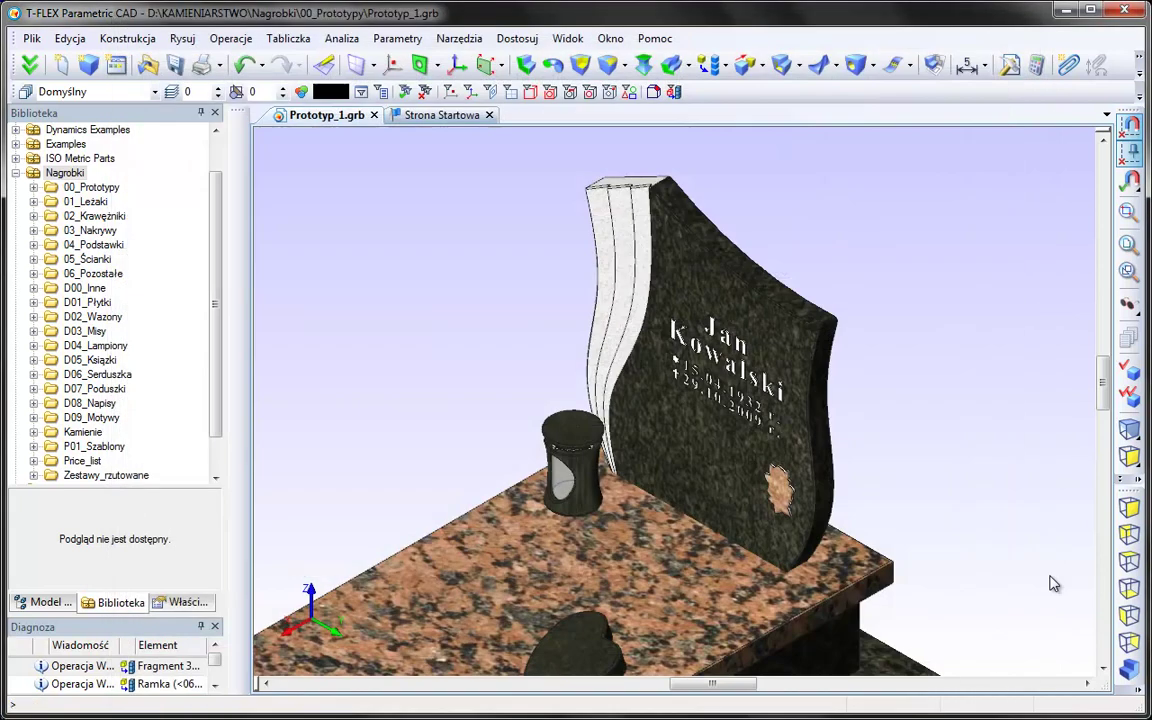
pyautogui.click(1129, 369)
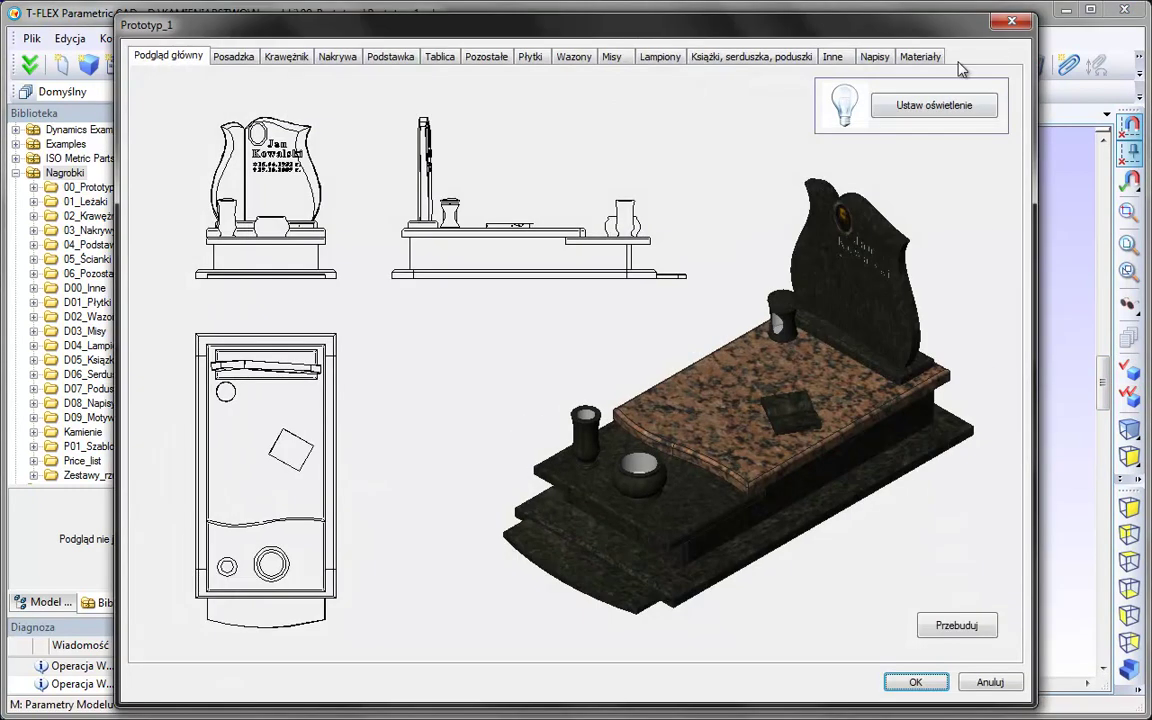
# Change the tombstone stone to Balmoral granite and display the model's work planes
pyautogui.click(919, 55)
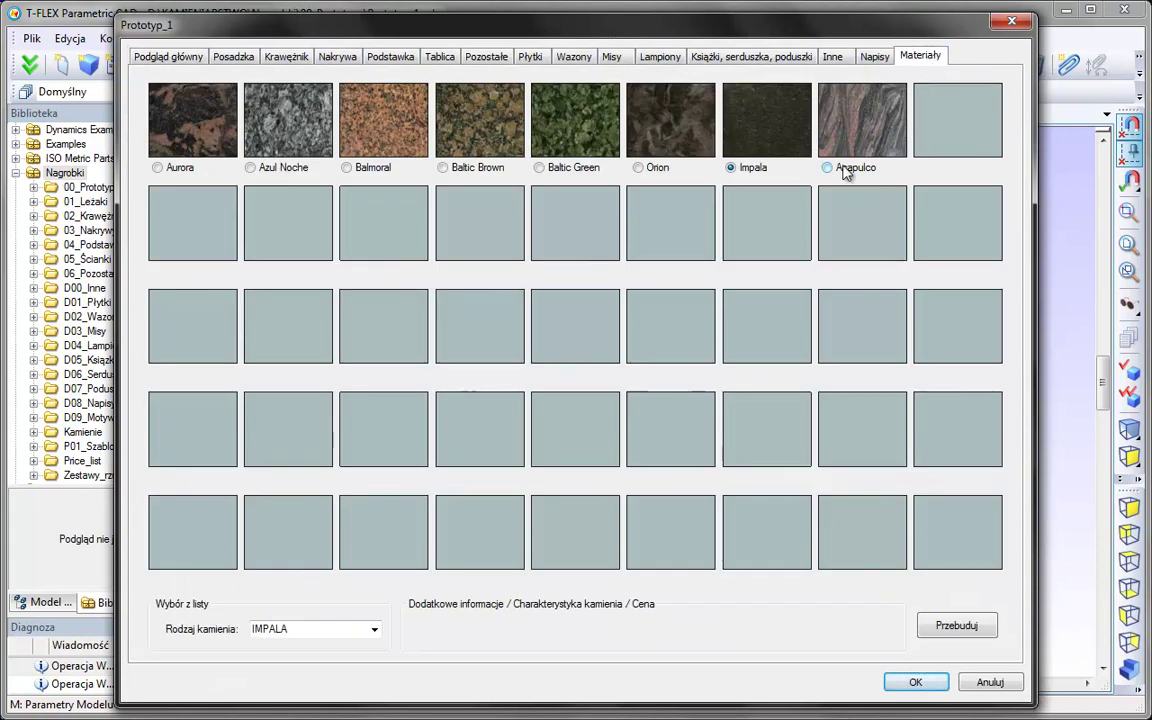
pyautogui.click(347, 167)
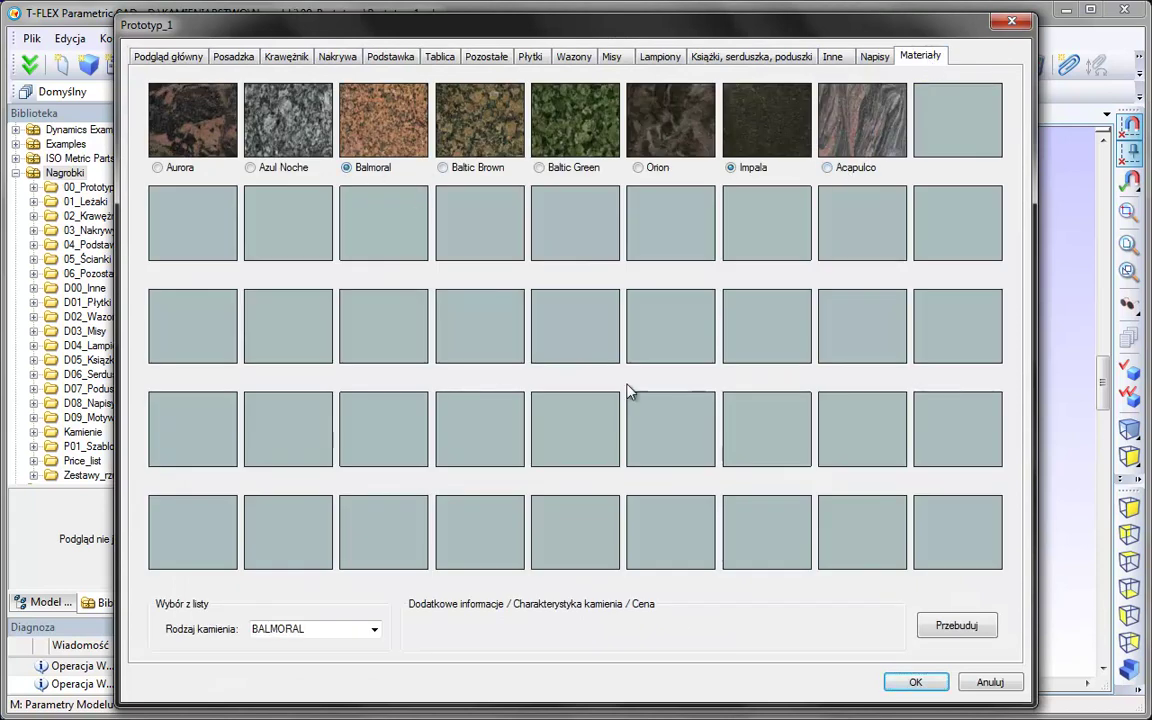
pyautogui.click(912, 681)
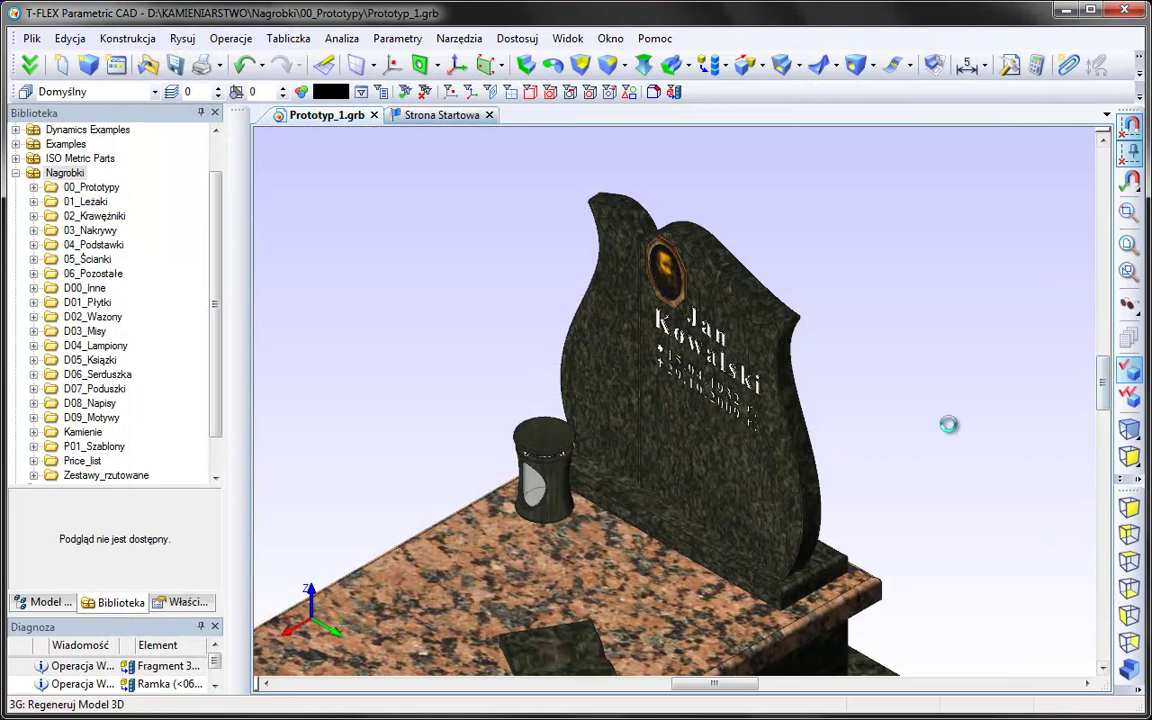
pyautogui.rightClick(920, 362)
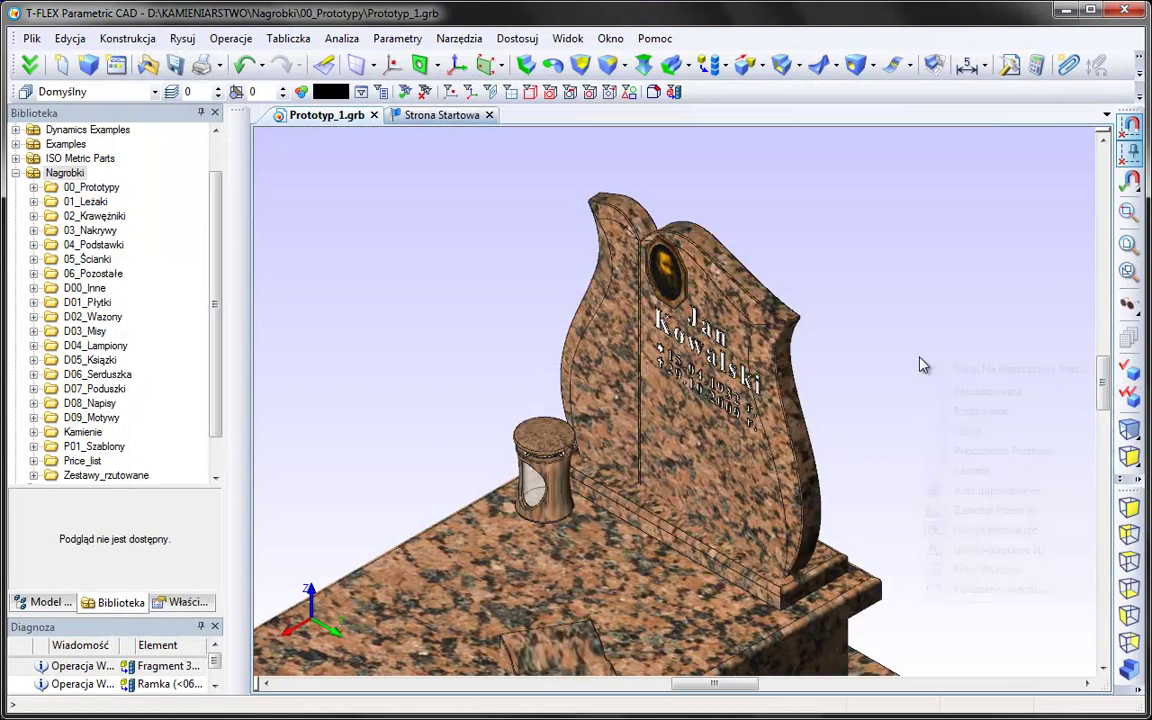
pyautogui.click(933, 368)
# Drag the Napis inscription and Zdjęcie photo lower on the Ścianka Lewa front plane
pyautogui.doubleClick(55, 206)
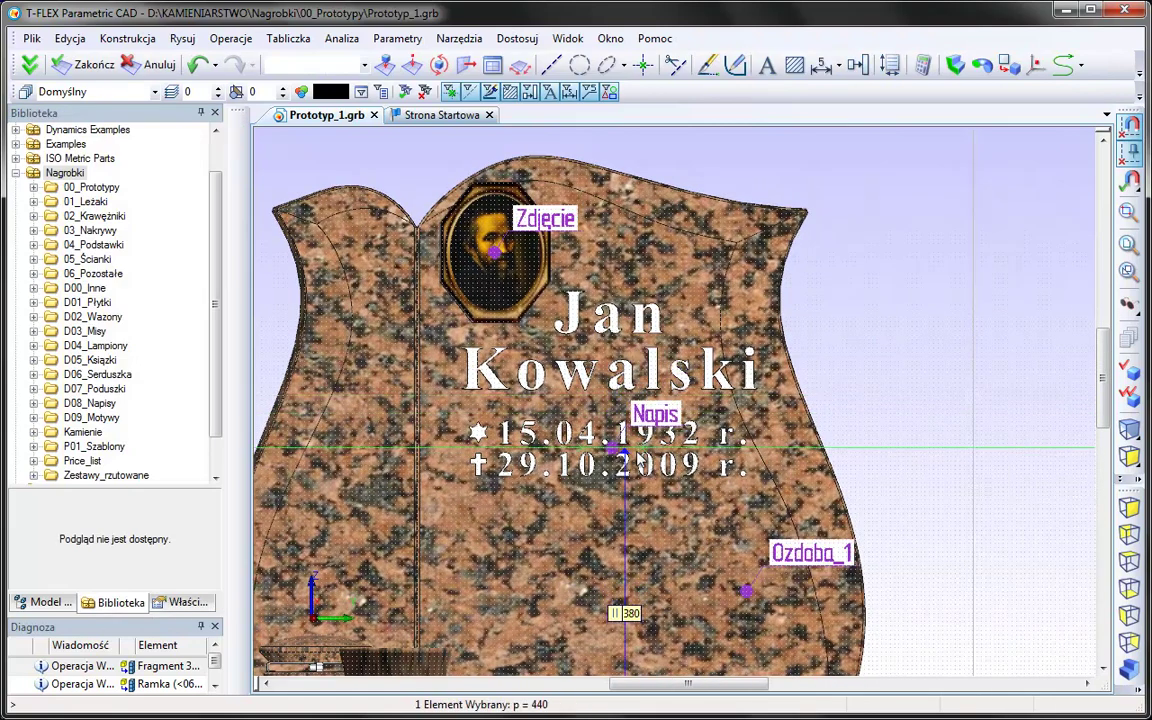
pyautogui.moveTo(628, 400); pyautogui.dragTo(628, 473)
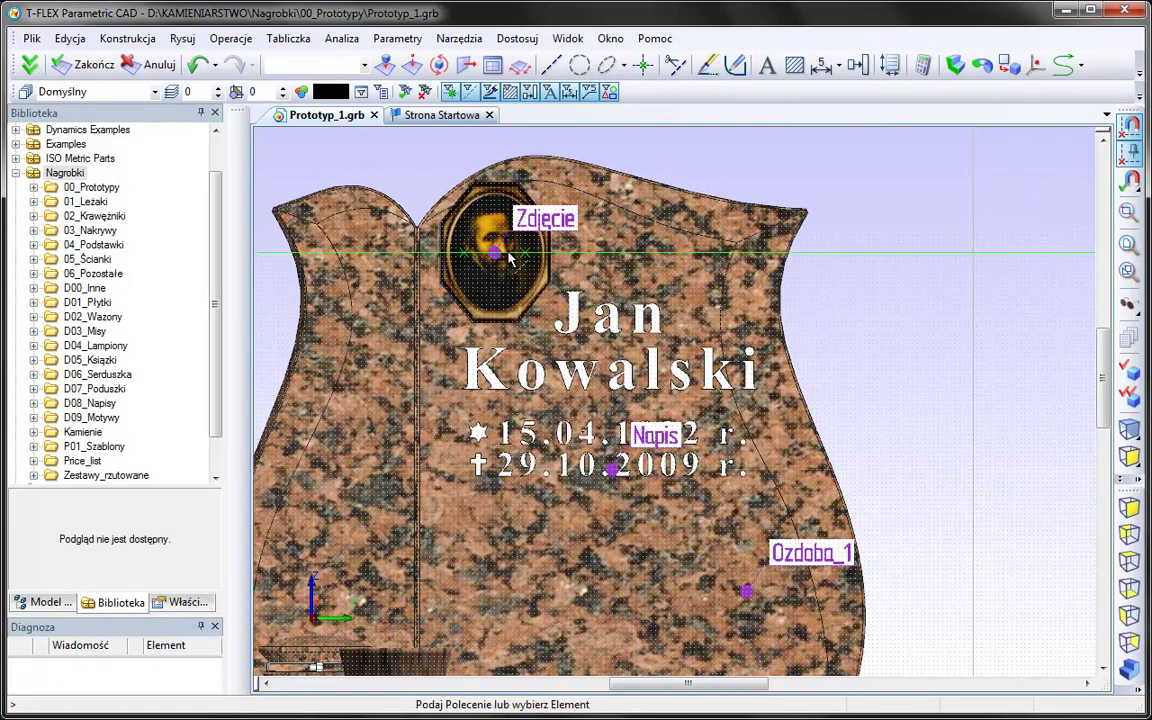
pyautogui.moveTo(500, 268)
pyautogui.mouseDown()
pyautogui.moveTo(500, 298)
pyautogui.moveTo(504, 284)
pyautogui.mouseUp()
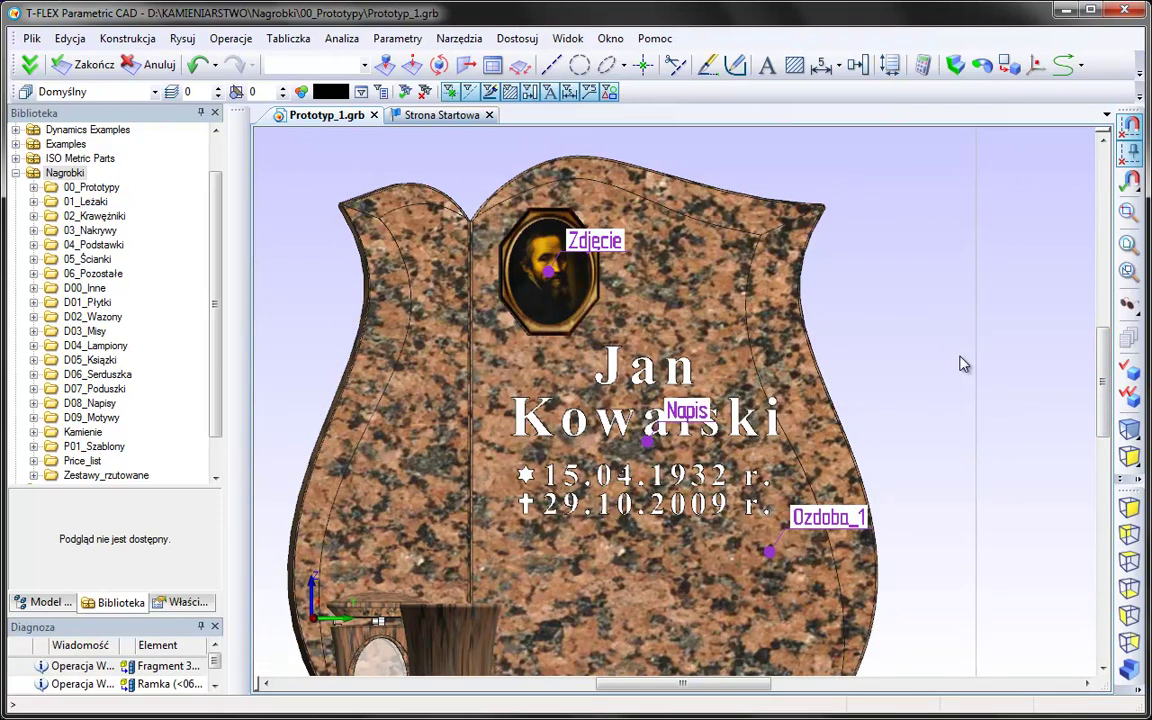
pyautogui.click(88, 64)
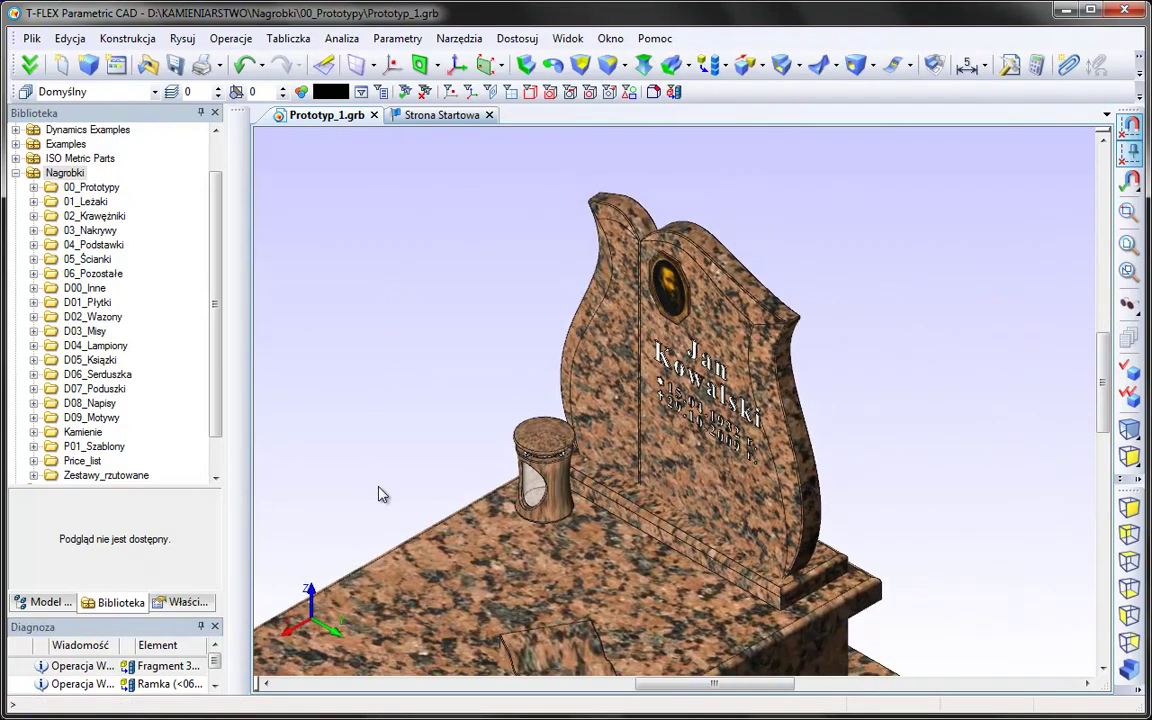
# Zoom out and pan to frame the whole granite grave, then reopen Parametry Modelu with Ctrl+P
pyautogui.scroll(-3, 418, 497)
pyautogui.moveTo(500, 400); pyautogui.dragTo(650, 249, button='middle')
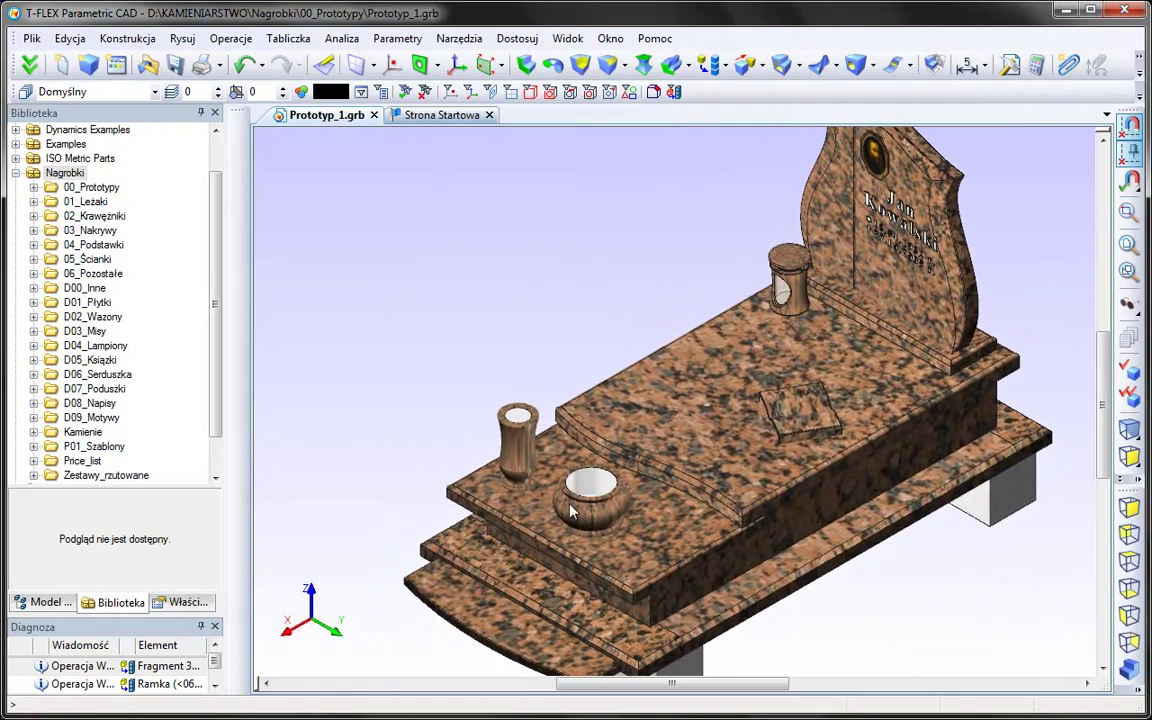
pyautogui.scroll(-3, 503, 560)
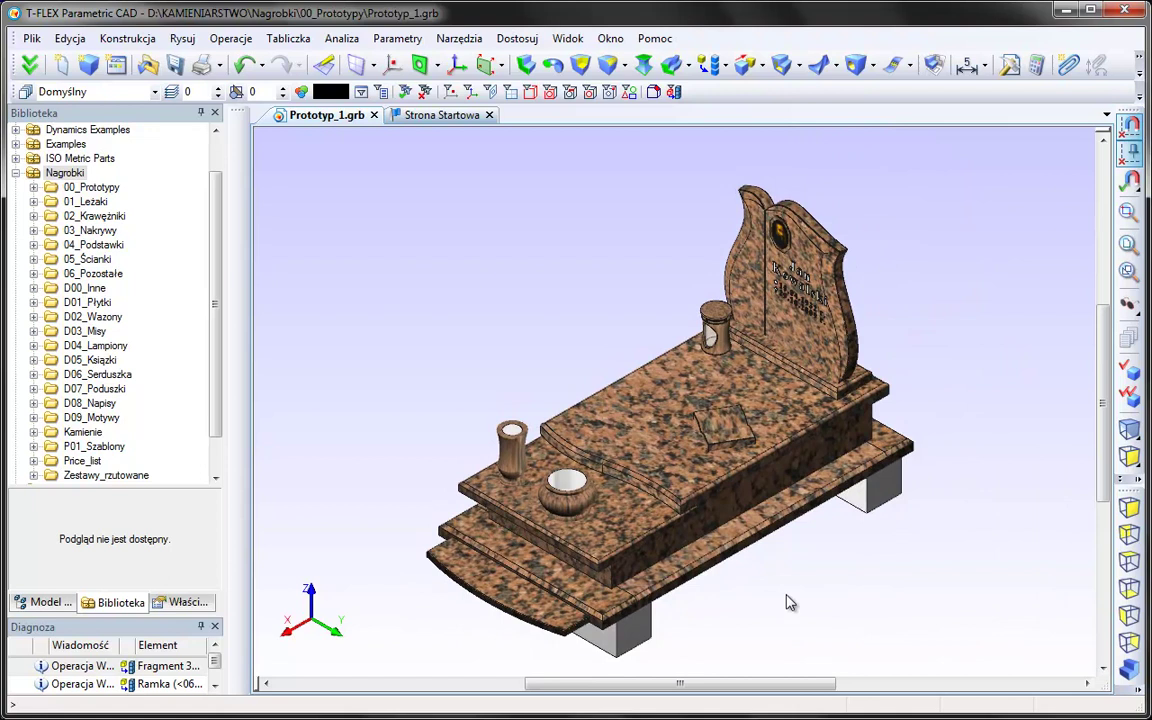
pyautogui.hotkey('ctrl', 'p')
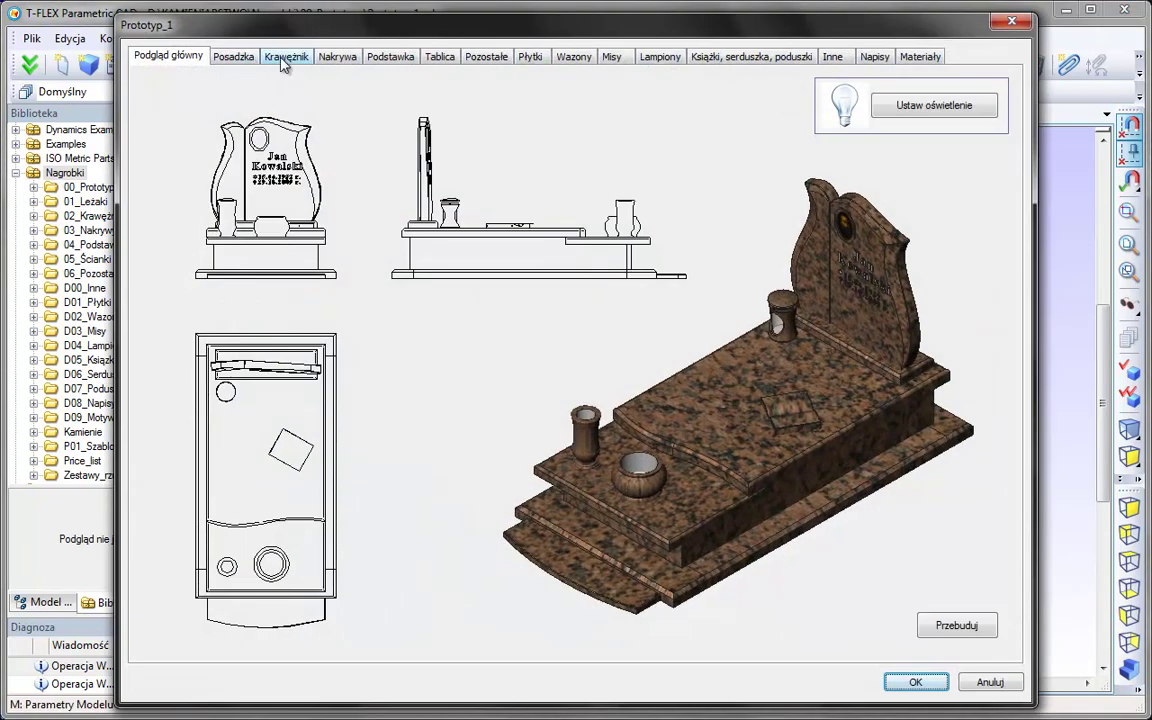
# Change the curb type from Typ_006 to Typ_001
pyautogui.click(338, 58)
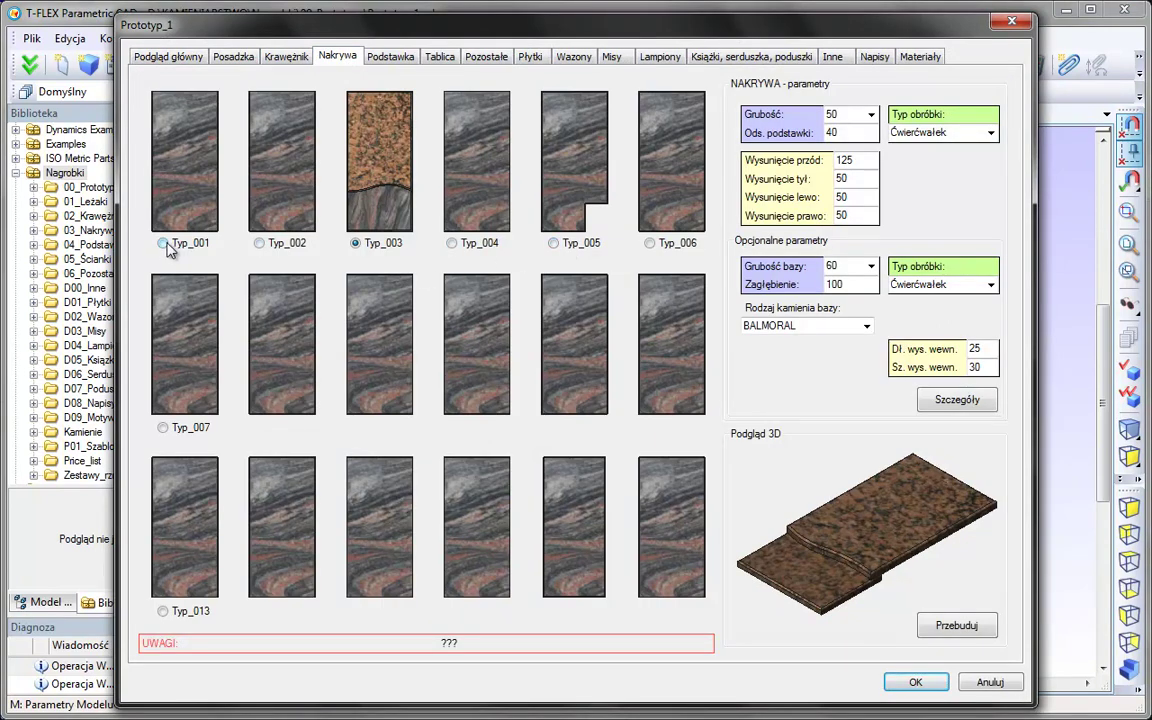
pyautogui.click(234, 58)
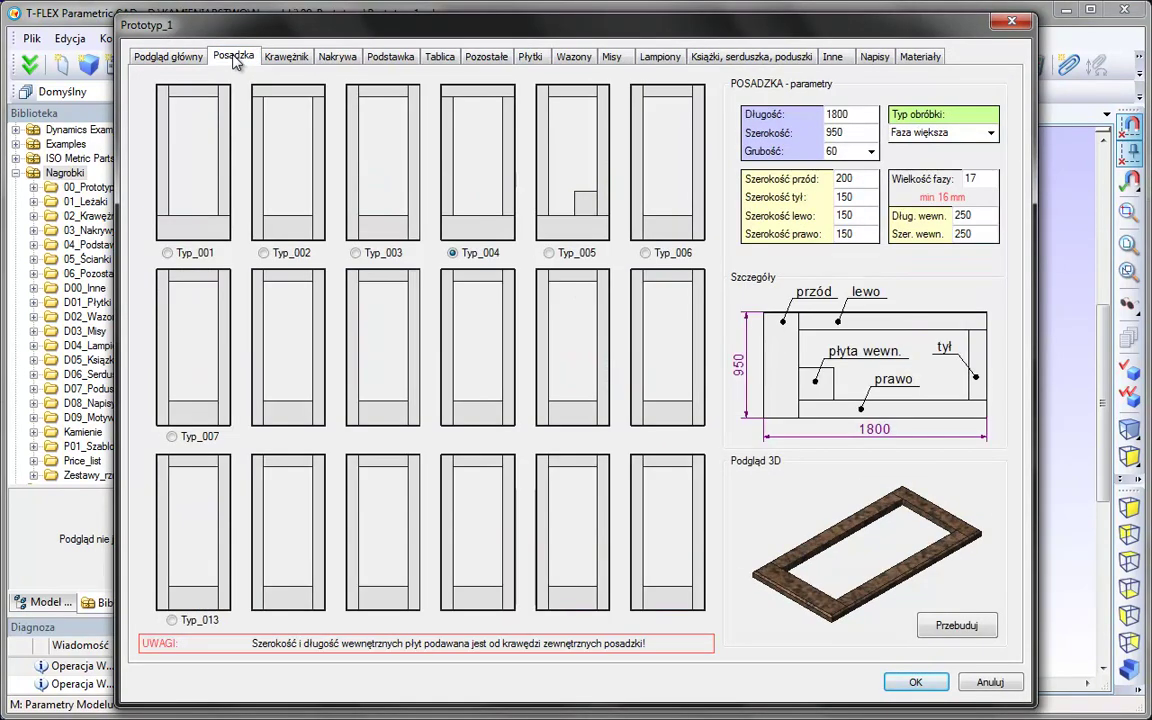
pyautogui.click(168, 253)
pyautogui.click(286, 57)
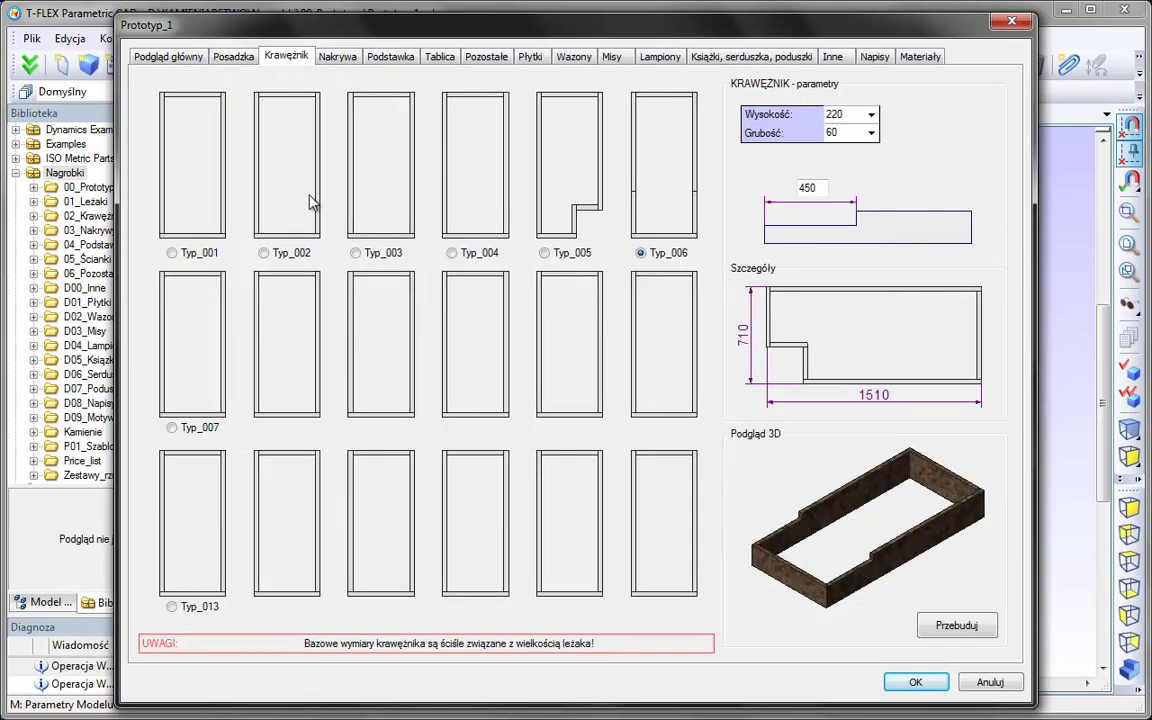
pyautogui.click(188, 256)
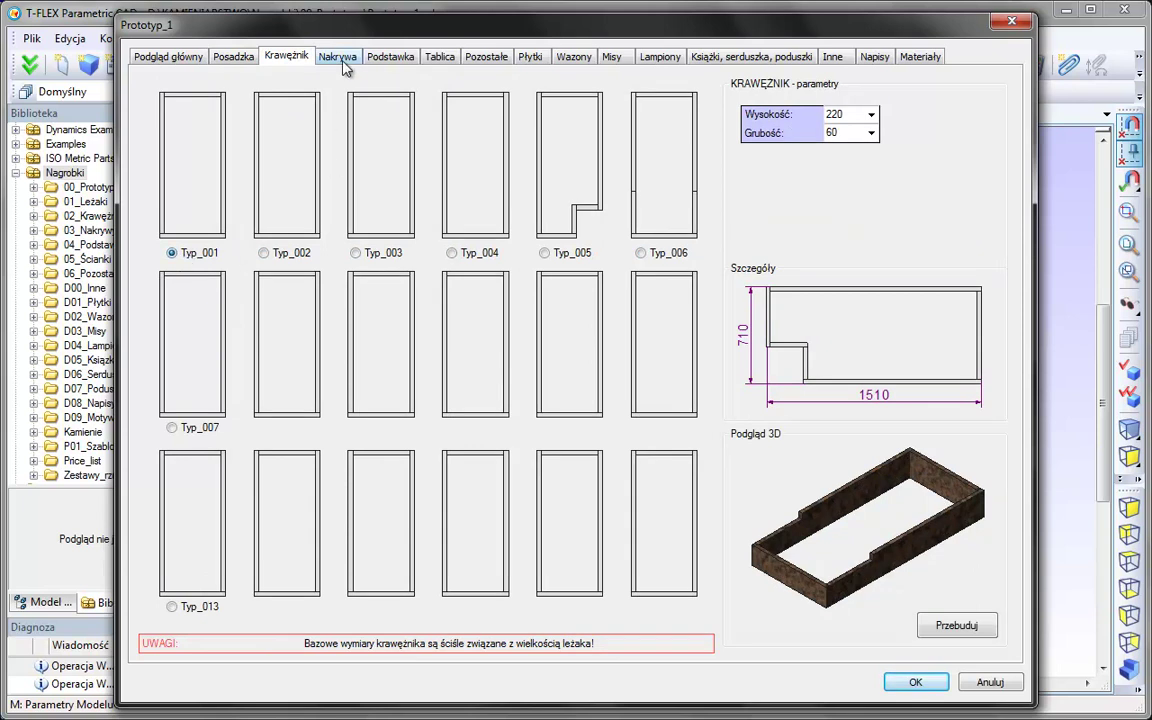
# Switch off the grave lantern on the Lampiony tab
pyautogui.click(656, 60)
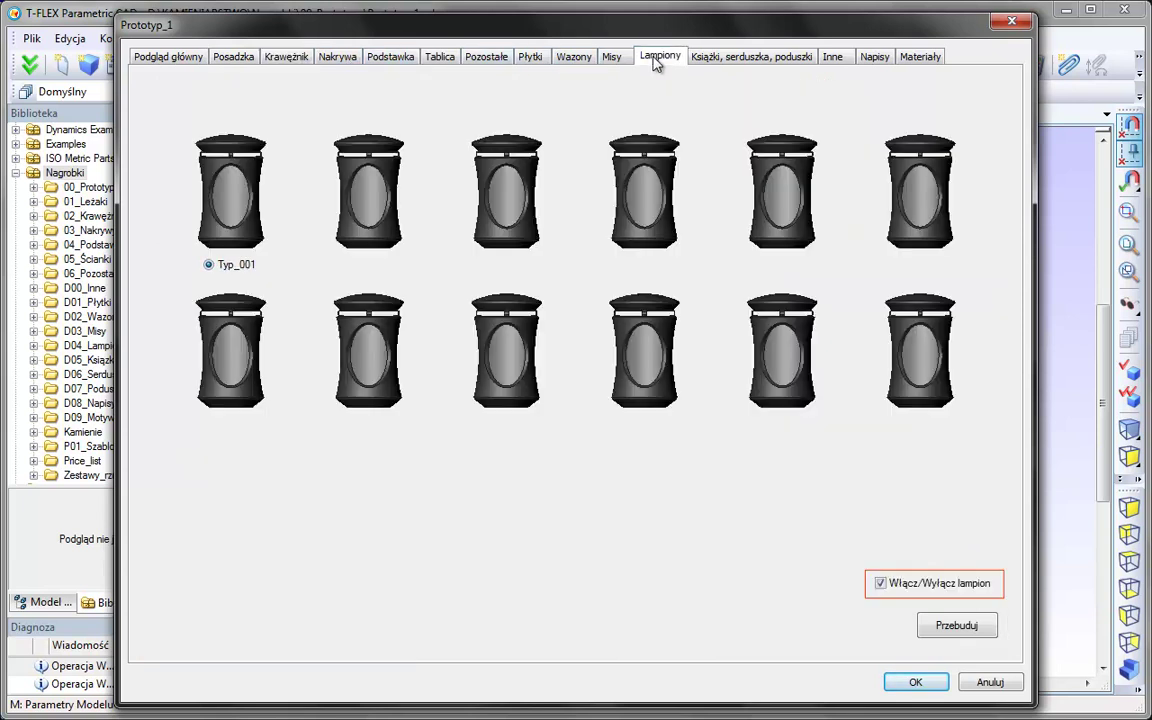
pyautogui.click(881, 584)
pyautogui.click(712, 62)
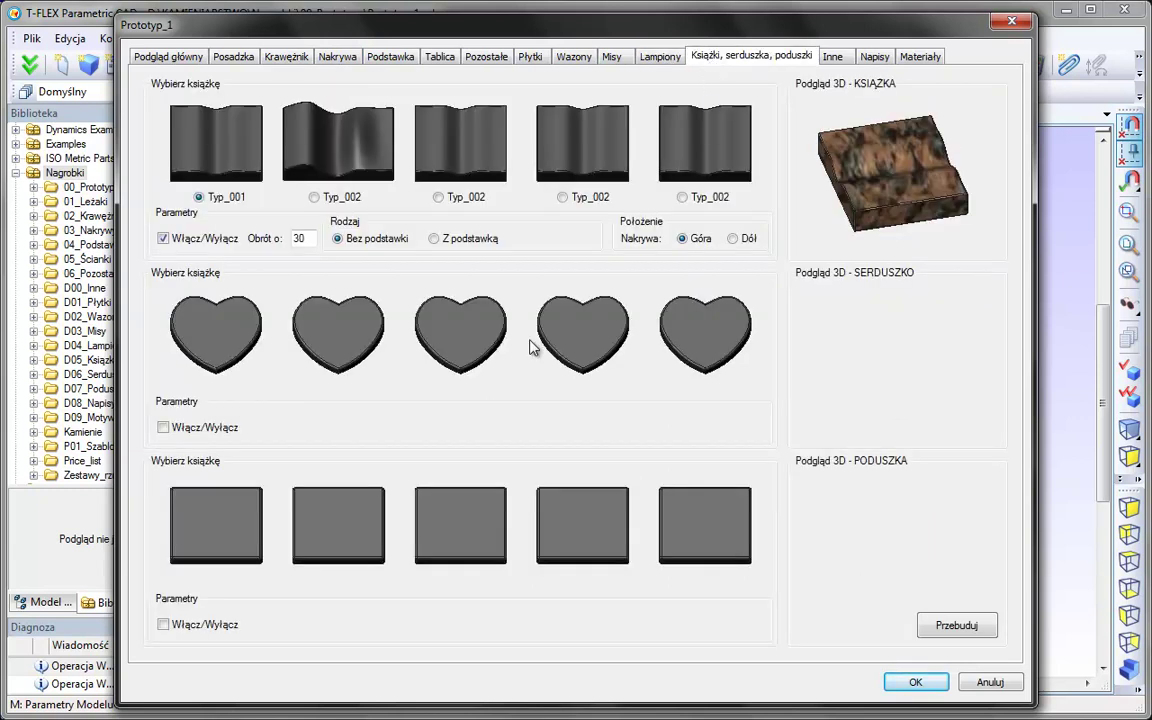
# Swap the book for a pillow, enable the Rama frame without the Ława bench, and apply
pyautogui.click(163, 625)
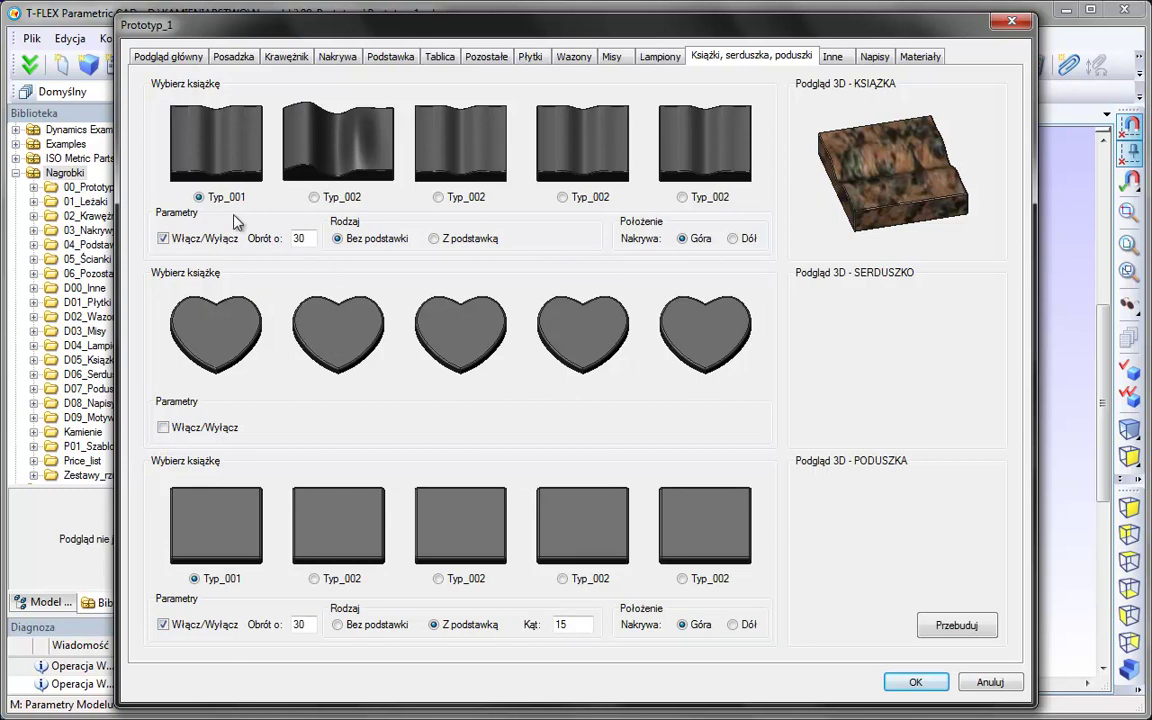
pyautogui.click(163, 238)
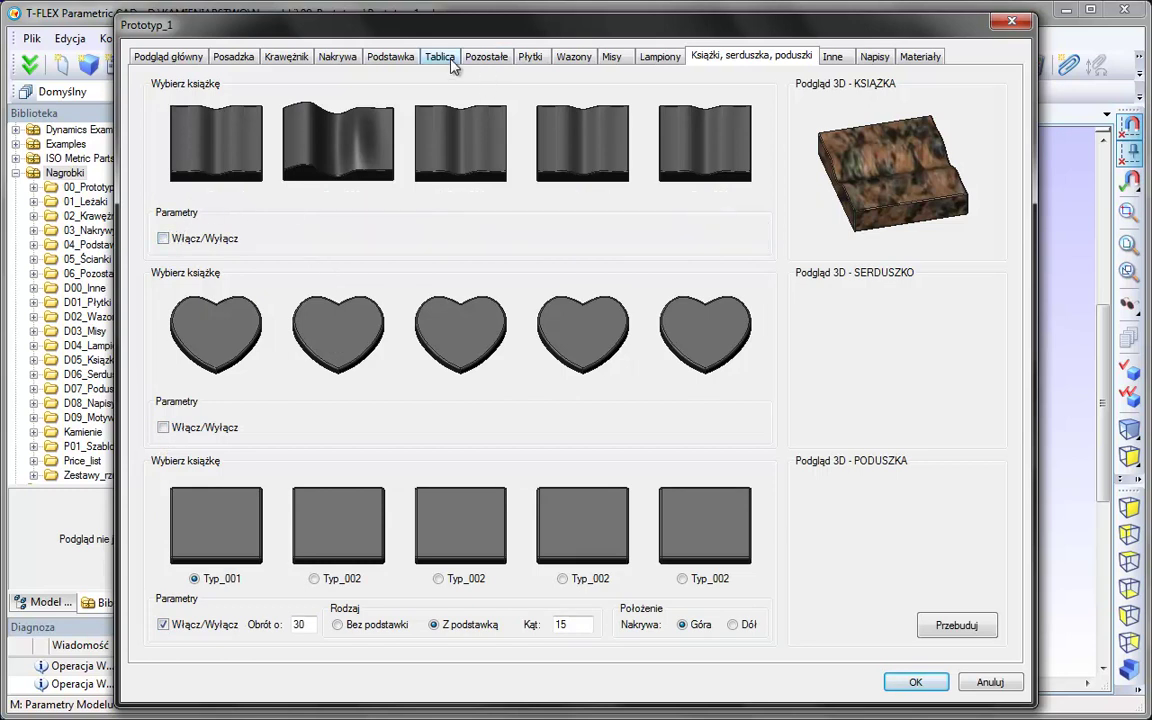
pyautogui.click(488, 60)
pyautogui.click(162, 109)
pyautogui.click(606, 110)
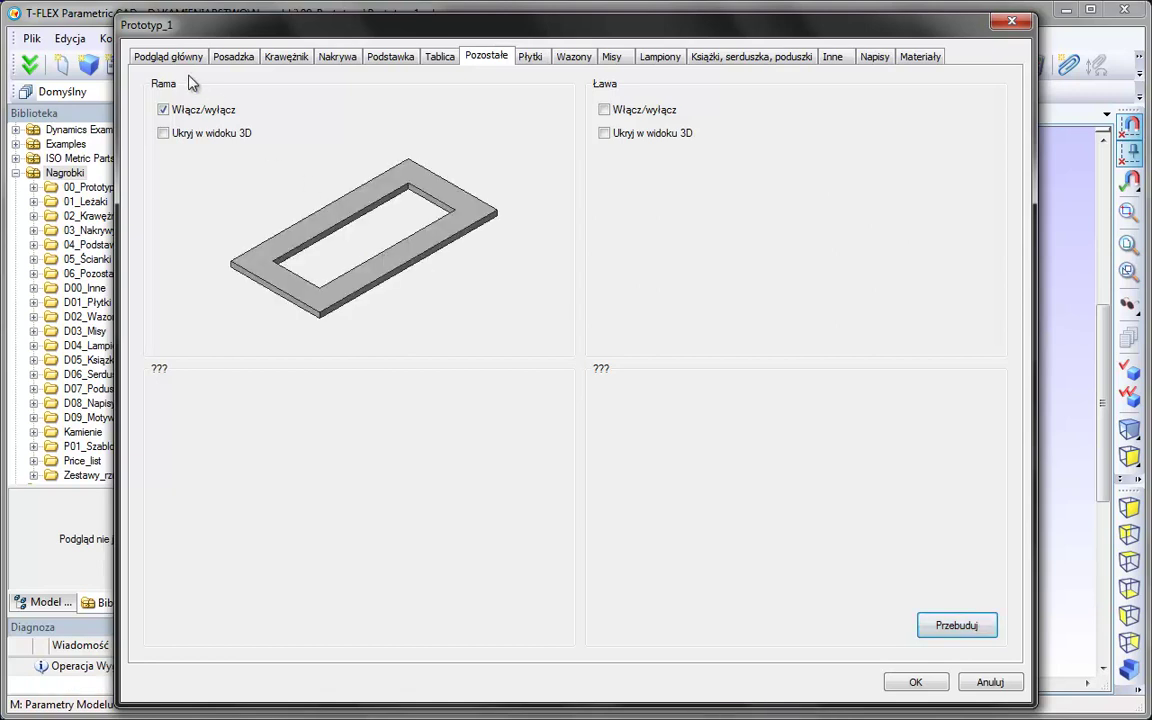
pyautogui.click(168, 58)
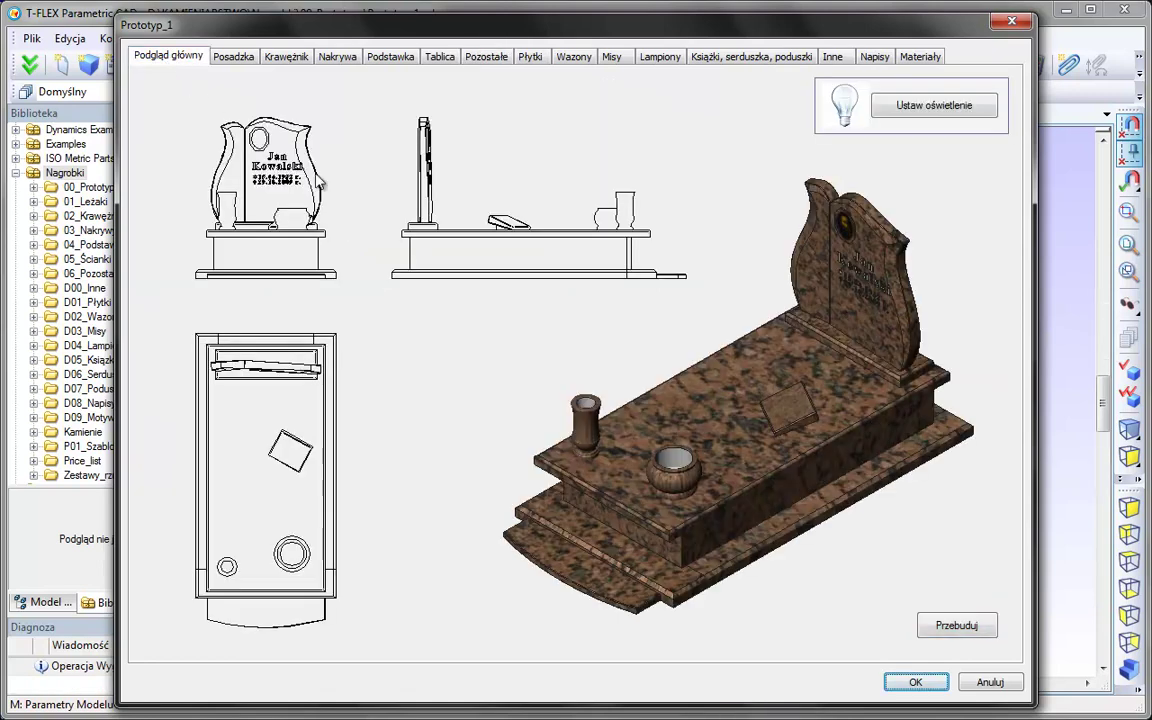
pyautogui.click(916, 682)
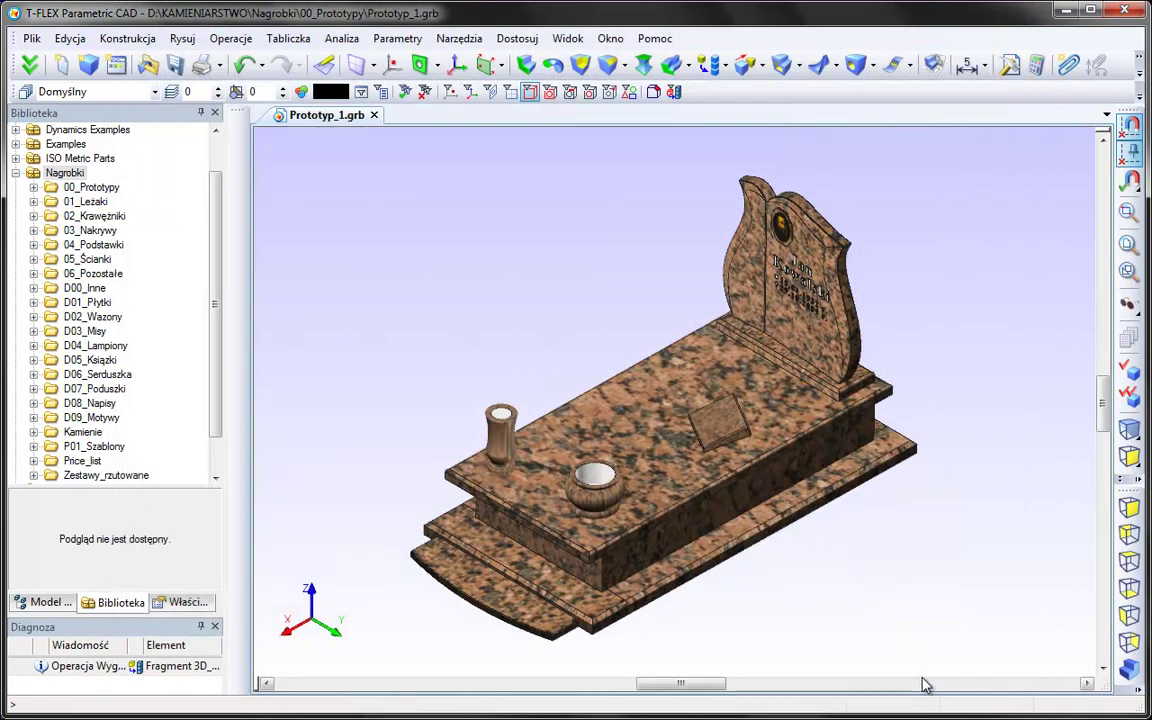
# Move the bowl vase to X -169.99, Y -89.99 and rotate it 220° with Przesuń/Obróć
pyautogui.click(592, 478)
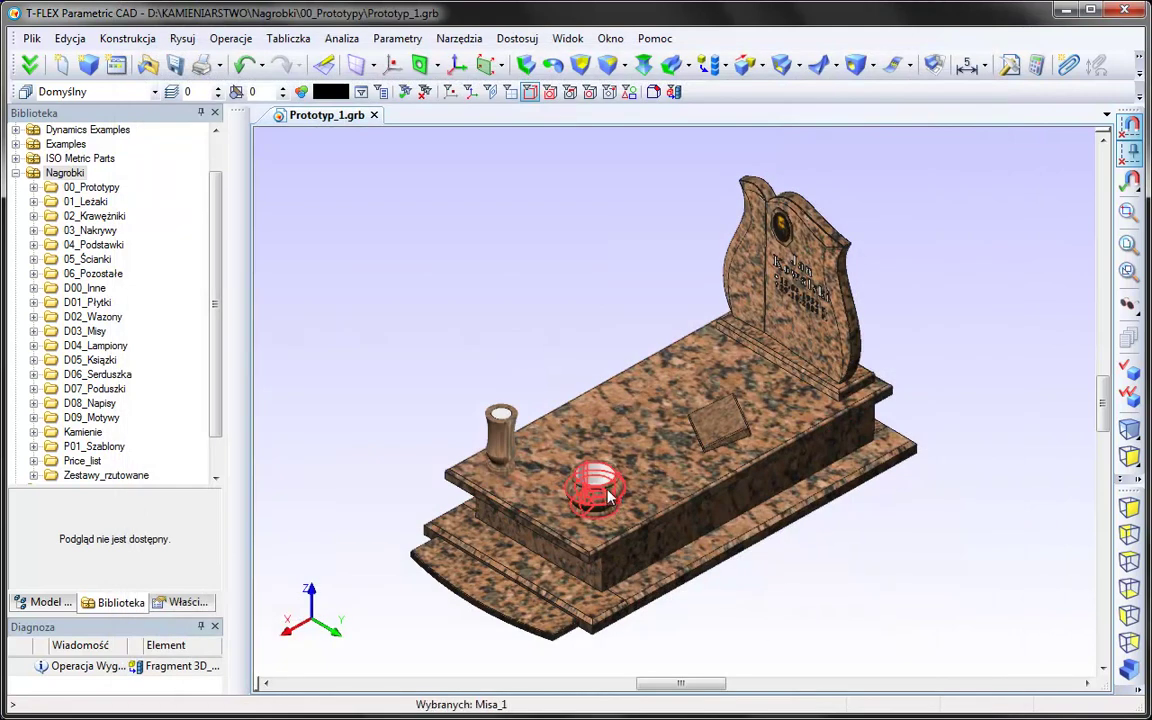
pyautogui.click(459, 38)
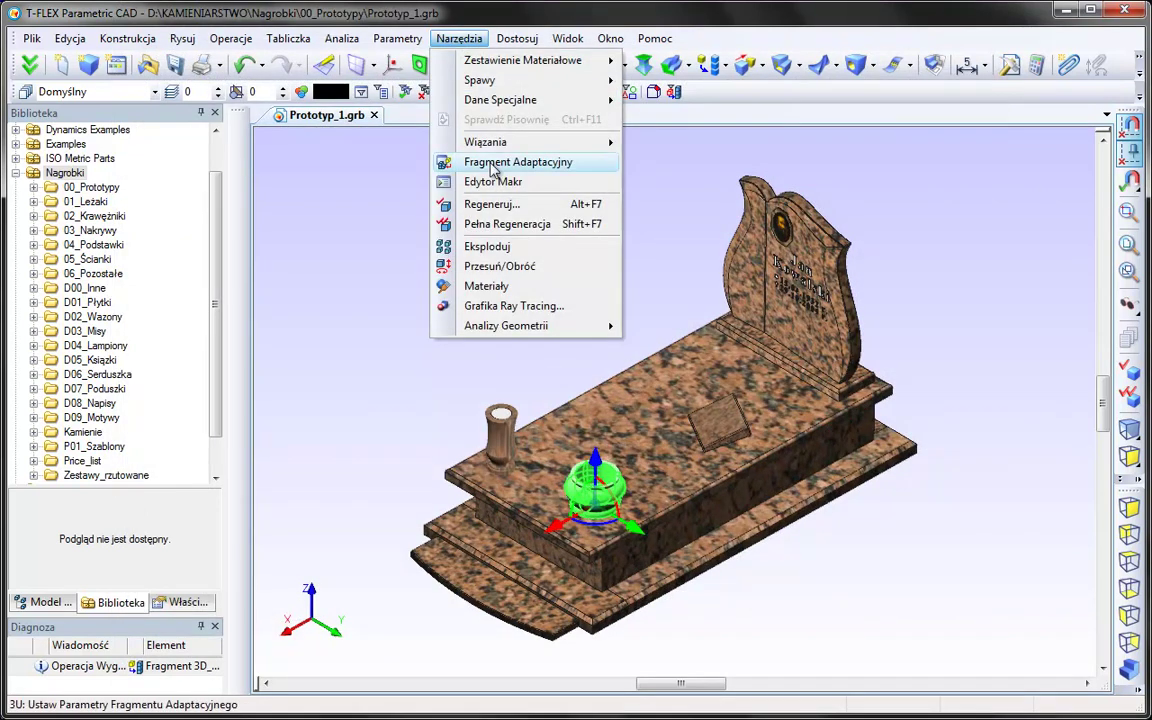
pyautogui.click(506, 268)
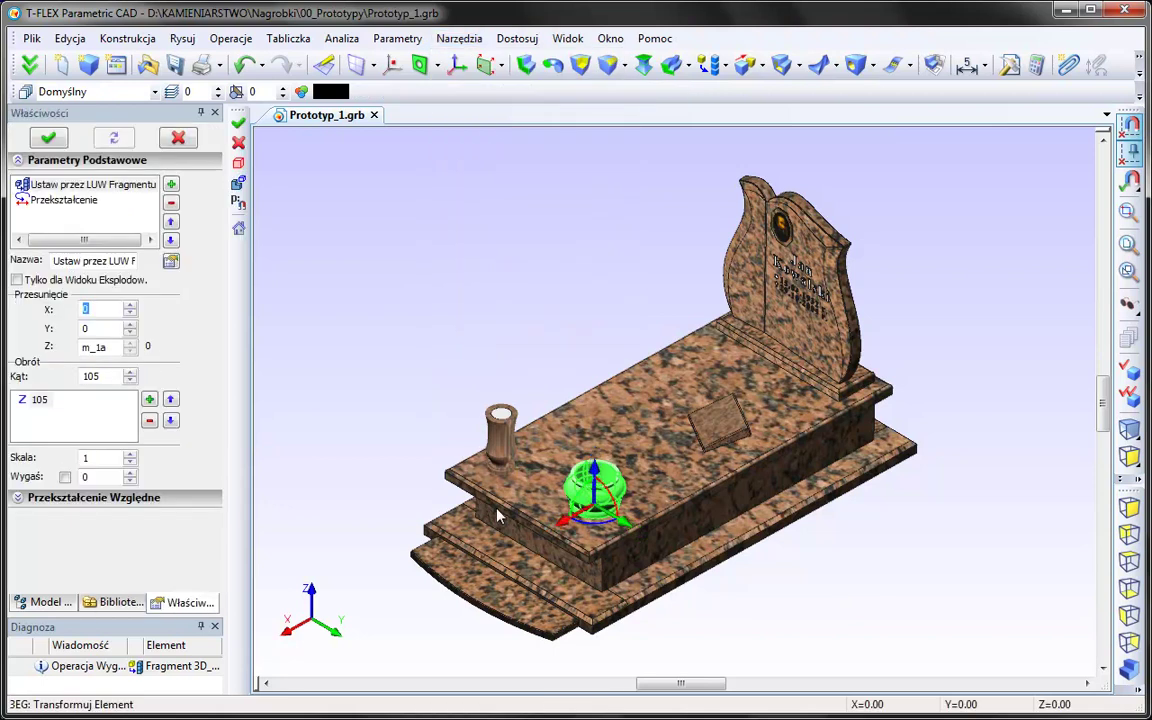
pyautogui.moveTo(560, 528); pyautogui.dragTo(596, 523)
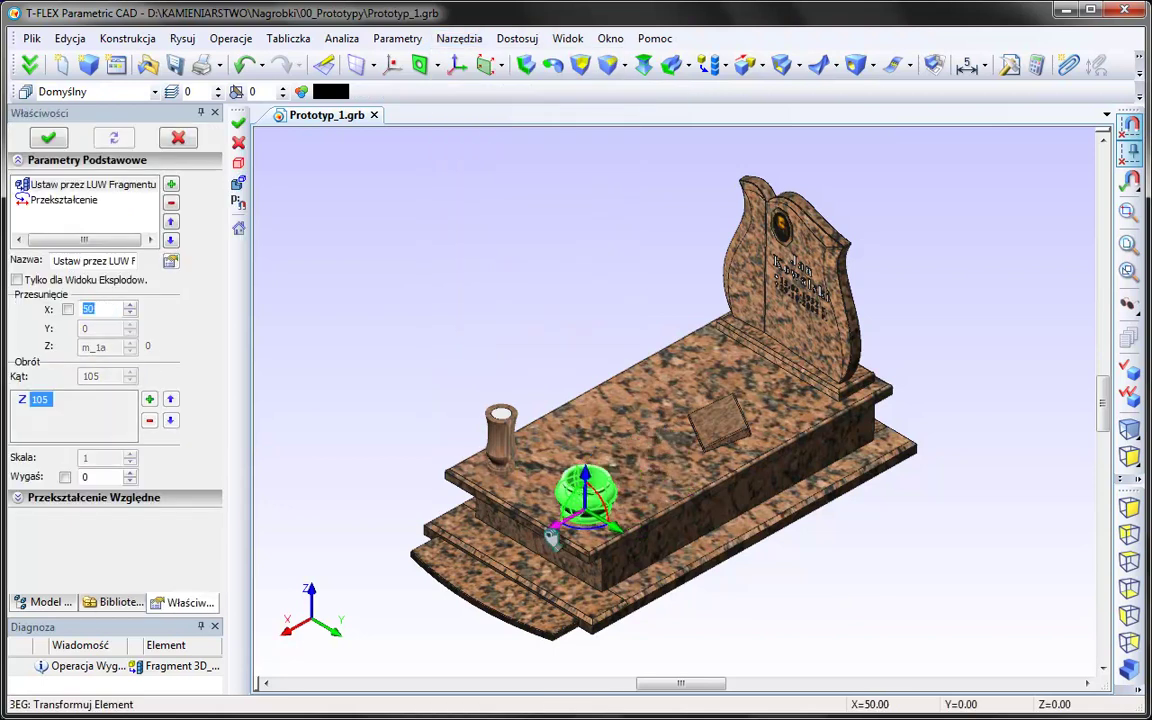
pyautogui.click(596, 523)
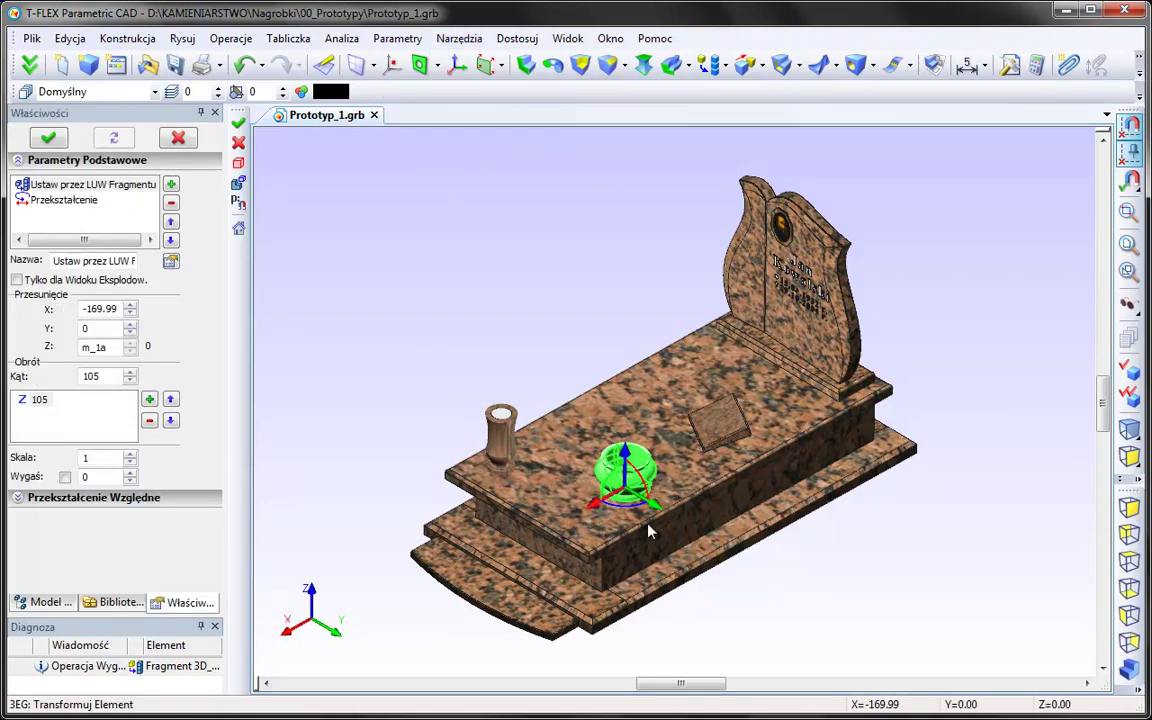
pyautogui.click(600, 450)
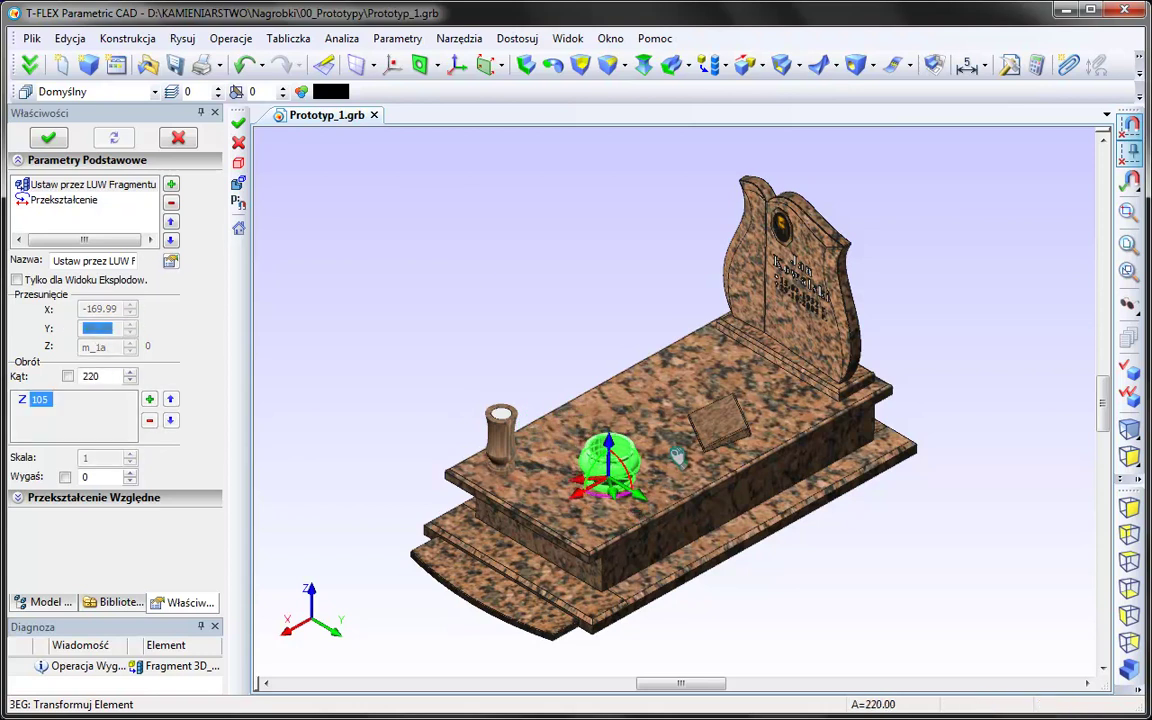
pyautogui.click(676, 457)
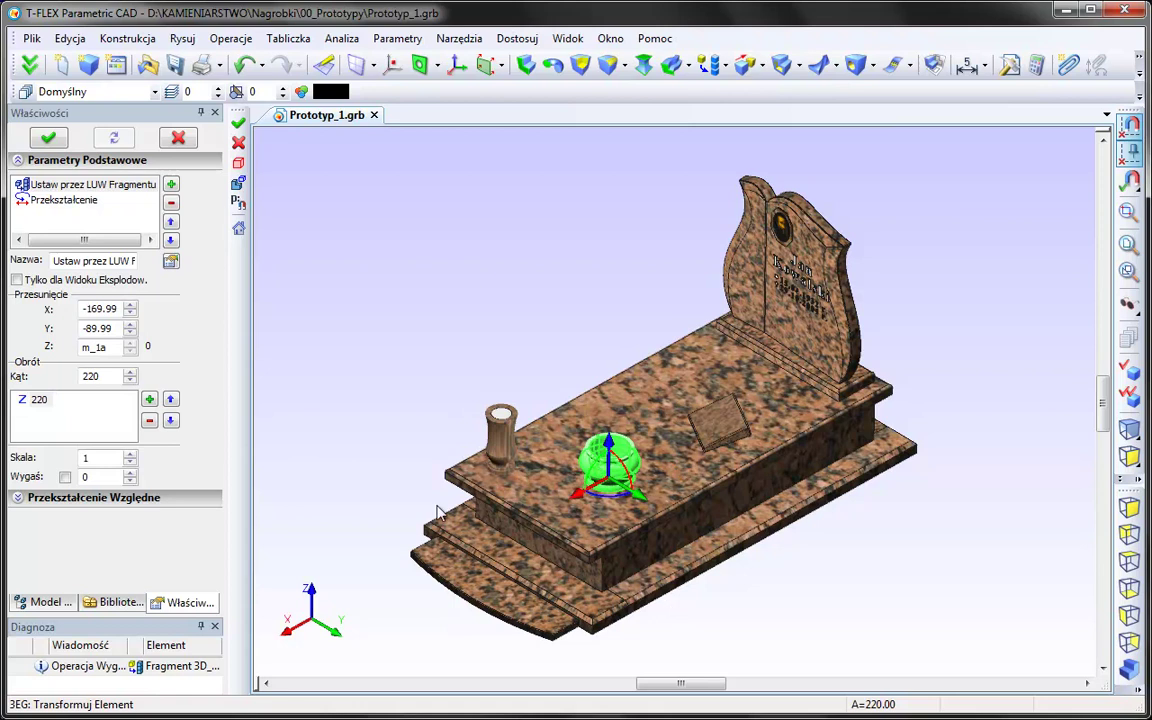
pyautogui.click(48, 137)
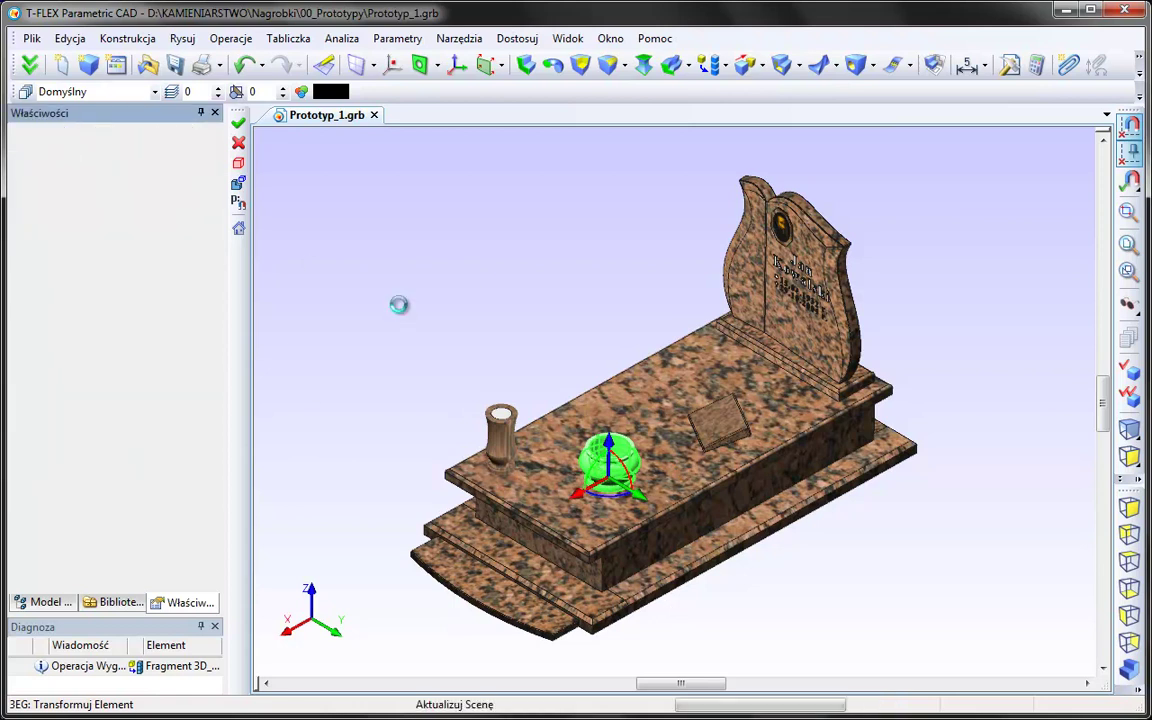
pyautogui.click(239, 165)
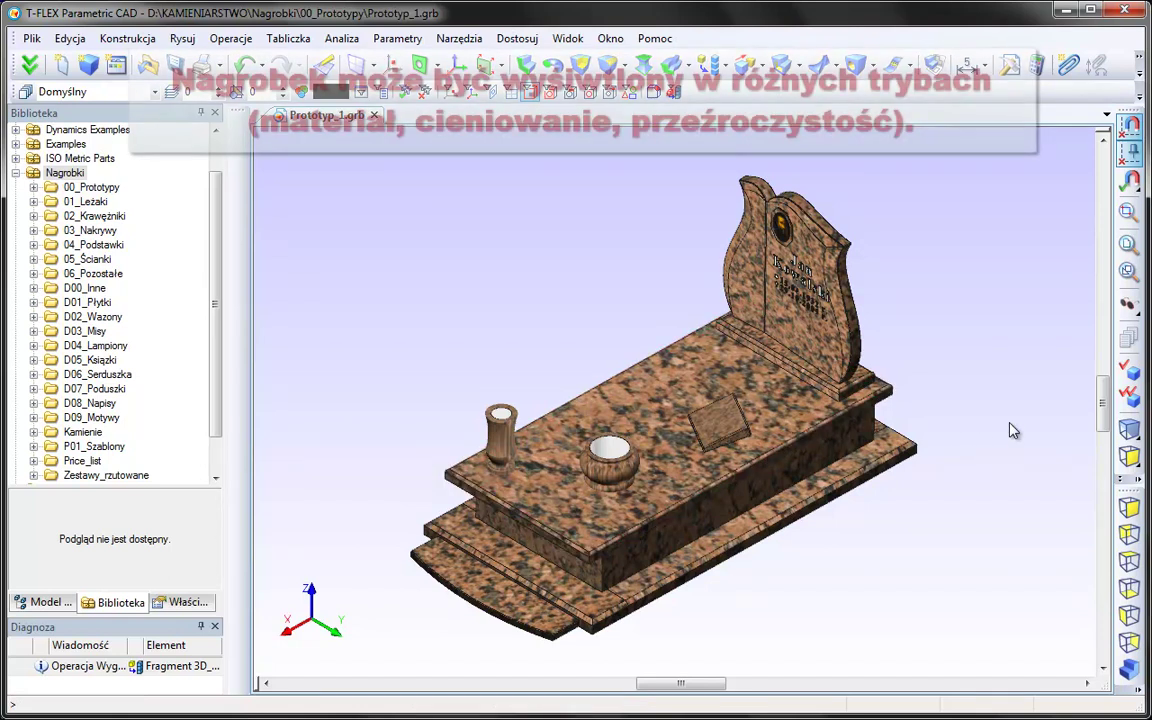
pyautogui.click(1129, 430)
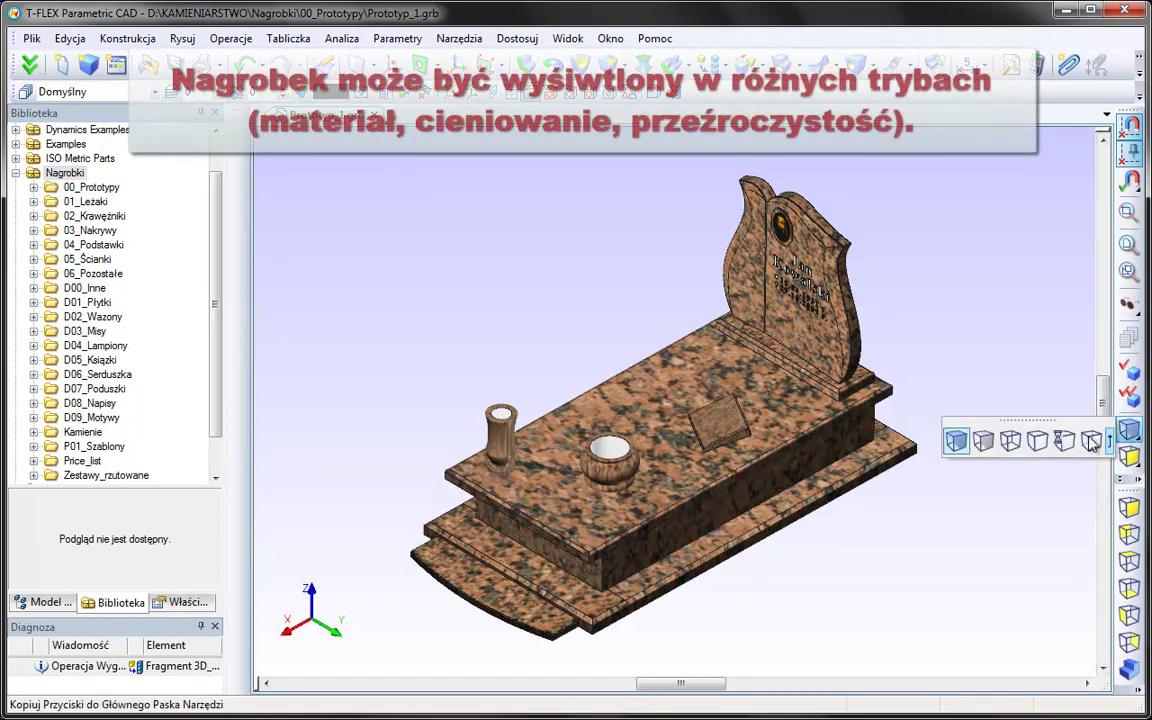
pyautogui.click(985, 442)
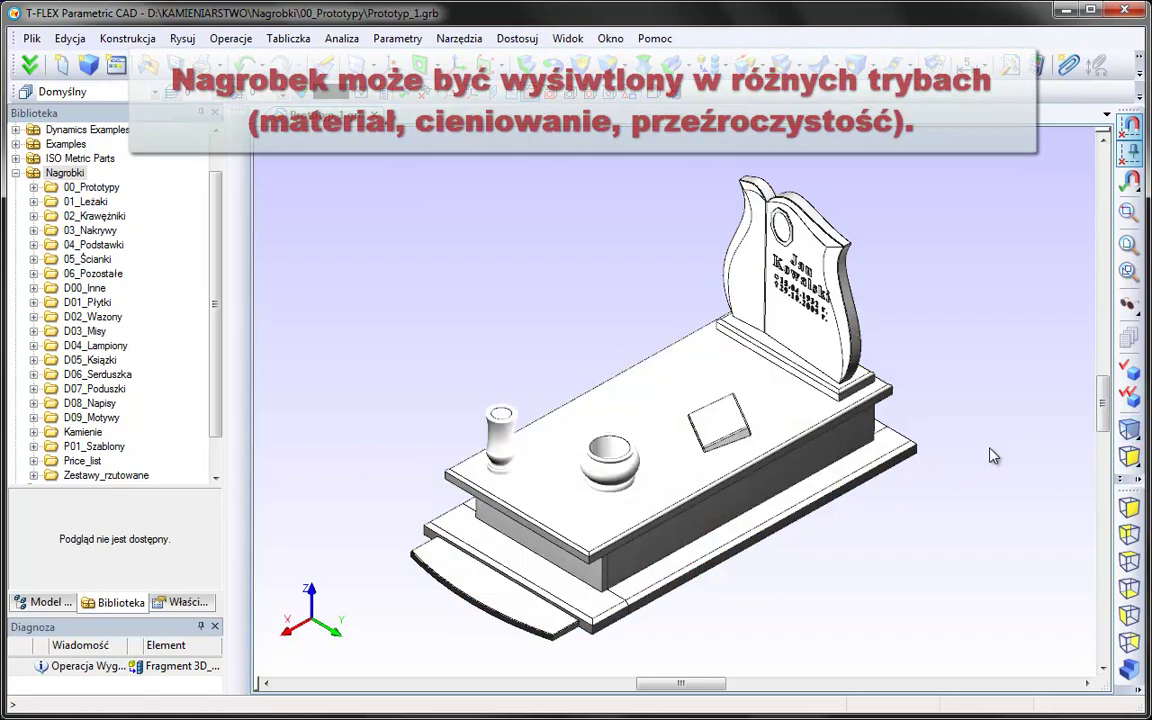
pyautogui.click(1129, 430)
pyautogui.click(1030, 438)
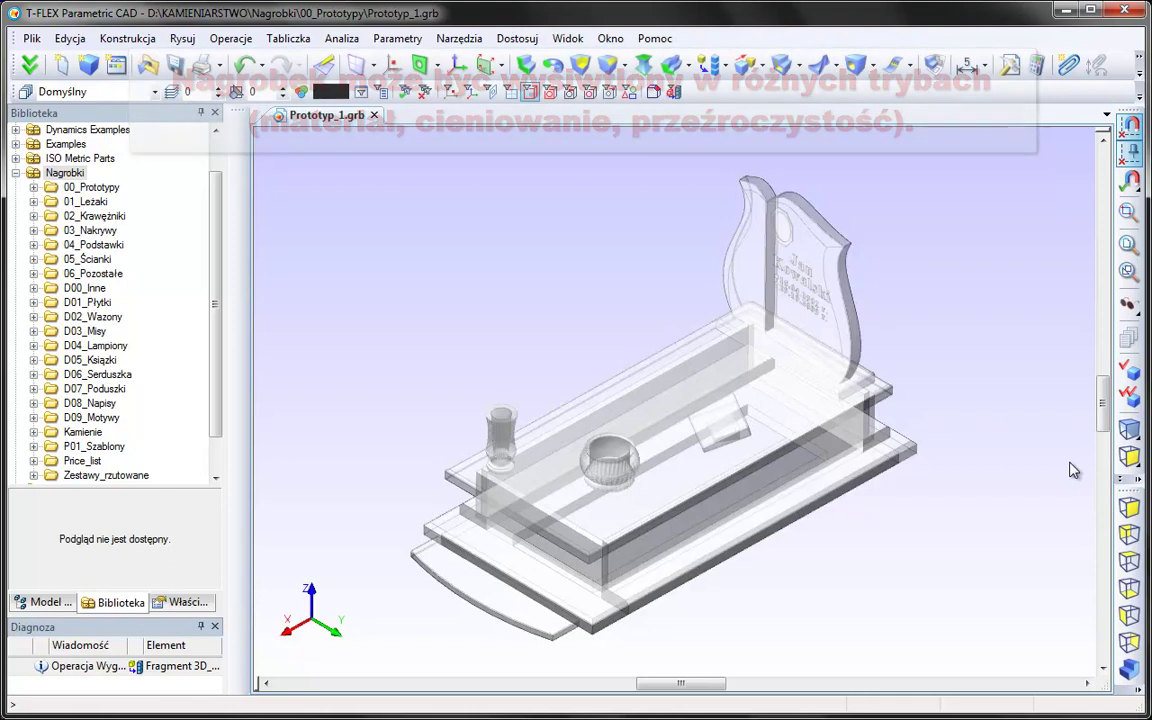
pyautogui.moveTo(821, 601)
pyautogui.mouseDown()
pyautogui.moveTo(656, 265)
pyautogui.moveTo(638, 203)
pyautogui.moveTo(914, 555)
pyautogui.moveTo(1054, 542)
pyautogui.moveTo(877, 563)
pyautogui.mouseUp()
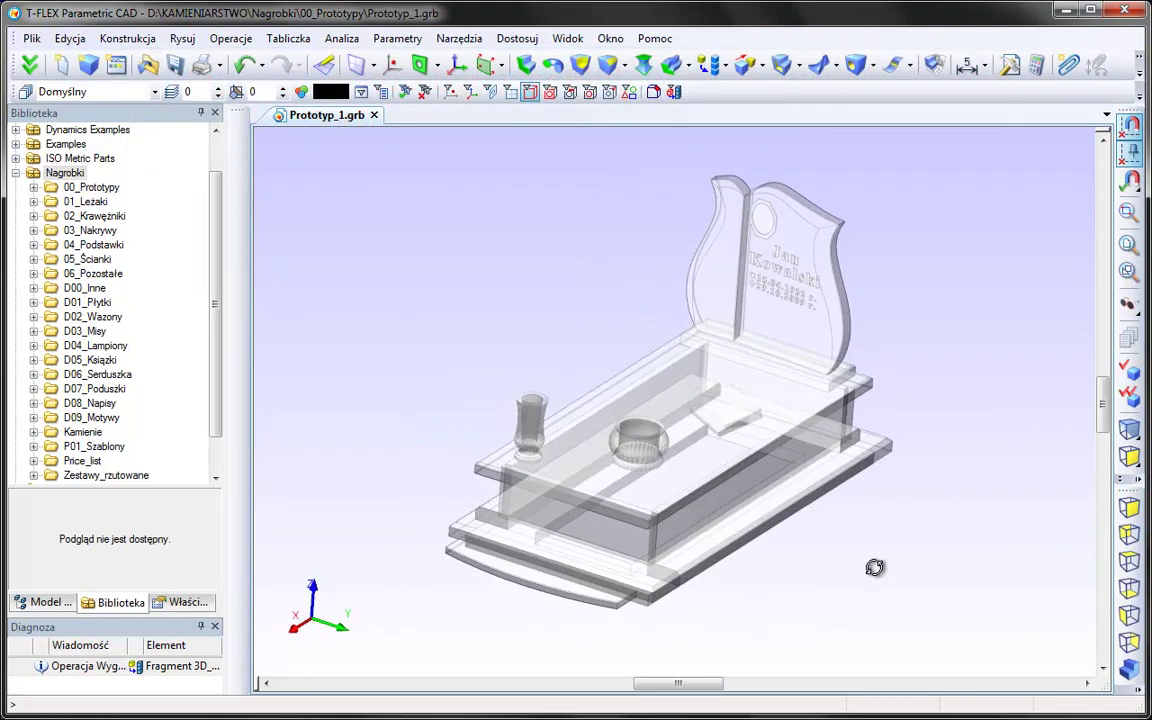
pyautogui.click(1128, 431)
pyautogui.click(1101, 447)
pyautogui.click(1128, 431)
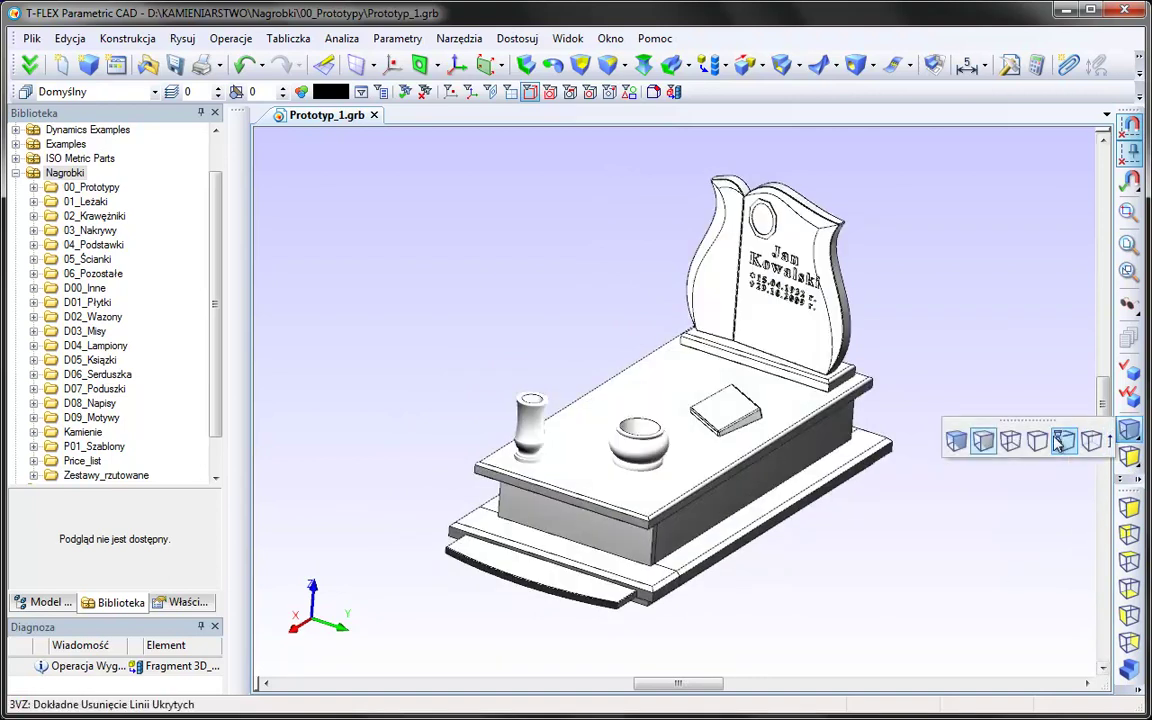
pyautogui.click(956, 440)
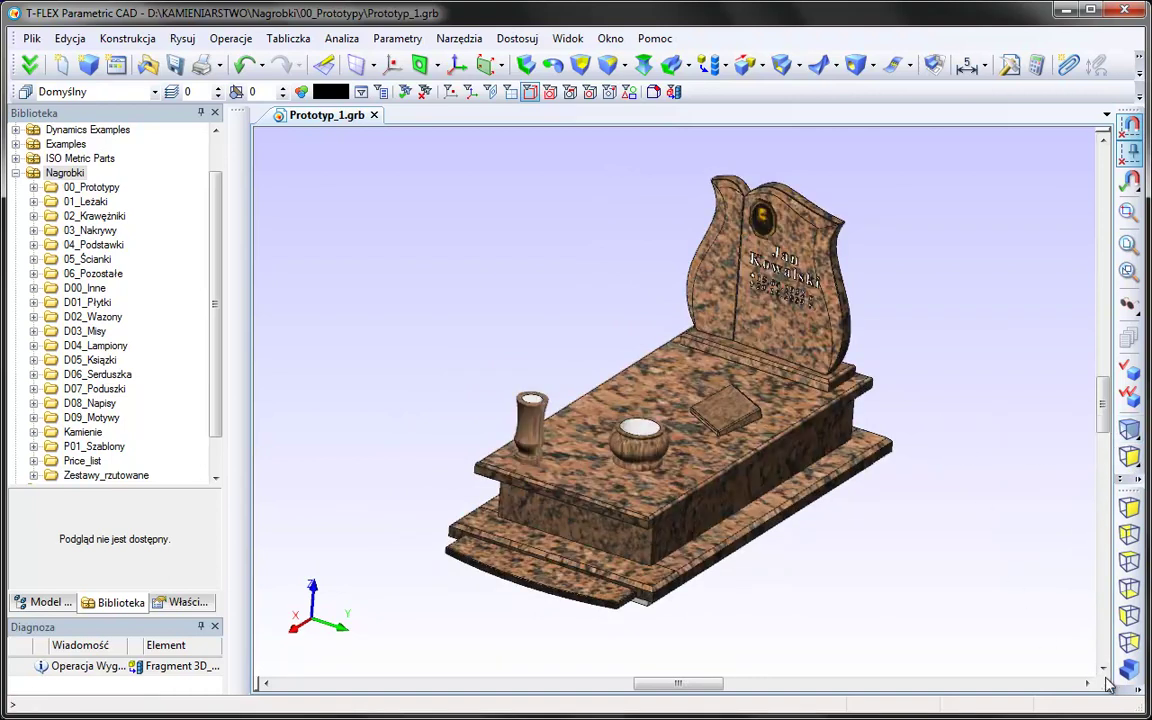
pyautogui.moveTo(1005, 600); pyautogui.dragTo(1040, 641)
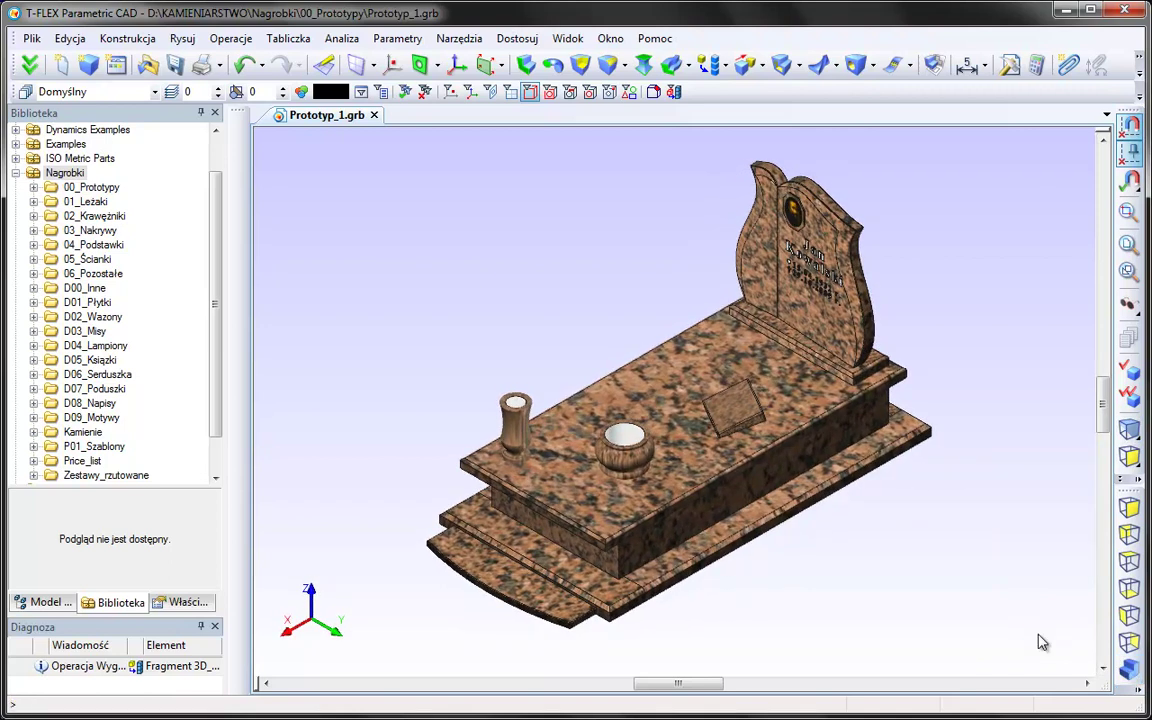
pyautogui.doubleClick(1020, 660)
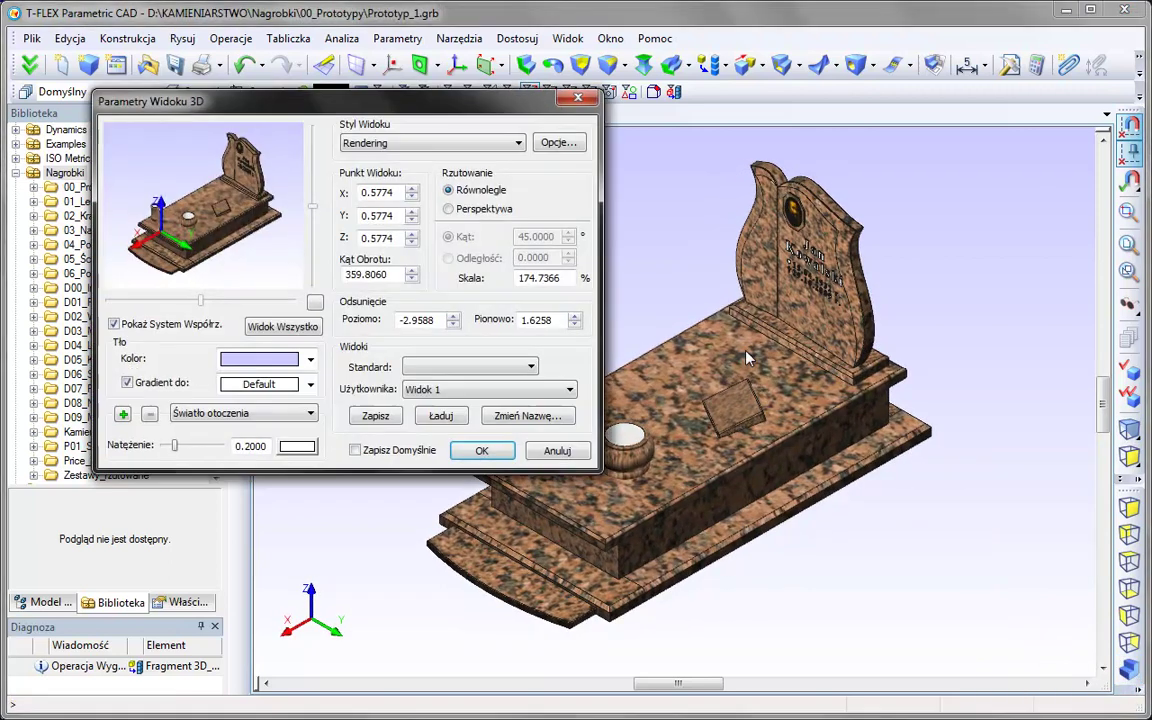
pyautogui.click(557, 143)
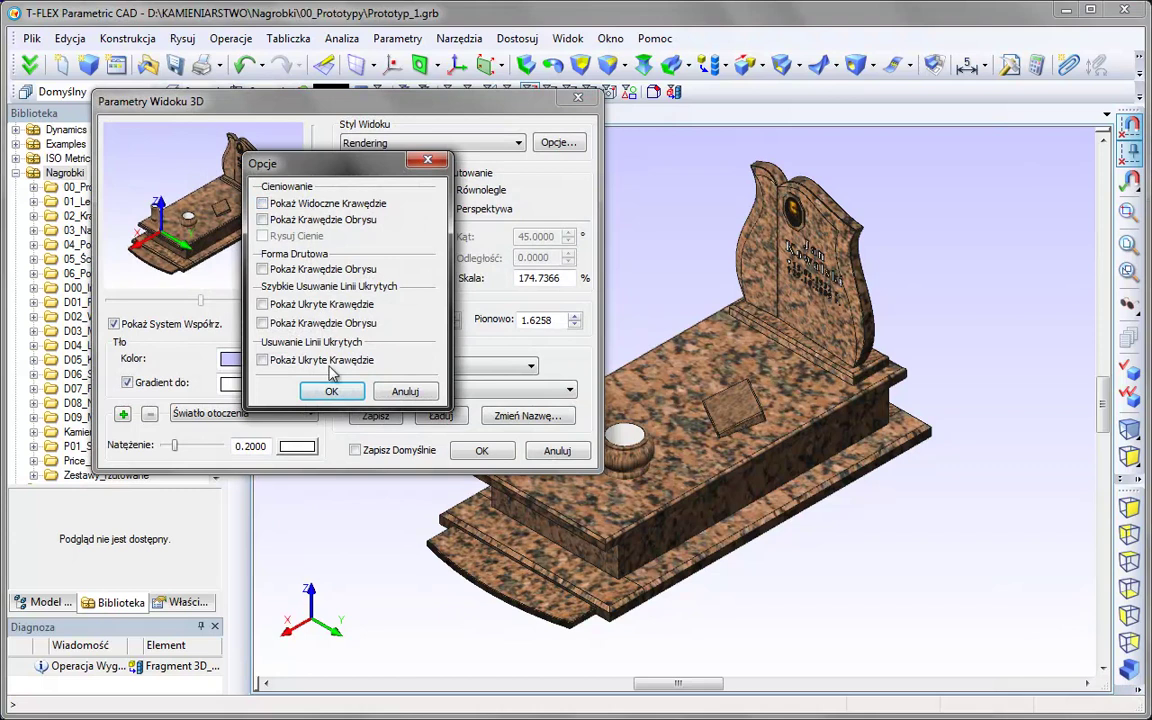
pyautogui.click(331, 391)
pyautogui.click(481, 450)
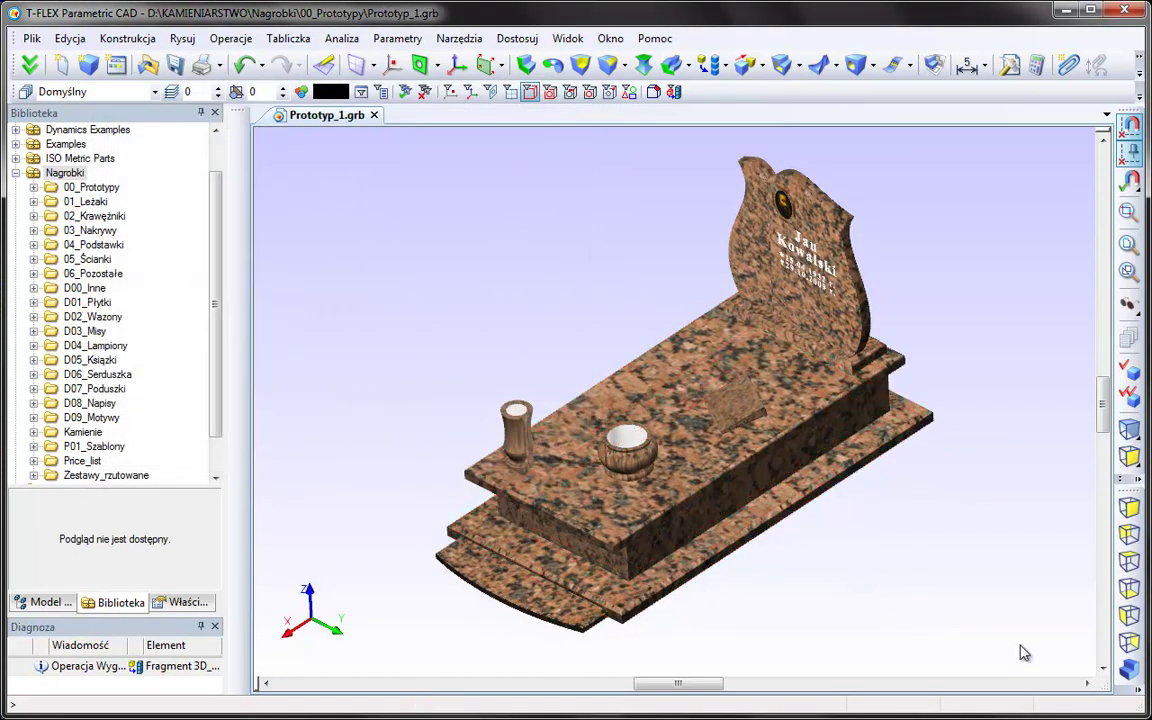
pyautogui.moveTo(895, 625); pyautogui.dragTo(968, 640, button='middle')
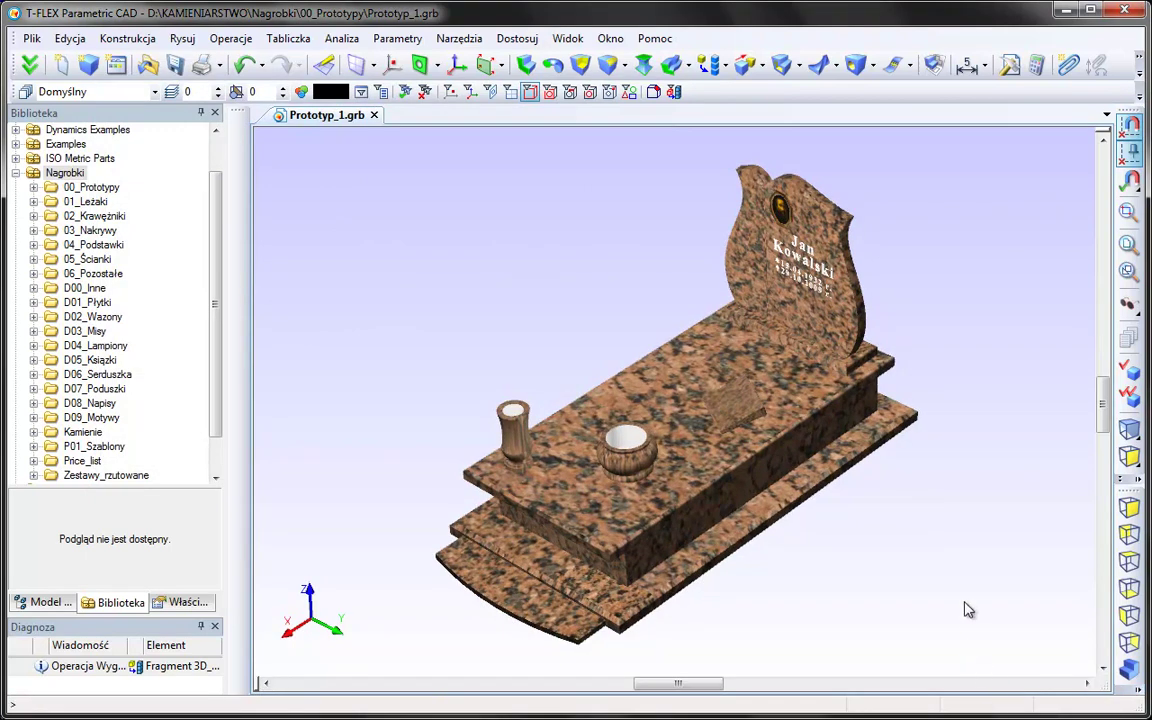
# Switch the monument's stone from Balmoral to Acapulco granite in the model parameters
pyautogui.press('m')
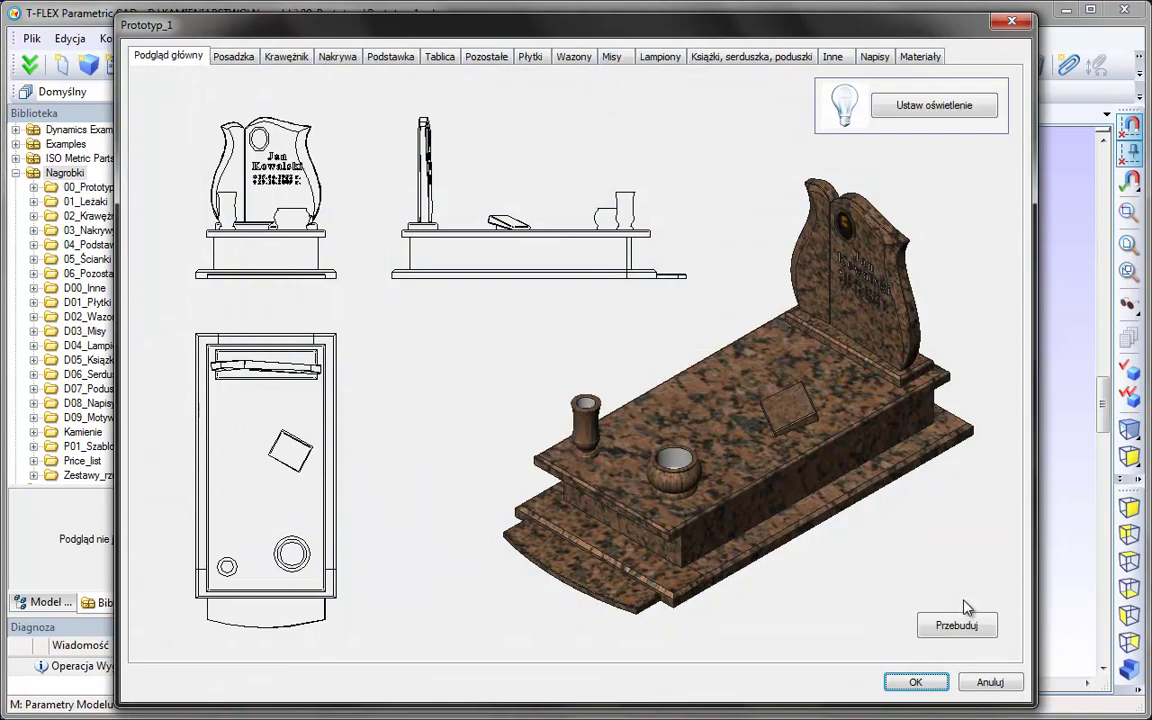
pyautogui.click(921, 60)
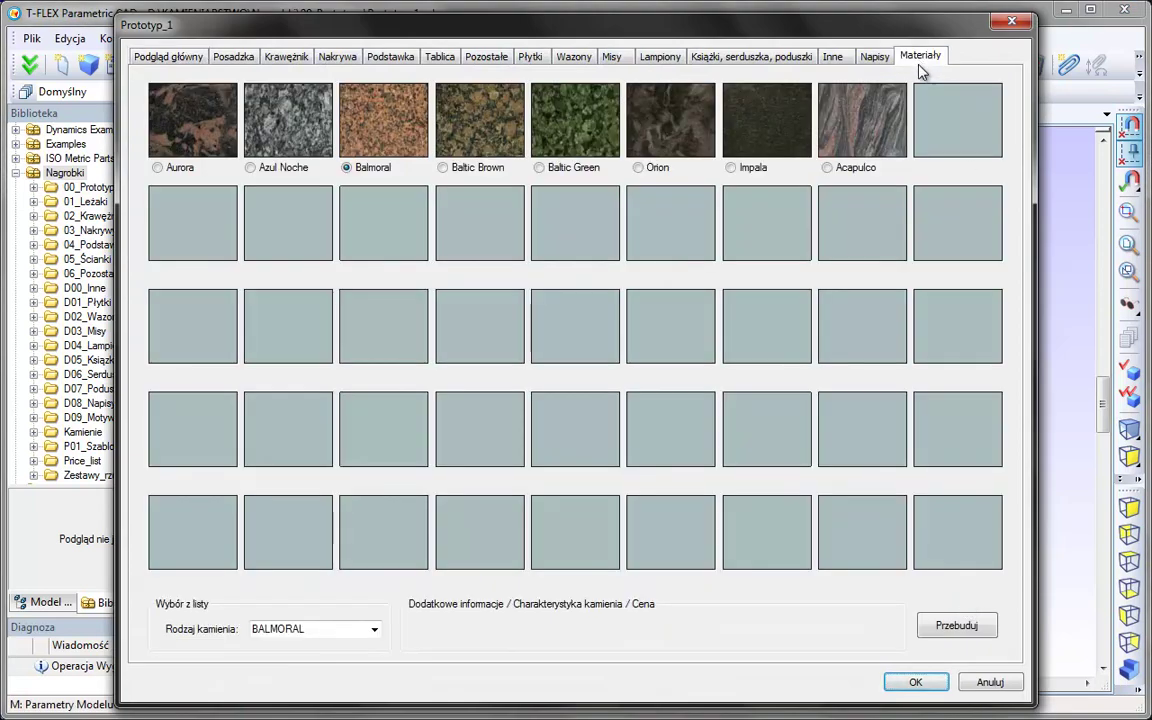
pyautogui.click(845, 171)
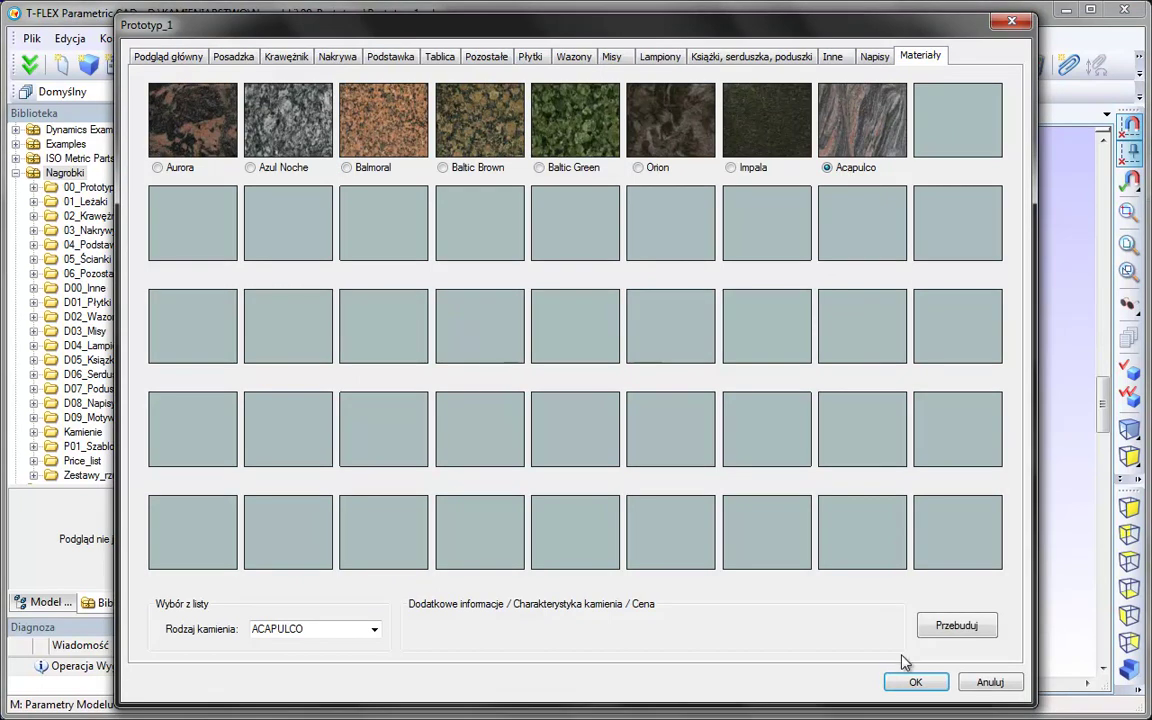
pyautogui.click(915, 683)
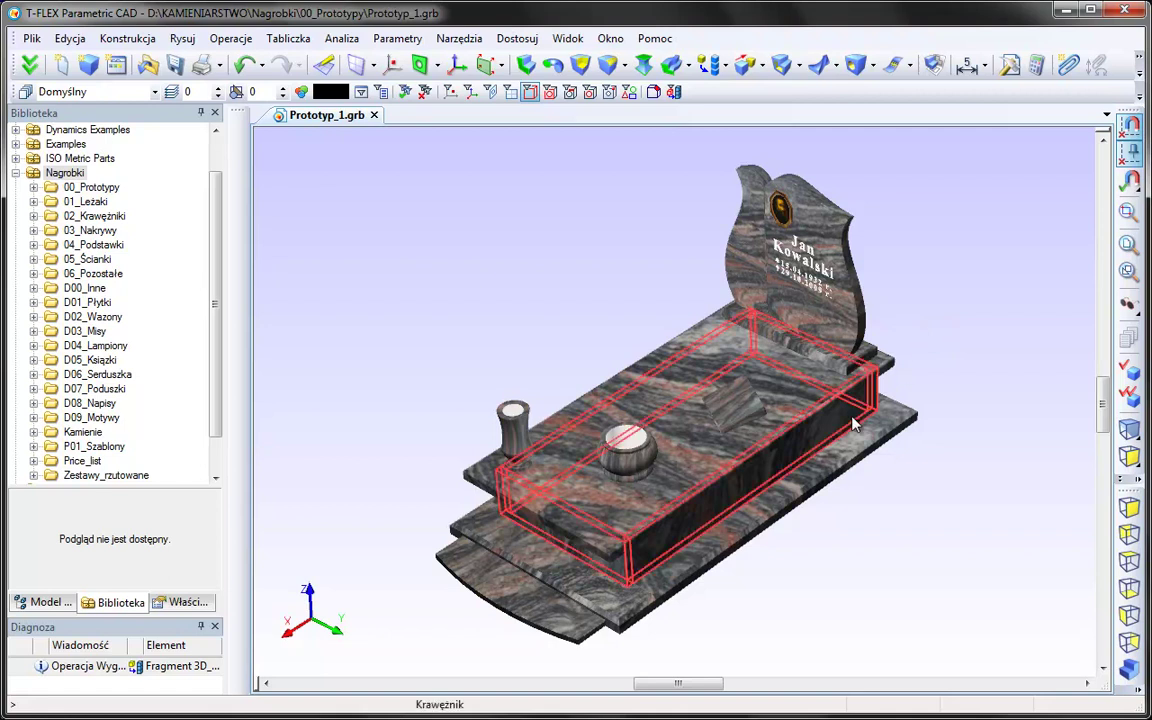
# Open the curb as its own part document, K_001, and show it rendered
pyautogui.rightClick(851, 380)
pyautogui.click(907, 355)
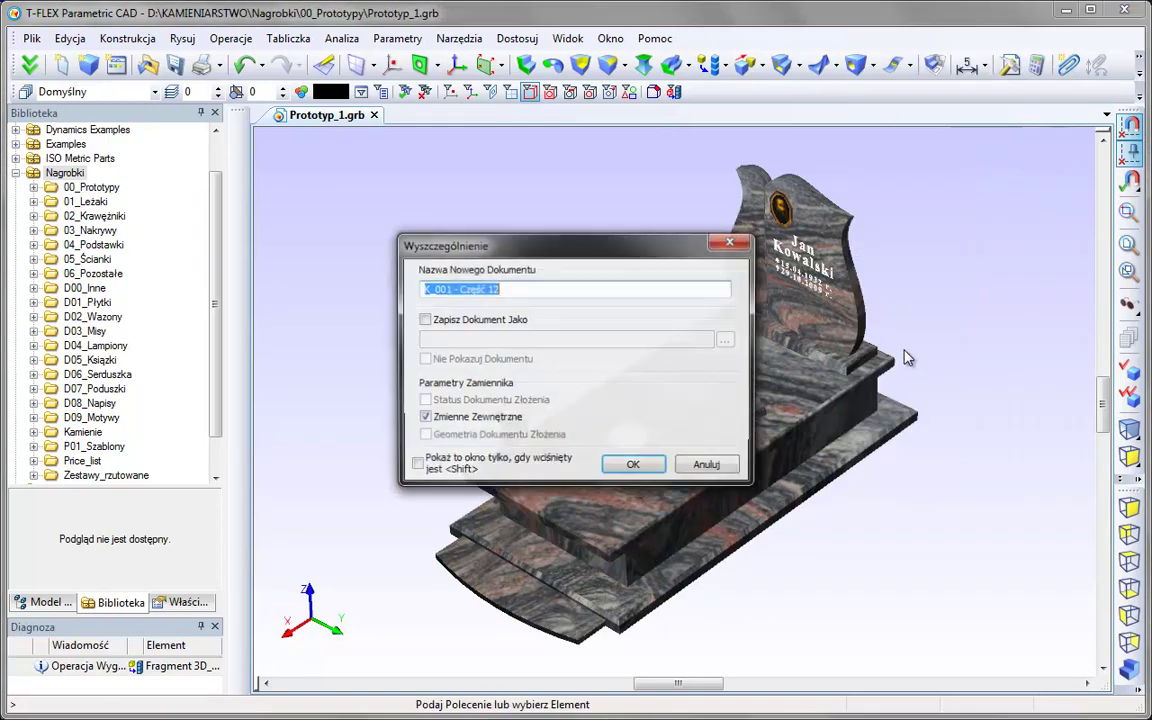
pyautogui.click(638, 463)
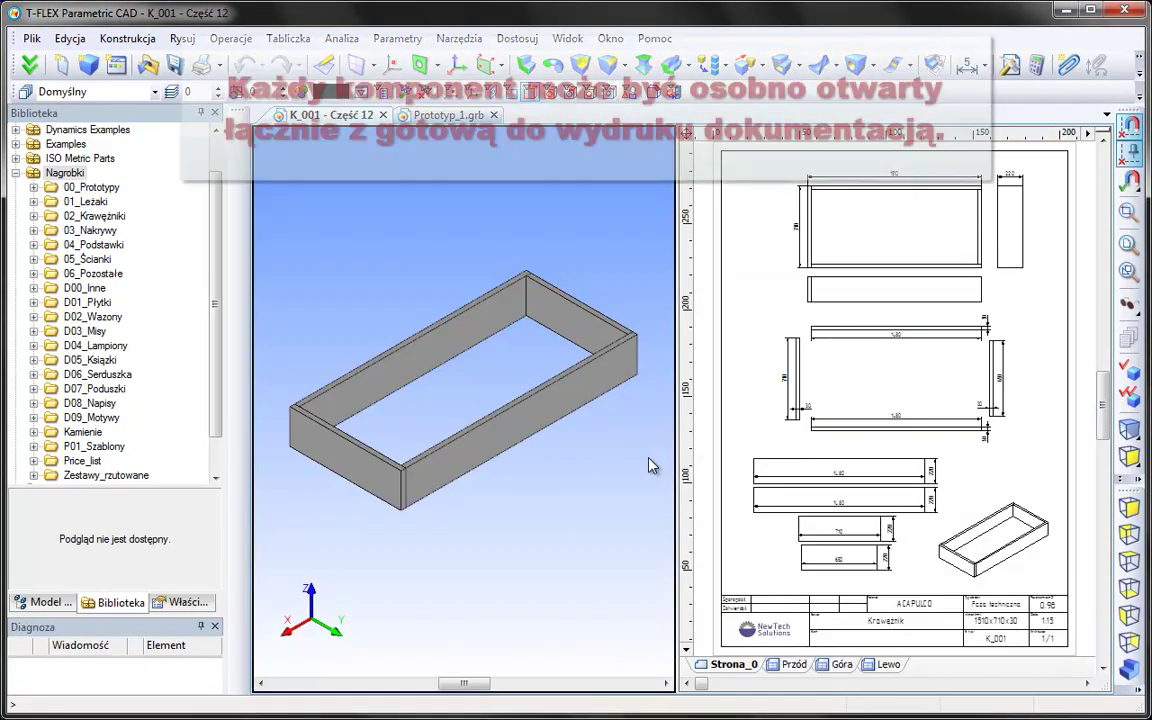
pyautogui.click(1129, 428)
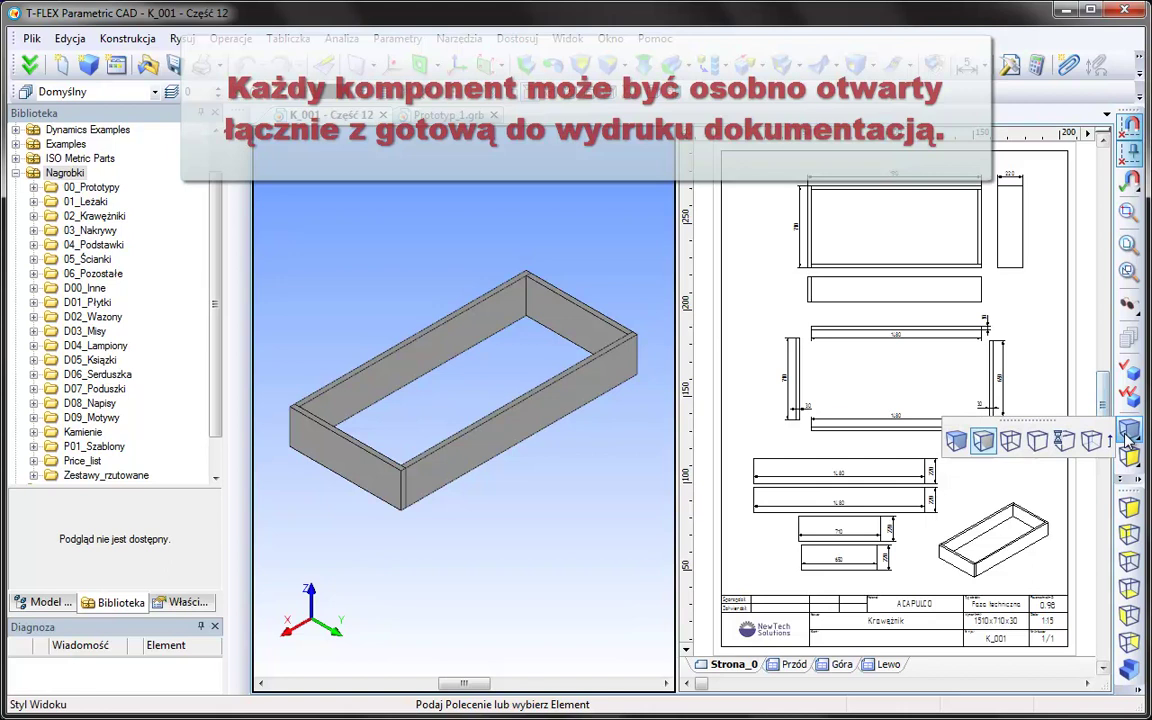
pyautogui.click(957, 441)
# Widen and zoom the curb's Acapulco drawing, then return to Prototyp_1.grb
pyautogui.moveTo(483, 568)
pyautogui.mouseDown(button='middle')
pyautogui.moveTo(483, 206)
pyautogui.moveTo(495, 602)
pyautogui.mouseUp(button='middle')
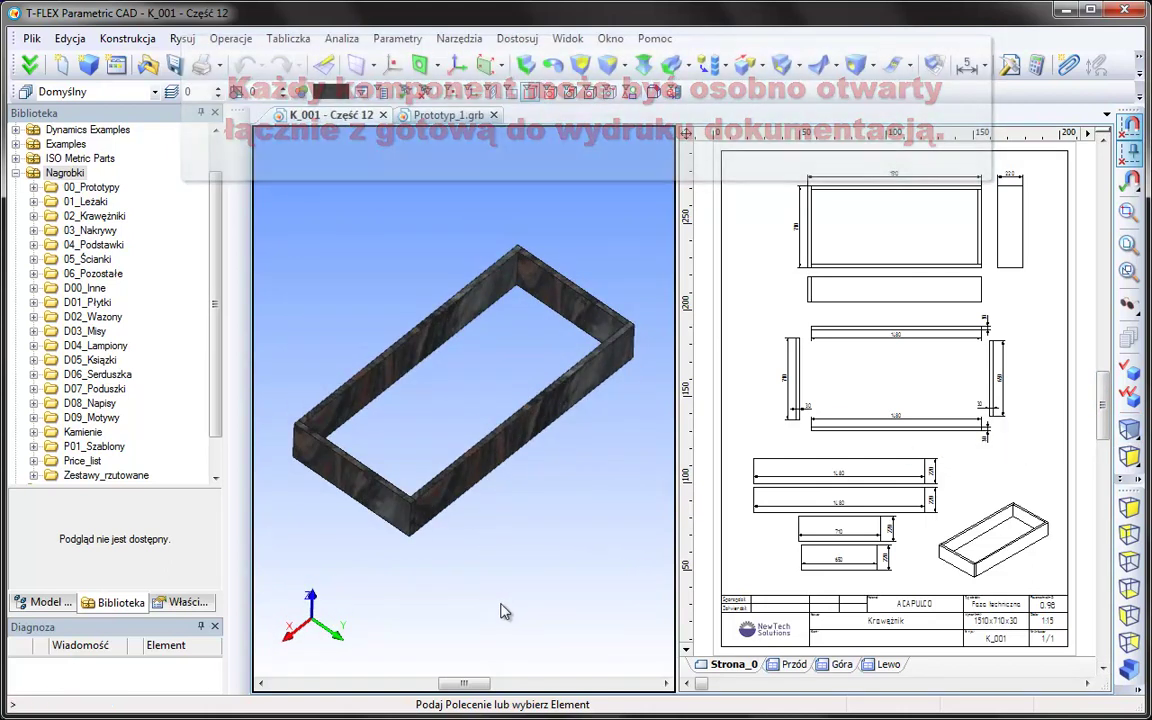
pyautogui.moveTo(678, 495); pyautogui.dragTo(334, 493)
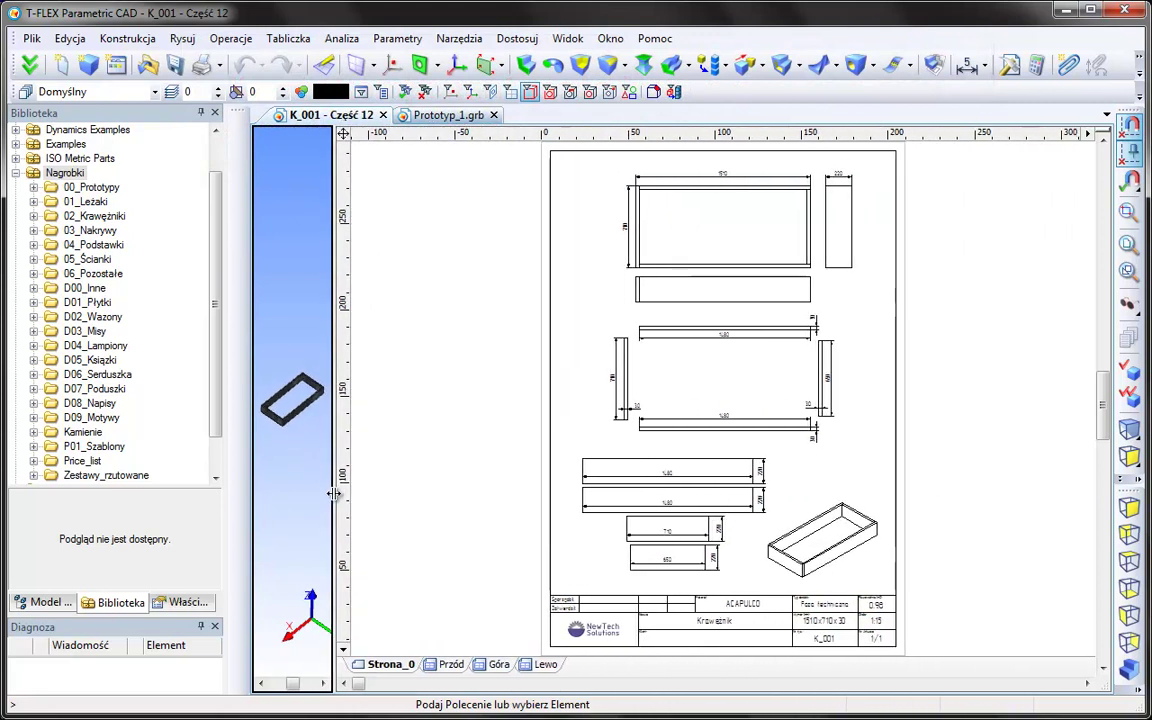
pyautogui.scroll(2, 738, 290)
pyautogui.scroll(2, 738, 305)
pyautogui.scroll(2, 736, 400)
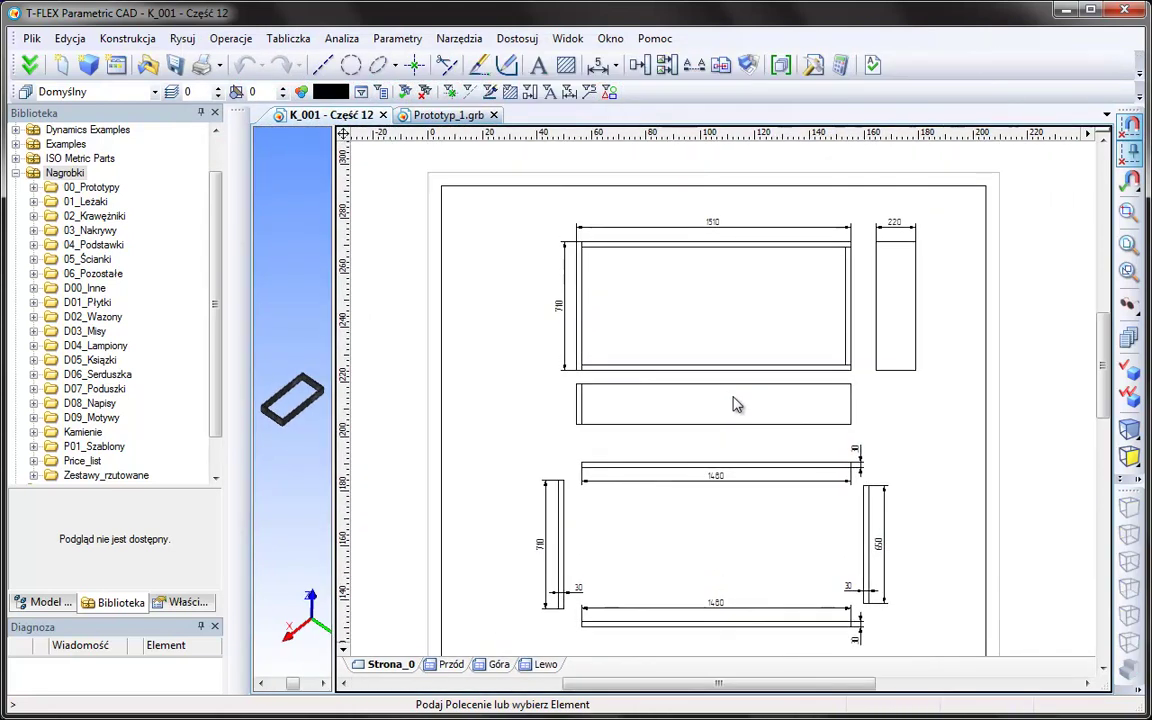
pyautogui.moveTo(1105, 330); pyautogui.dragTo(1104, 405)
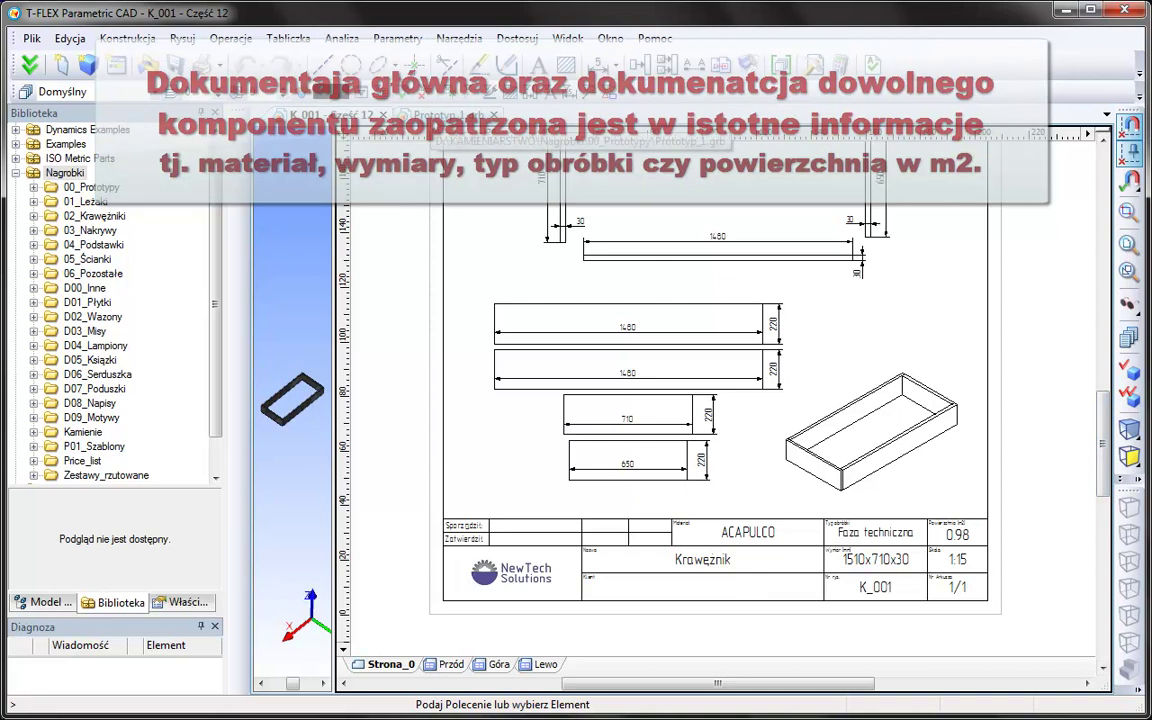
pyautogui.click(440, 115)
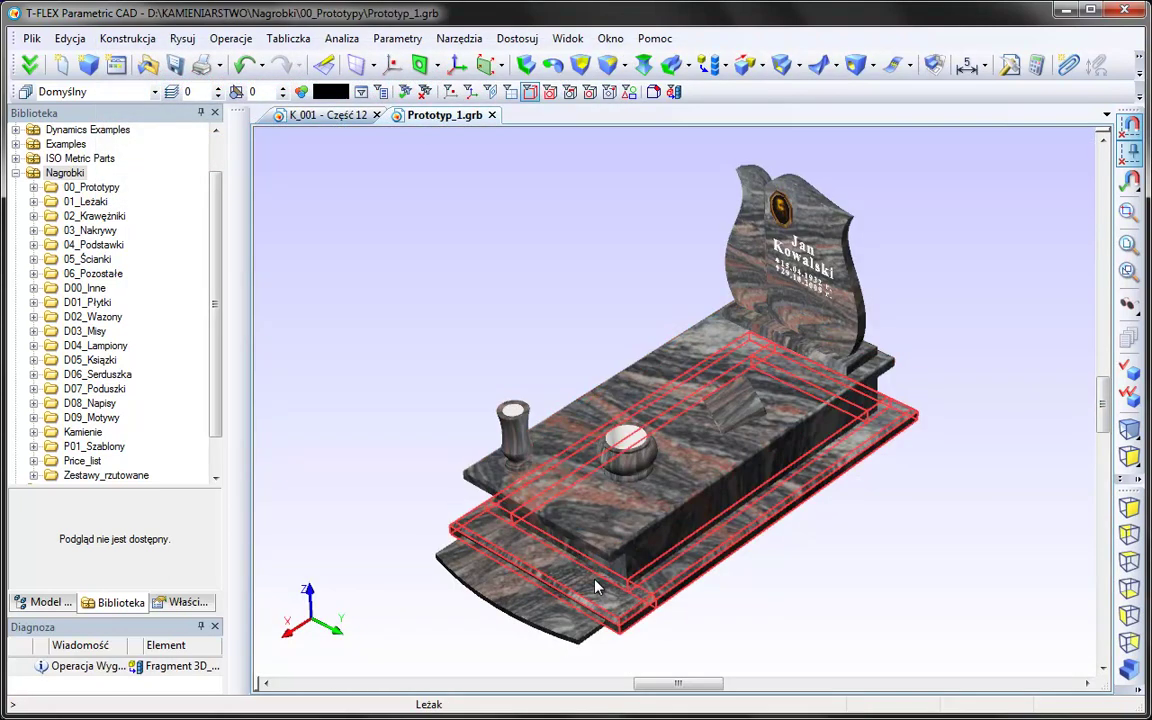
# Open the lower base slab as its own part document, L_001 - Część 13
pyautogui.rightClick(535, 520)
pyautogui.click(676, 418)
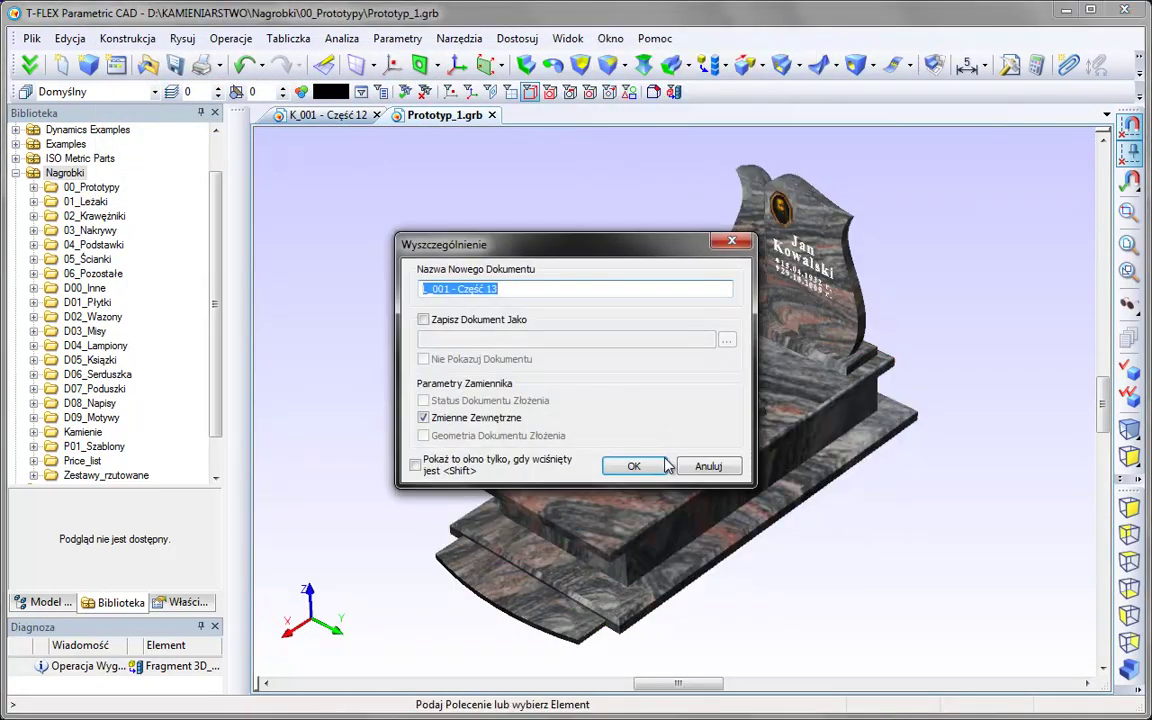
pyautogui.click(630, 459)
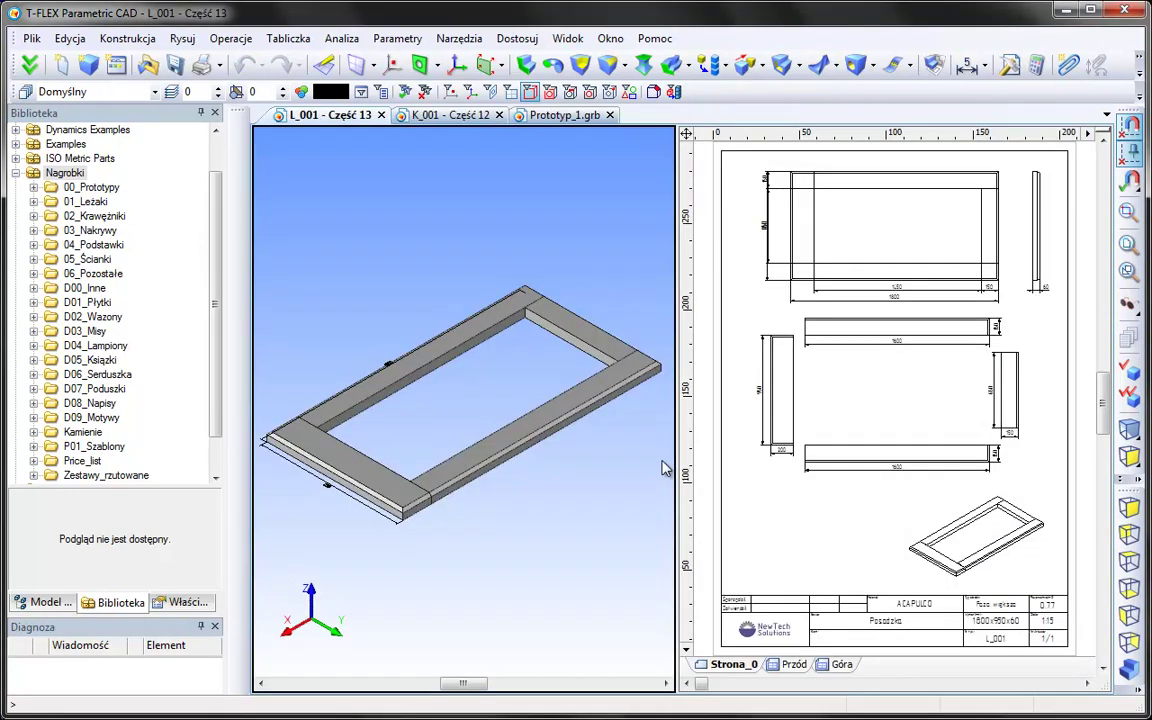
# Review the slab's 1800x950x60 Acapulco drawing, then widen the 3D view again
pyautogui.moveTo(678, 465); pyautogui.dragTo(413, 465)
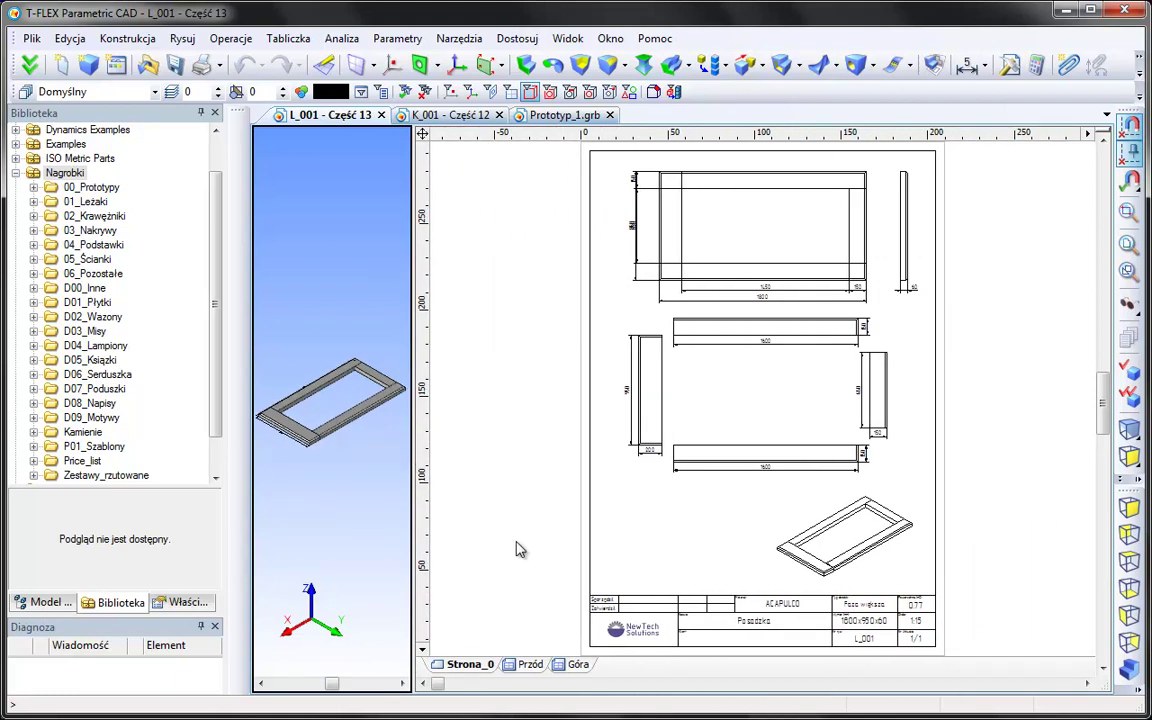
pyautogui.scroll(3, 790, 327)
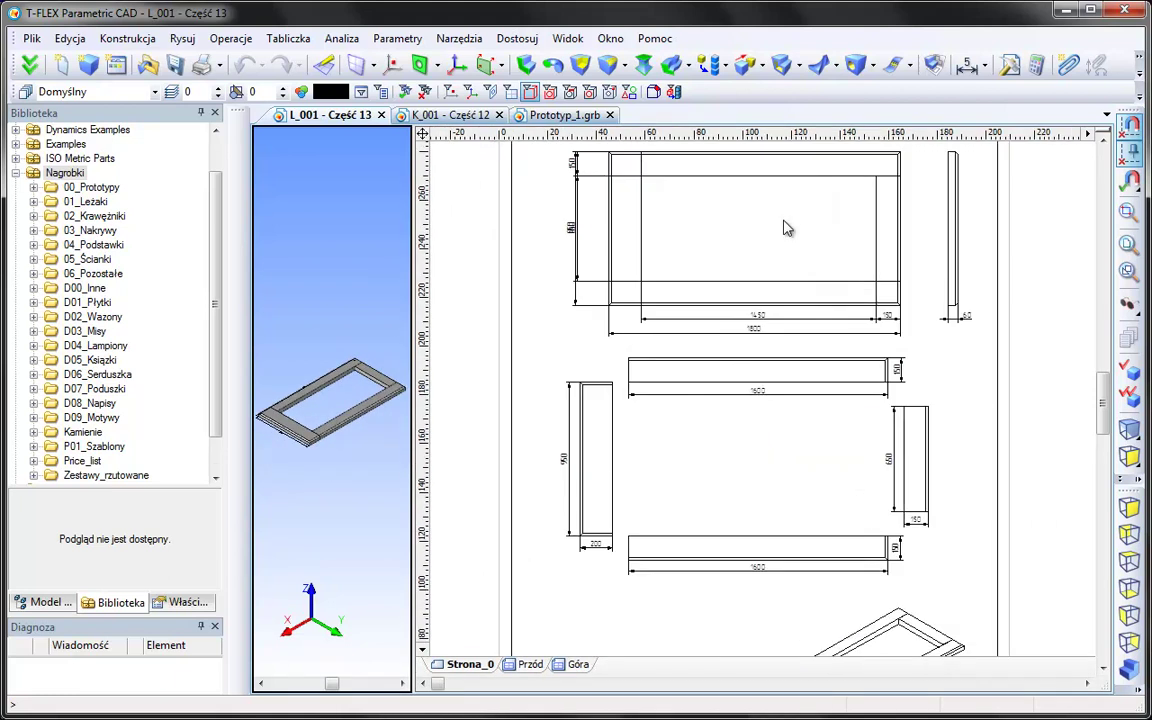
pyautogui.scroll(1, 784, 265)
pyautogui.moveTo(1097, 350); pyautogui.dragTo(1097, 424)
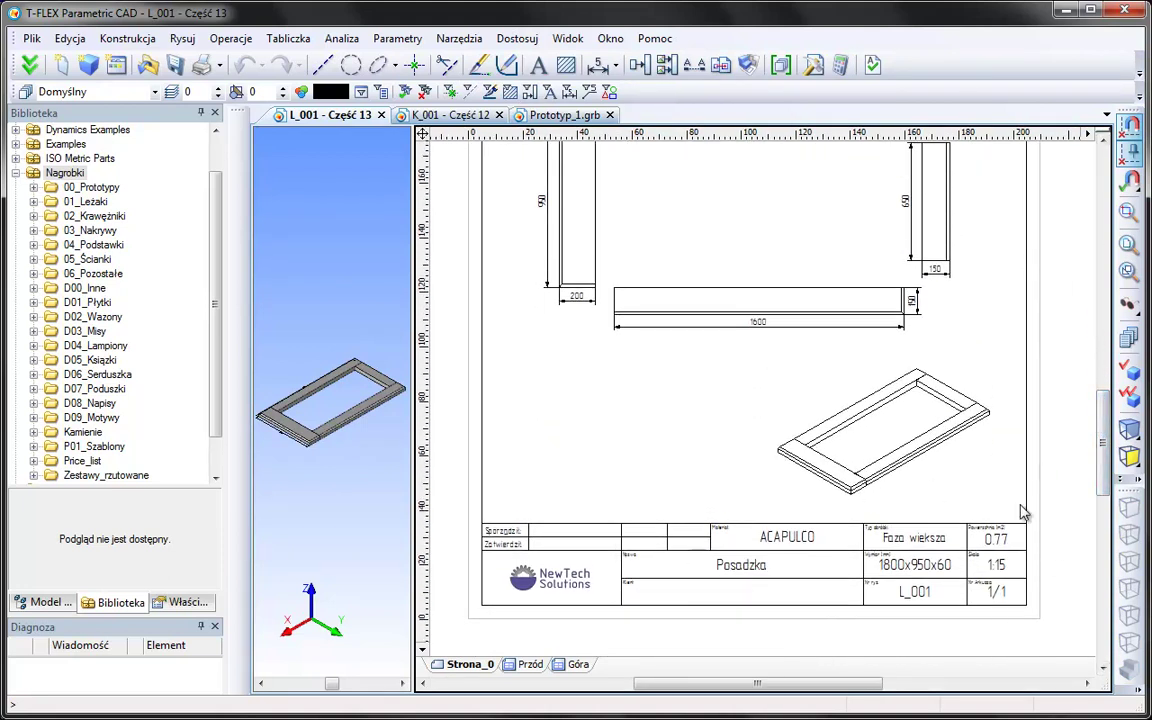
pyautogui.moveTo(415, 445); pyautogui.dragTo(952, 440)
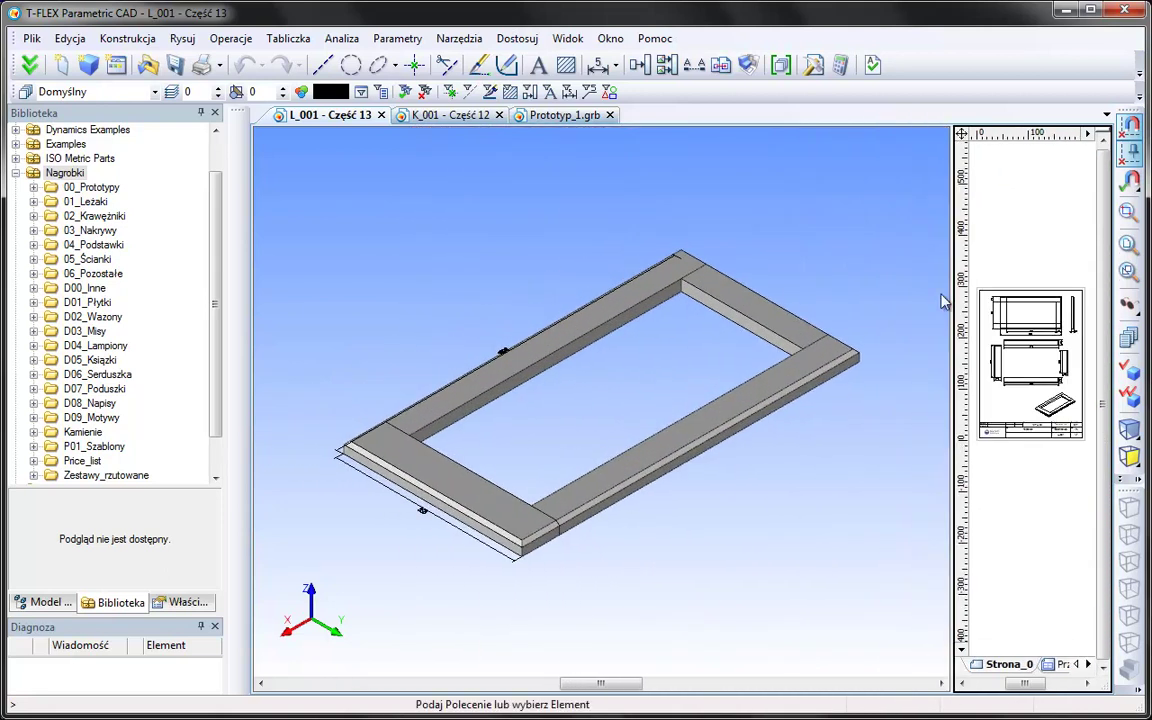
# Hide the slab's dimensions, explode and reassemble it, and render it in granite
pyautogui.click(943, 302)
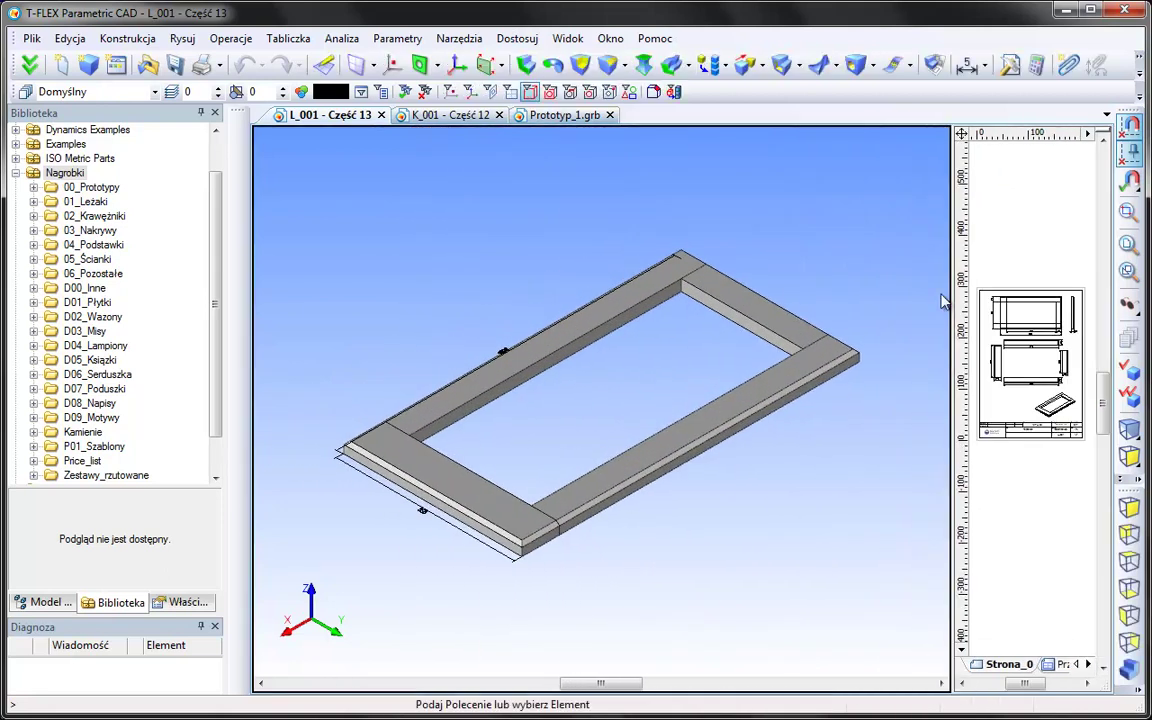
pyautogui.click(1128, 303)
pyautogui.click(1010, 318)
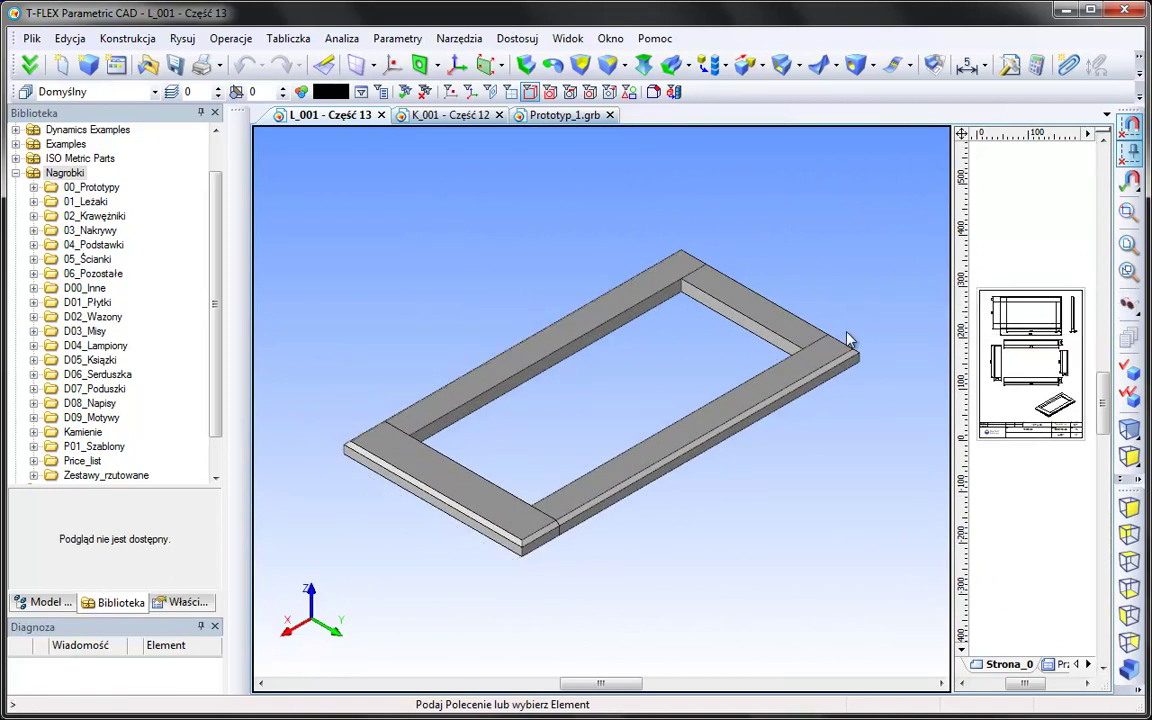
pyautogui.click(446, 43)
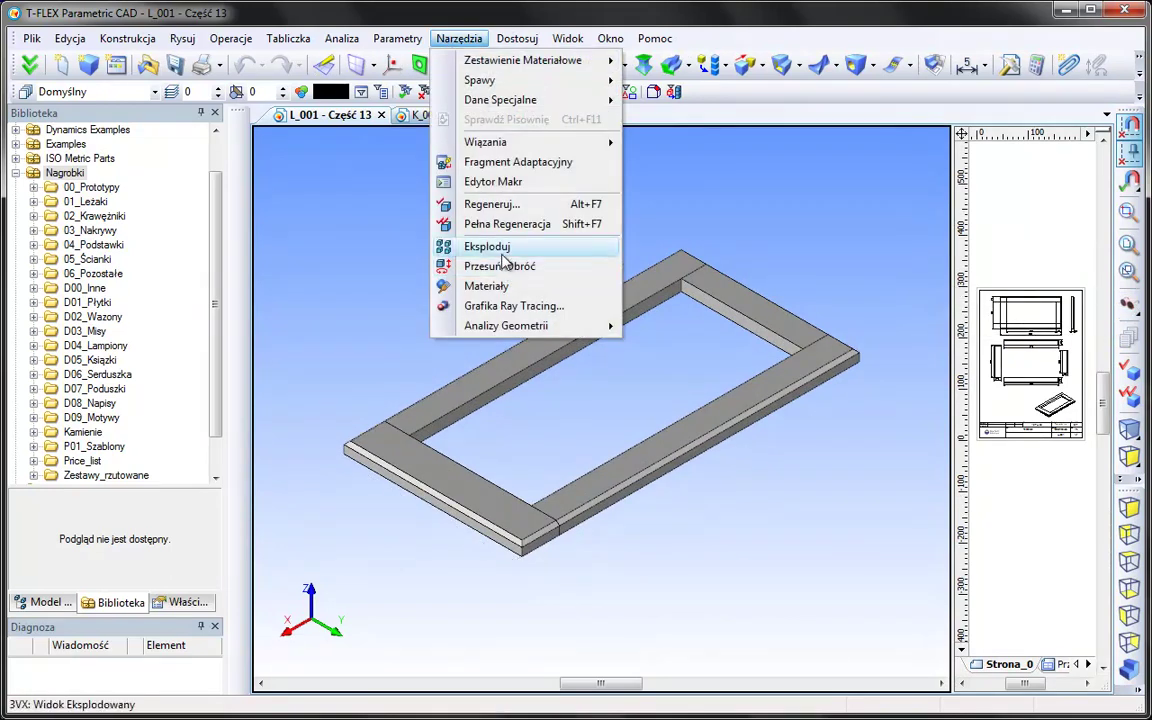
pyautogui.click(500, 246)
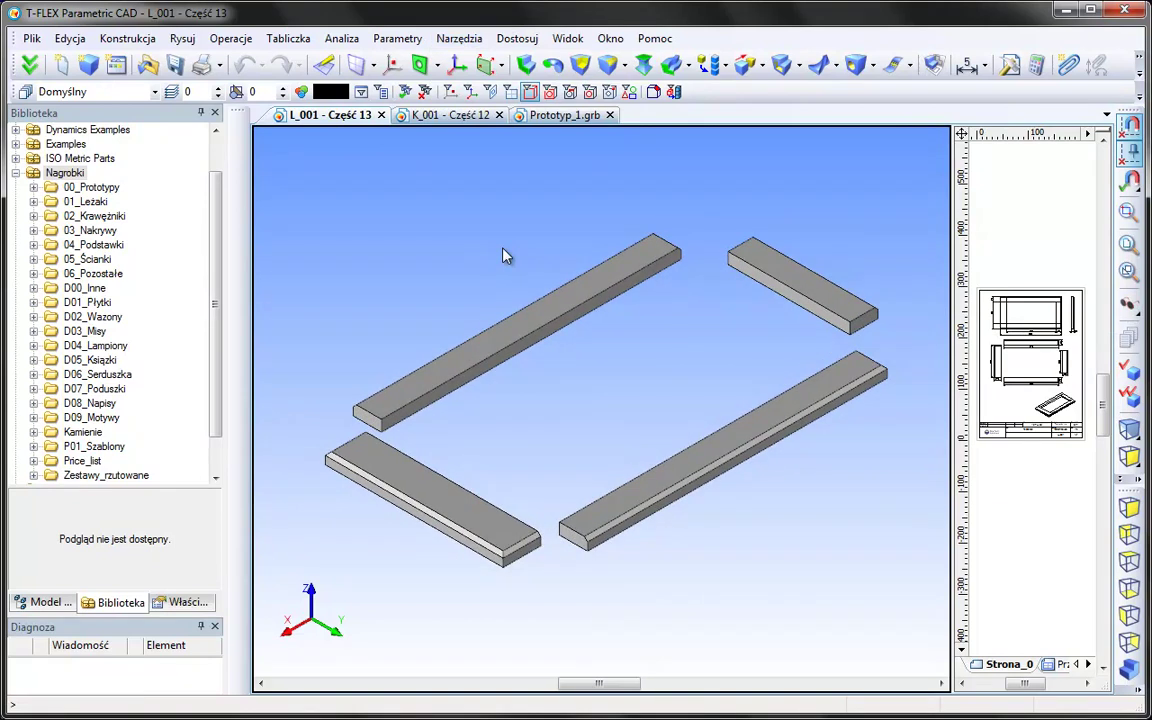
pyautogui.click(459, 38)
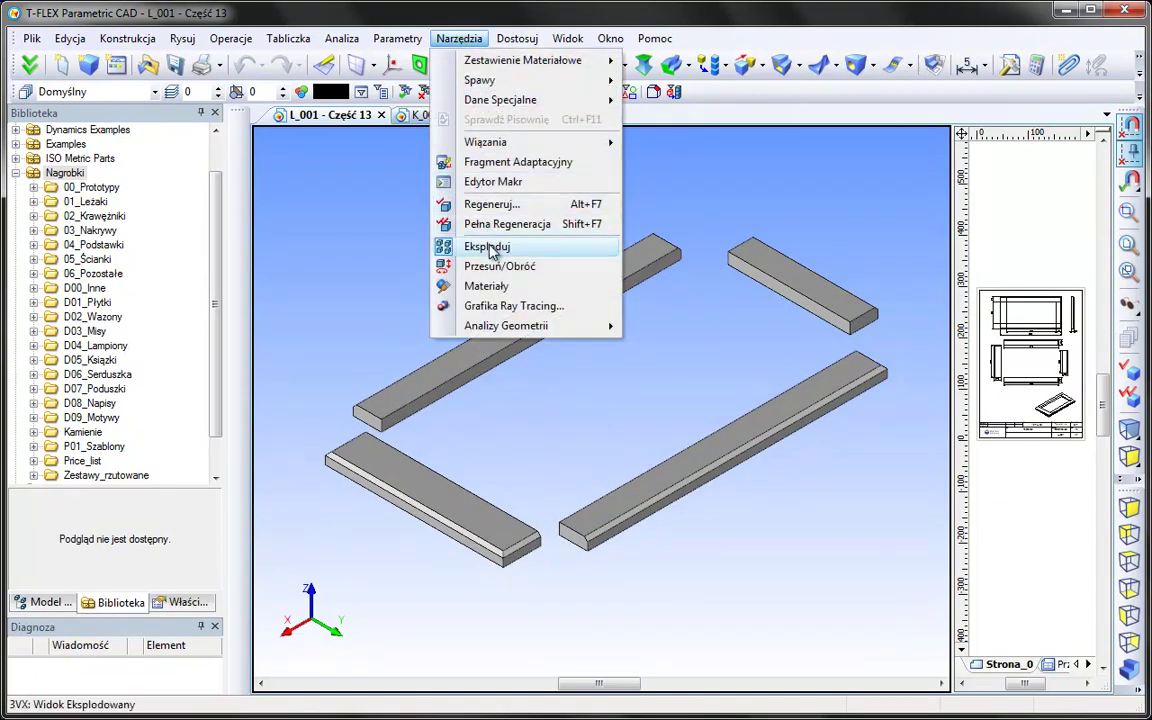
pyautogui.click(491, 248)
pyautogui.click(1129, 430)
pyautogui.click(948, 440)
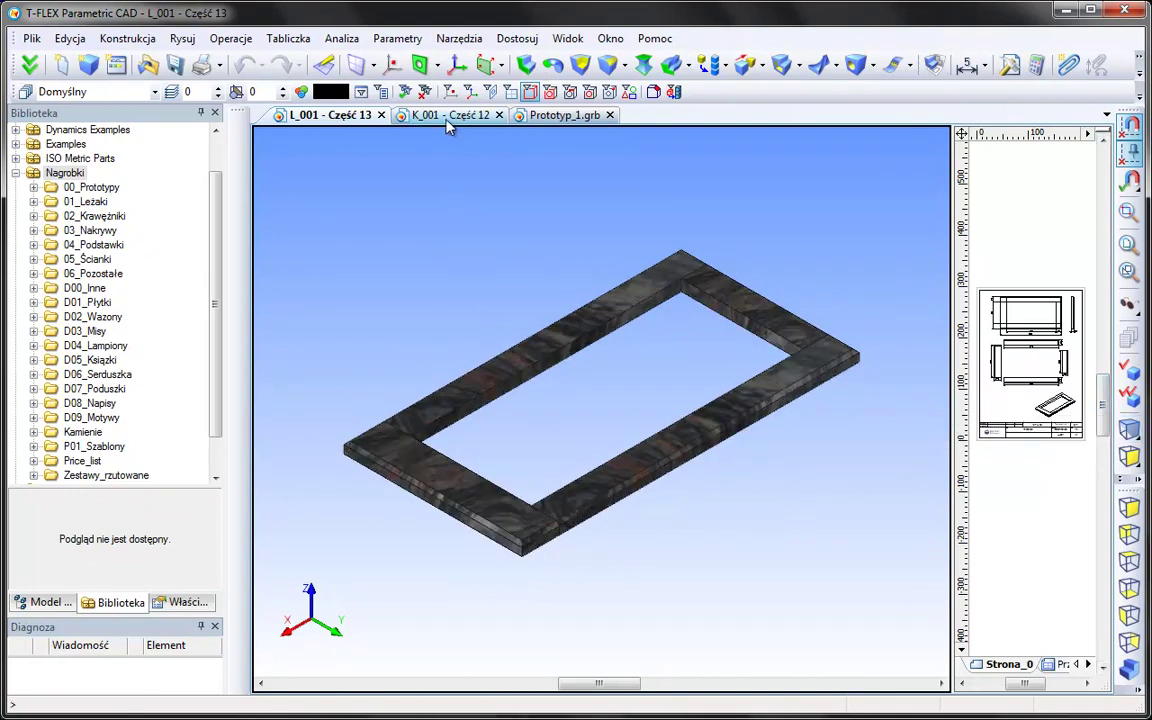
# In Prototyp_1.grb, explode the monument to inspect its parts, then reassemble it
pyautogui.click(540, 117)
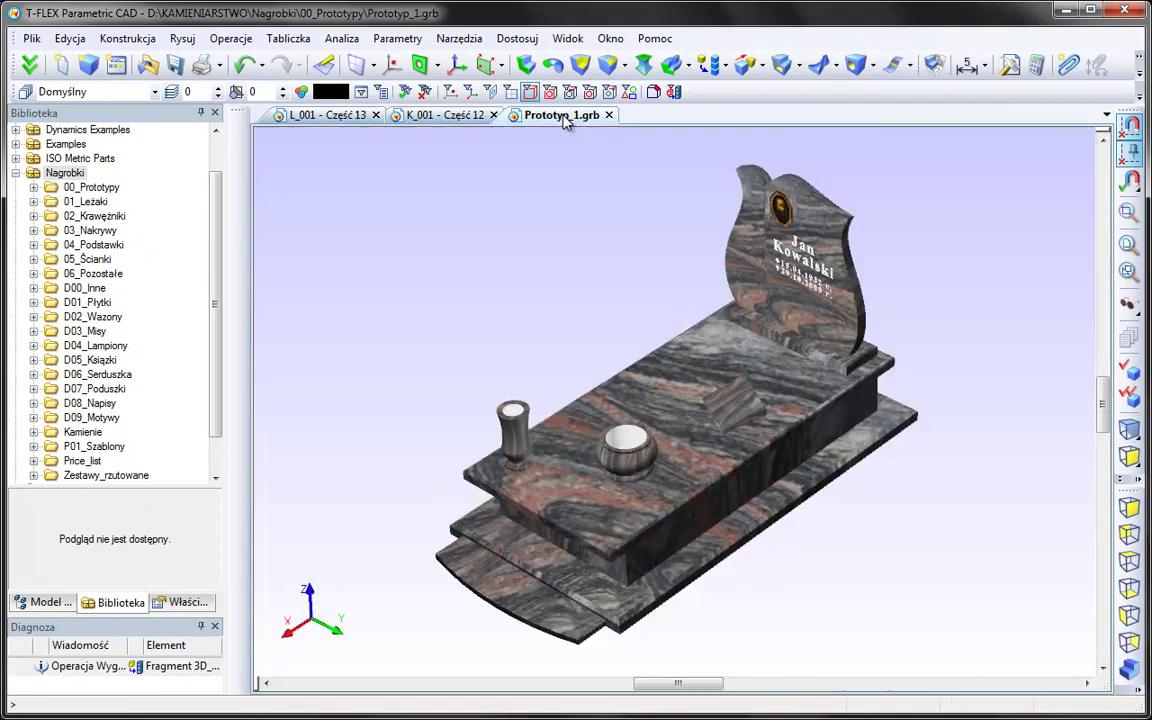
pyautogui.click(465, 42)
pyautogui.click(495, 246)
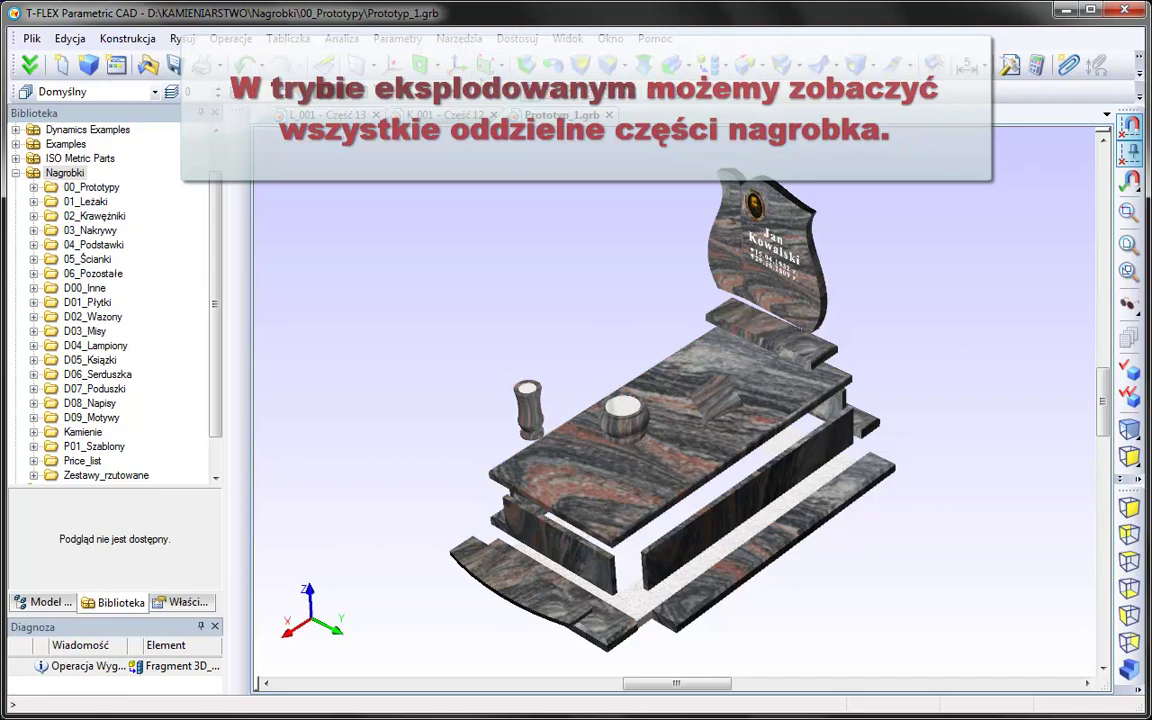
pyautogui.scroll(3, 600, 615)
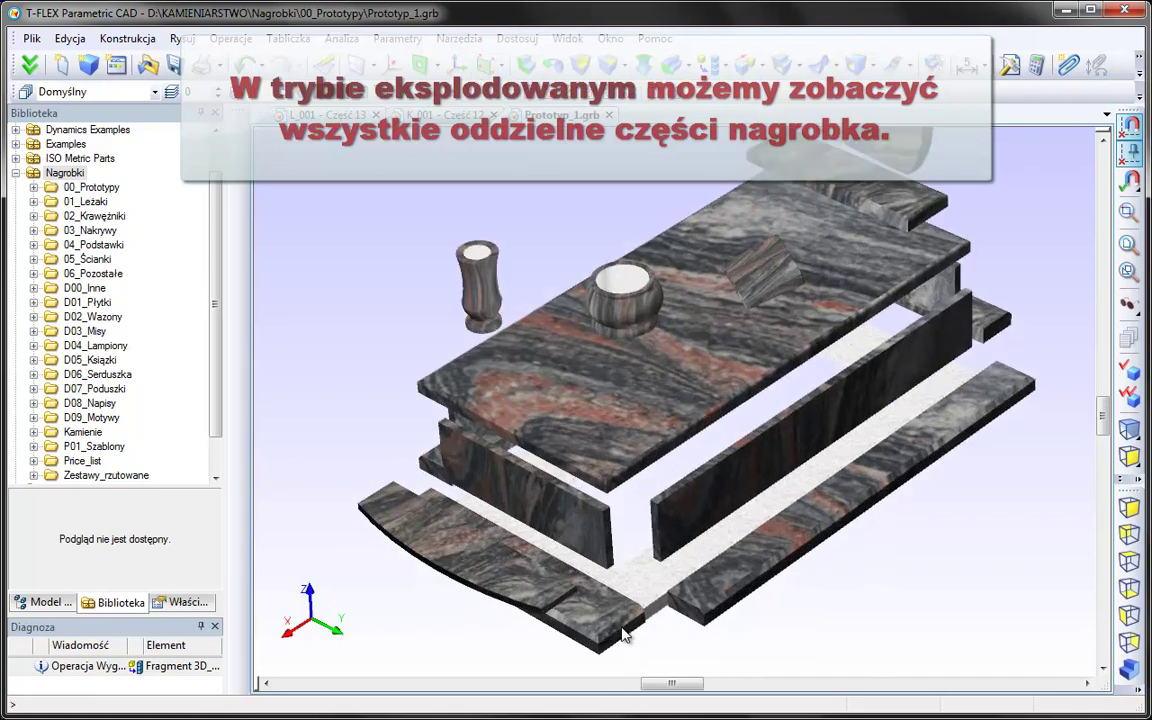
pyautogui.scroll(3, 624, 637)
pyautogui.moveTo(624, 637)
pyautogui.mouseDown(button='middle')
pyautogui.moveTo(571, 553)
pyautogui.moveTo(625, 563)
pyautogui.moveTo(694, 494)
pyautogui.moveTo(651, 464)
pyautogui.moveTo(599, 472)
pyautogui.moveTo(625, 527)
pyautogui.moveTo(684, 368)
pyautogui.moveTo(624, 582)
pyautogui.moveTo(621, 380)
pyautogui.moveTo(663, 576)
pyautogui.moveTo(690, 500)
pyautogui.moveTo(707, 374)
pyautogui.mouseUp(button='middle')
pyautogui.scroll(-3, 698, 490)
pyautogui.scroll(-2, 698, 490)
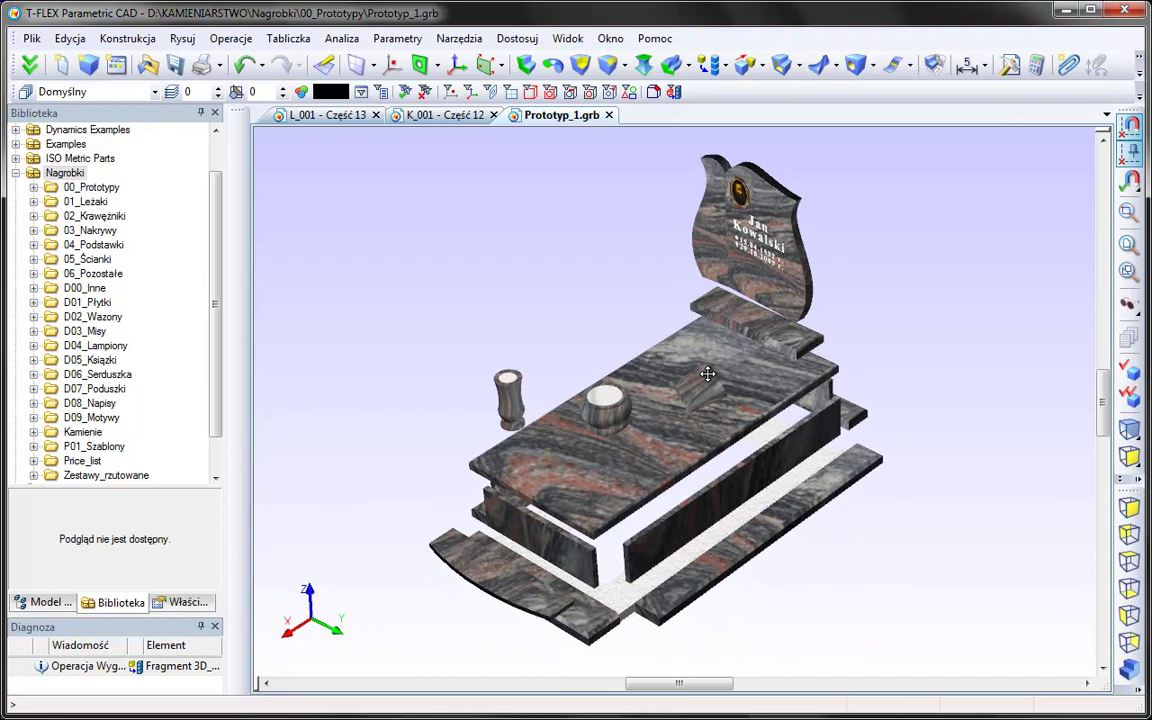
pyautogui.click(460, 38)
pyautogui.click(500, 245)
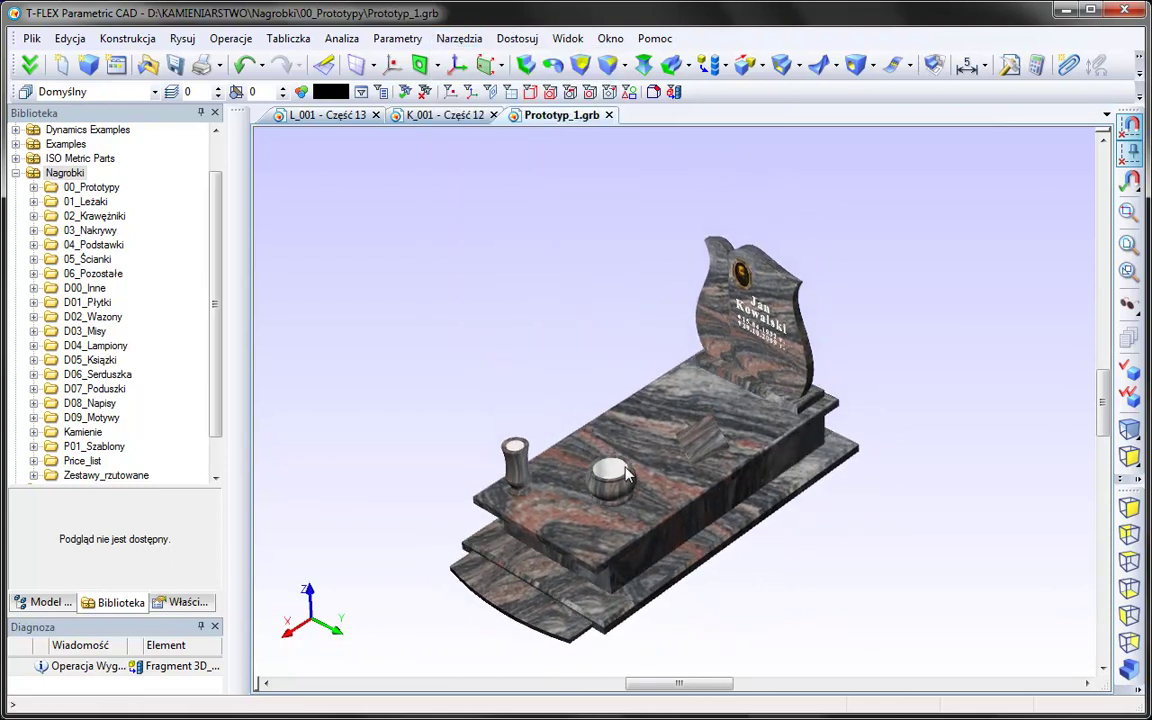
pyautogui.scroll(1, 603, 571)
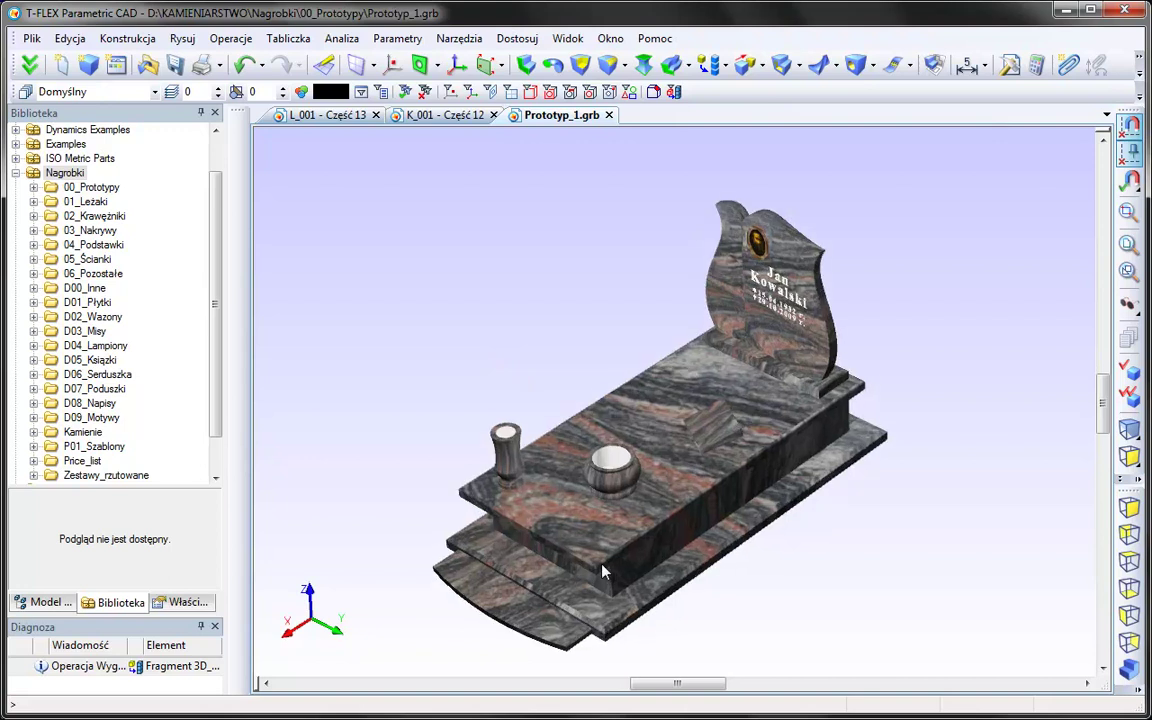
pyautogui.scroll(1, 603, 571)
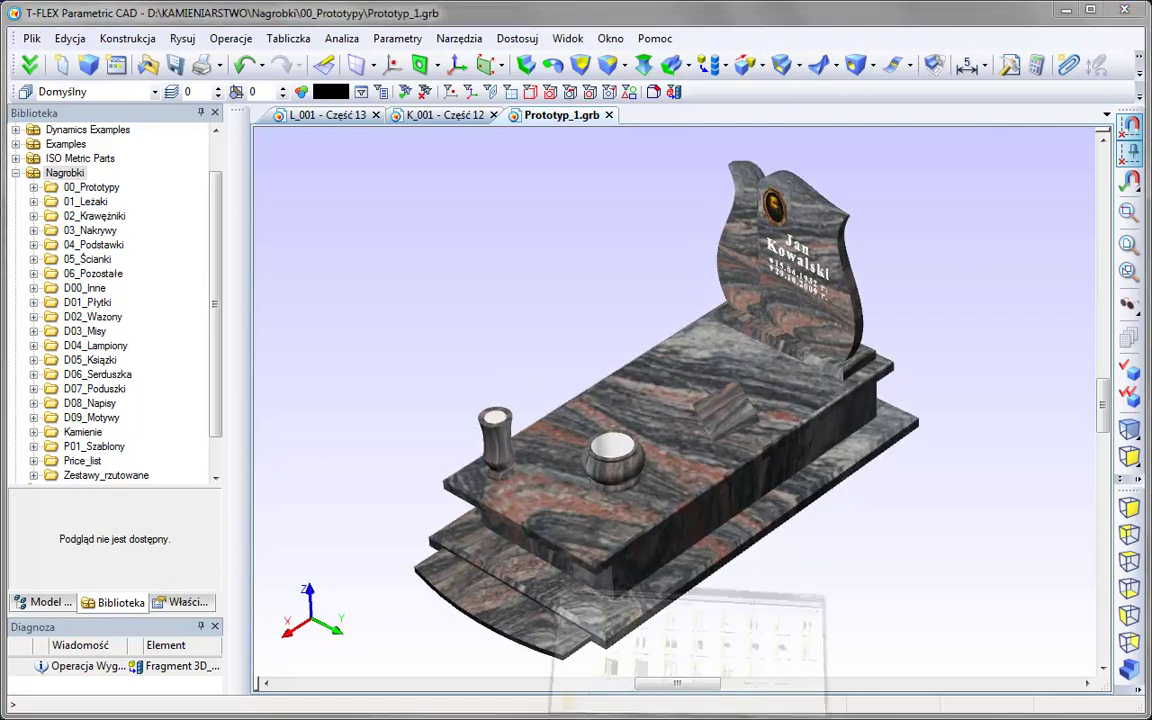
pyautogui.moveTo(687, 712)
pyautogui.click(580, 600)
# Open Cennik1.xls from Price_list and select the Kamienie stone prices by thickness
pyautogui.click(615, 440)
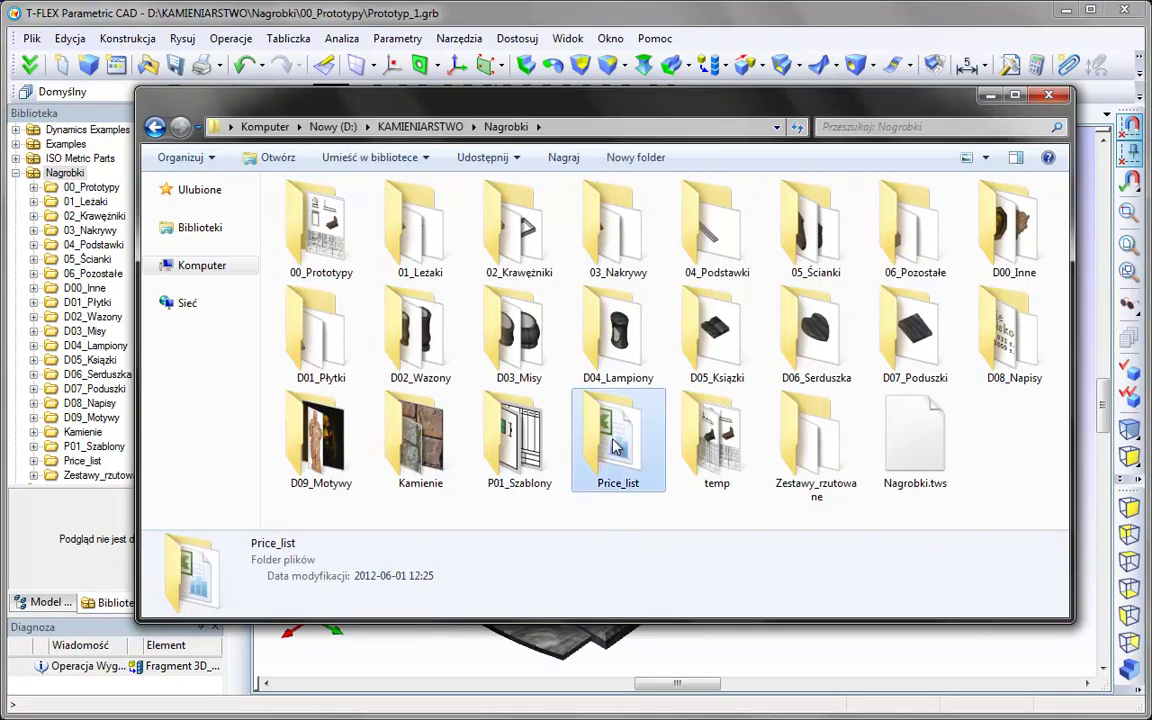
pyautogui.doubleClick(615, 447)
pyautogui.doubleClick(330, 209)
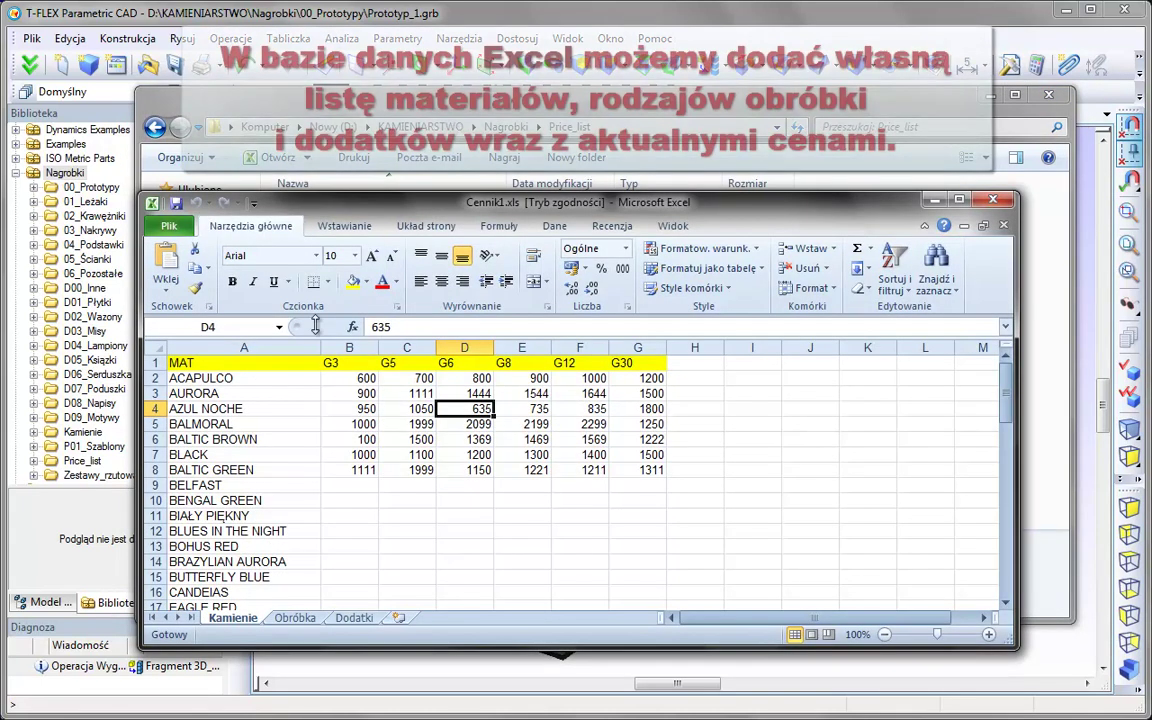
pyautogui.click(251, 344)
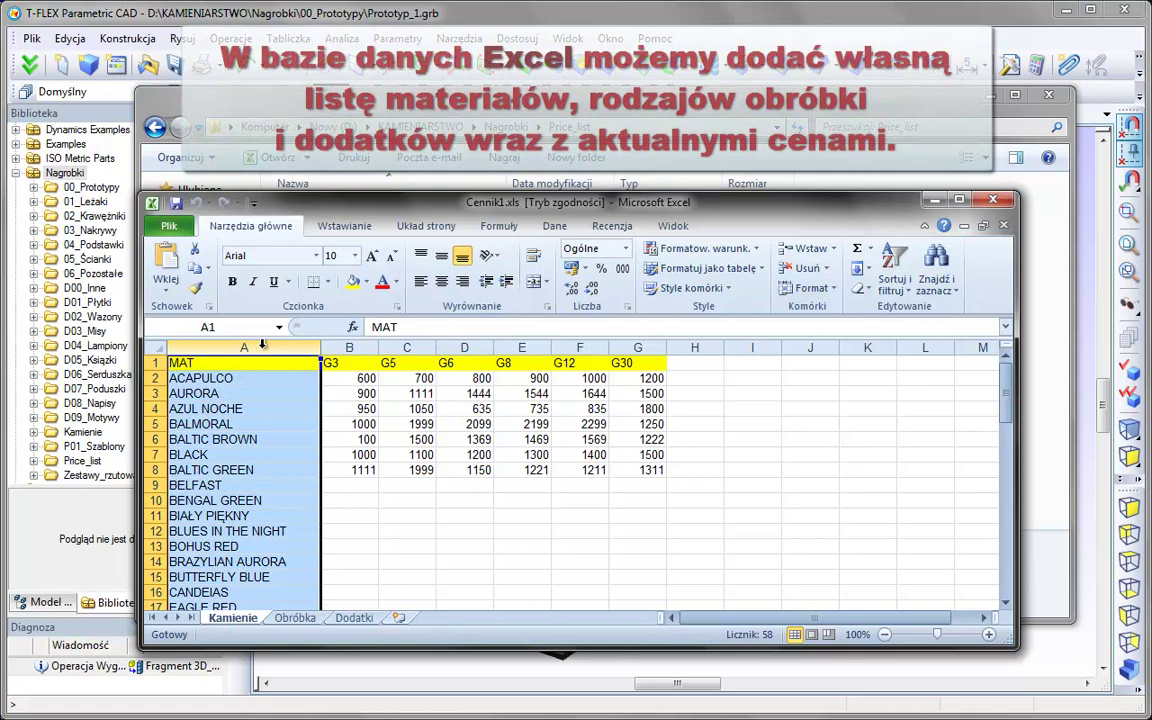
pyautogui.click(350, 347)
pyautogui.click(407, 347)
pyautogui.click(464, 347)
pyautogui.click(522, 347)
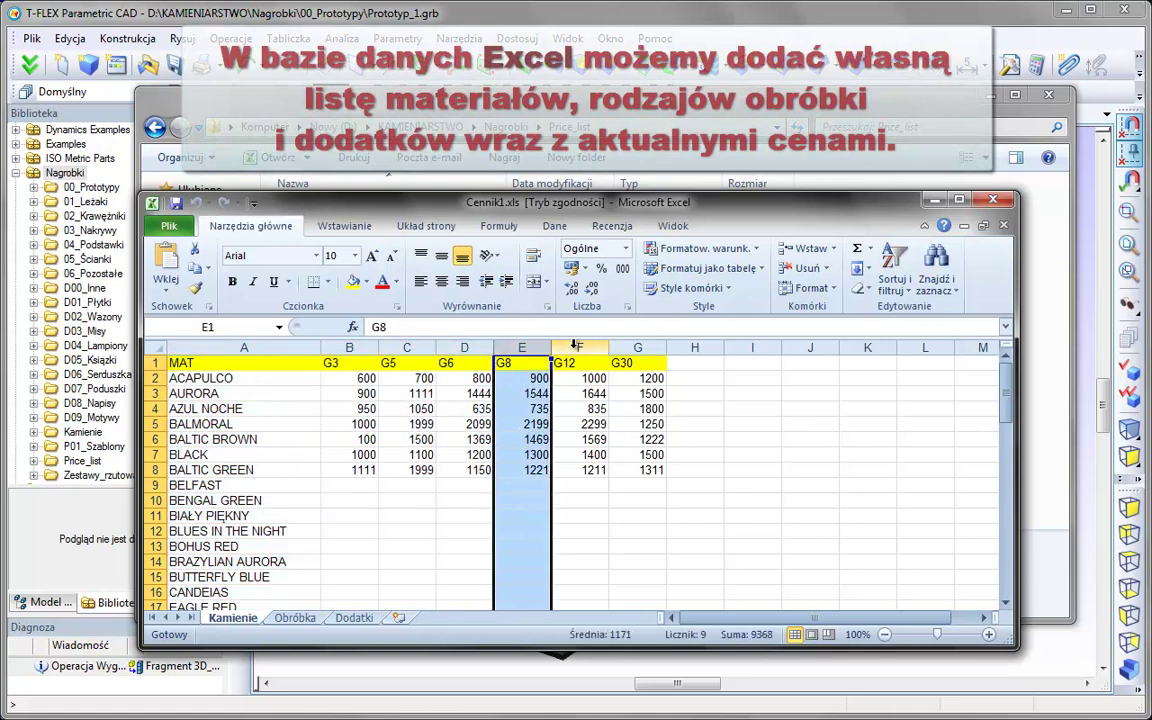
pyautogui.click(579, 347)
pyautogui.click(637, 347)
pyautogui.moveTo(345, 378)
pyautogui.mouseDown()
pyautogui.moveTo(590, 575)
pyautogui.moveTo(640, 578)
pyautogui.mouseUp()
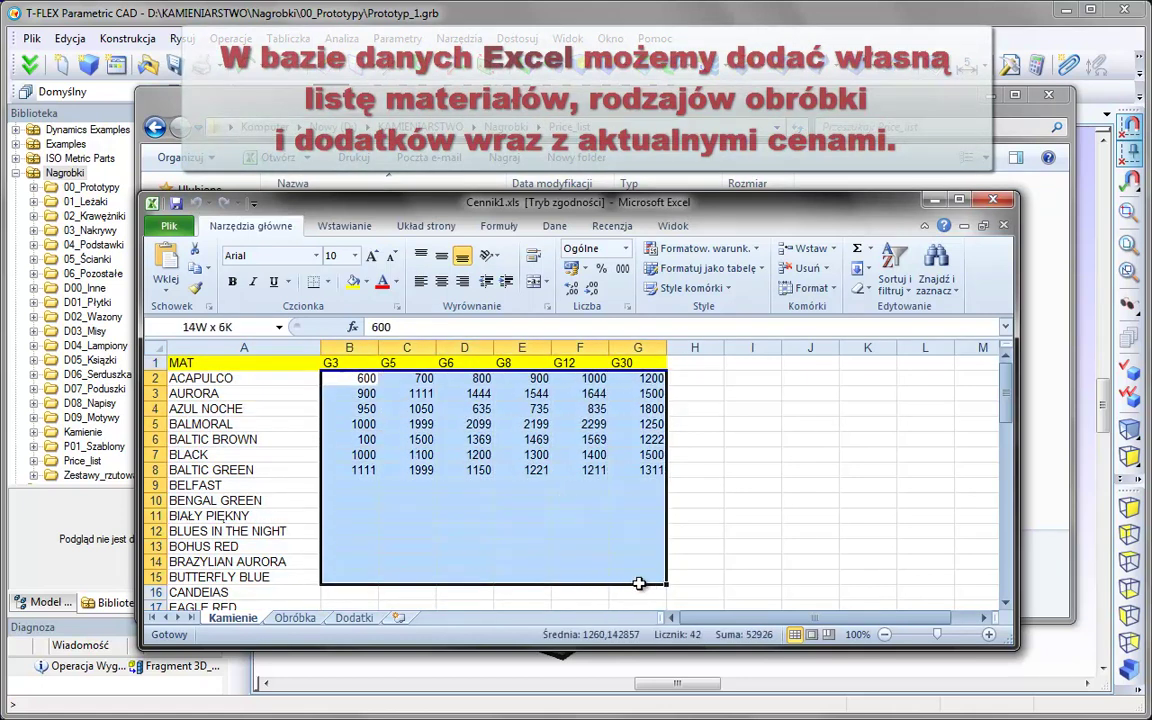
# Review the Obróbka and Dodatki price sheets, return to Kamienie, and close the workbook
pyautogui.click(301, 620)
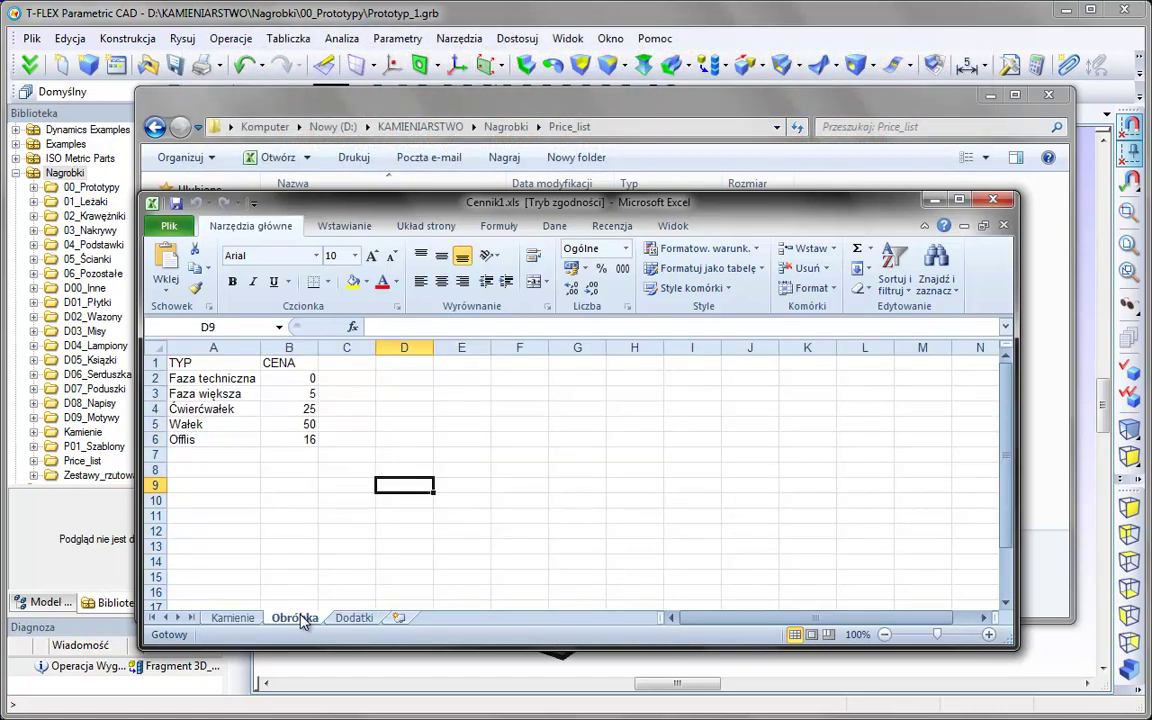
pyautogui.moveTo(300, 378); pyautogui.dragTo(300, 439)
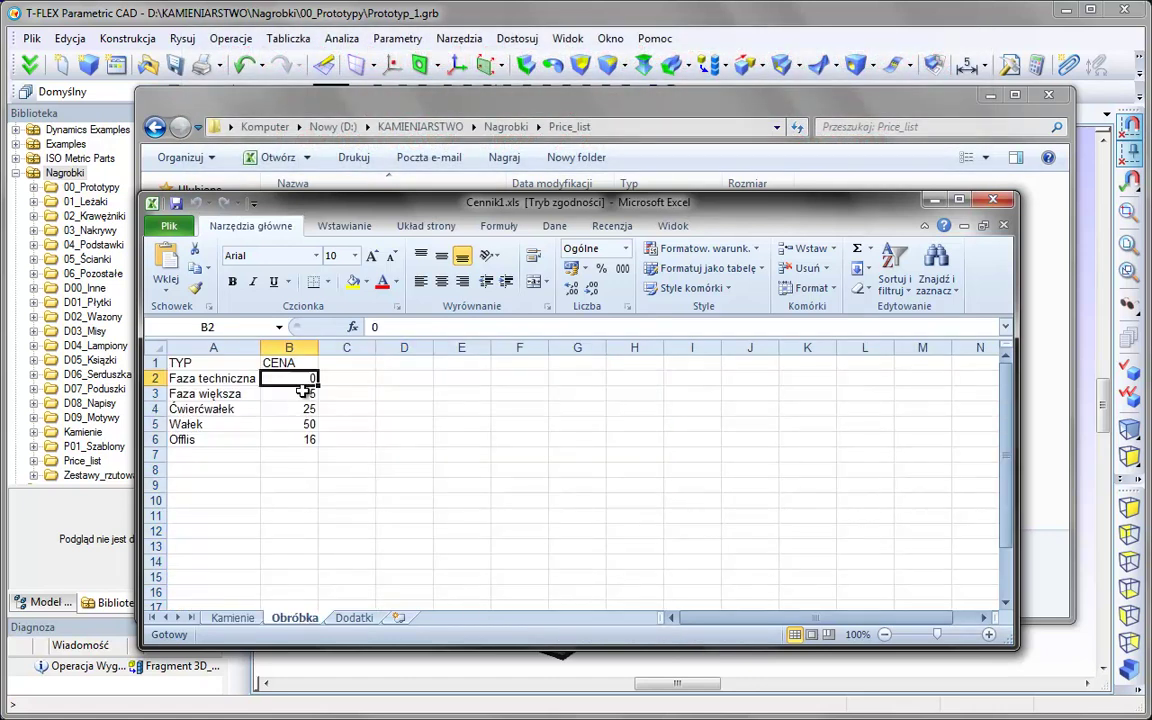
pyautogui.click(365, 618)
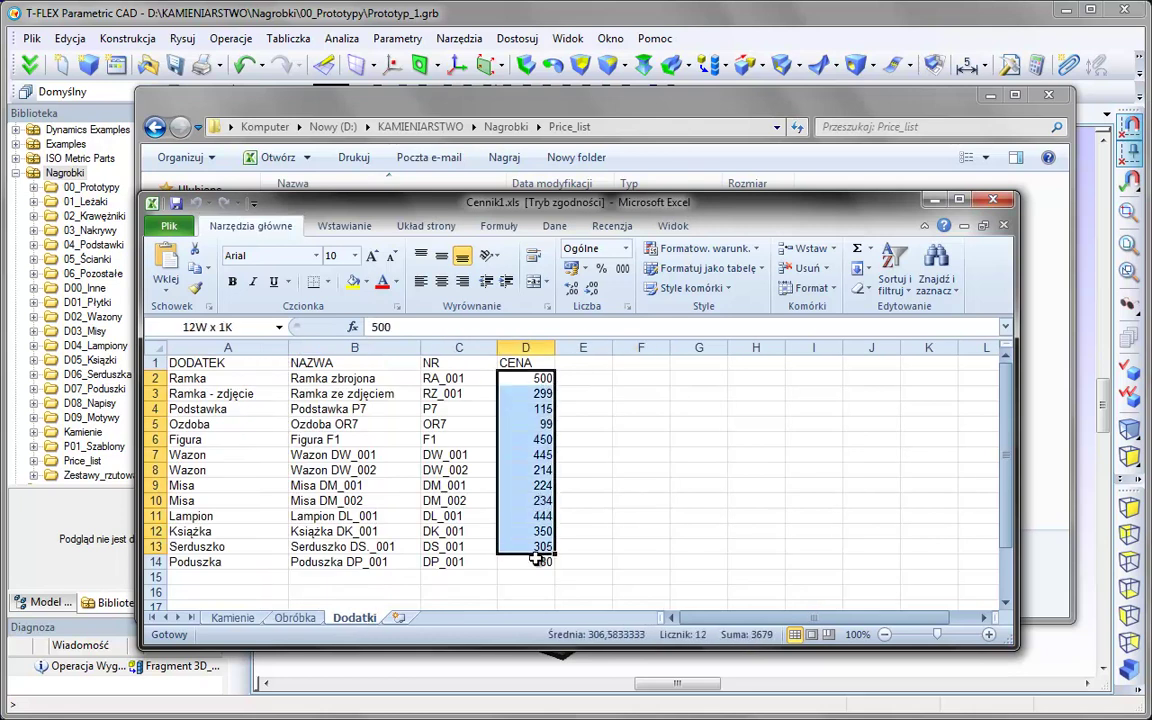
pyautogui.moveTo(541, 378); pyautogui.dragTo(533, 562)
pyautogui.moveTo(228, 378)
pyautogui.mouseDown()
pyautogui.moveTo(253, 457)
pyautogui.moveTo(249, 571)
pyautogui.mouseUp()
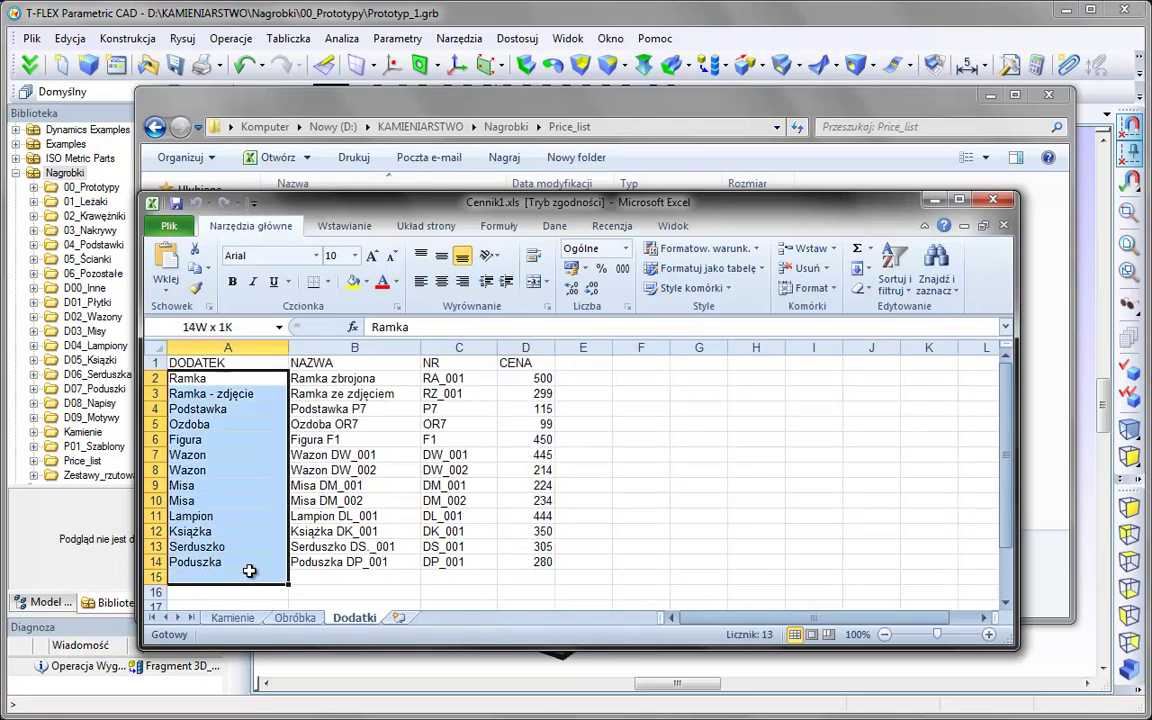
pyautogui.click(256, 621)
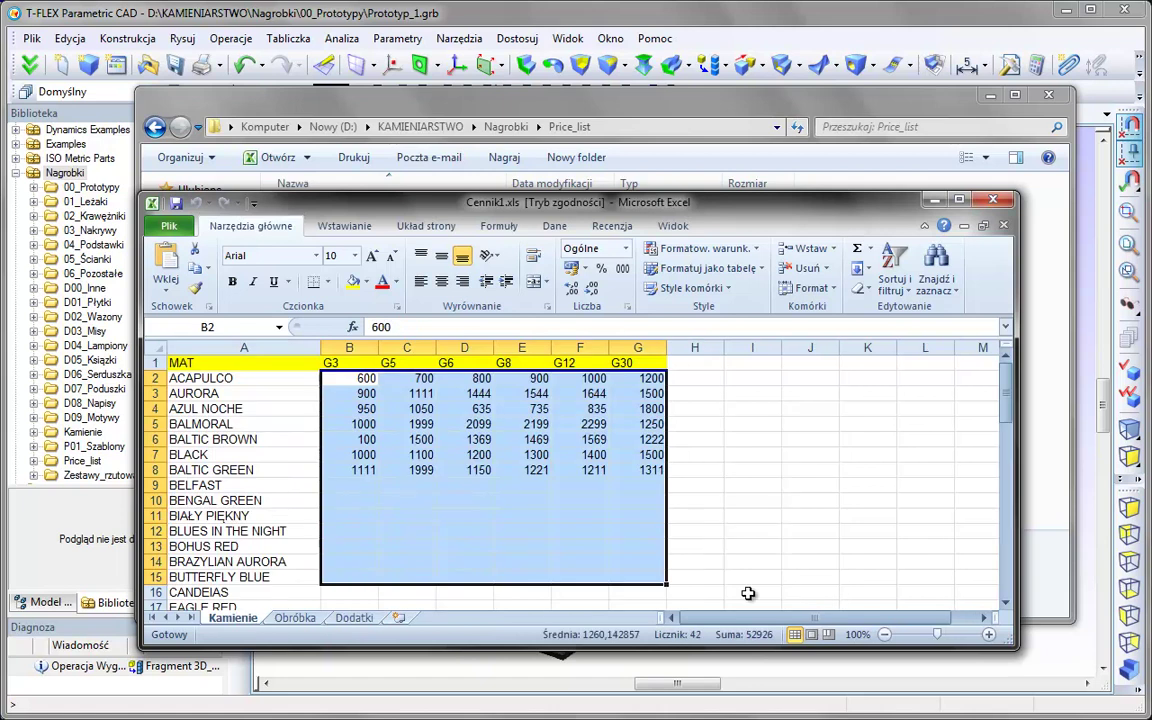
pyautogui.moveTo(1007, 372)
pyautogui.mouseDown()
pyautogui.moveTo(1007, 420)
pyautogui.moveTo(991, 443)
pyautogui.moveTo(995, 370)
pyautogui.mouseUp()
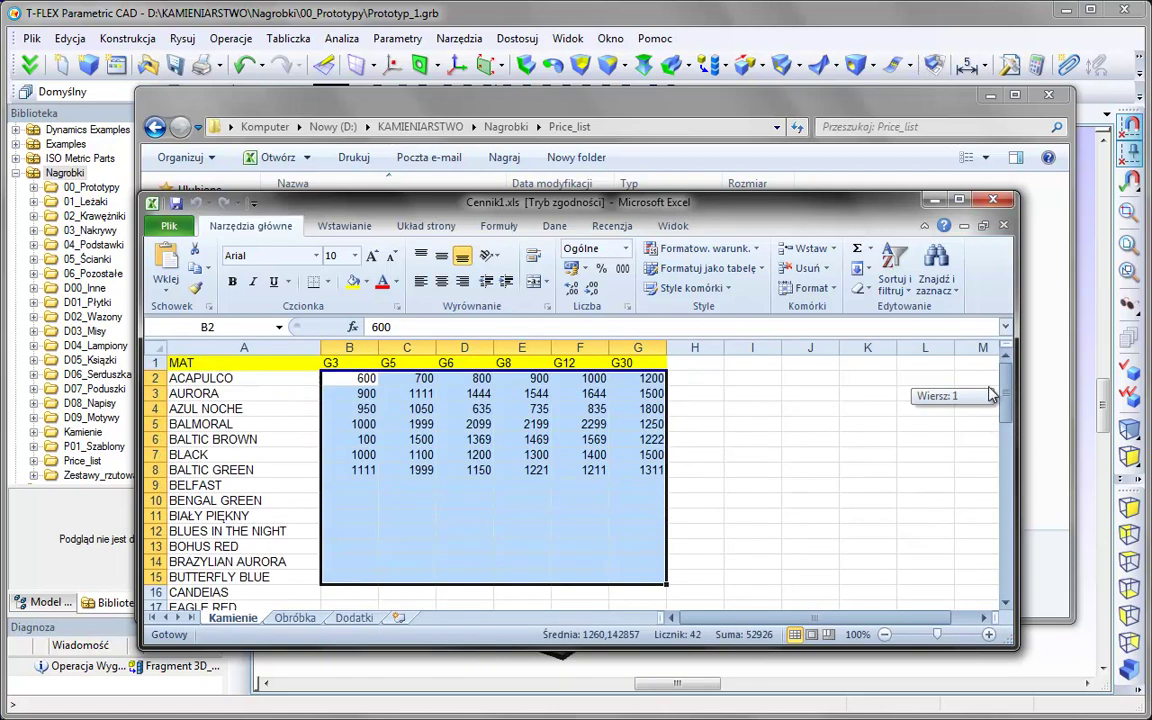
pyautogui.click(1009, 201)
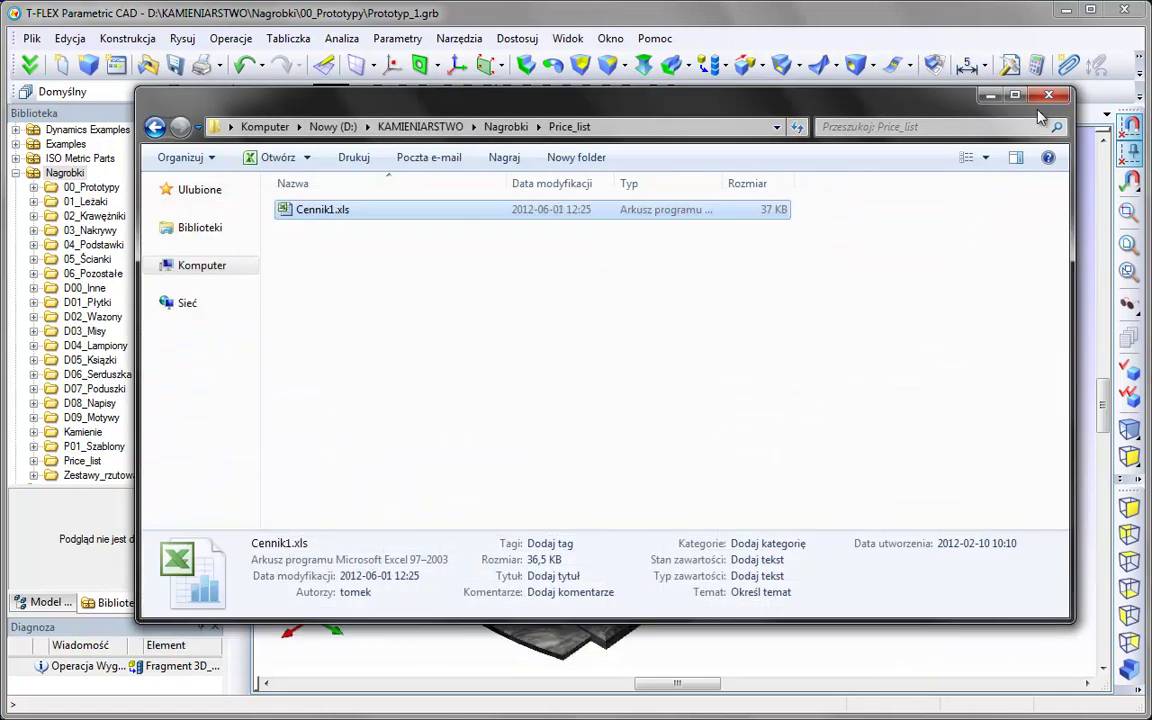
# Close the Price_list folder, open the 2D drawing view, and fully regenerate projections and 3D elements
pyautogui.click(1048, 94)
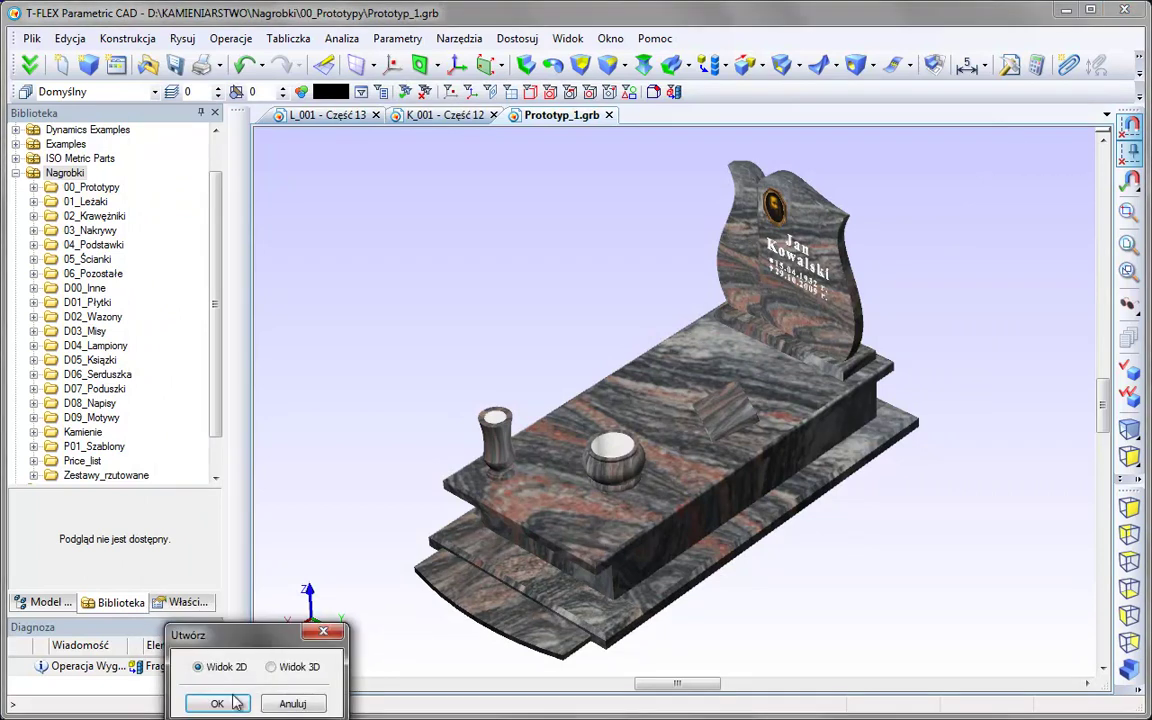
pyautogui.click(222, 700)
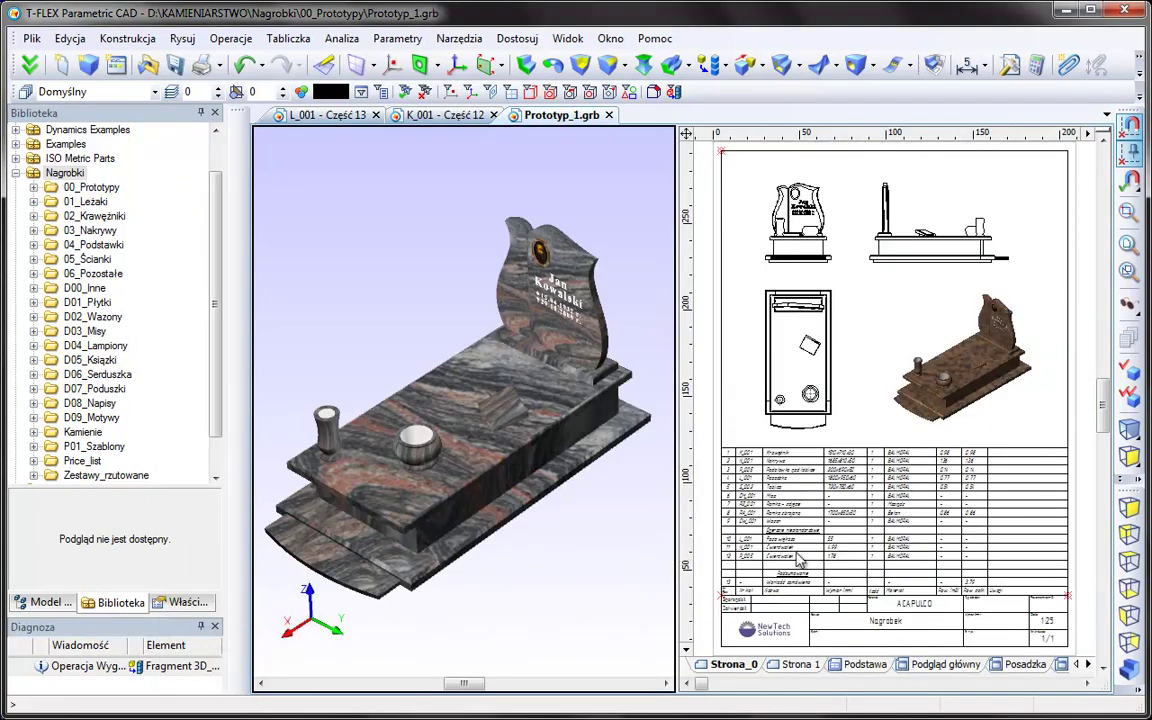
pyautogui.click(1128, 395)
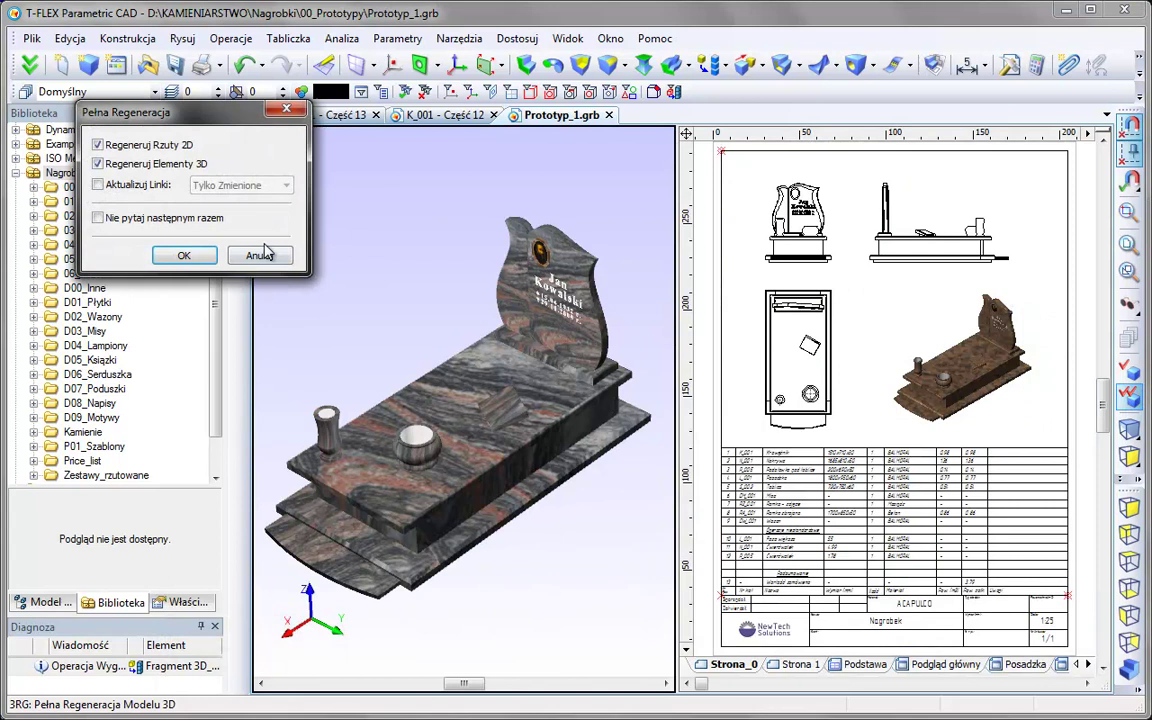
pyautogui.click(188, 256)
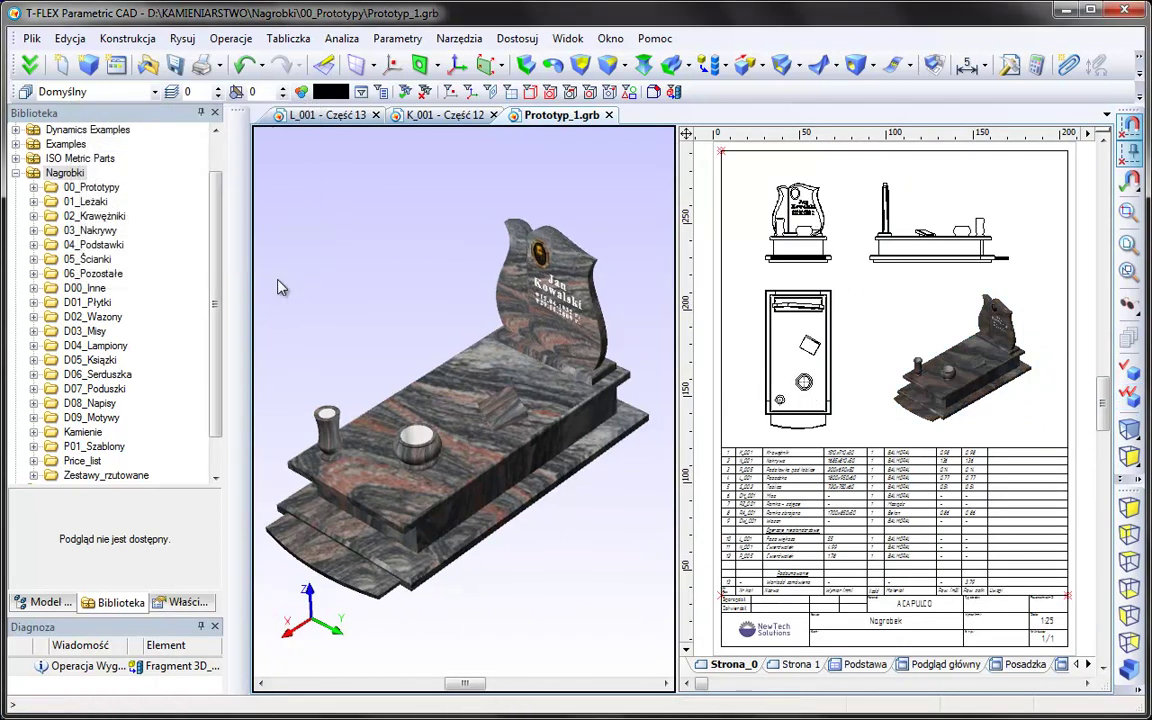
# Show page Strona 1, widen the drawing, and zoom in to check the 8196.19 total
pyautogui.hotkey('ctrl', 'pagedown')
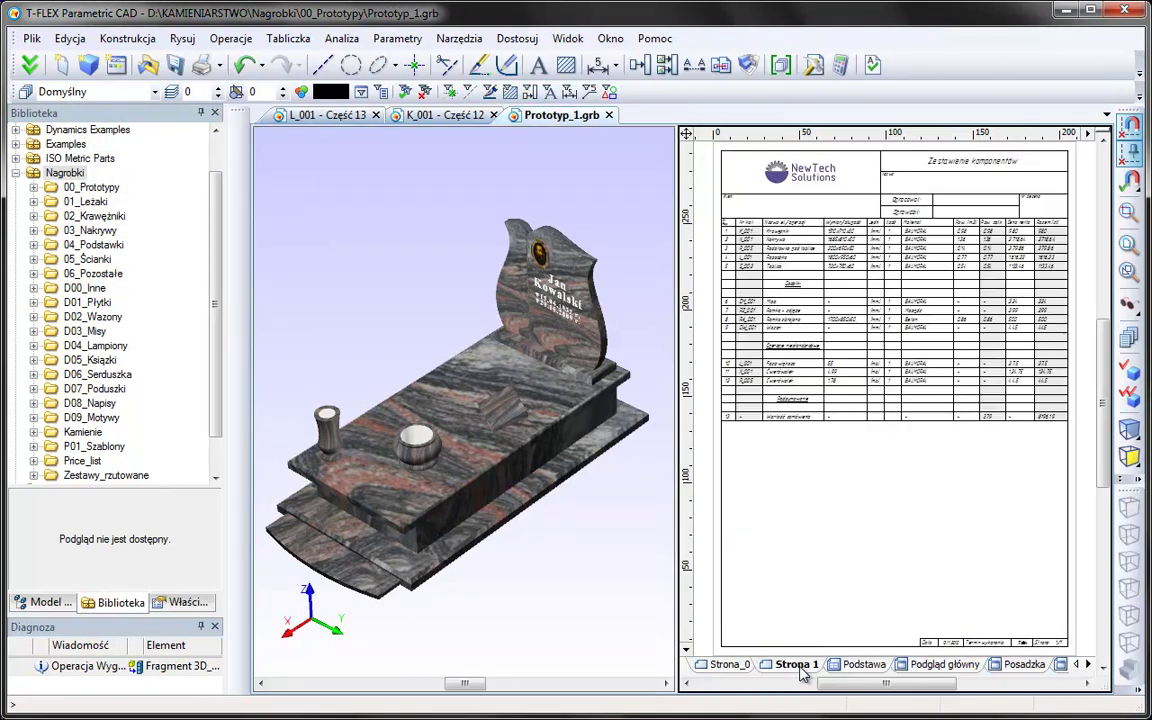
pyautogui.moveTo(679, 543); pyautogui.dragTo(440, 537)
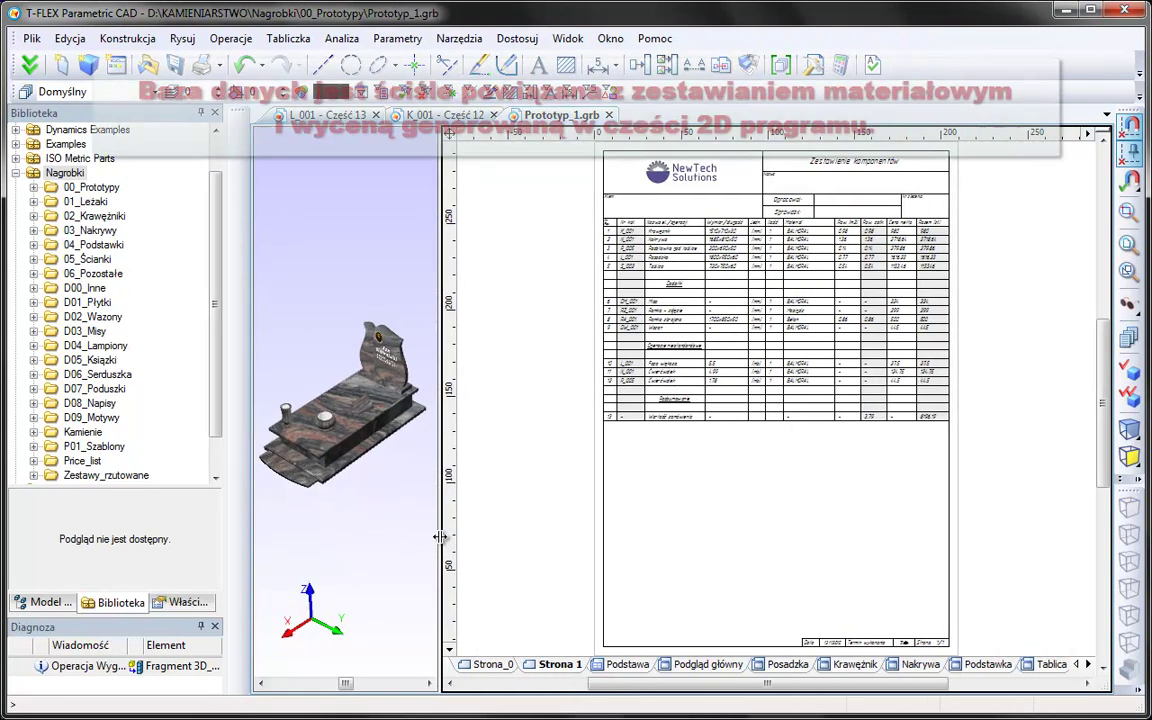
pyautogui.scroll(3, 768, 450)
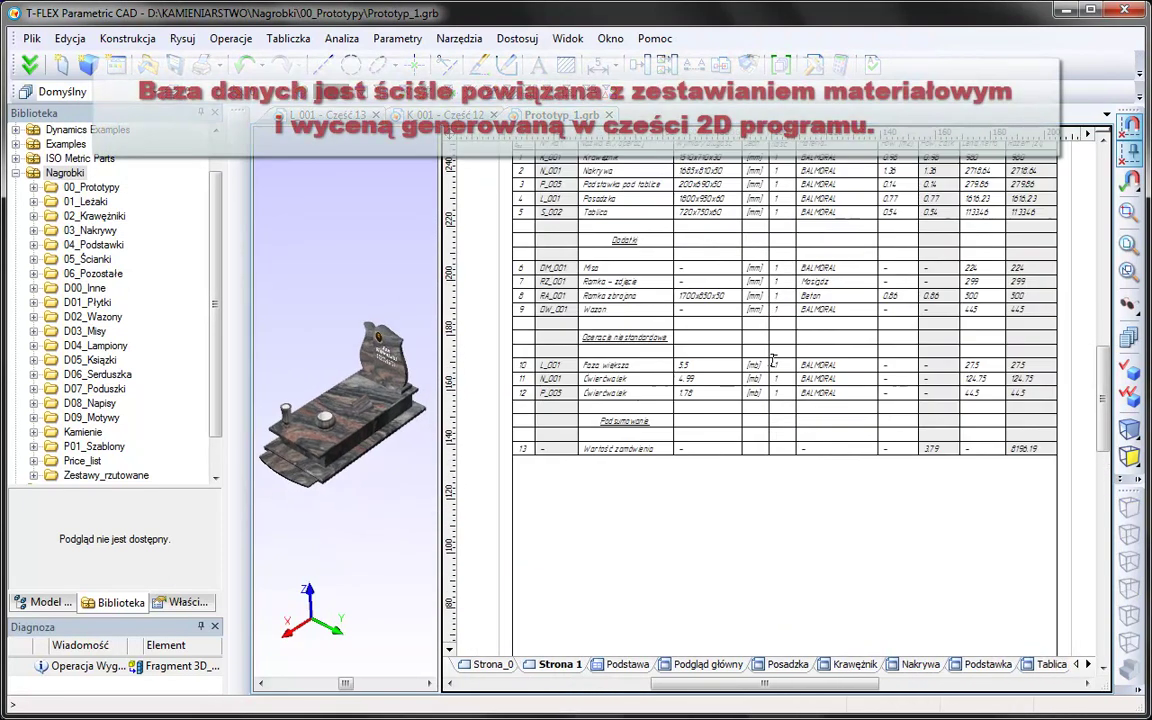
pyautogui.scroll(3, 768, 450)
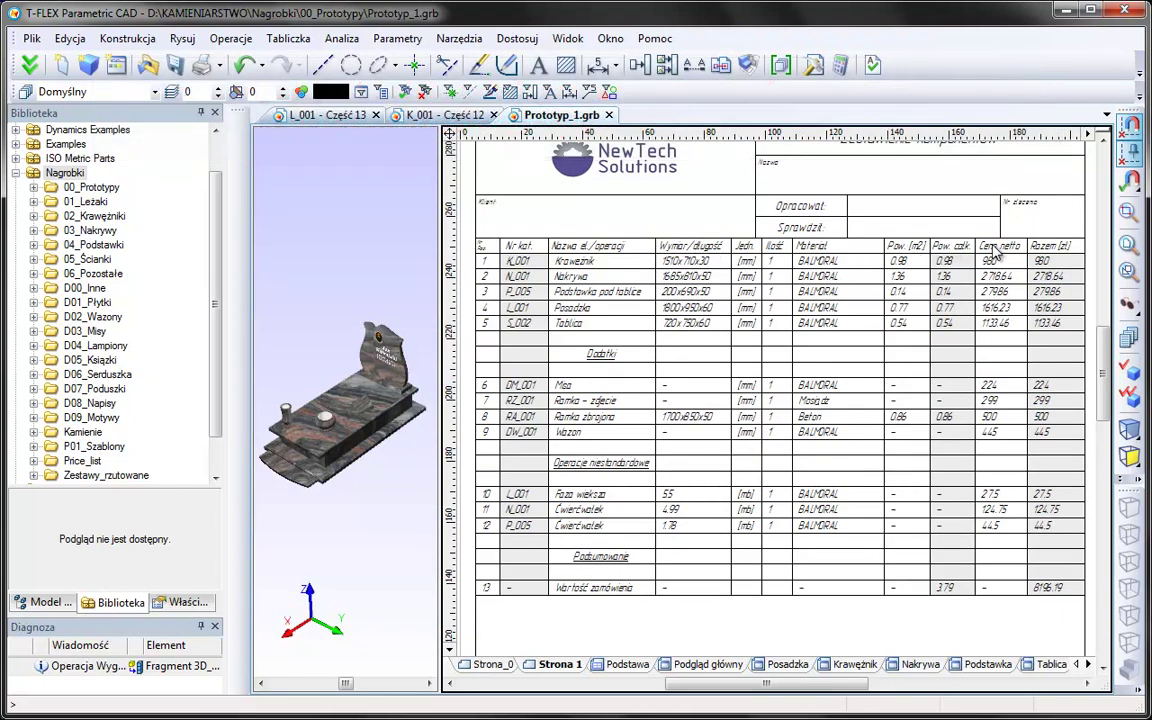
pyautogui.doubleClick(1071, 592)
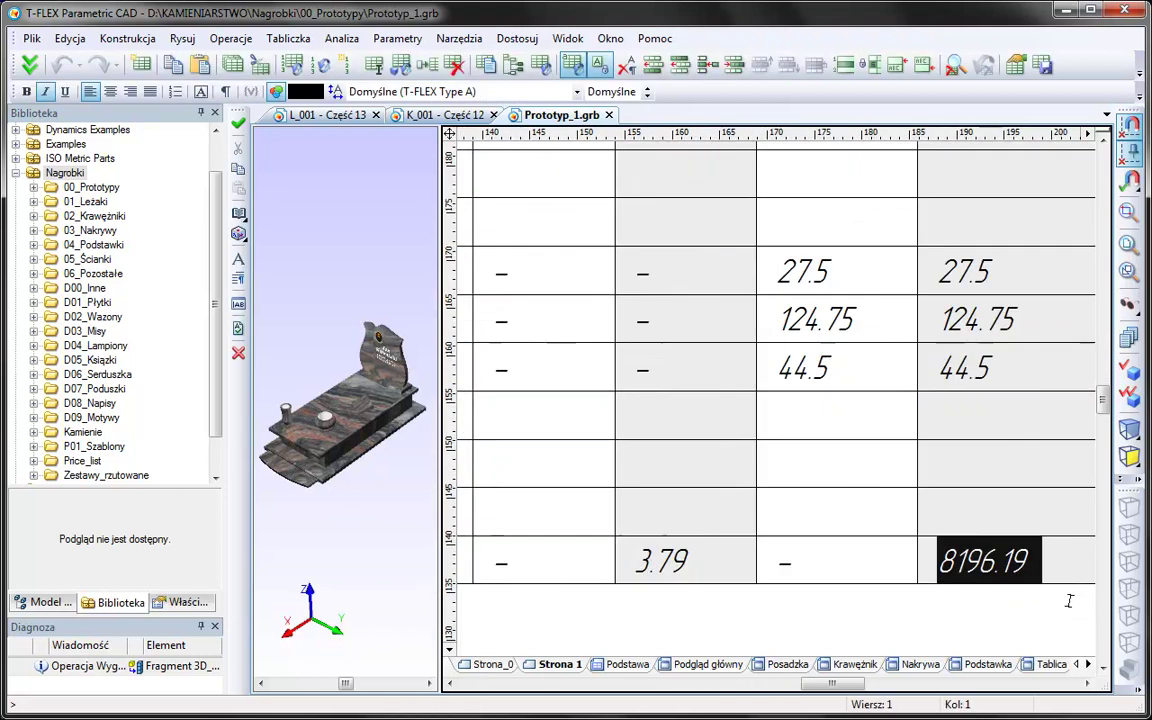
pyautogui.scroll(1, 1069, 600)
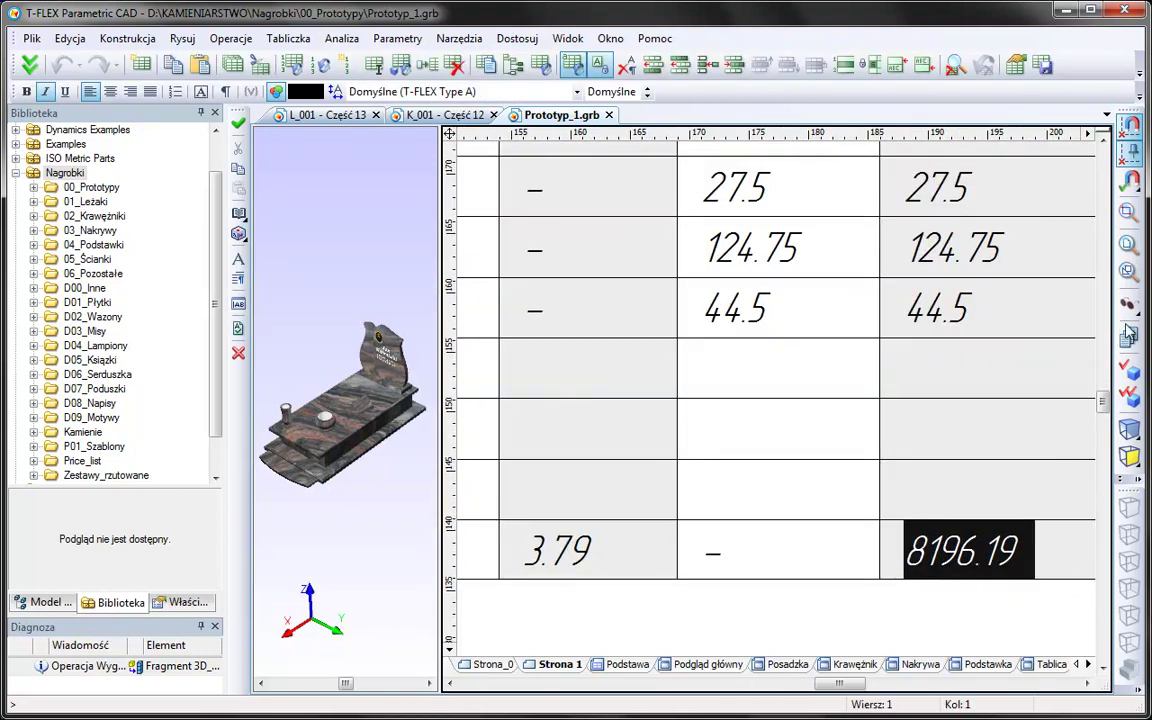
pyautogui.scroll(-5, 1016, 225)
pyautogui.press('Escape')
pyautogui.scroll(2, 889, 378)
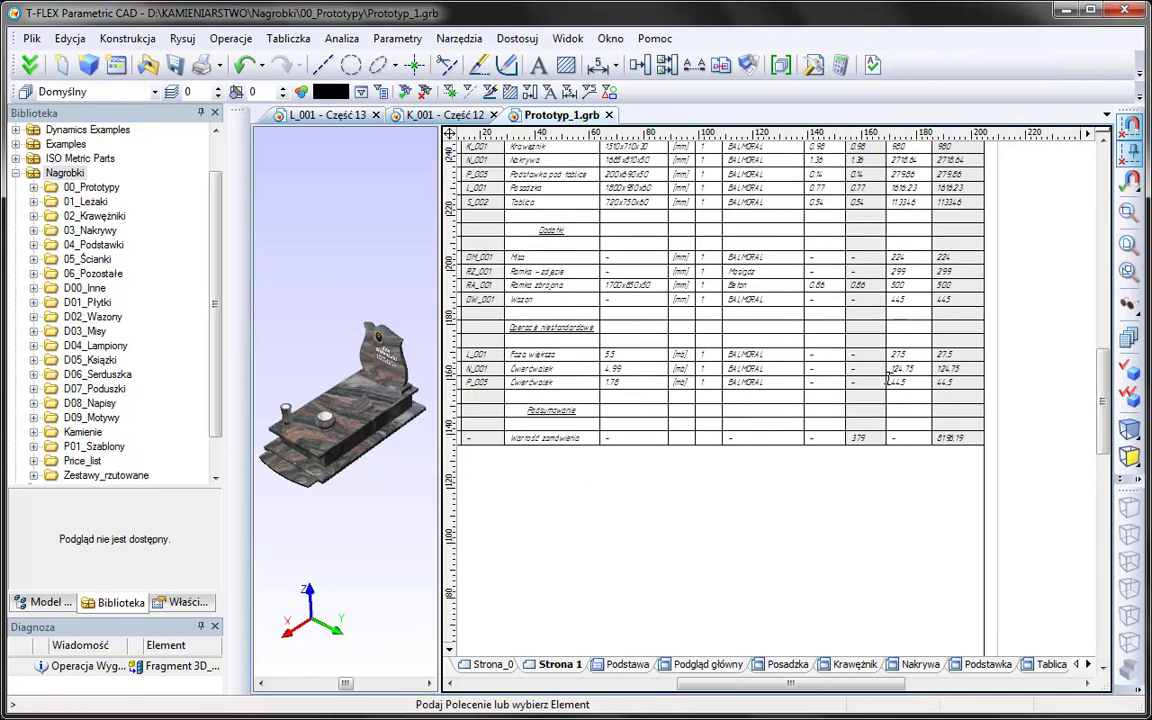
pyautogui.scroll(2, 860, 235)
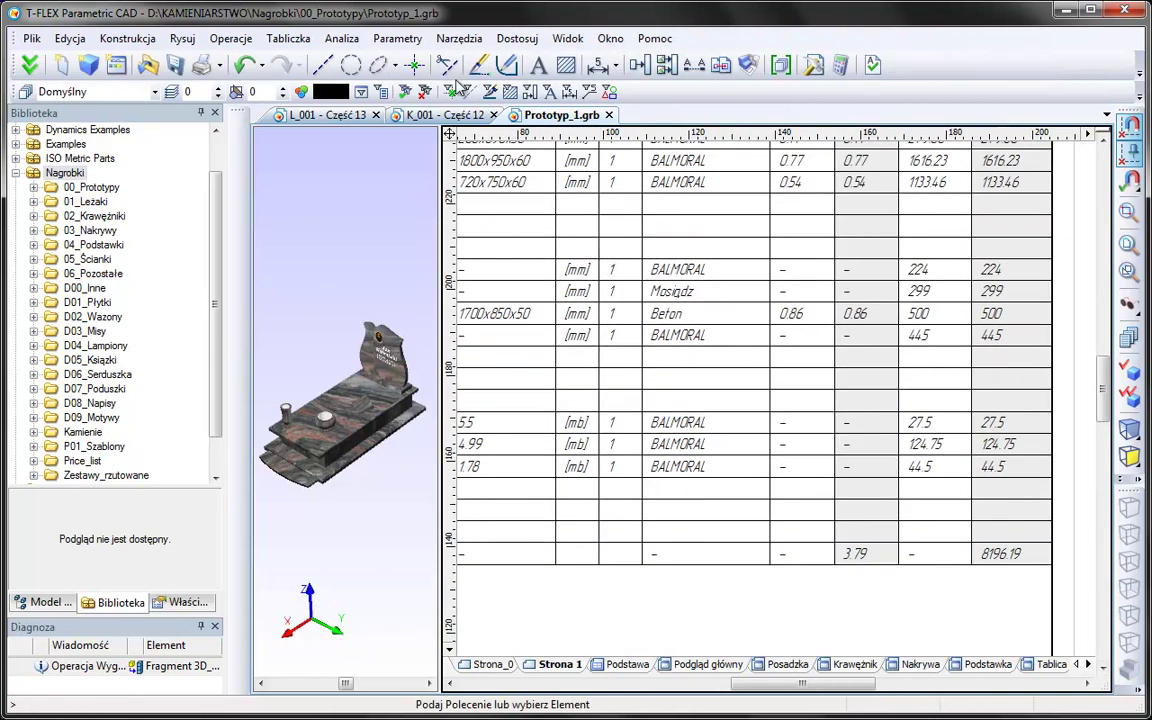
pyautogui.click(459, 38)
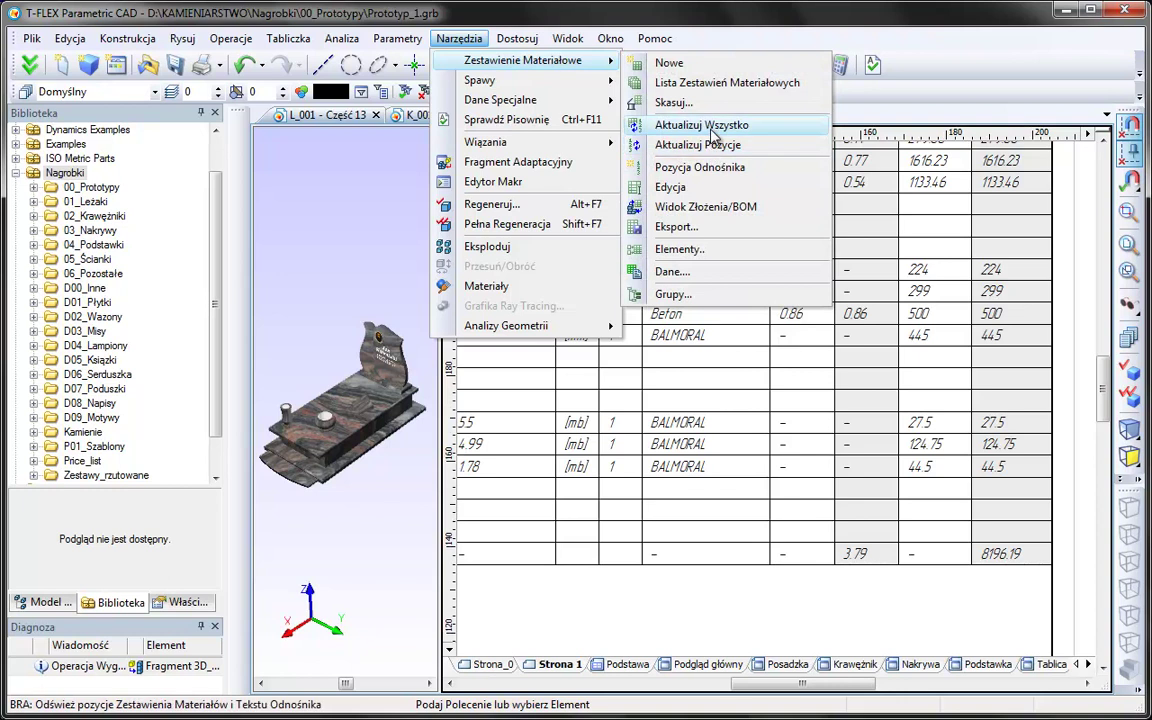
# Update the whole material bill, verify the new 4154 total, and fit the page in view
pyautogui.click(738, 131)
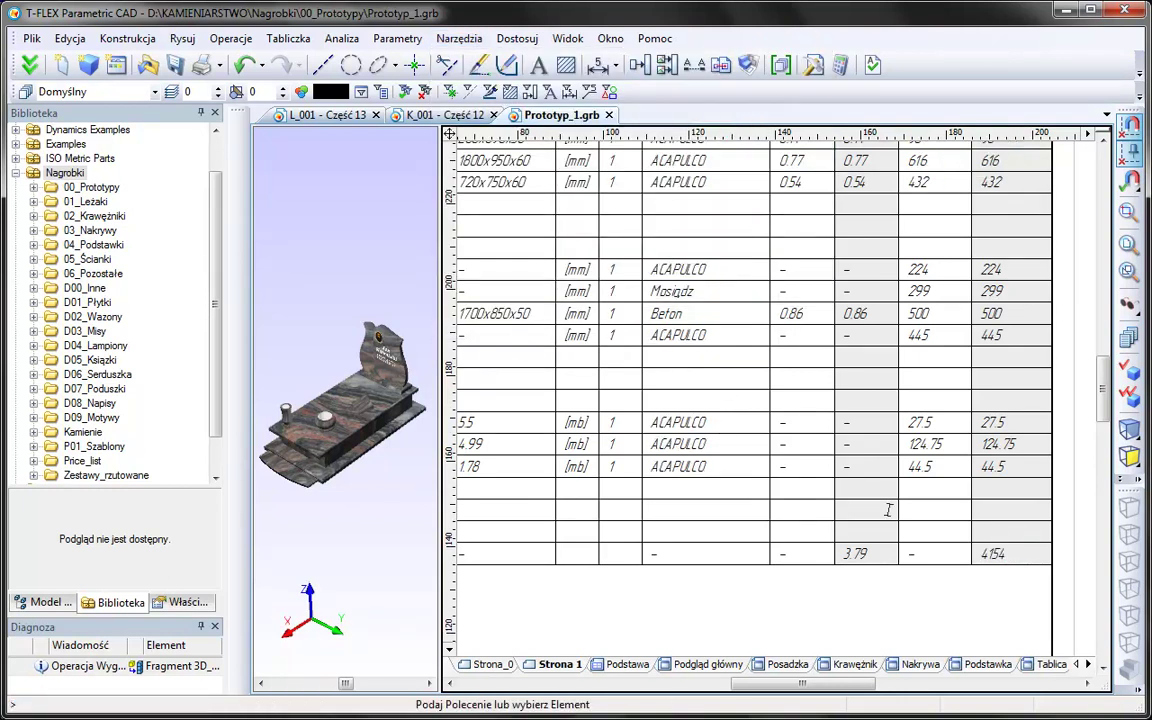
pyautogui.doubleClick(990, 553)
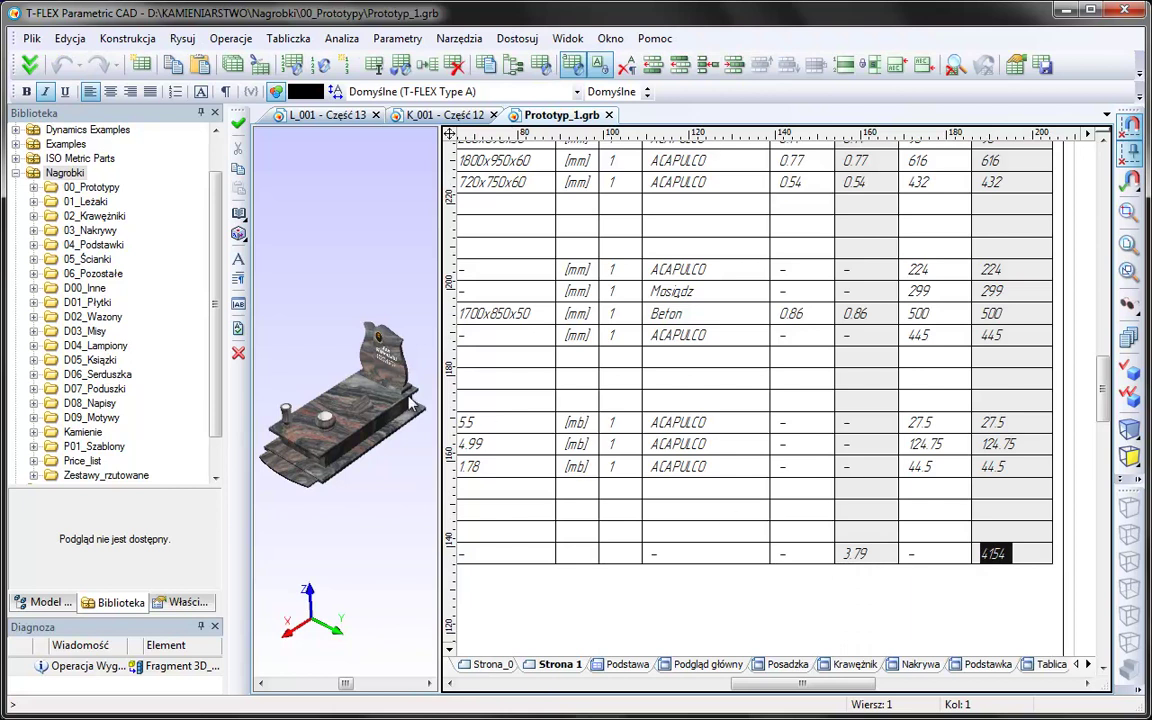
pyautogui.click(238, 353)
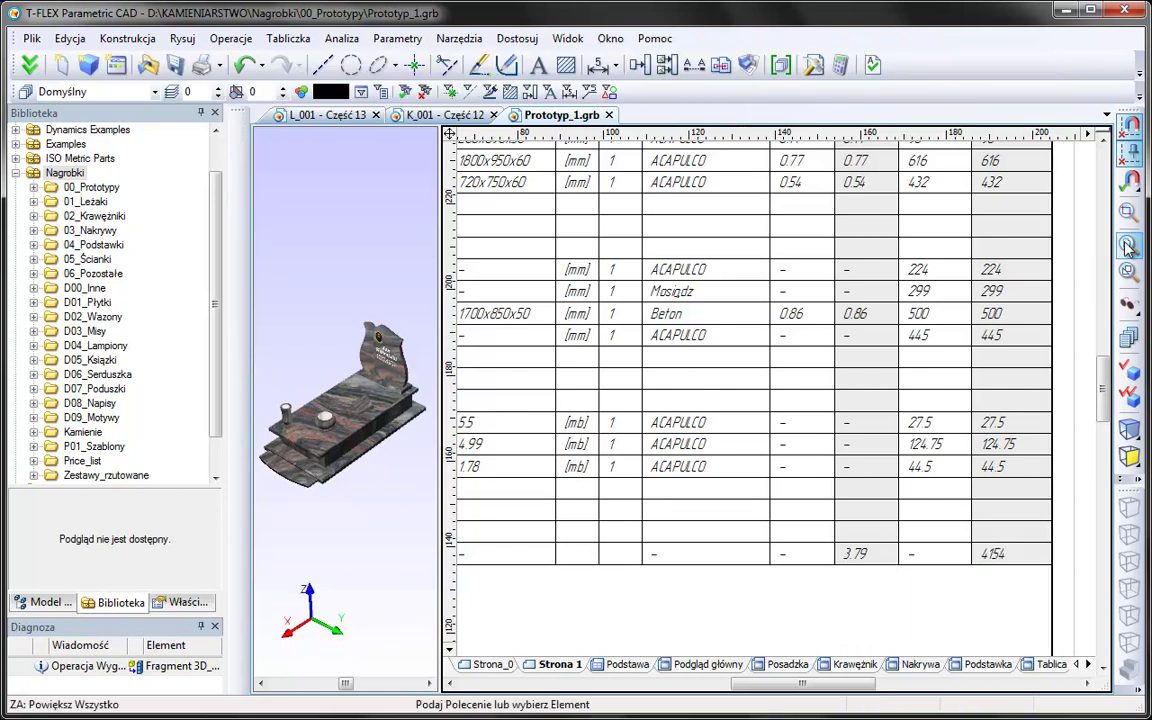
pyautogui.click(1127, 247)
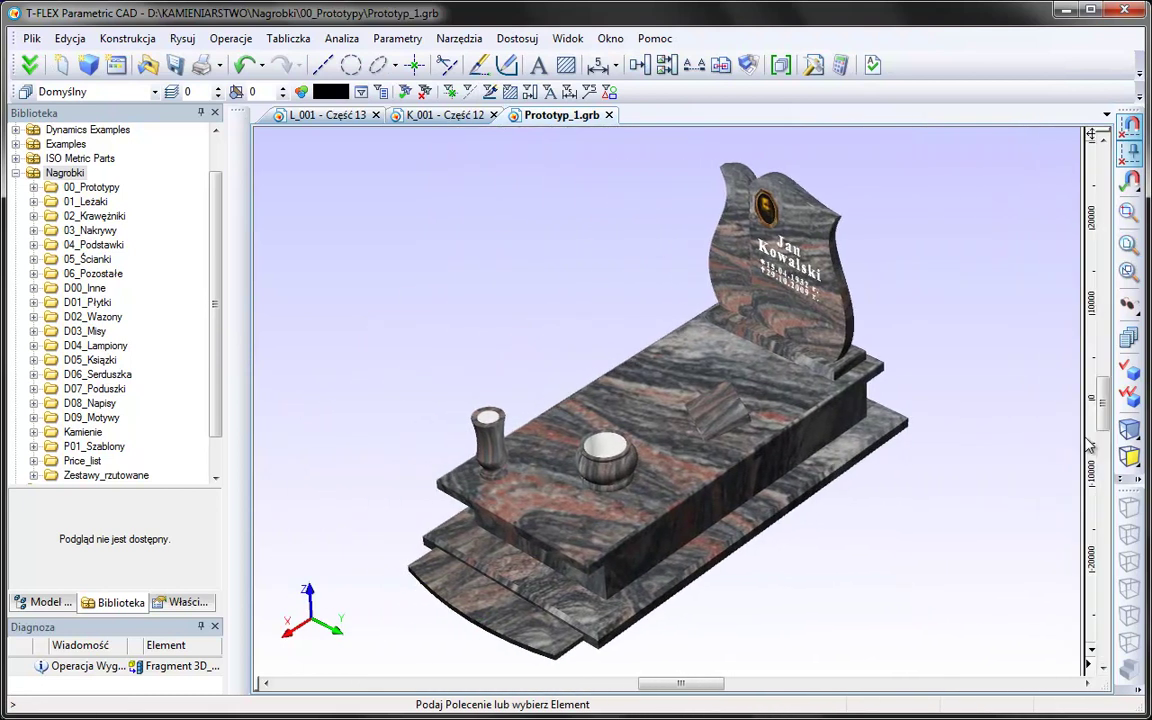
# Close the 2D drawing pane and zoom in on the Acapulco headstone in 3D
pyautogui.moveTo(441, 430); pyautogui.dragTo(1096, 446)
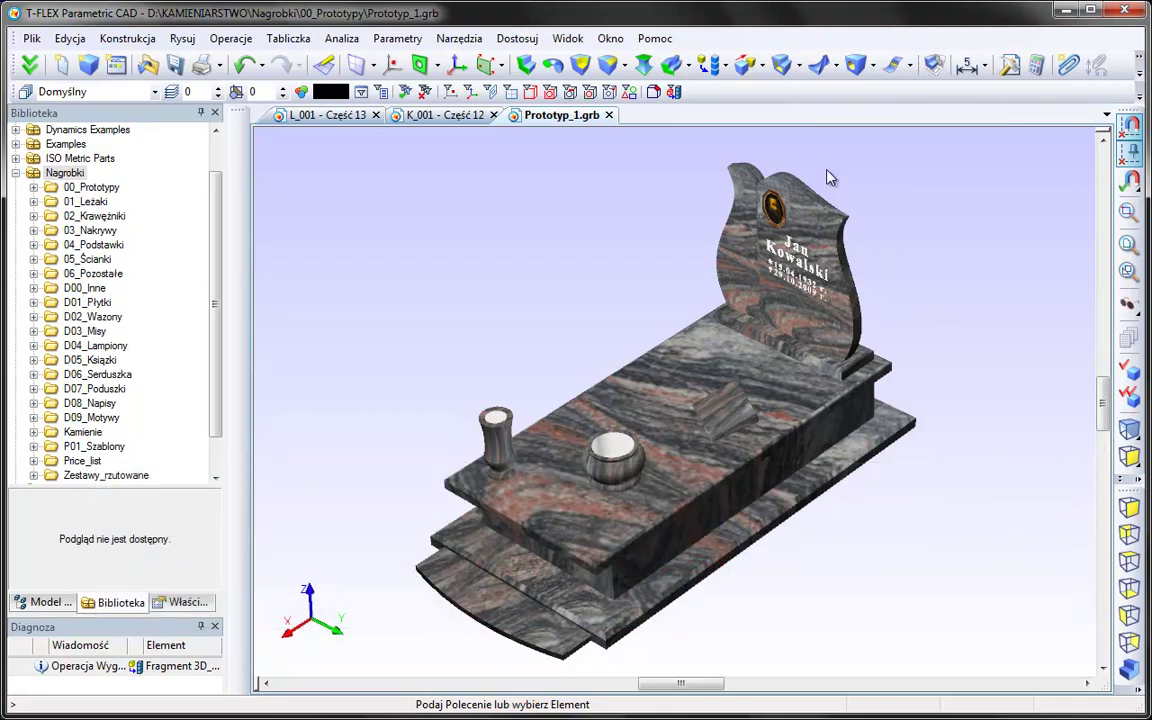
pyautogui.scroll(3, 803, 227)
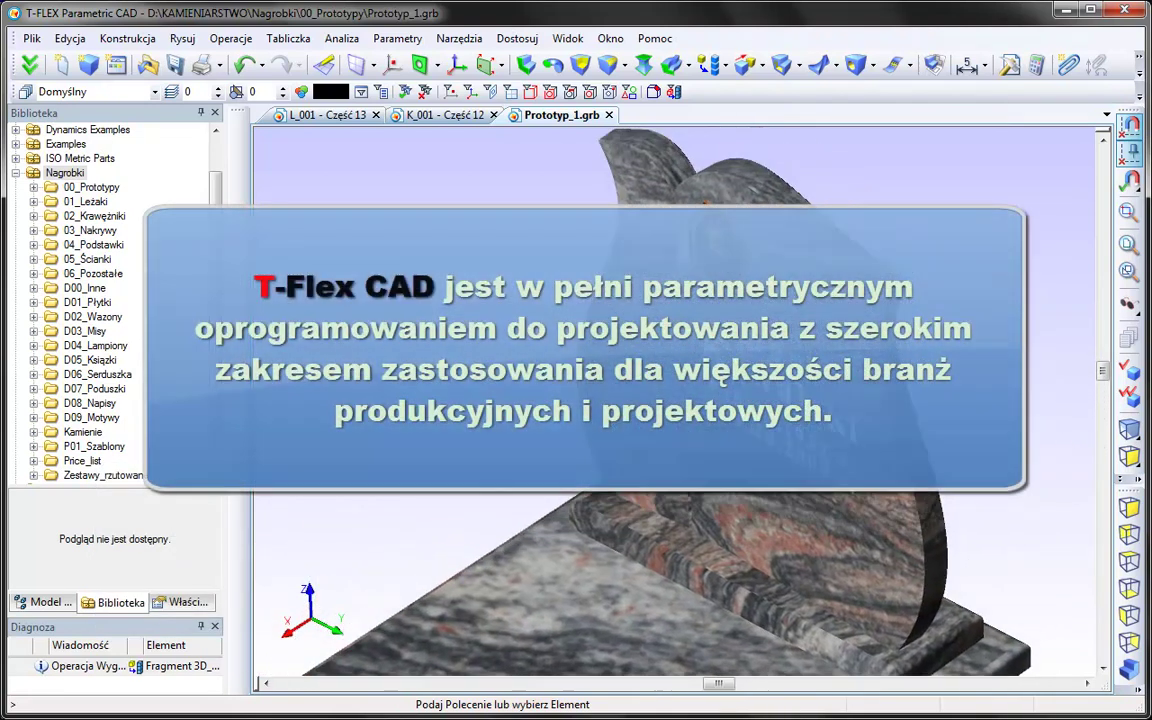